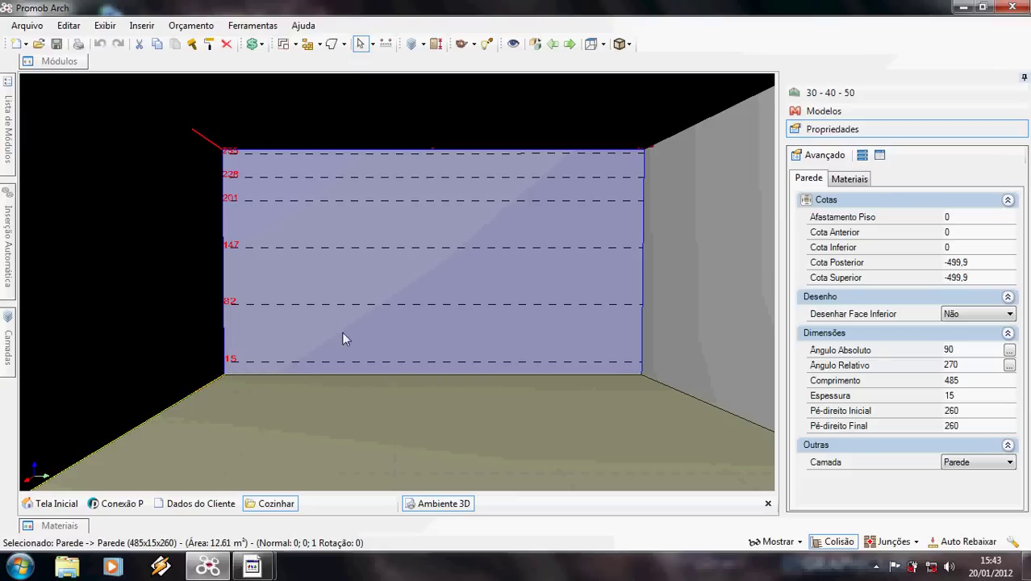
Open the ruler editor for the selected back wall
{"action": "middle_click_drag", "start_coordinate": [342, 332], "coordinate": [294, 330]}
{"action": "scroll", "coordinate": [294, 330], "scroll_direction": "up", "scroll_amount": 4}
{"action": "right_click_drag", "start_coordinate": [232, 329], "coordinate": [260, 383]}
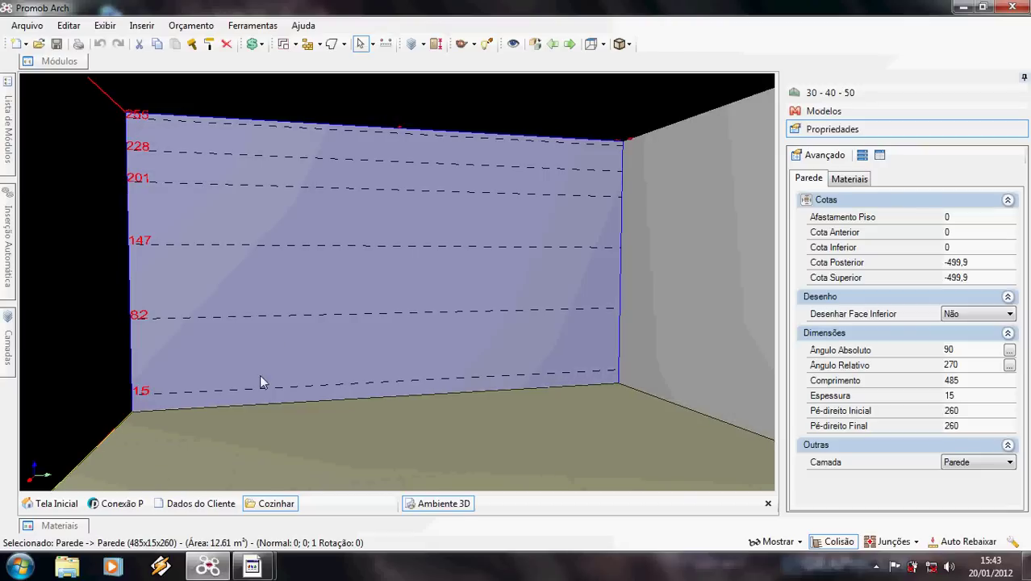
{"action": "right_click", "coordinate": [339, 280]}
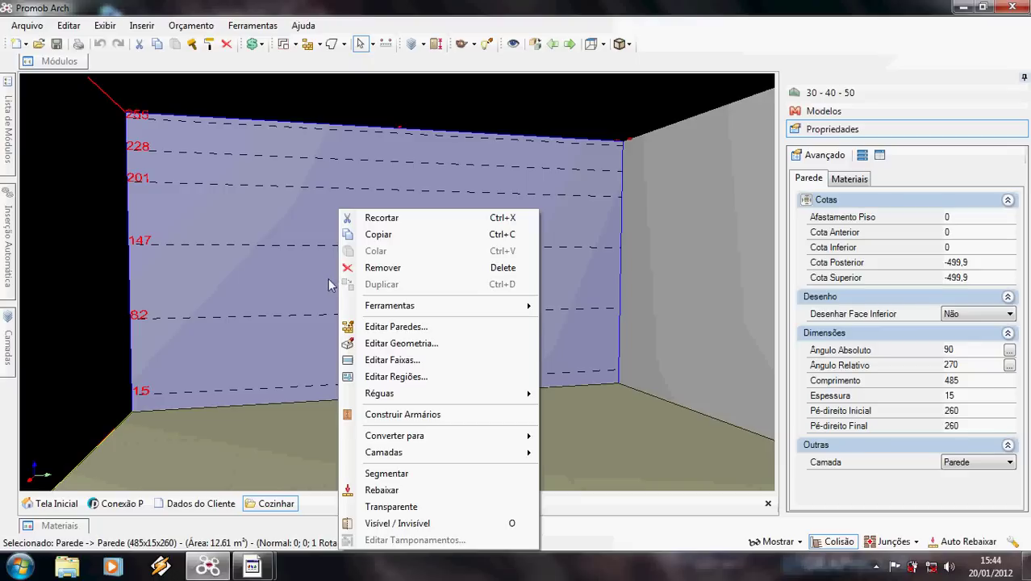
{"action": "mouse_move", "coordinate": [403, 393]}
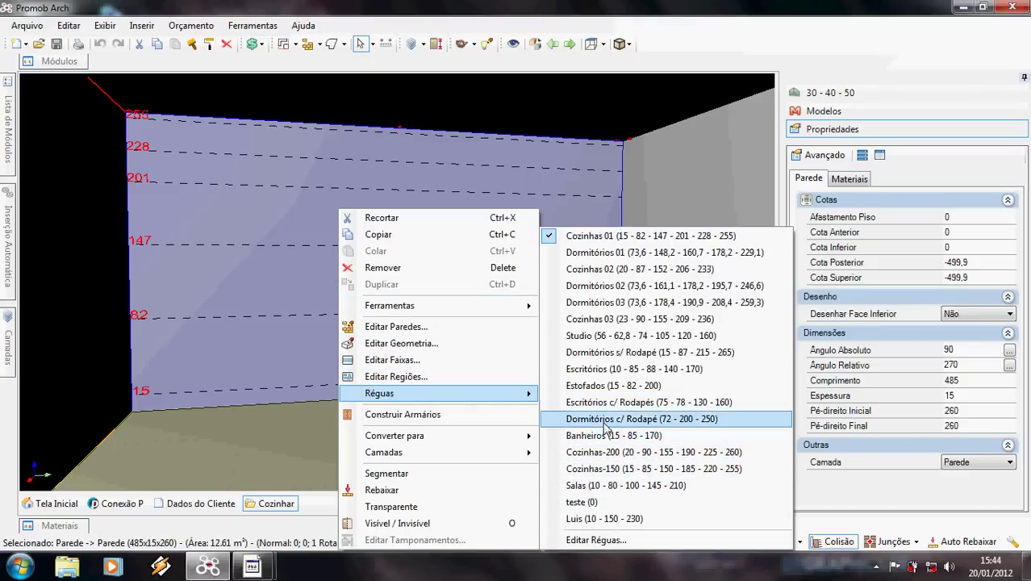
{"action": "left_click", "coordinate": [597, 540]}
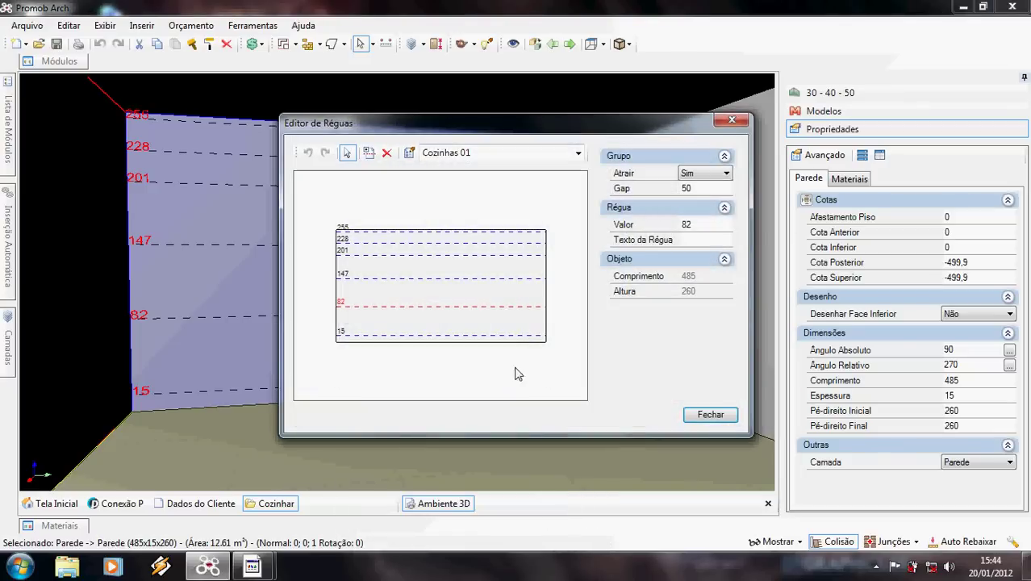
Create a new ruler group named "Dormitório" followed by the person's first name
{"action": "left_click", "coordinate": [411, 154]}
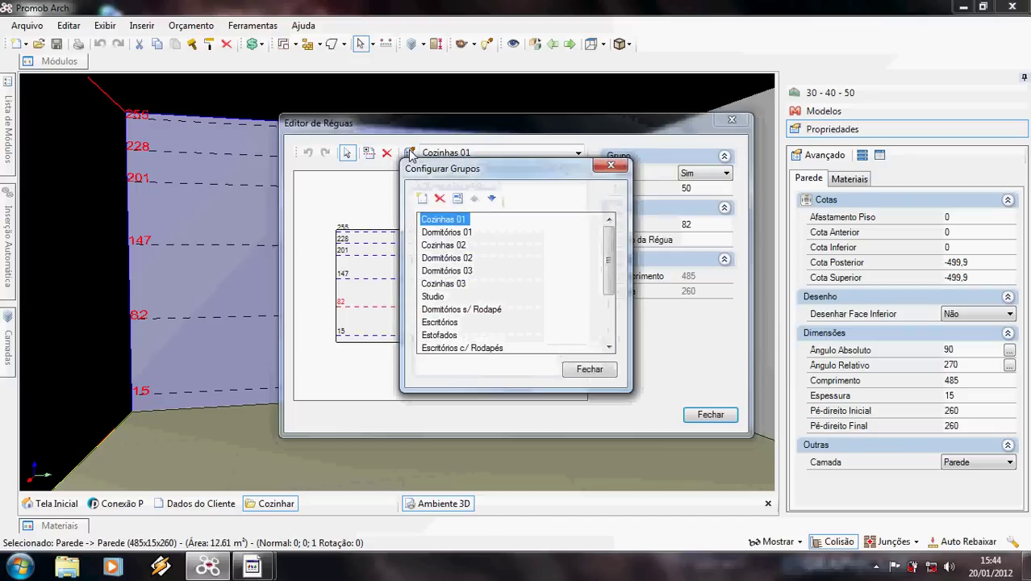
{"action": "left_click", "coordinate": [422, 199]}
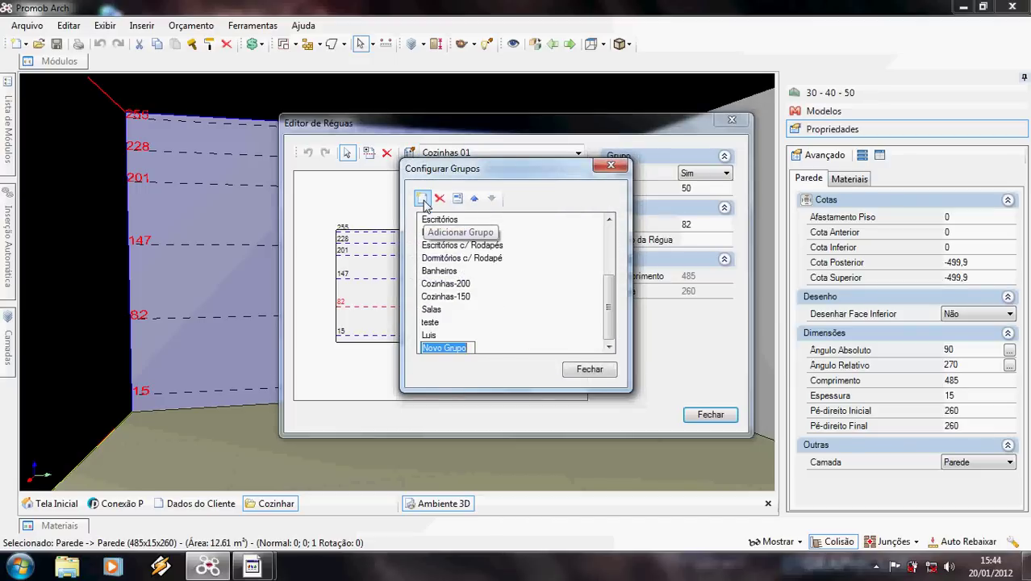
{"action": "type", "text": "Domitório Luis"}
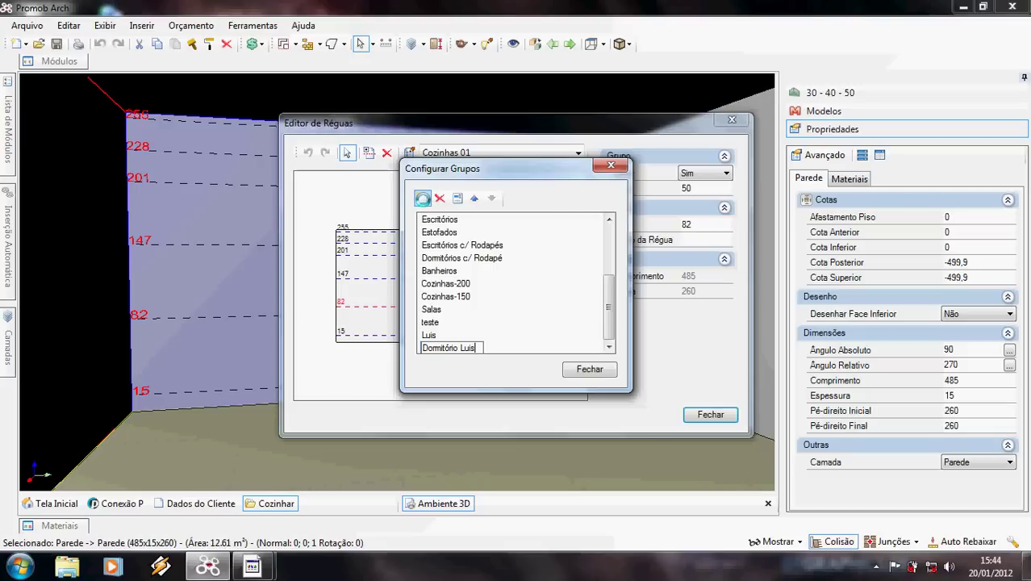
{"action": "key", "text": "Return"}
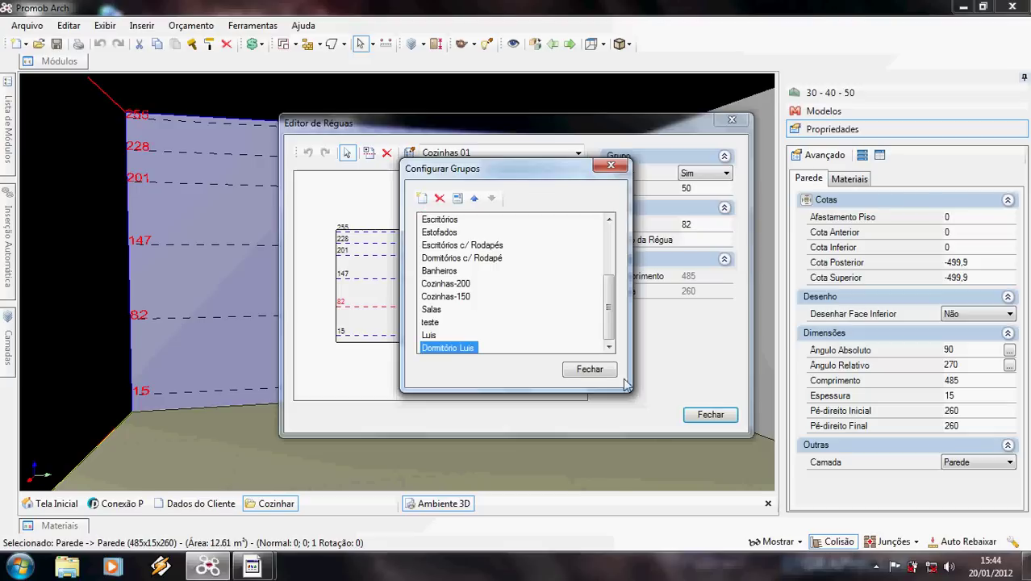
{"action": "left_click", "coordinate": [596, 371]}
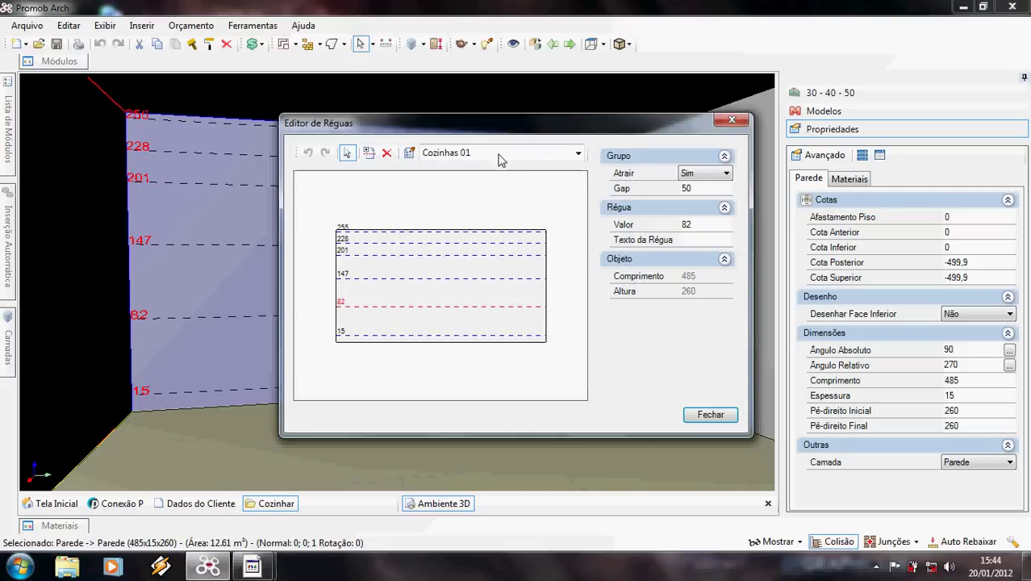
Make the newly created group the active one and add a ruler at a height of 30 on the wall
{"action": "left_click", "coordinate": [579, 155]}
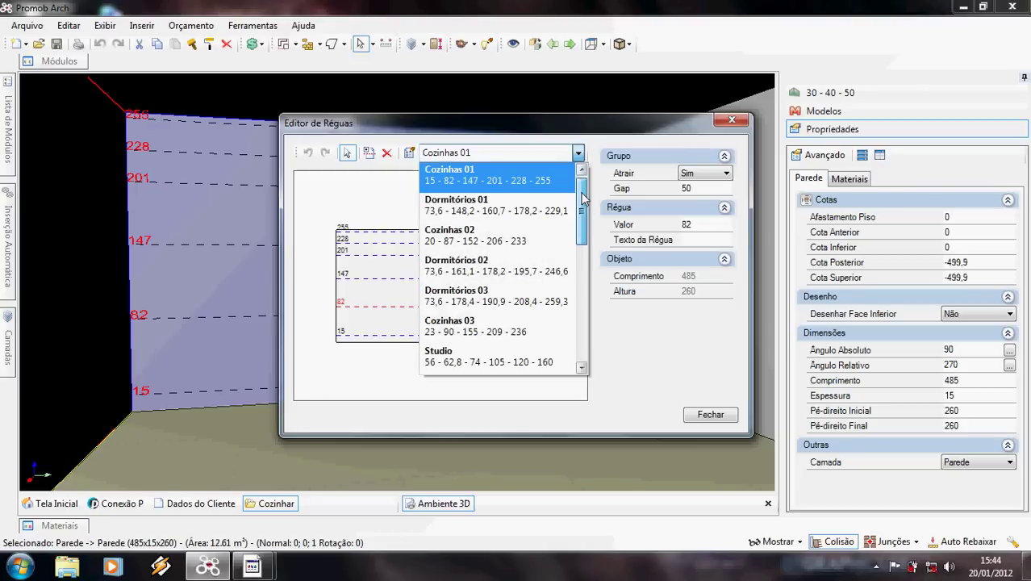
{"action": "left_click_drag", "start_coordinate": [582, 202], "coordinate": [582, 323]}
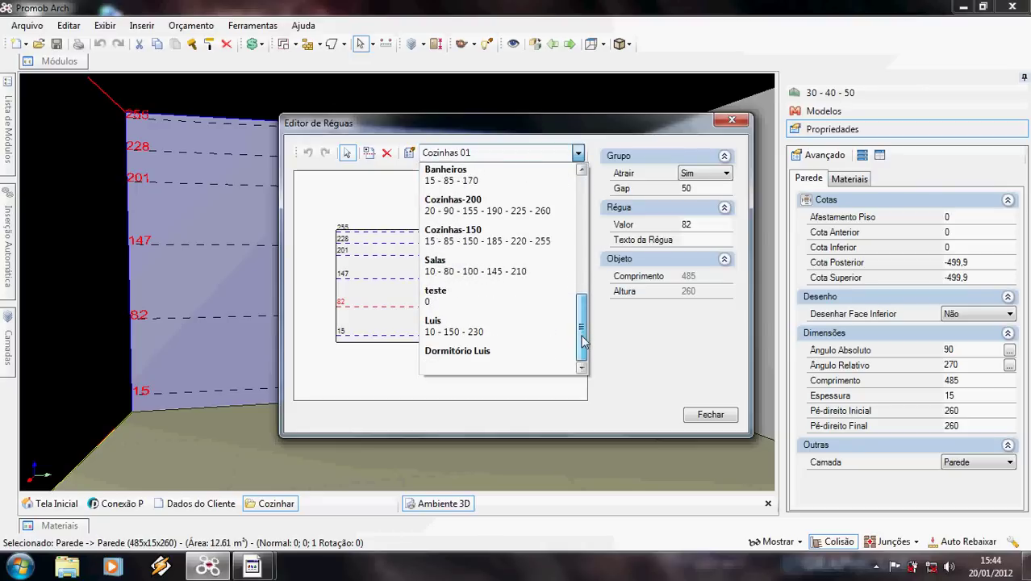
{"action": "left_click", "coordinate": [453, 366]}
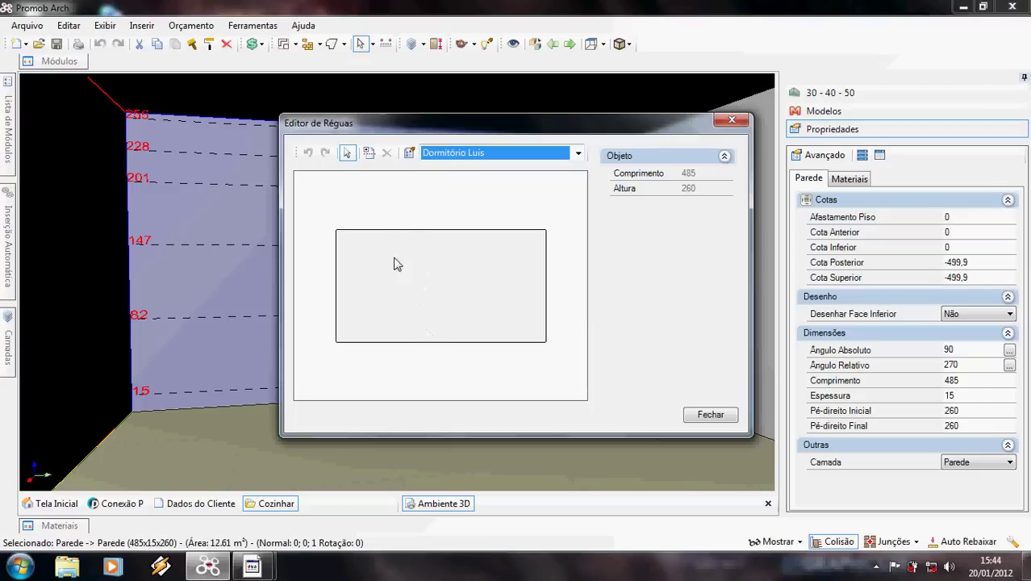
{"action": "left_click", "coordinate": [369, 153]}
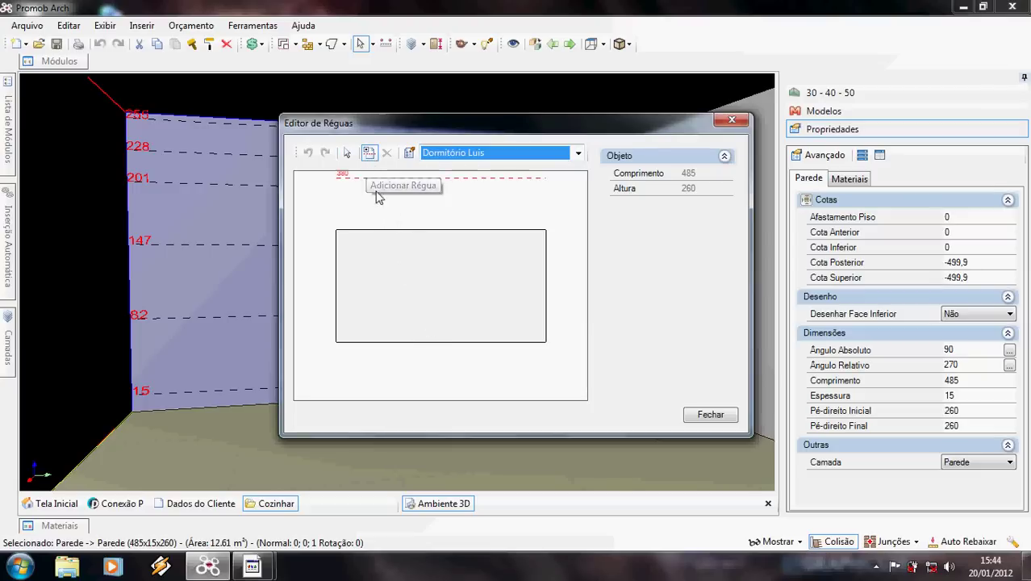
{"action": "left_click", "coordinate": [384, 331]}
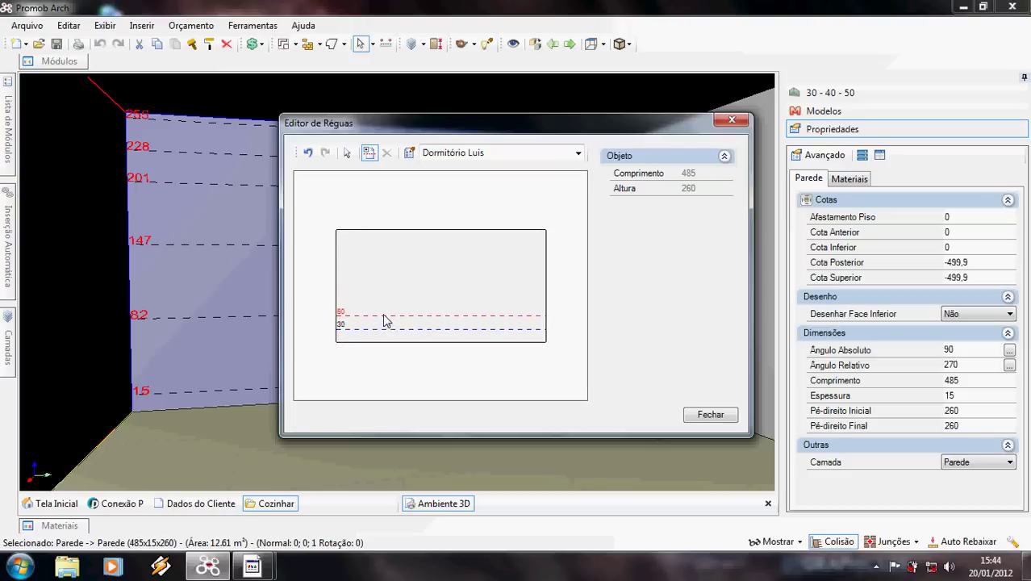
Set the new ruler's value to 10 and close the ruler editor
{"action": "left_click", "coordinate": [347, 153]}
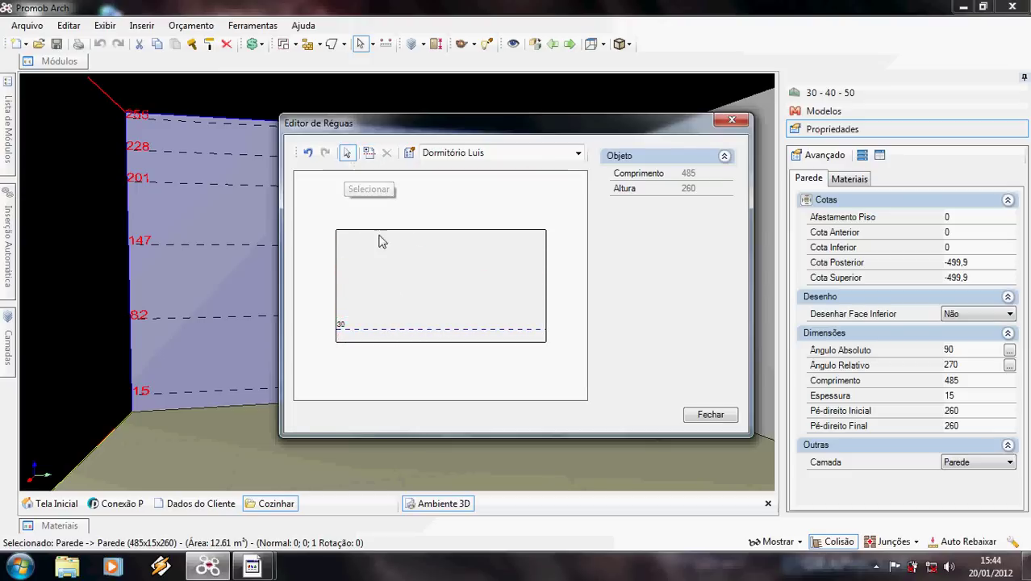
{"action": "left_click", "coordinate": [388, 330]}
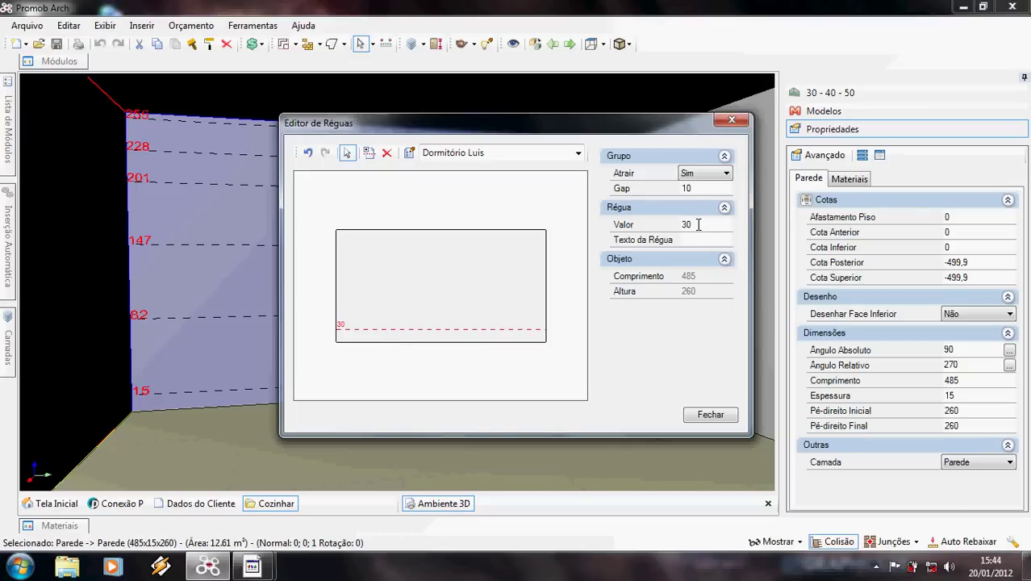
{"action": "left_click", "coordinate": [659, 225]}
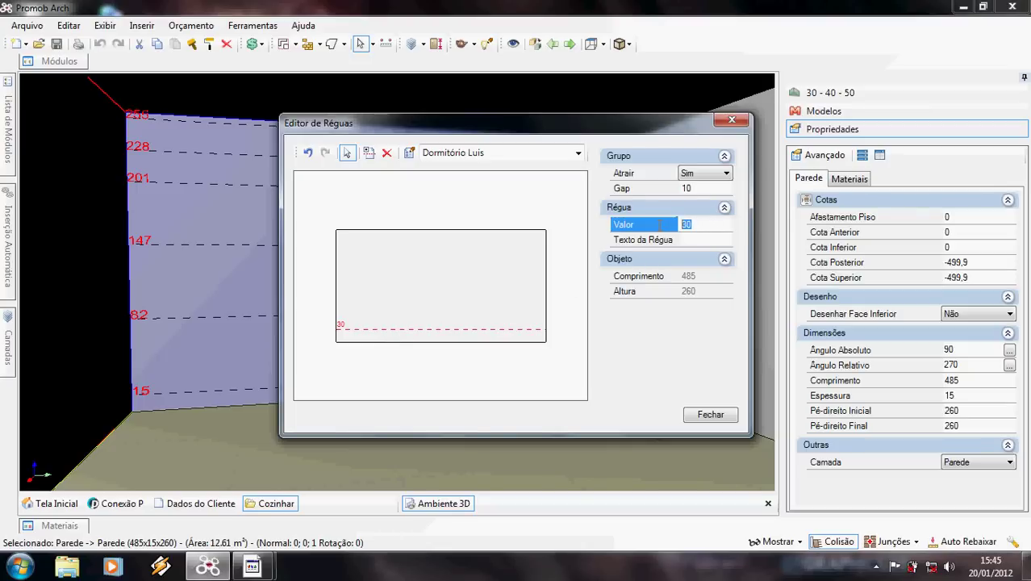
{"action": "type", "text": "10"}
{"action": "key", "text": "Return"}
{"action": "left_click", "coordinate": [709, 417]}
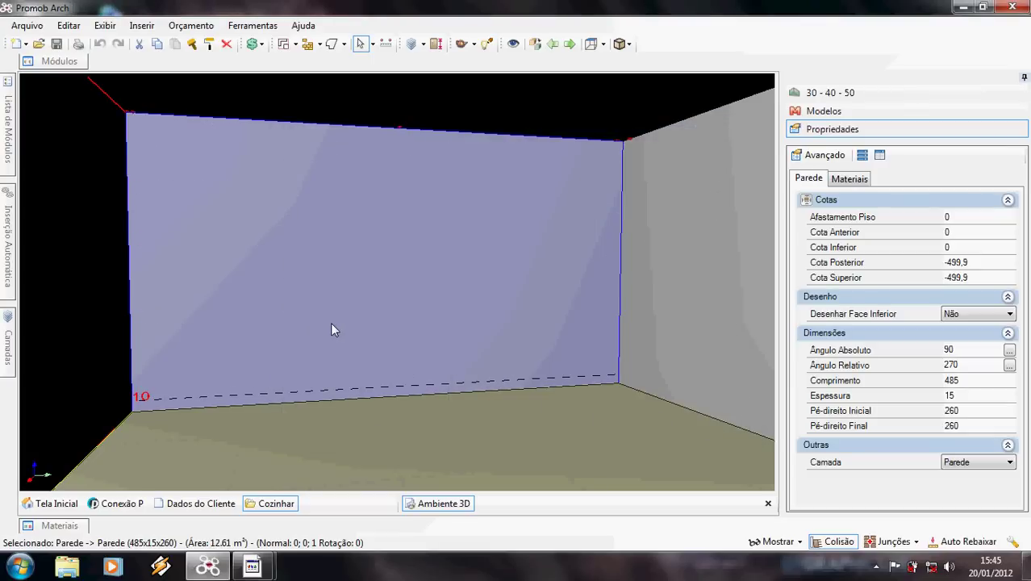
Choose the Lat Arm 30mm thickness for the wardrobe side panel in the Dormir composition modules
{"action": "middle_click_drag", "start_coordinate": [332, 324], "coordinate": [332, 299]}
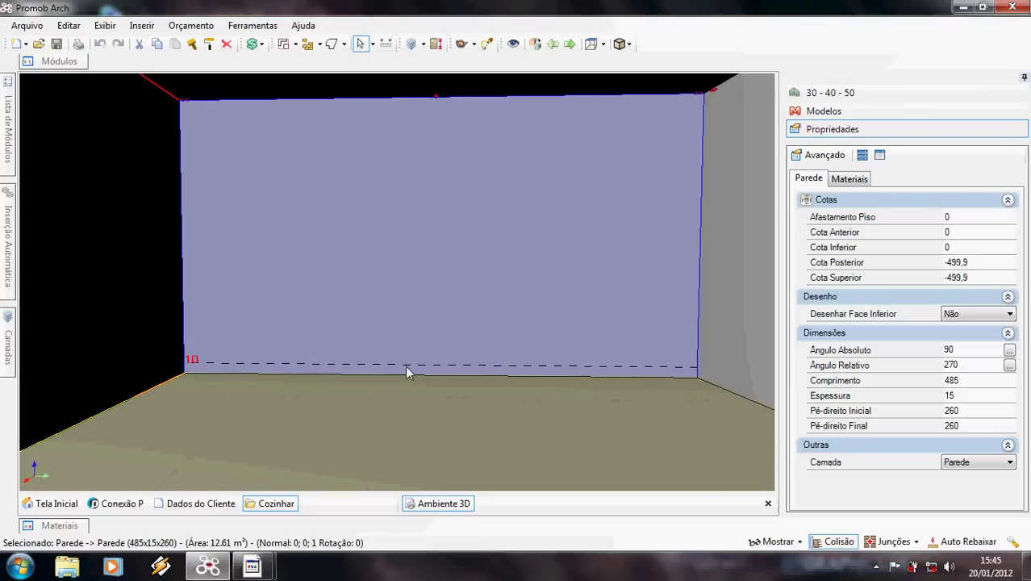
{"action": "middle_click_drag", "start_coordinate": [417, 361], "coordinate": [393, 350]}
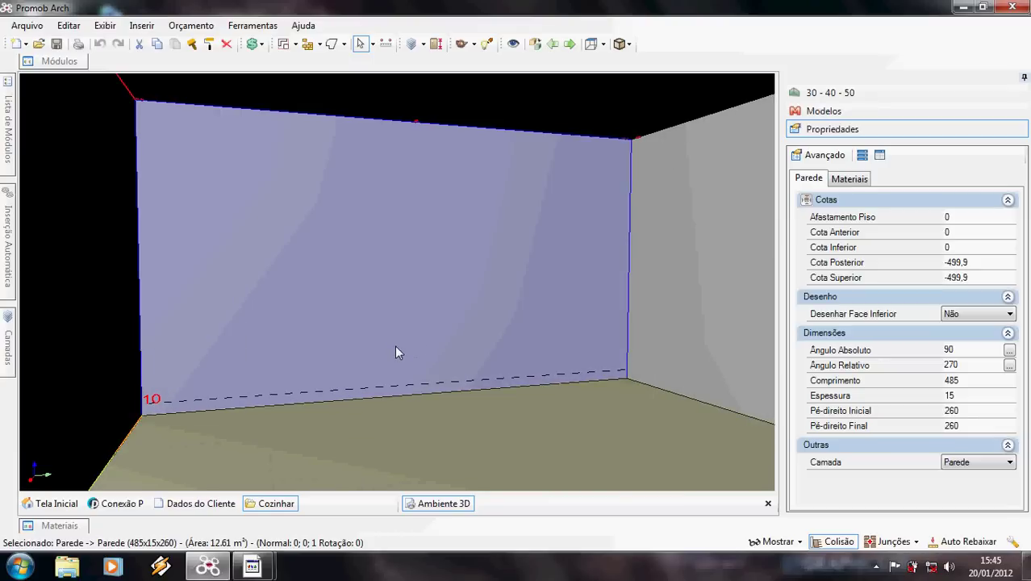
{"action": "mouse_move", "coordinate": [67, 67]}
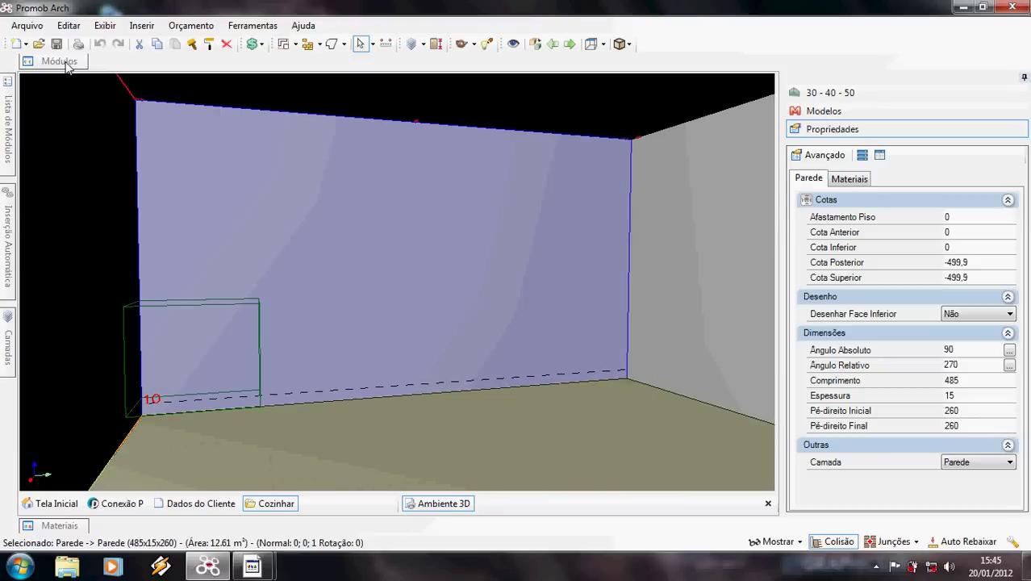
{"action": "left_click", "coordinate": [113, 85]}
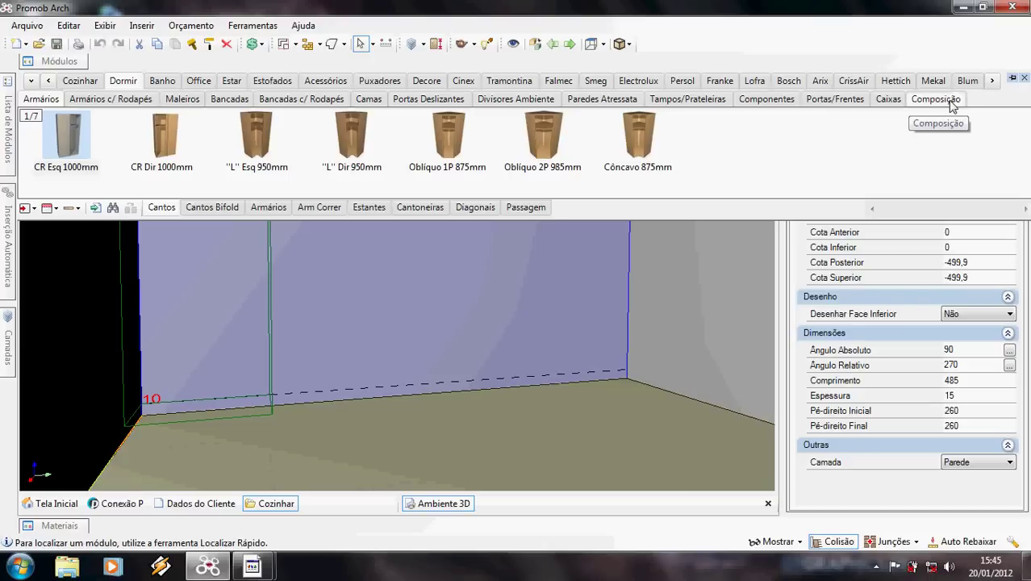
{"action": "left_click", "coordinate": [935, 99]}
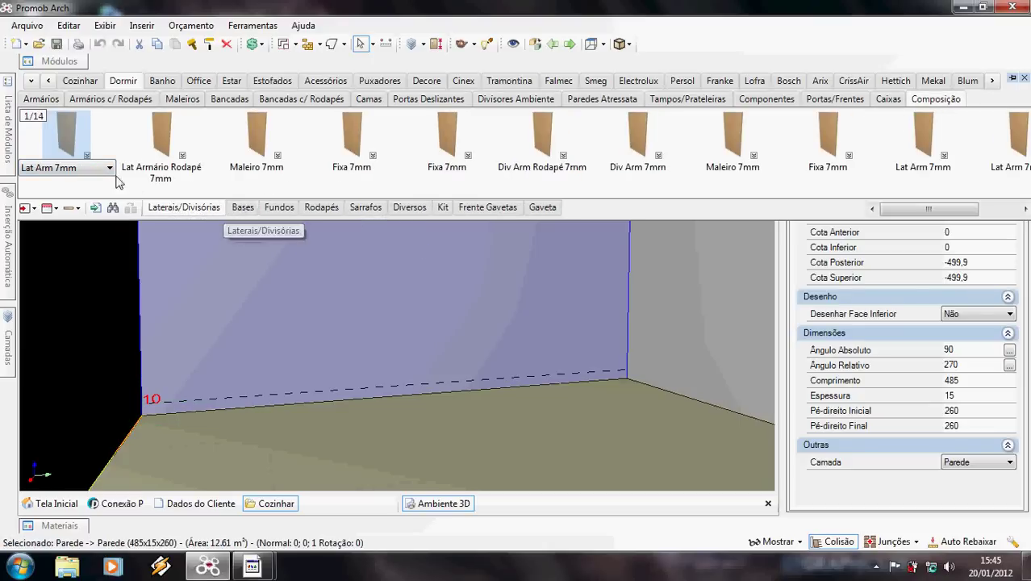
{"action": "left_click", "coordinate": [108, 170]}
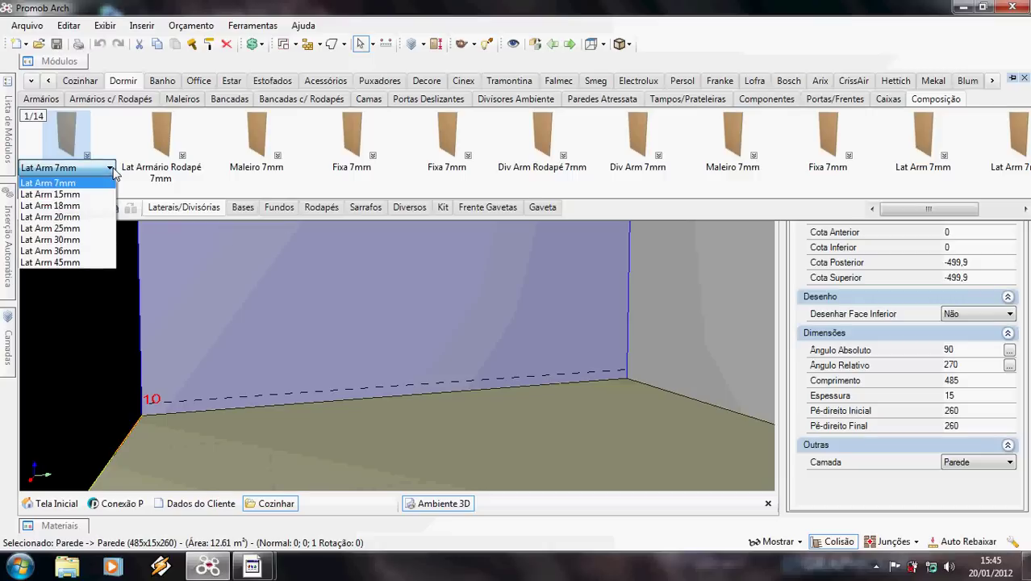
{"action": "left_click", "coordinate": [107, 237]}
Choose the 30 mm thickness for the straight Base panel among the composition bases
{"action": "left_click", "coordinate": [242, 207]}
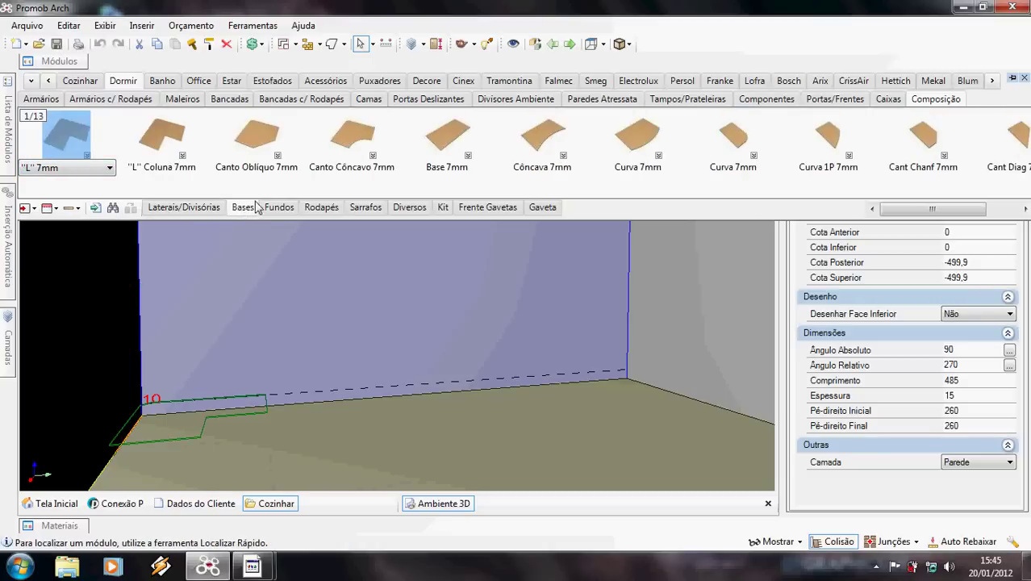
{"action": "left_click", "coordinate": [454, 151]}
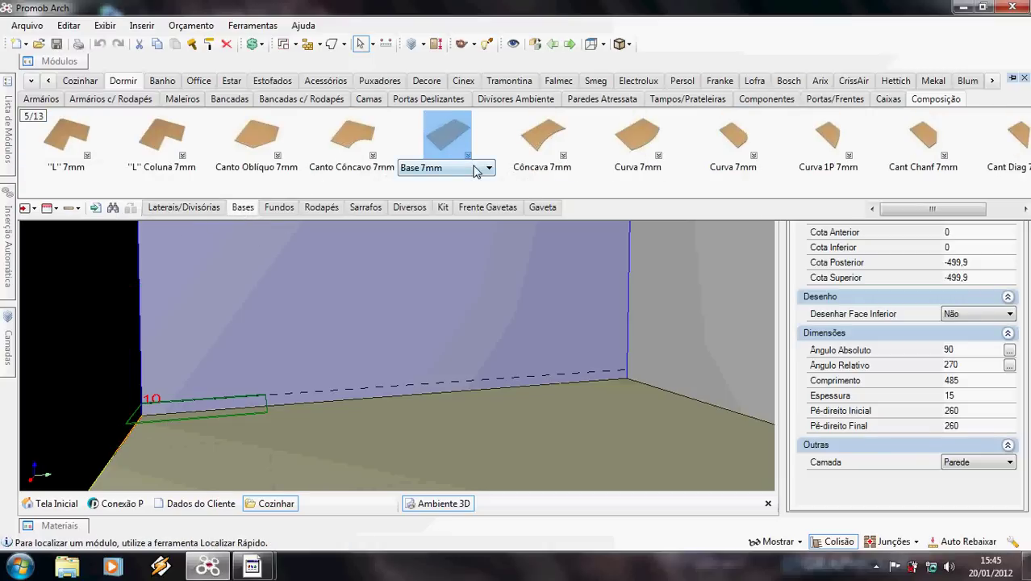
{"action": "left_click", "coordinate": [474, 170]}
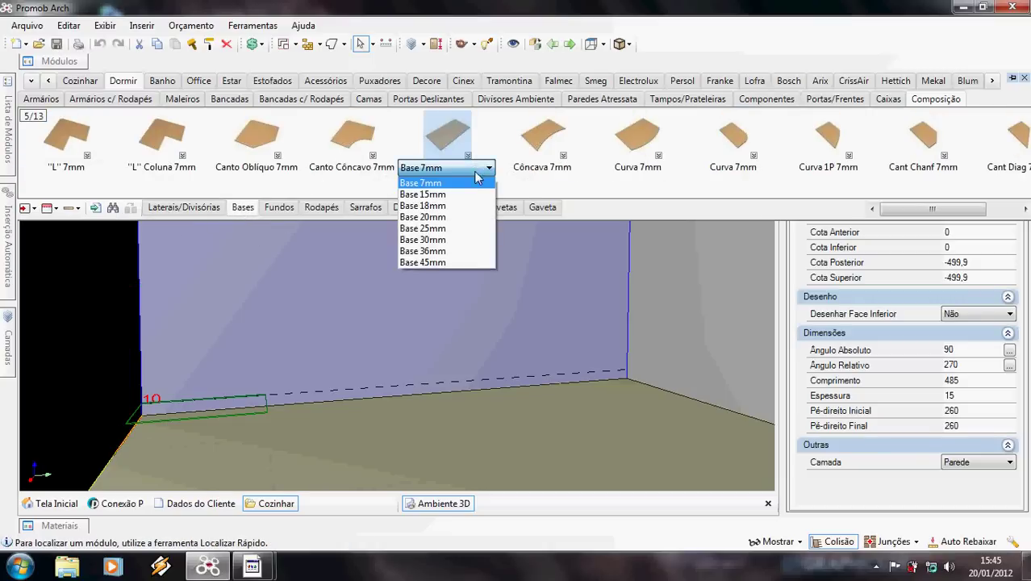
{"action": "left_click", "coordinate": [458, 240]}
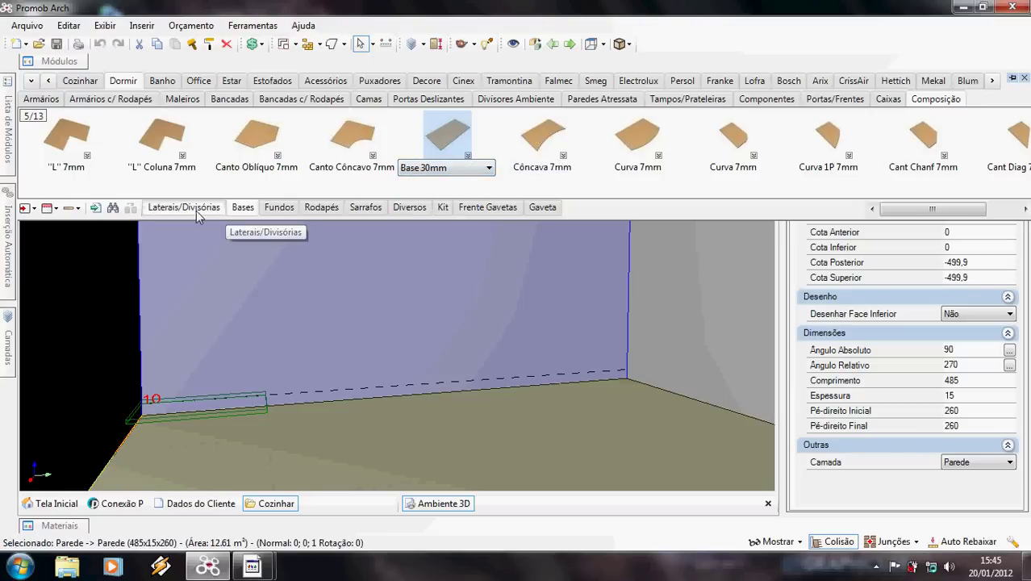
Choose the Fundo 6mm thickness for the back panel among the composition backs
{"action": "left_click", "coordinate": [278, 208]}
{"action": "left_click", "coordinate": [89, 168]}
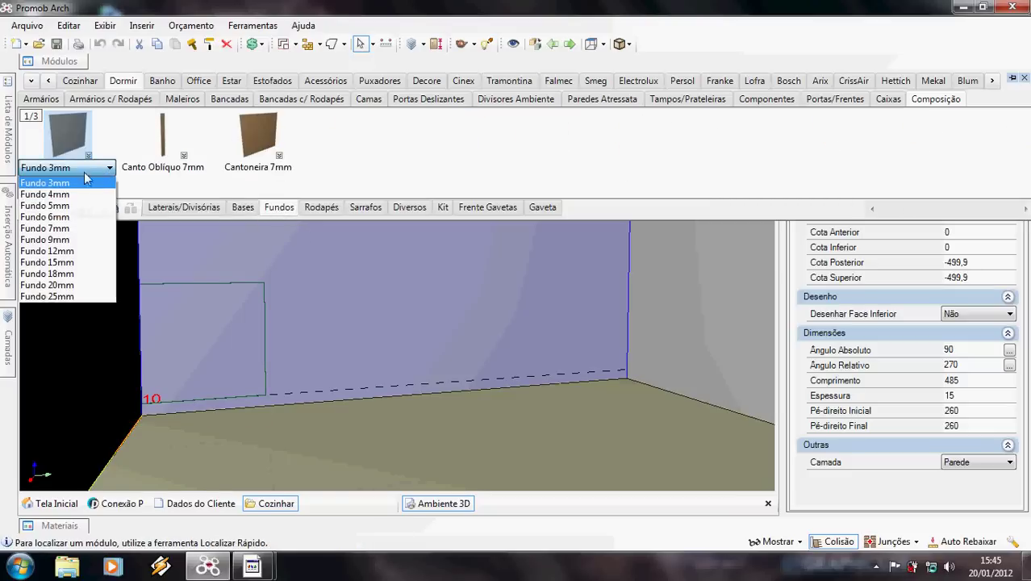
{"action": "left_click", "coordinate": [72, 218]}
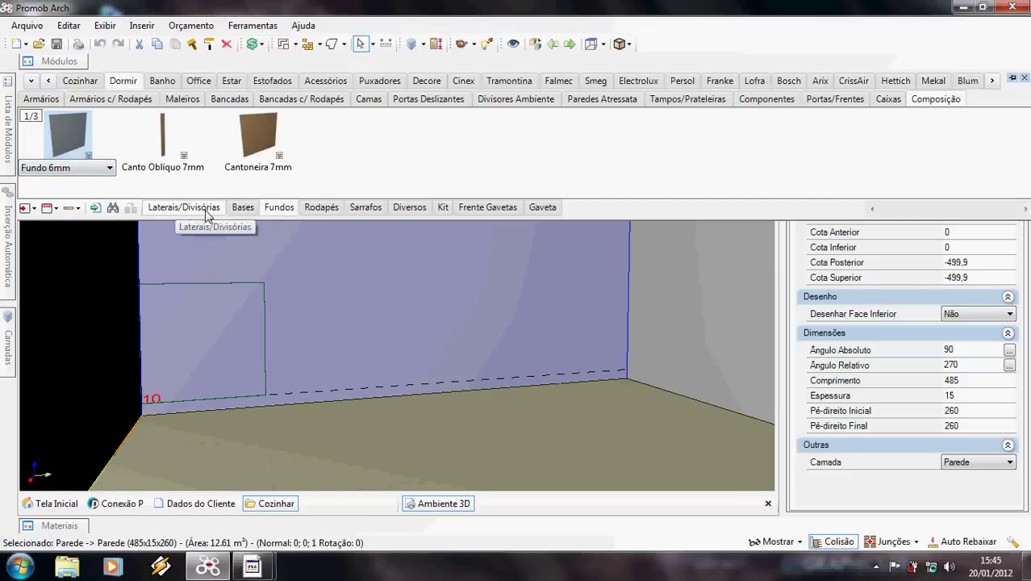
Insert the Base 30mm panel on the back wall's ruler without extra modules and shift it along the wall to 68,75 from the corner
{"action": "left_click", "coordinate": [244, 208]}
{"action": "left_click", "coordinate": [449, 134]}
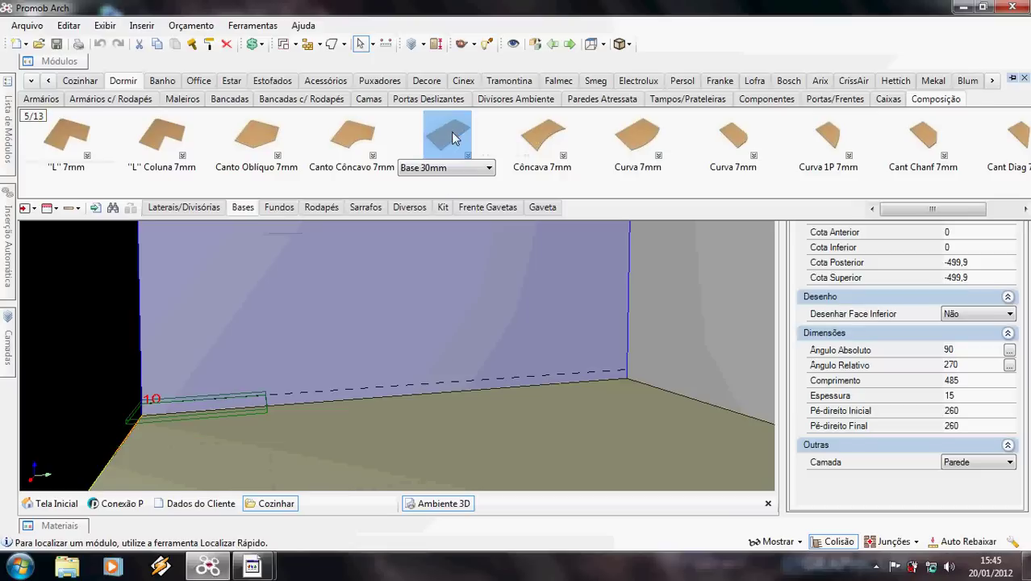
{"action": "left_click", "coordinate": [333, 339]}
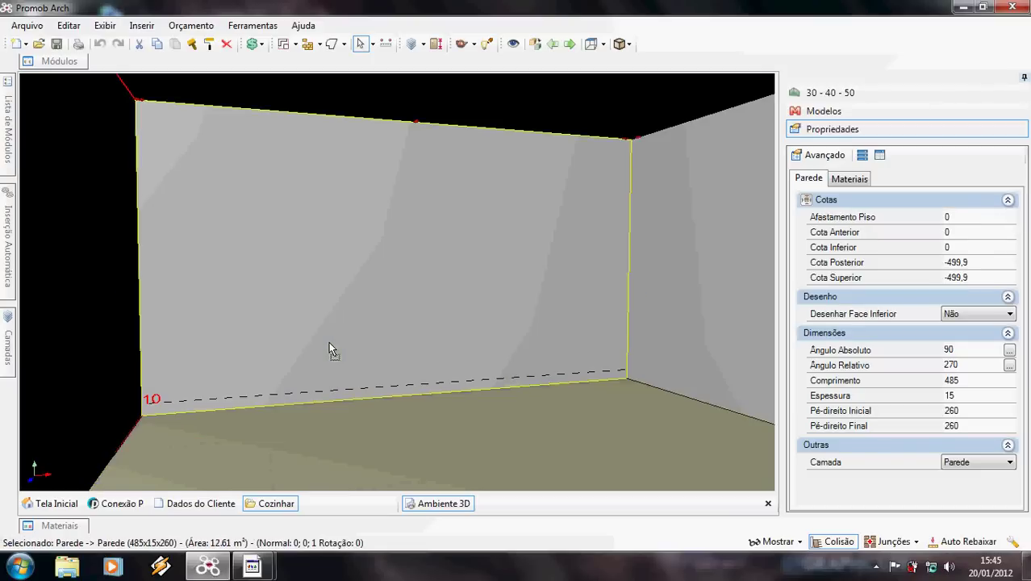
{"action": "left_click", "coordinate": [314, 383]}
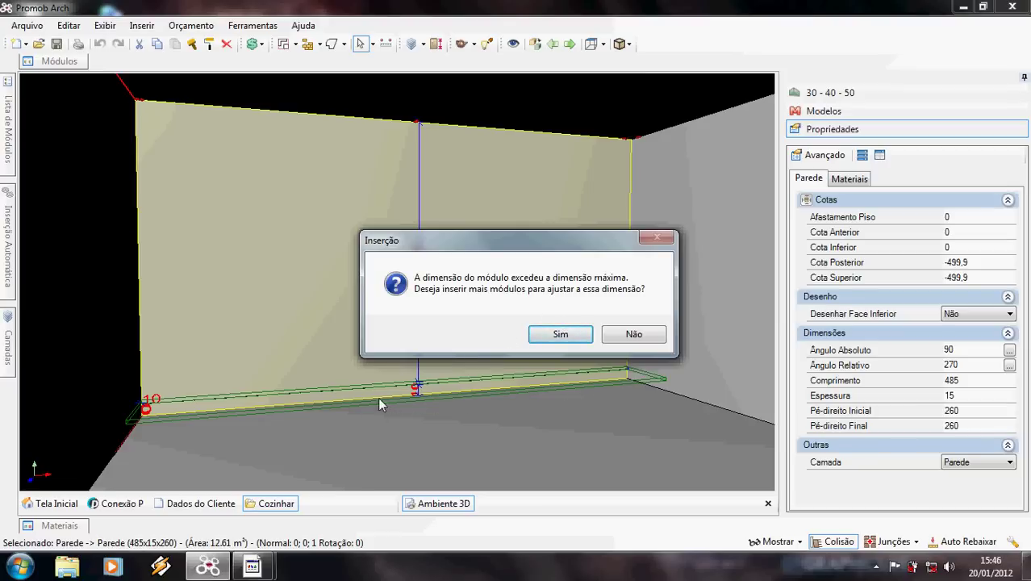
{"action": "left_click", "coordinate": [649, 338]}
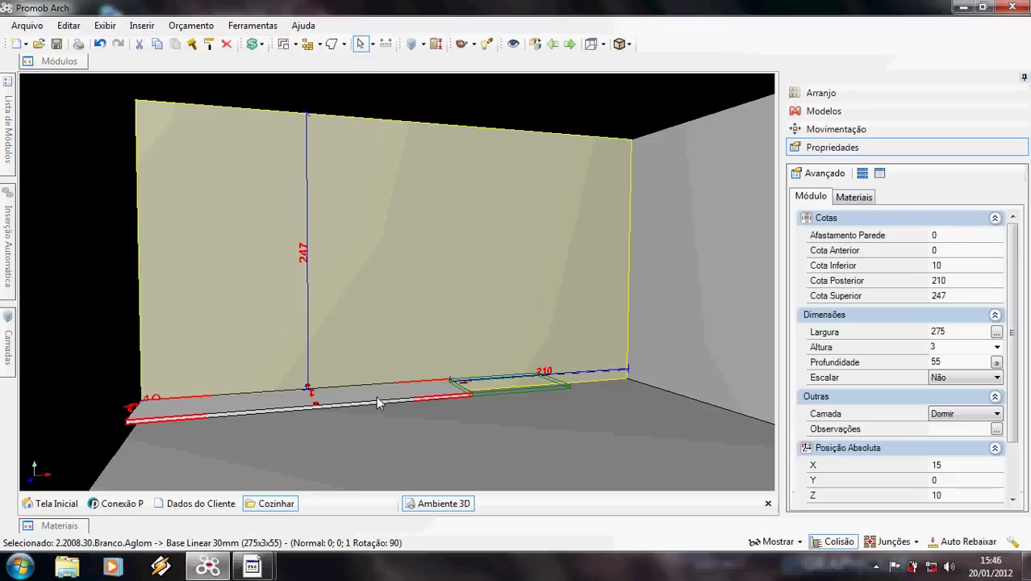
{"action": "left_click_drag", "start_coordinate": [380, 403], "coordinate": [452, 393]}
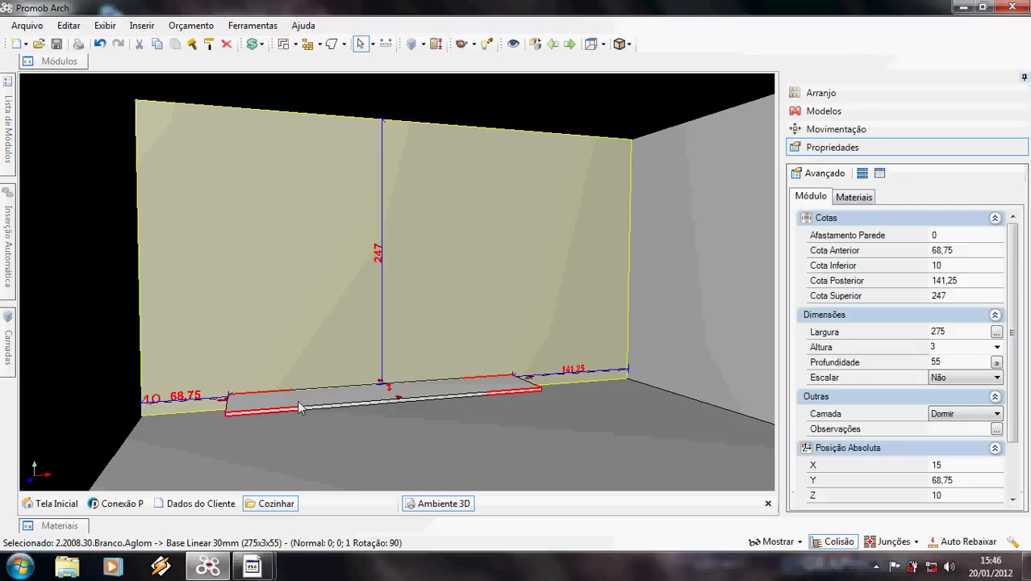
Set the base panel's width to 150 and its Cota Anterior offset along the wall to 50
{"action": "left_click", "coordinate": [951, 330]}
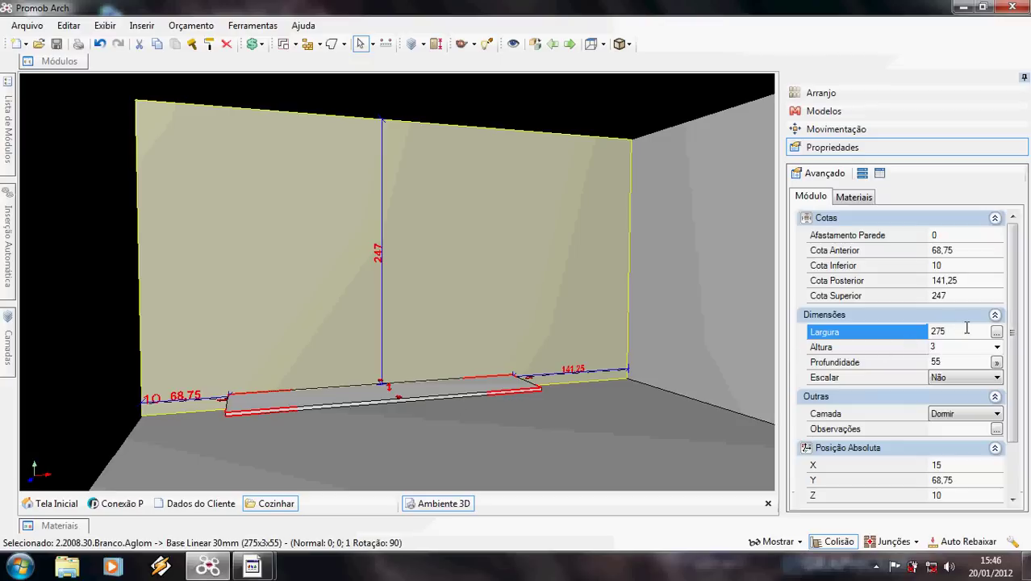
{"action": "left_click_drag", "start_coordinate": [966, 328], "coordinate": [922, 332]}
{"action": "type", "text": "150"}
{"action": "key", "text": "Return"}
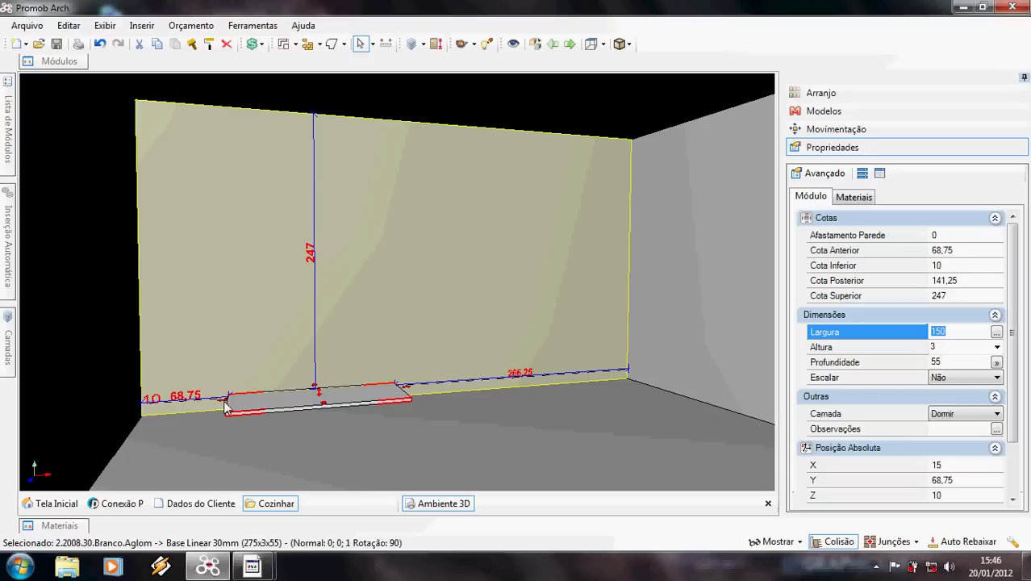
{"action": "left_click", "coordinate": [966, 251]}
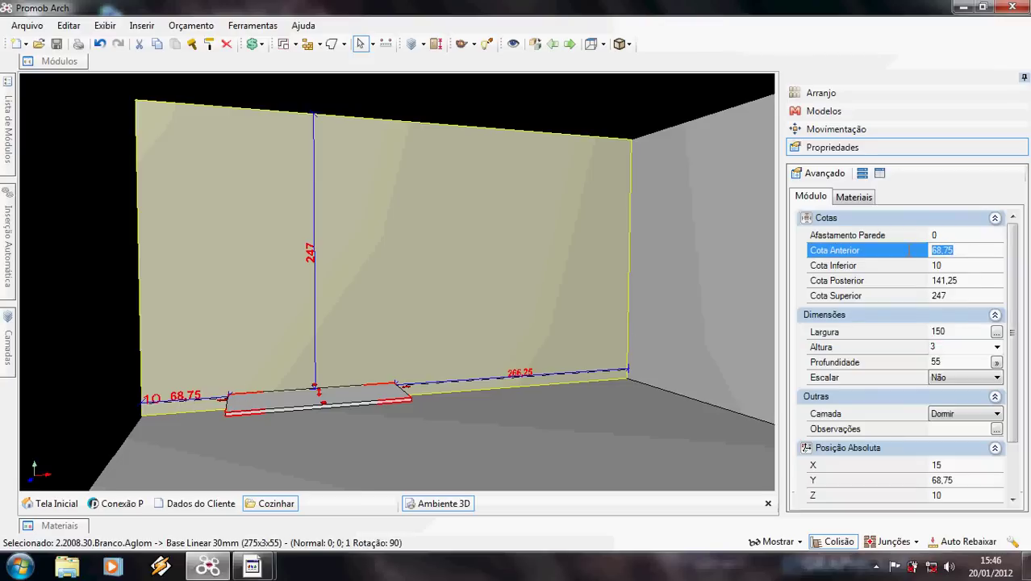
{"action": "type", "text": "50"}
{"action": "key", "text": "Return"}
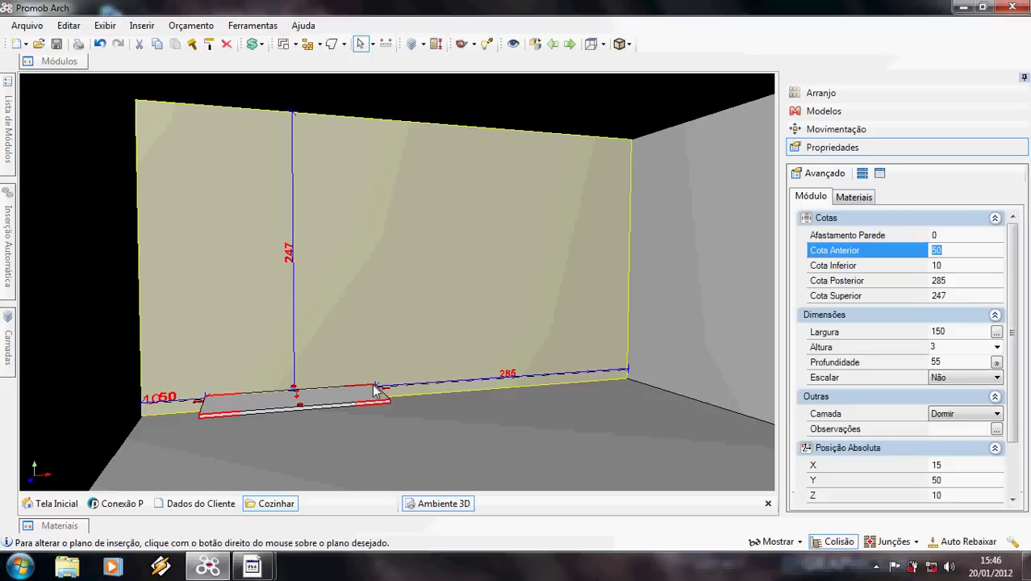
Insert a linear array of the base panel with 2 items along X at 150 spacing and 2 along Z with a 234 gap between them
{"action": "middle_click_drag", "start_coordinate": [379, 384], "coordinate": [434, 386]}
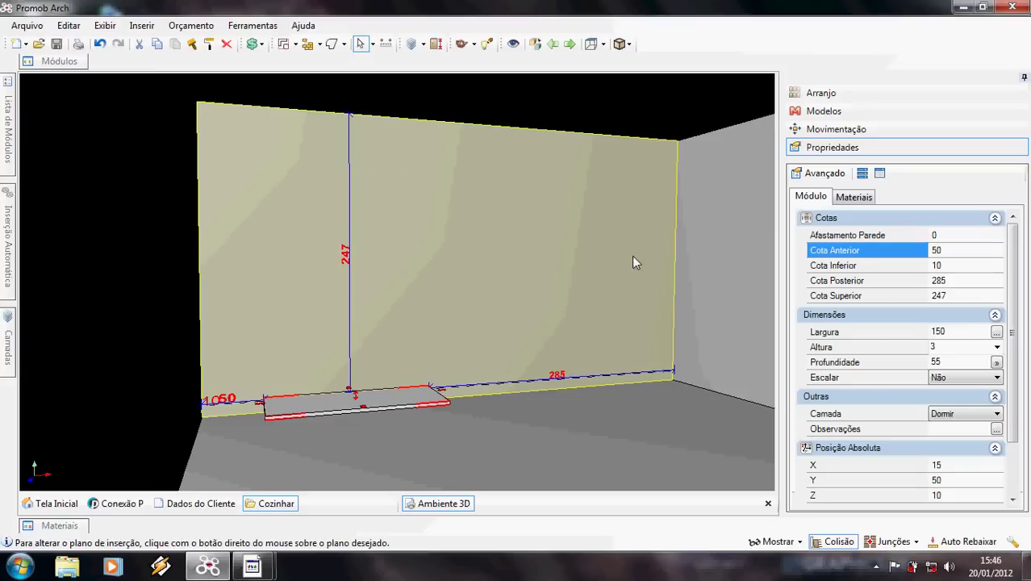
{"action": "left_click", "coordinate": [891, 96]}
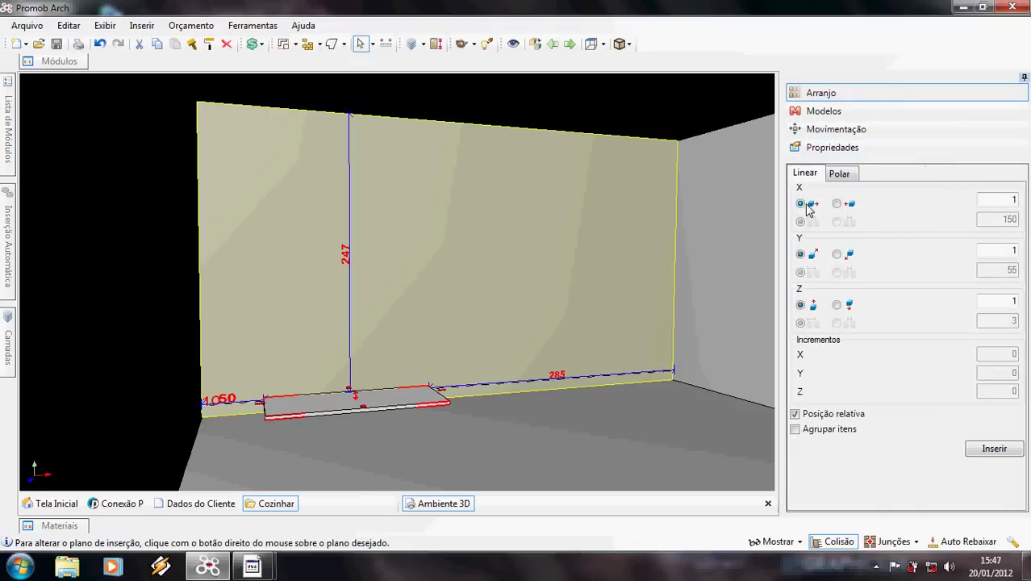
{"action": "double_click", "coordinate": [1016, 200]}
{"action": "type", "text": "2"}
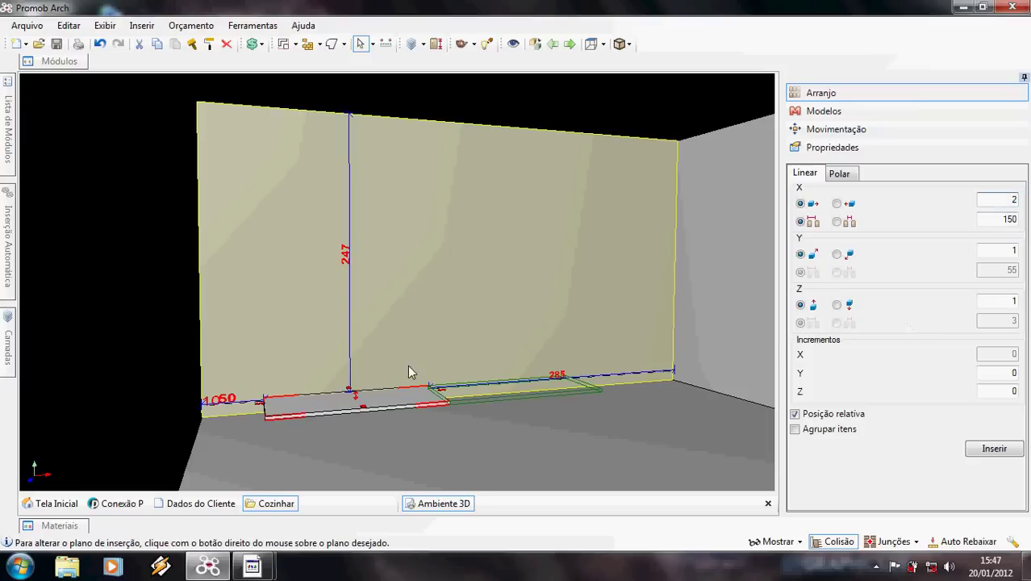
{"action": "double_click", "coordinate": [992, 300]}
{"action": "type", "text": "2"}
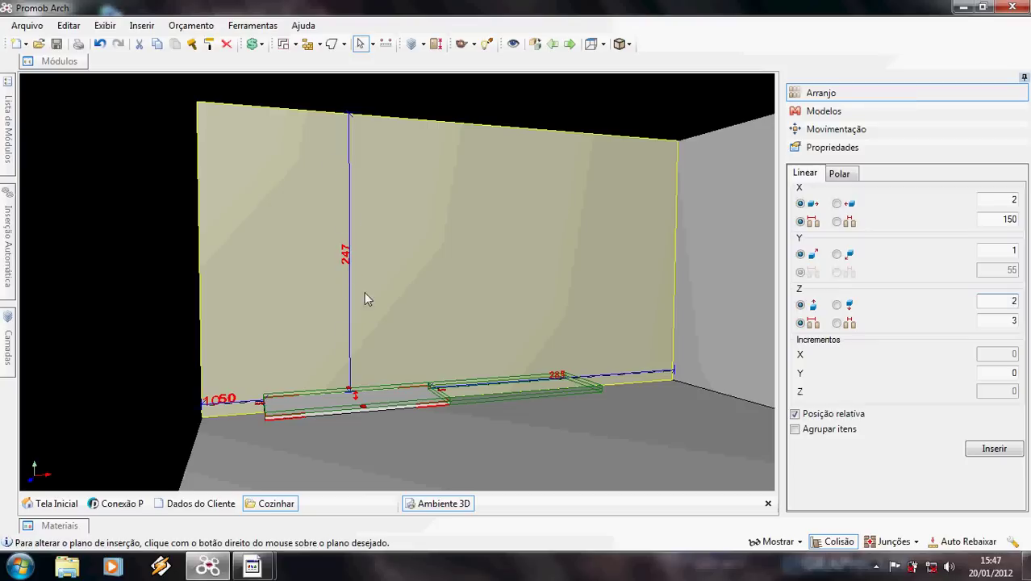
{"action": "left_click", "coordinate": [836, 322]}
{"action": "double_click", "coordinate": [1004, 320]}
{"action": "key", "text": "Return"}
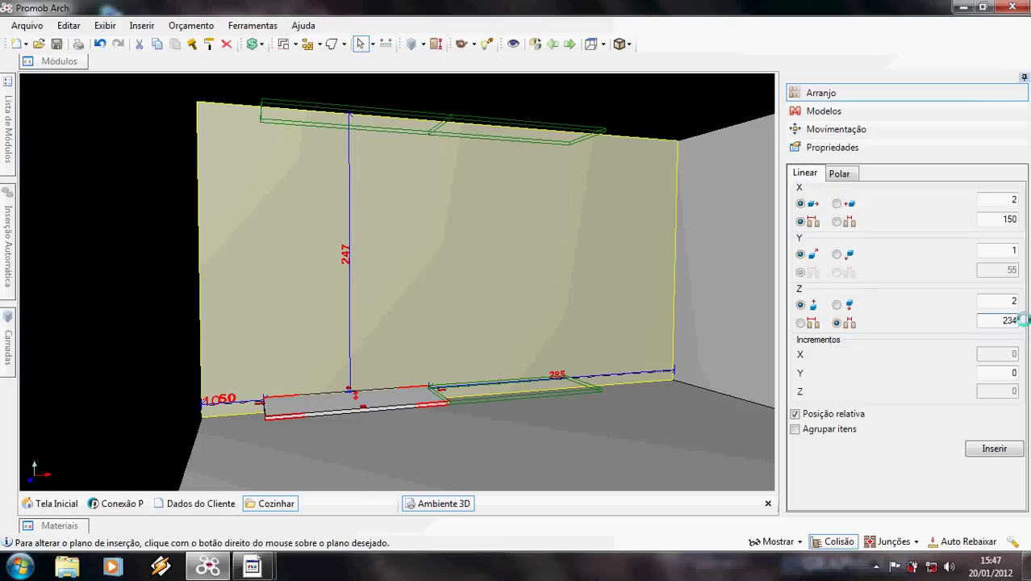
{"action": "left_click", "coordinate": [1002, 456]}
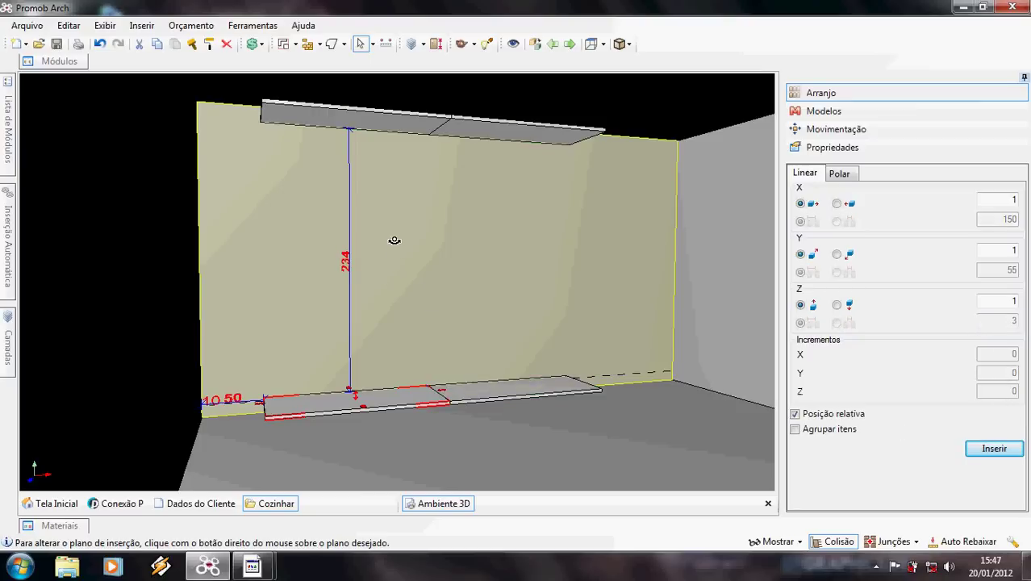
Insert the Lat Arm 30mm side panel standing on the left end of the lower base
{"action": "middle_click_drag", "start_coordinate": [394, 240], "coordinate": [240, 267]}
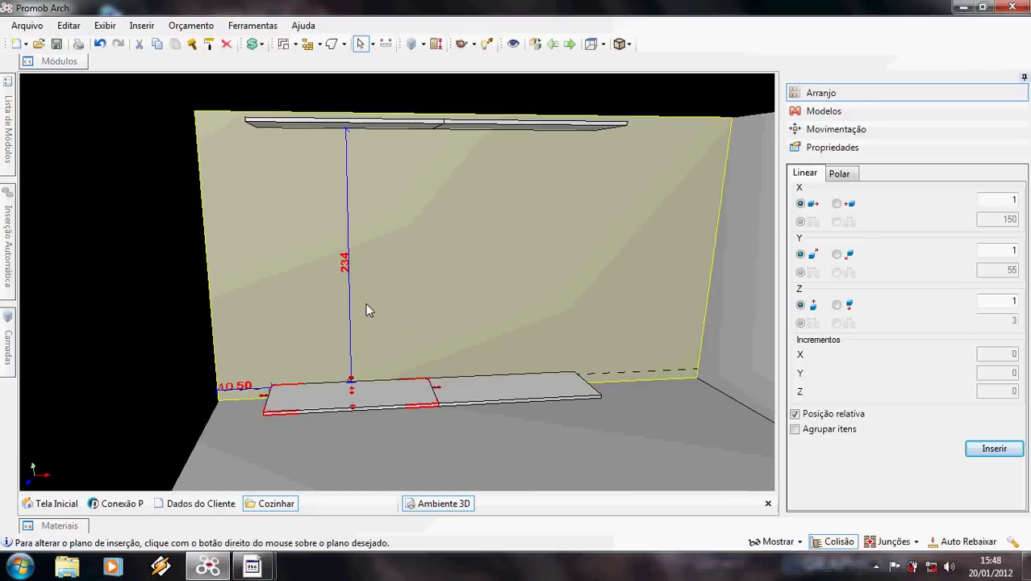
{"action": "middle_click_drag", "start_coordinate": [316, 301], "coordinate": [192, 153]}
{"action": "mouse_move", "coordinate": [66, 66]}
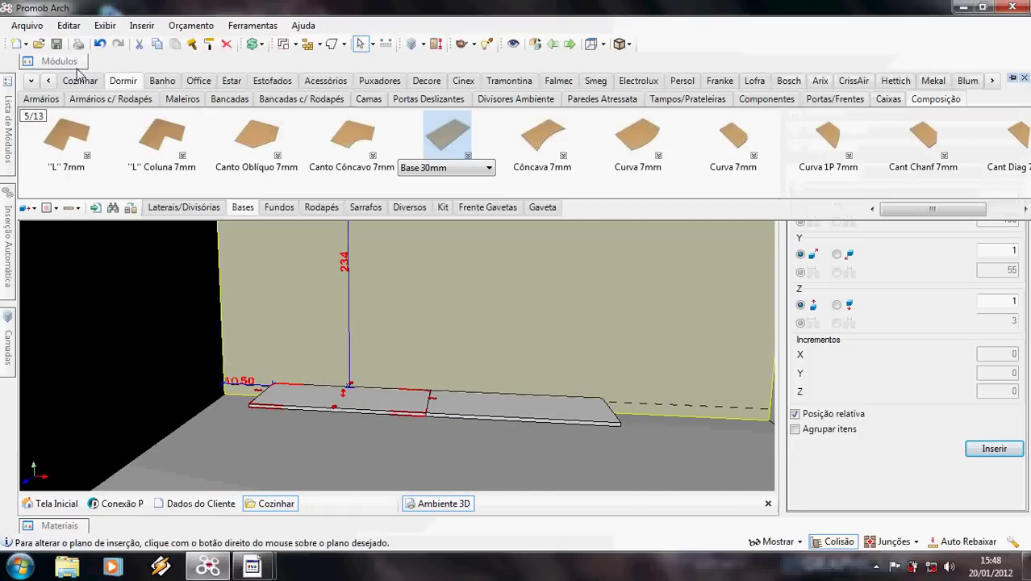
{"action": "left_click", "coordinate": [175, 209]}
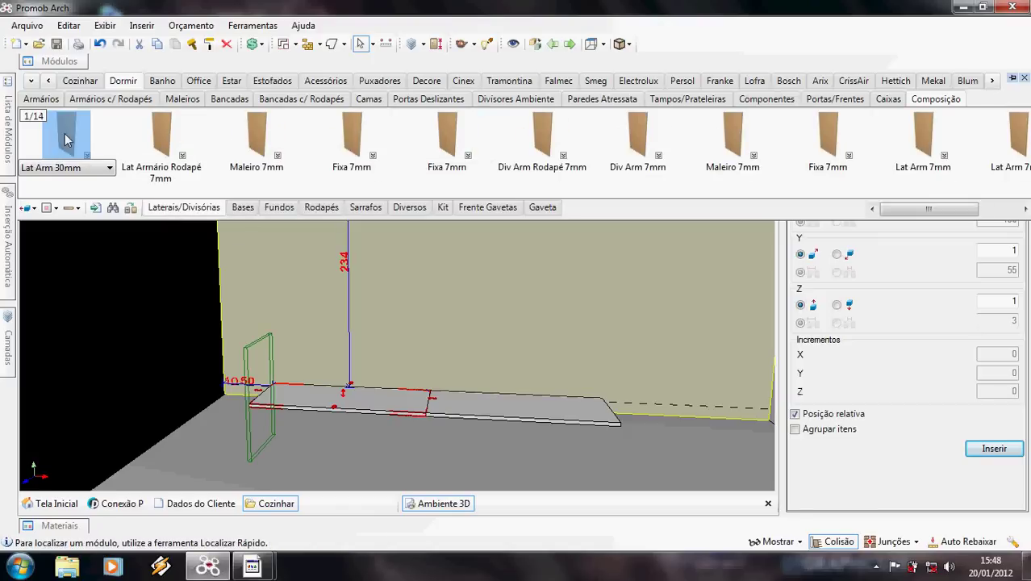
{"action": "left_click_drag", "start_coordinate": [193, 218], "coordinate": [276, 395]}
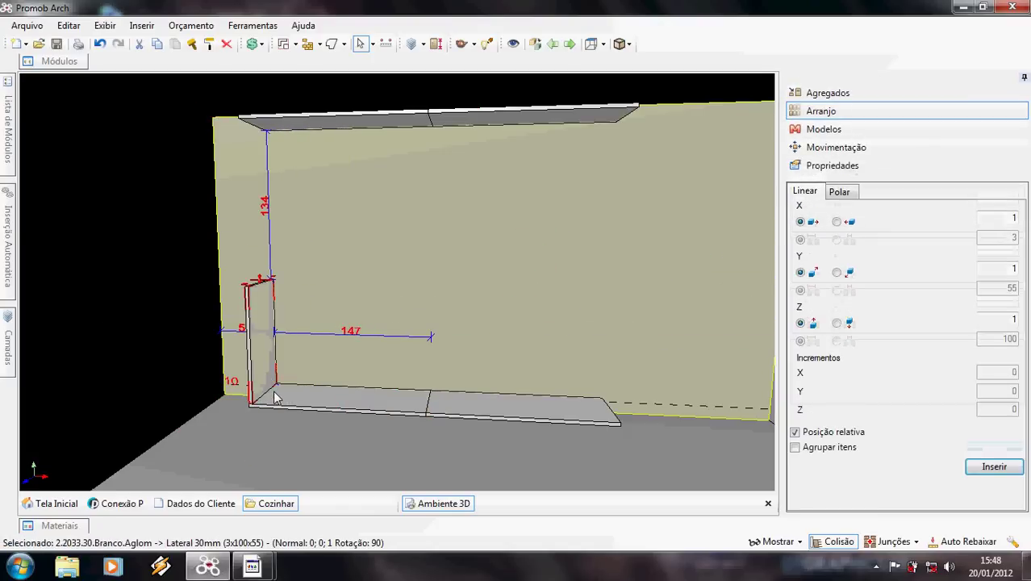
Set the new side panel's height to 234
{"action": "left_click", "coordinate": [857, 167]}
{"action": "left_click", "coordinate": [895, 361]}
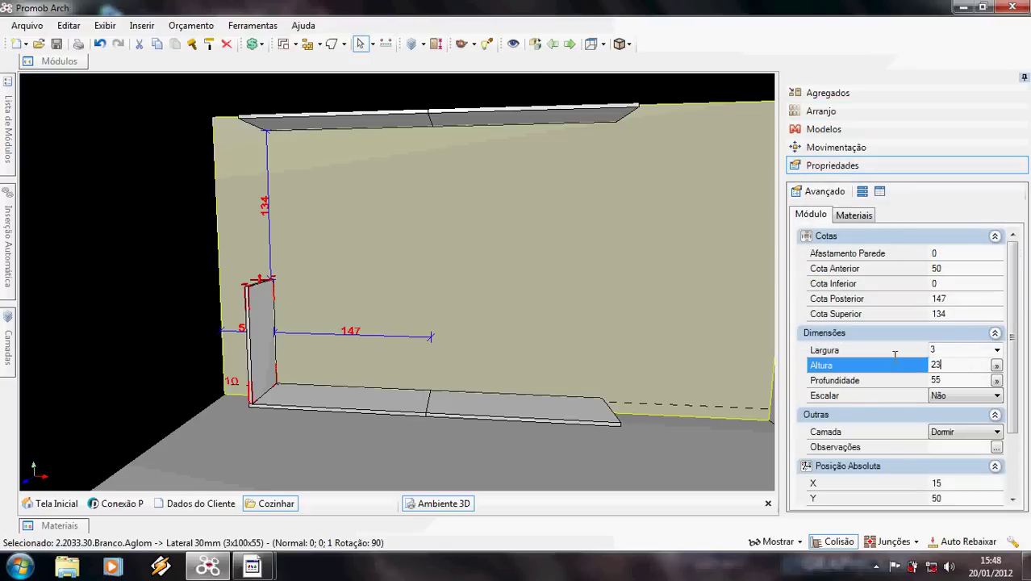
{"action": "key", "text": "Return"}
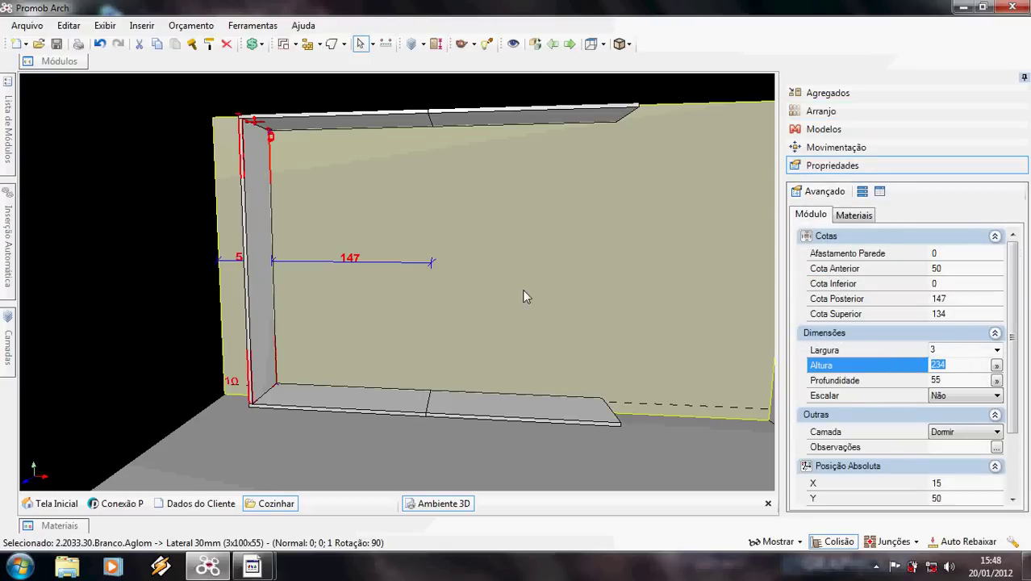
Set up a linear array of the side panel with 2 items along X and a 300 gap between them
{"action": "middle_click_drag", "start_coordinate": [332, 257], "coordinate": [362, 276]}
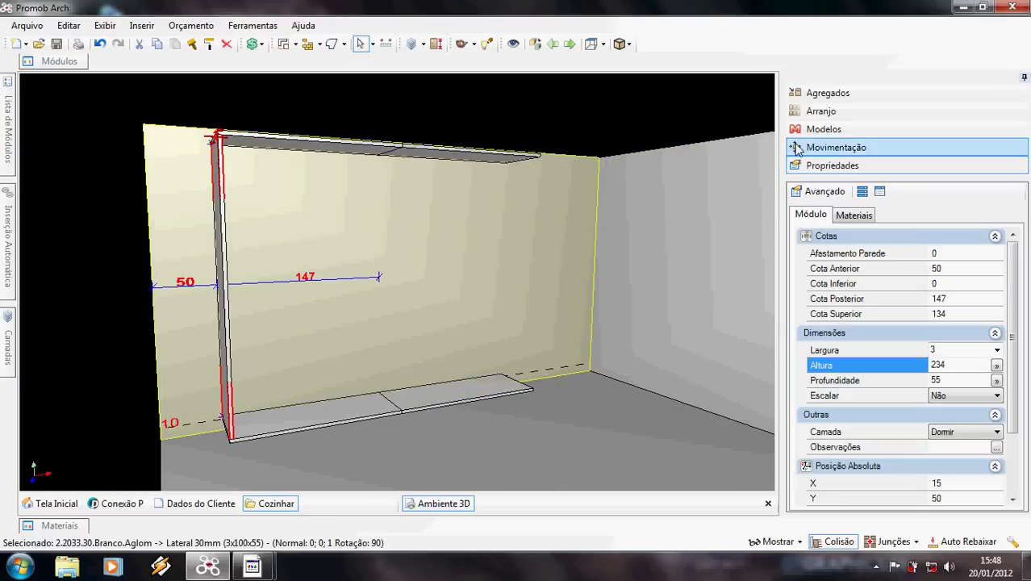
{"action": "left_click", "coordinate": [821, 112]}
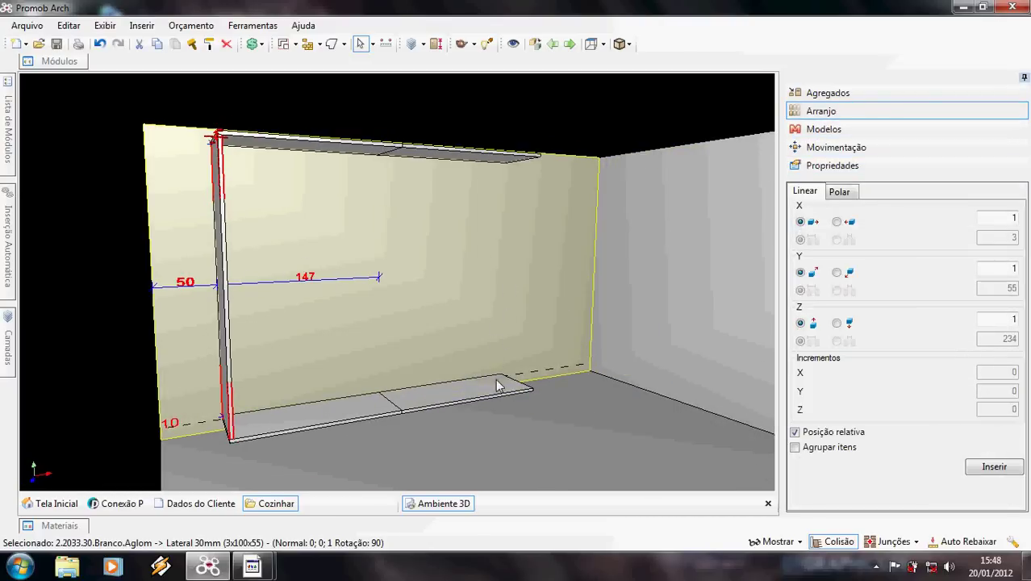
{"action": "double_click", "coordinate": [1012, 218]}
{"action": "type", "text": "2"}
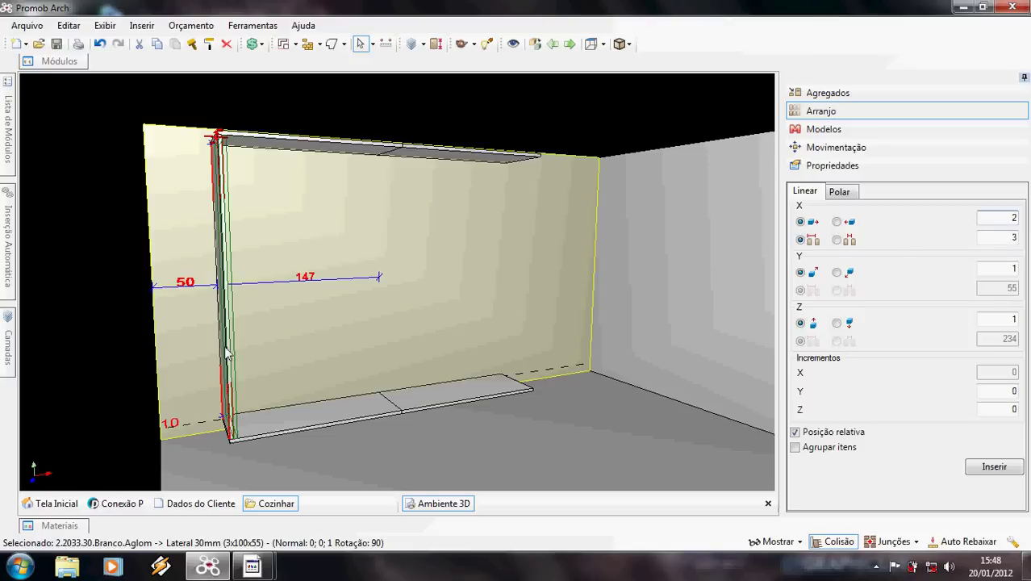
{"action": "left_click", "coordinate": [837, 239]}
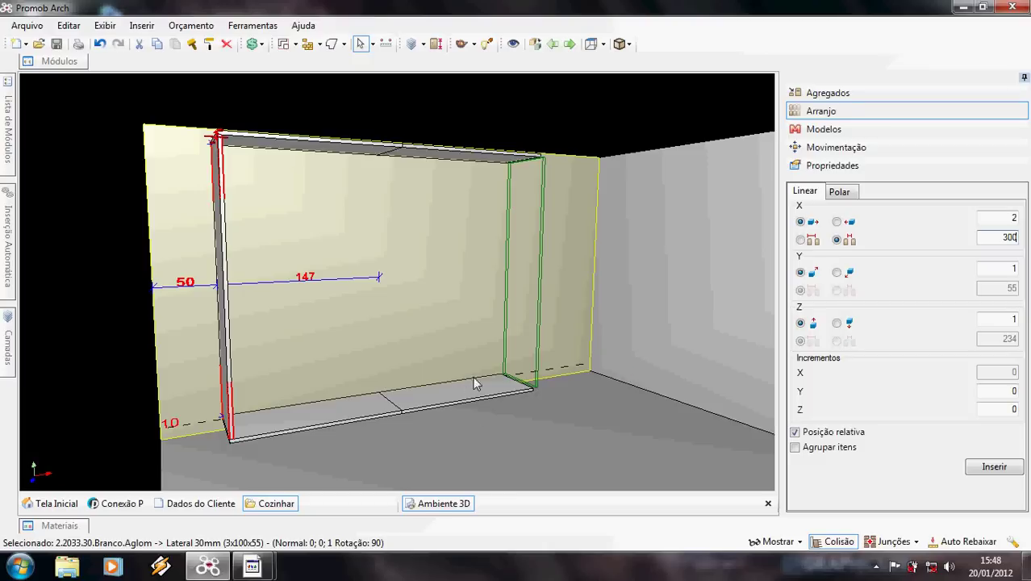
Check the array preview against the base's right end, set the X gap to 294 and insert the second side panel
{"action": "right_click_drag", "start_coordinate": [476, 383], "coordinate": [412, 370]}
{"action": "scroll", "coordinate": [498, 380], "scroll_direction": "up", "scroll_amount": 3}
{"action": "middle_click_drag", "start_coordinate": [500, 382], "coordinate": [454, 320]}
{"action": "scroll", "coordinate": [456, 321], "scroll_direction": "up", "scroll_amount": 1}
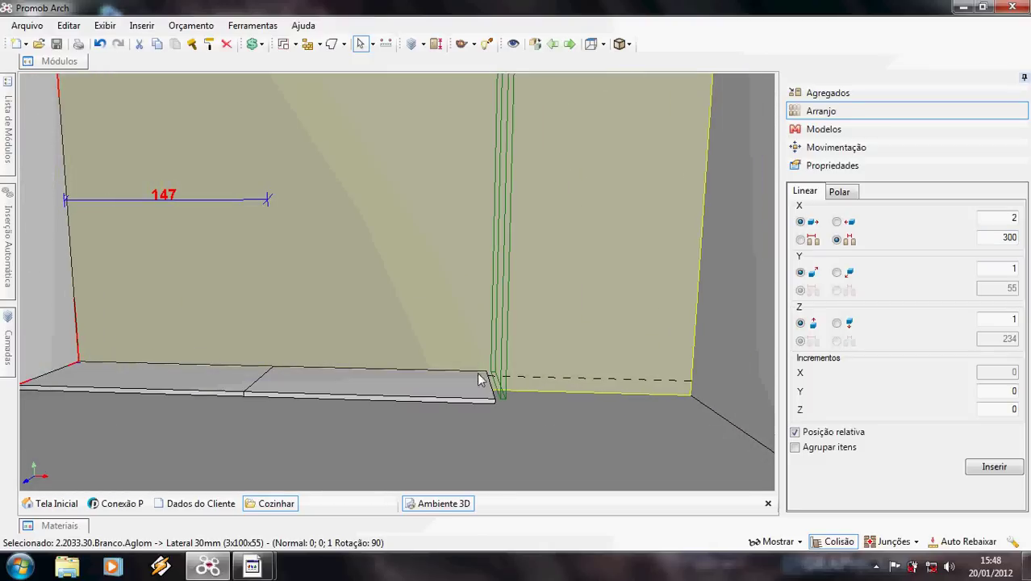
{"action": "middle_click_drag", "start_coordinate": [447, 379], "coordinate": [553, 380]}
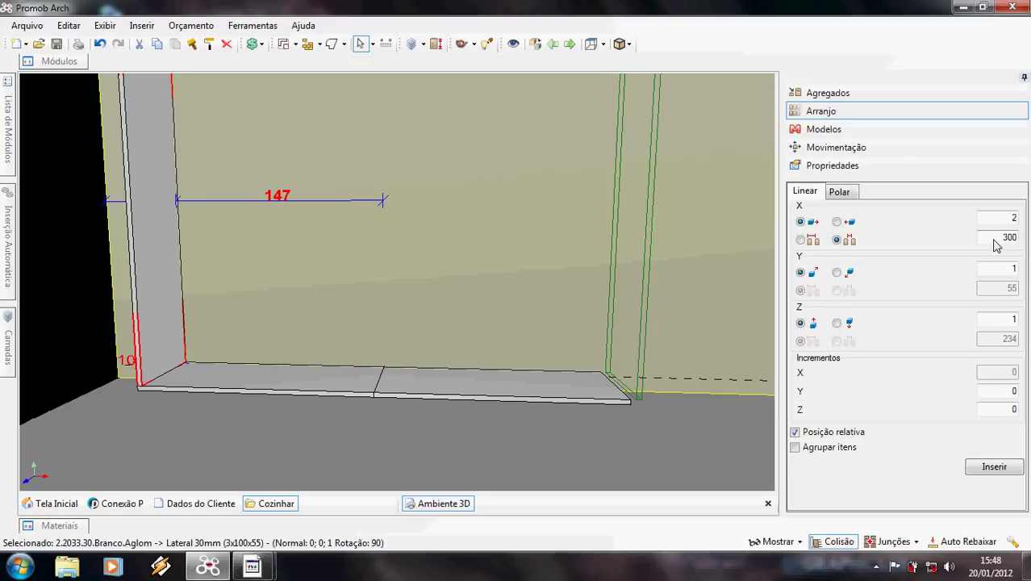
{"action": "left_click_drag", "start_coordinate": [994, 239], "coordinate": [1028, 237]}
{"action": "type", "text": "294"}
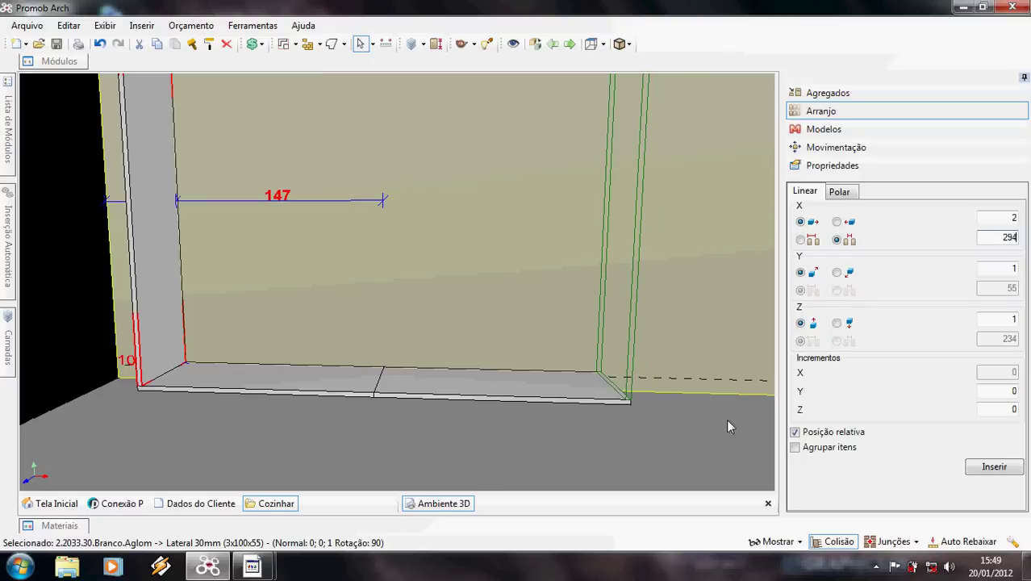
{"action": "left_click", "coordinate": [994, 467]}
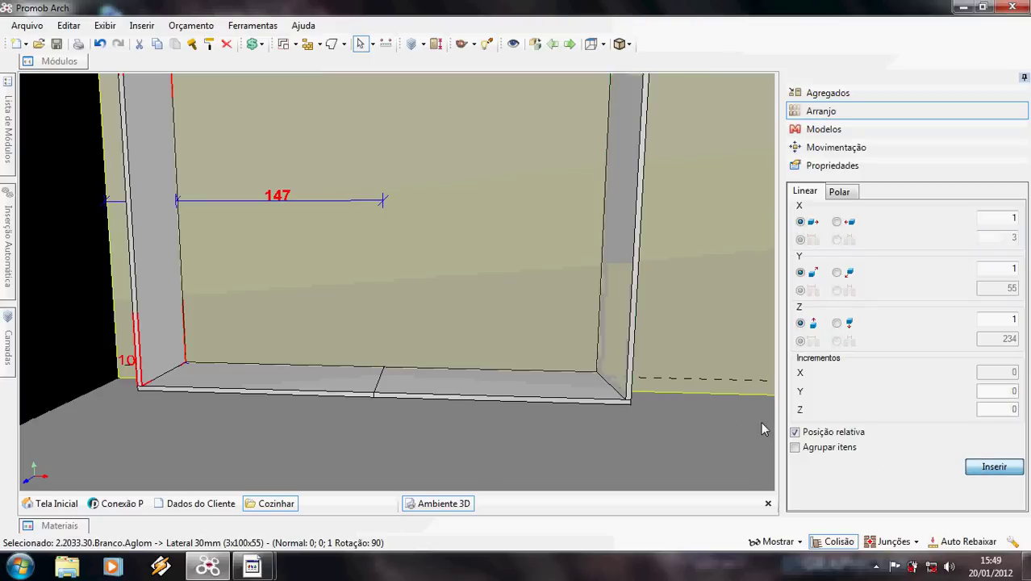
Select all the wardrobe's side, base and top panels together and set their depth to 60
{"action": "middle_click_drag", "start_coordinate": [419, 299], "coordinate": [437, 386]}
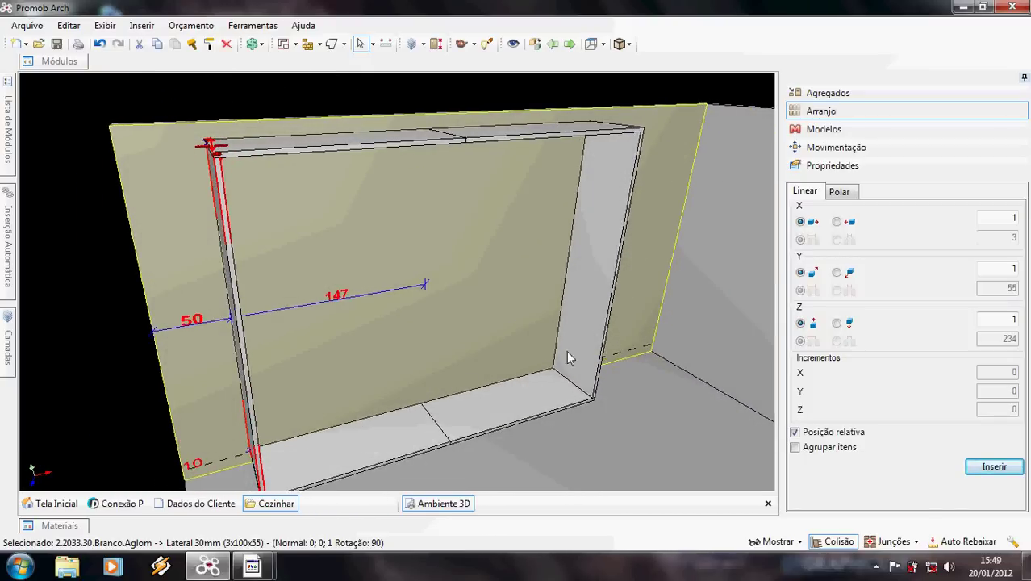
{"action": "left_click", "coordinate": [571, 357]}
{"action": "left_click", "coordinate": [829, 167]}
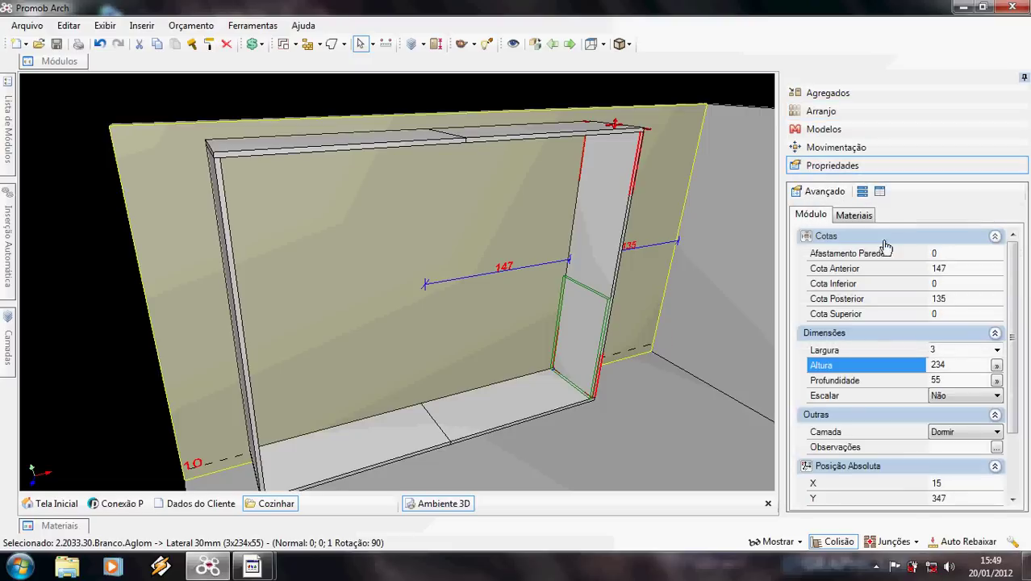
{"action": "left_click", "coordinate": [947, 381]}
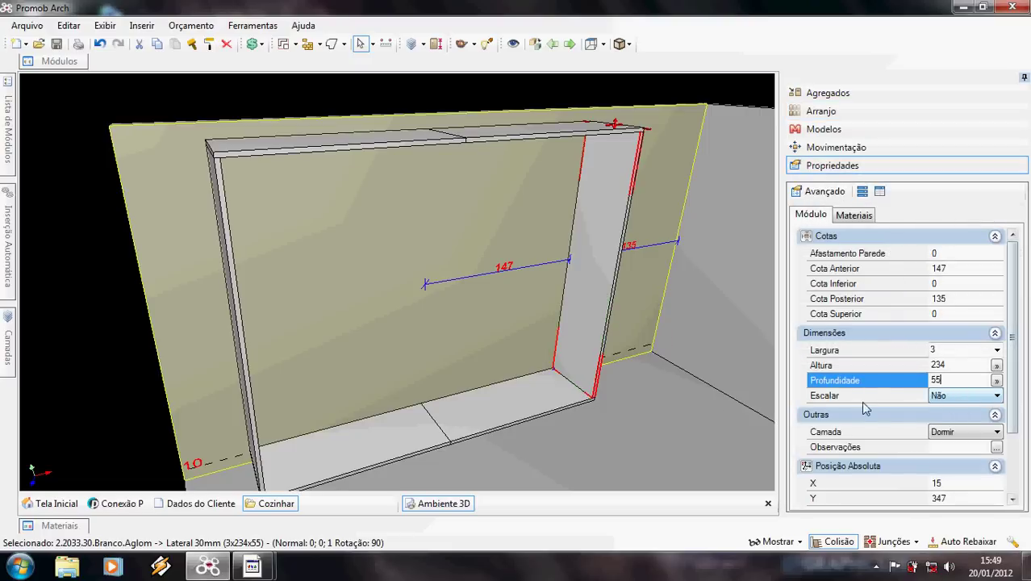
{"action": "middle_click_drag", "start_coordinate": [621, 379], "coordinate": [588, 332]}
{"action": "scroll", "coordinate": [532, 347], "scroll_direction": "up", "scroll_amount": 4}
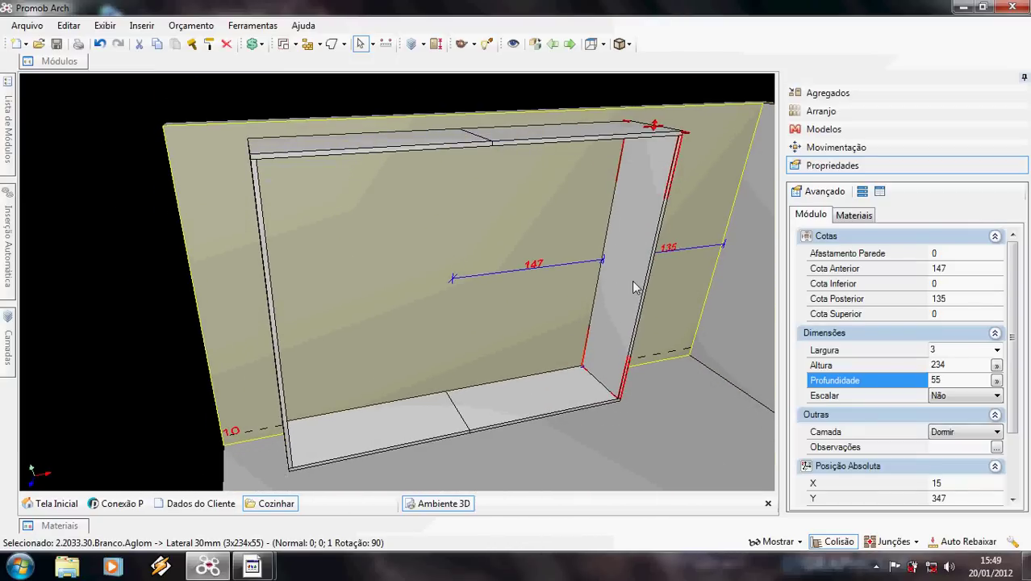
{"action": "middle_click_drag", "start_coordinate": [447, 291], "coordinate": [473, 304]}
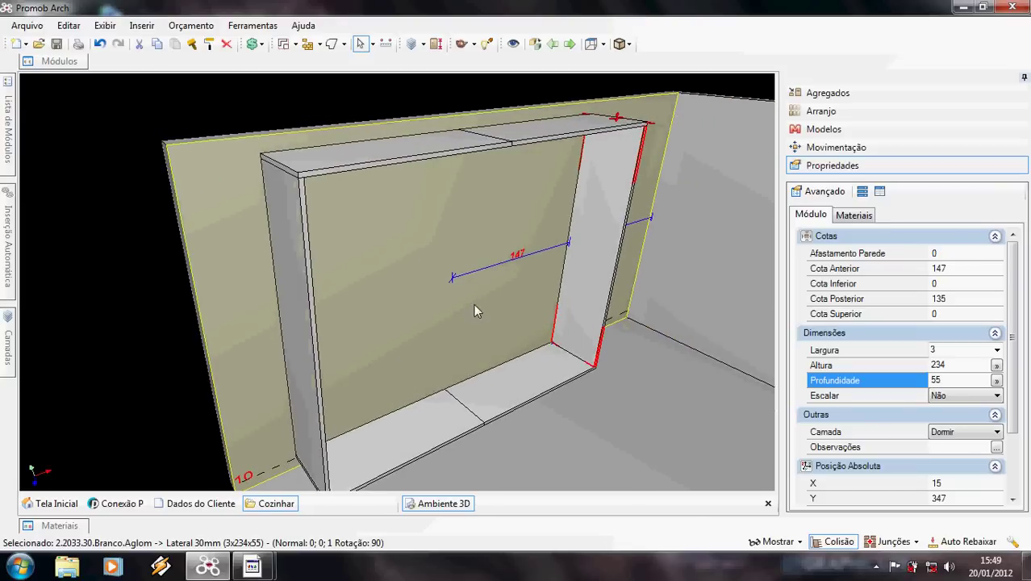
{"action": "left_click", "coordinate": [517, 382]}
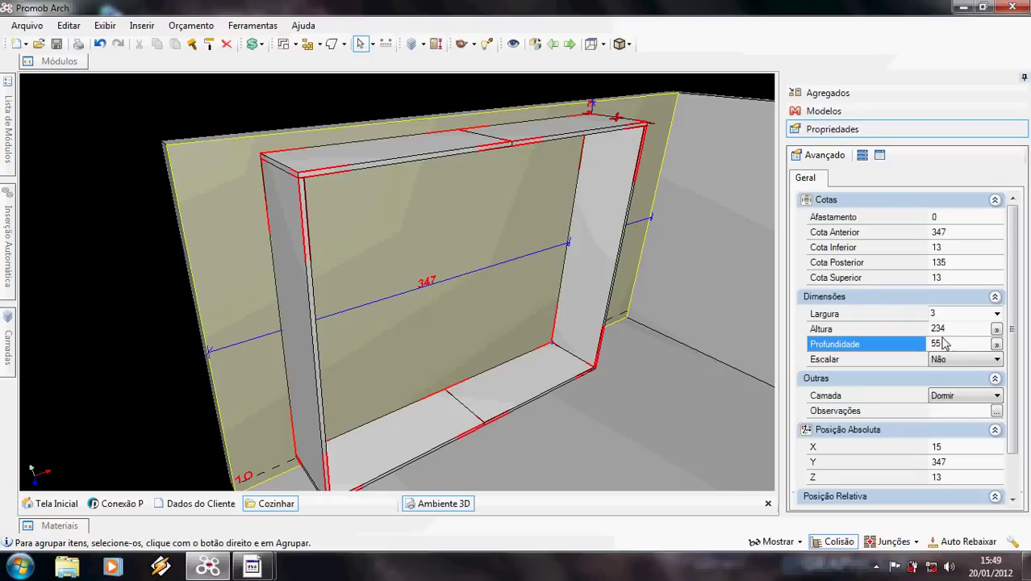
{"action": "left_click_drag", "start_coordinate": [958, 343], "coordinate": [896, 344]}
{"action": "type", "text": "60"}
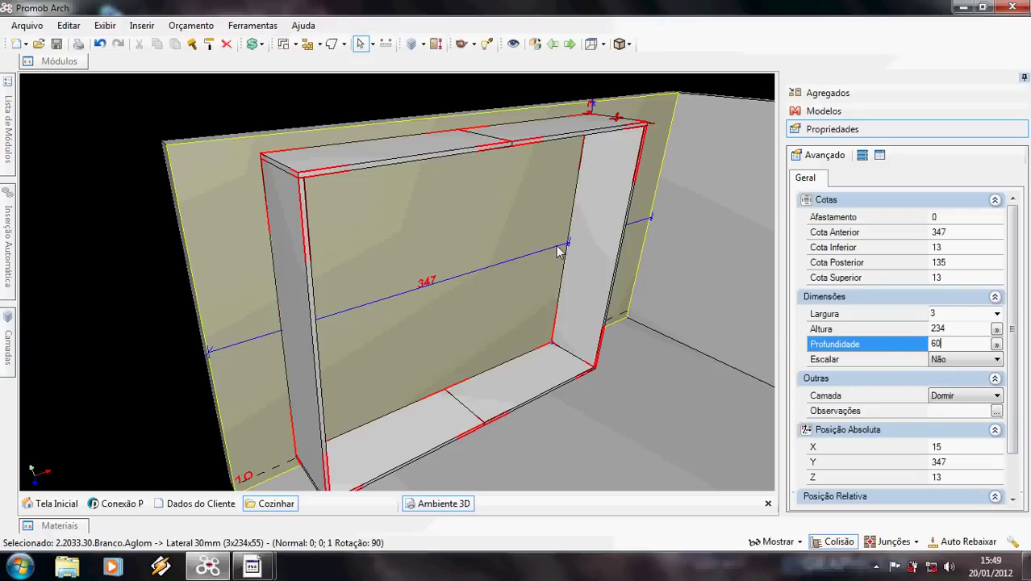
{"action": "key", "text": "Return"}
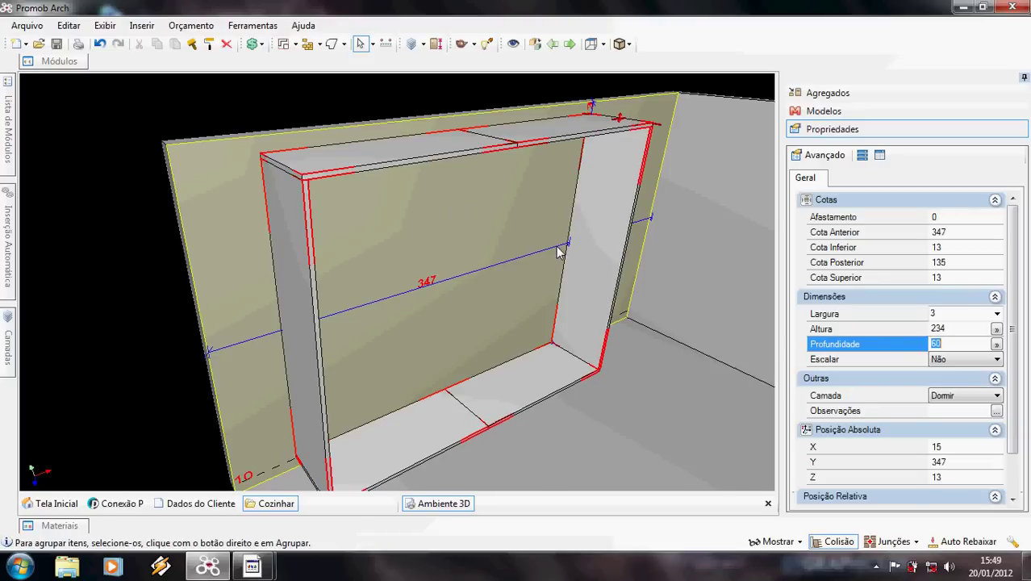
Check the depth of the top, base and right side panels one by one
{"action": "left_click", "coordinate": [479, 149]}
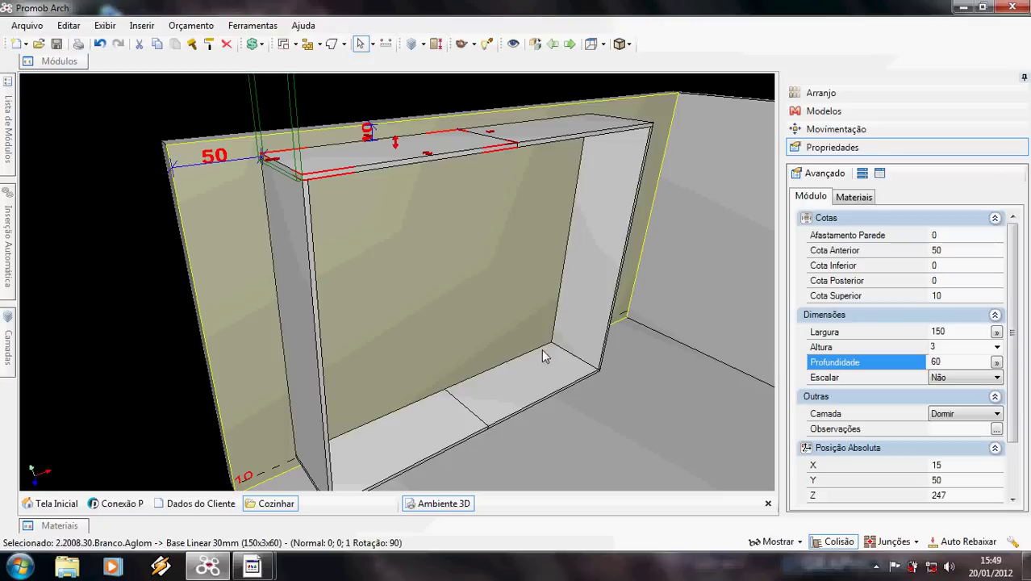
{"action": "left_click", "coordinate": [516, 392]}
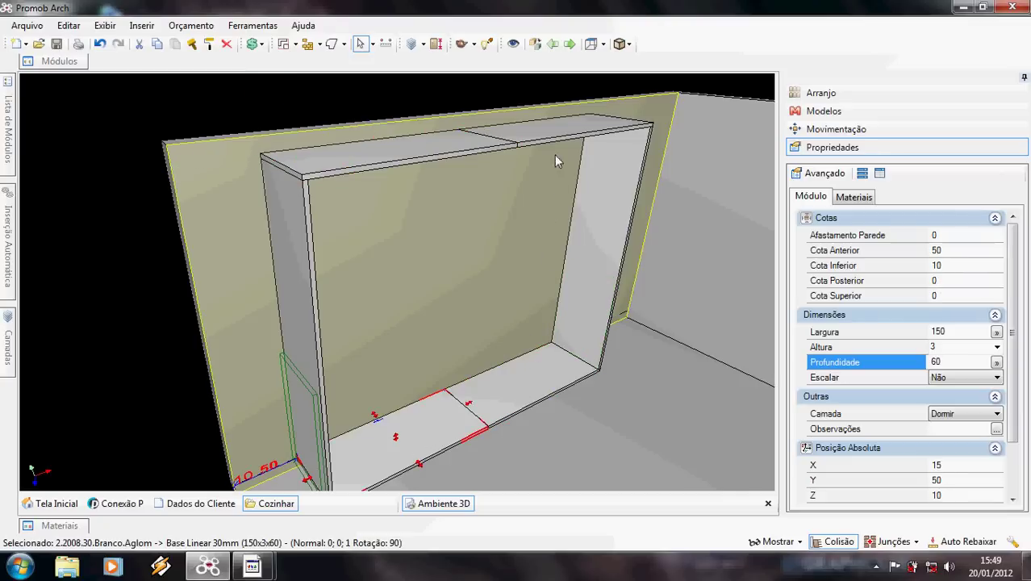
{"action": "left_click", "coordinate": [584, 141]}
{"action": "left_click", "coordinate": [607, 214]}
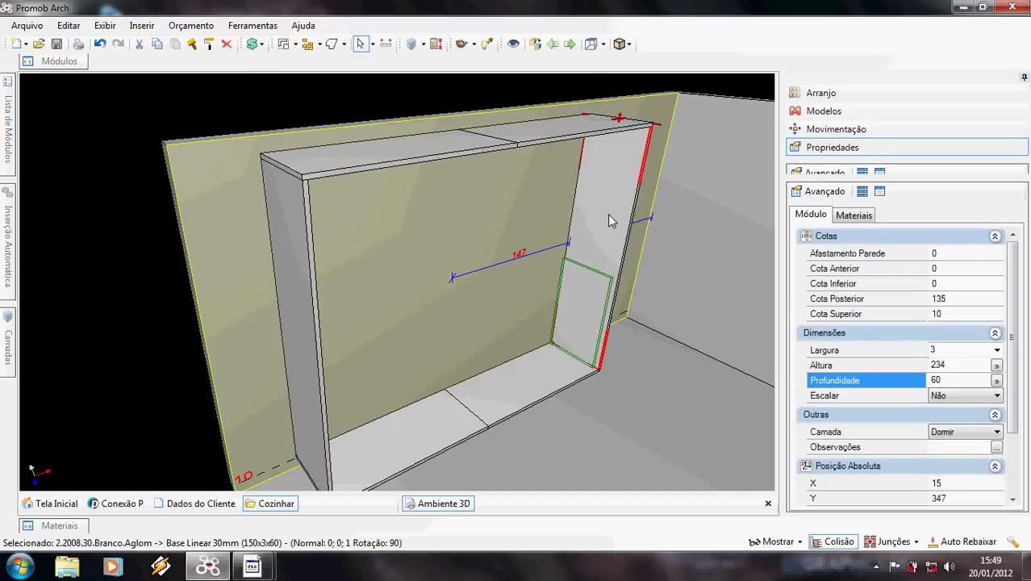
Insert an 18 mm wardrobe side panel (Lat Arm 18mm) on the base as a vertical divider, about 101 from the left side panel
{"action": "left_click", "coordinate": [312, 320]}
{"action": "middle_click_drag", "start_coordinate": [340, 314], "coordinate": [361, 266]}
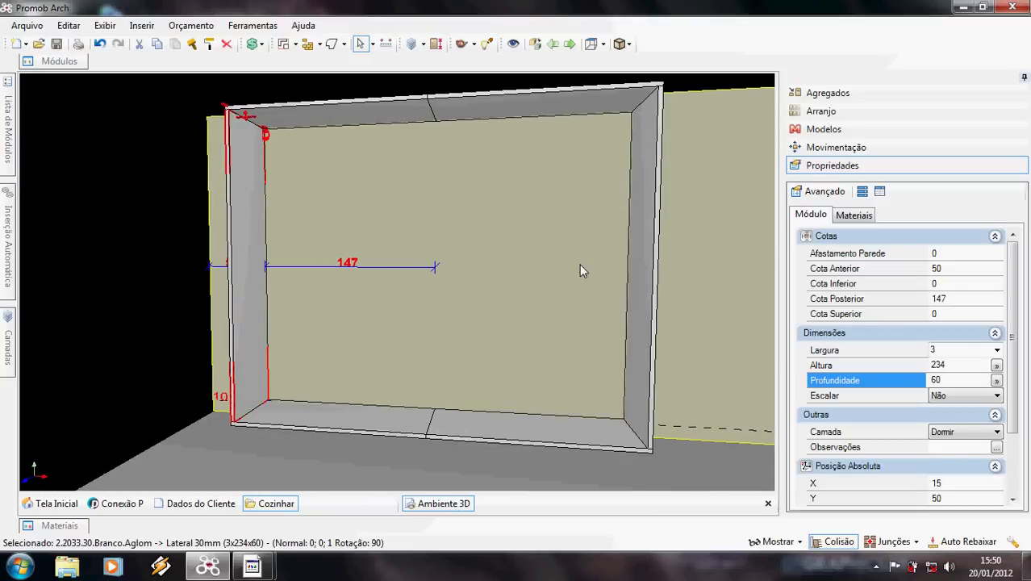
{"action": "scroll", "coordinate": [431, 282], "scroll_direction": "down", "scroll_amount": 1}
{"action": "middle_click_drag", "start_coordinate": [408, 260], "coordinate": [457, 299]}
{"action": "scroll", "coordinate": [459, 319], "scroll_direction": "up", "scroll_amount": 1}
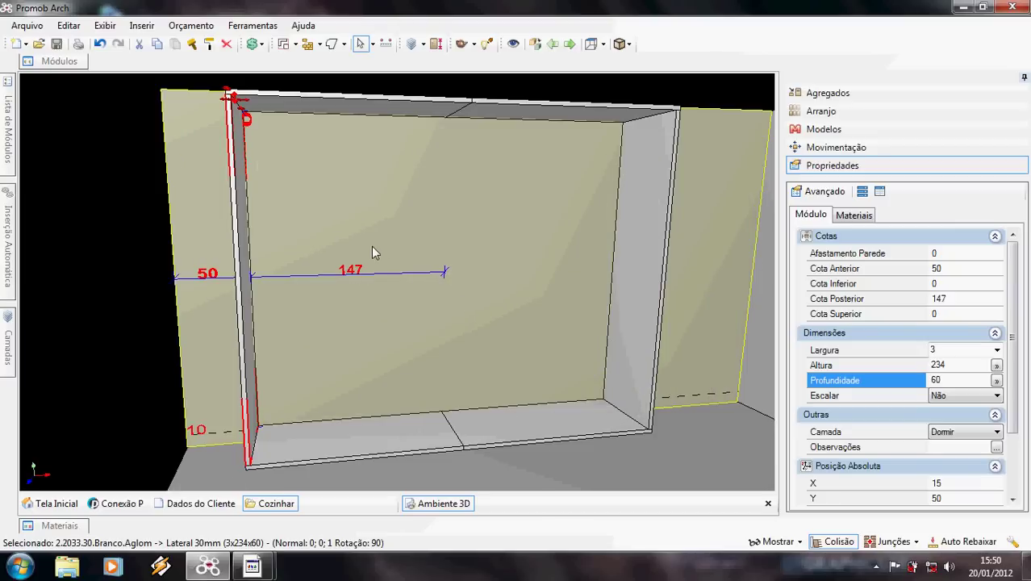
{"action": "mouse_move", "coordinate": [81, 62]}
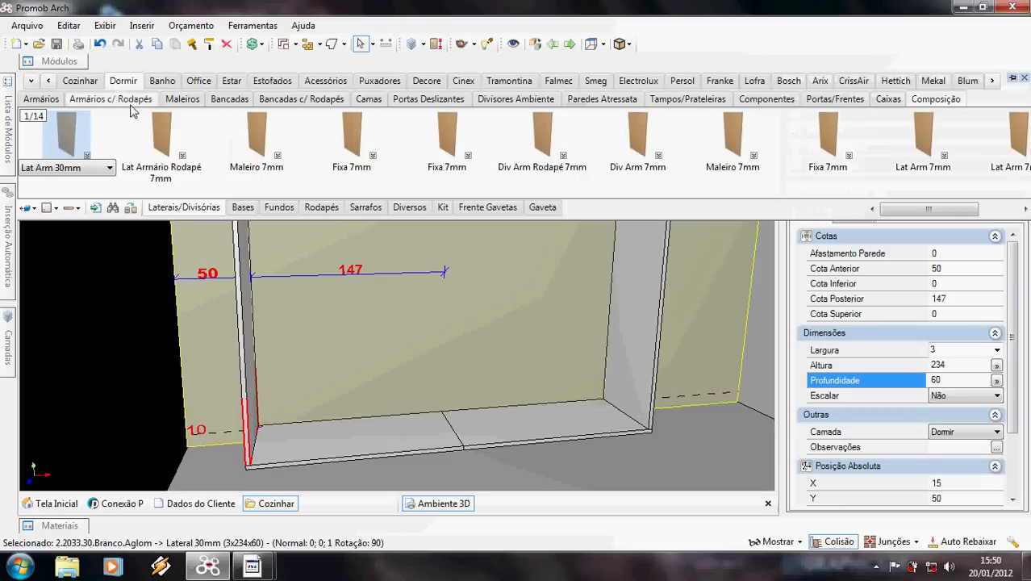
{"action": "left_click", "coordinate": [81, 169]}
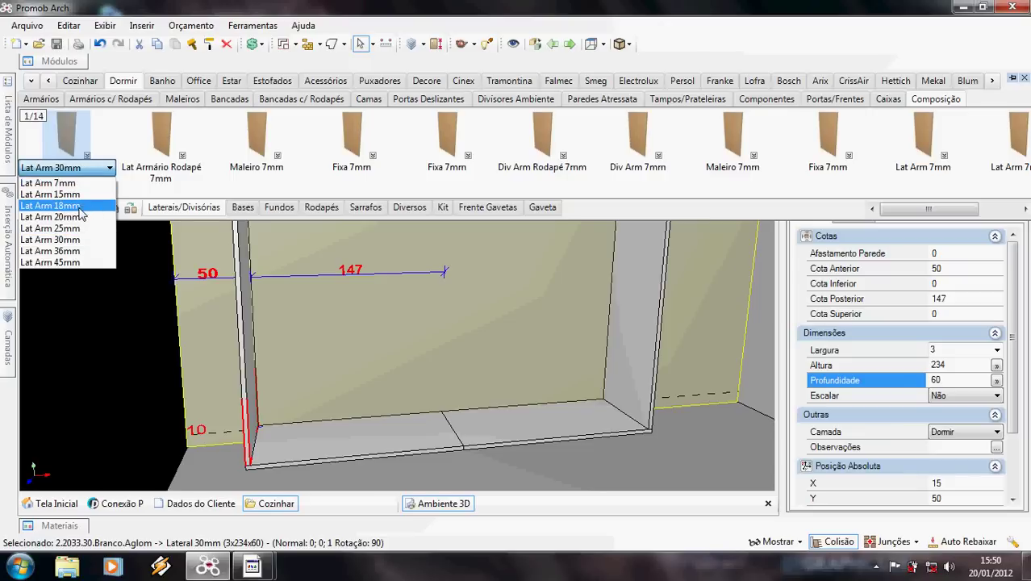
{"action": "left_click", "coordinate": [79, 207]}
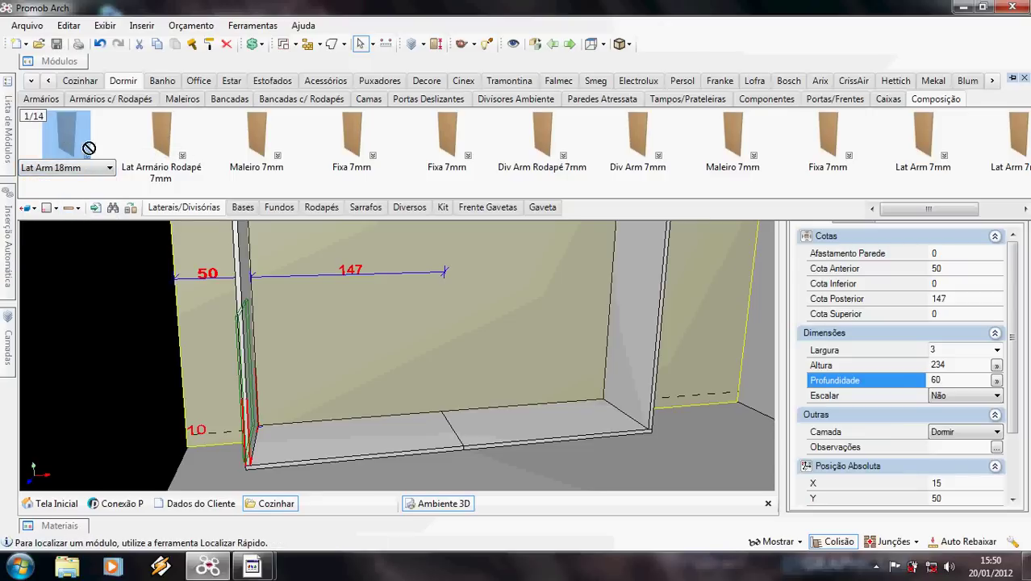
{"action": "left_click_drag", "start_coordinate": [88, 148], "coordinate": [389, 417]}
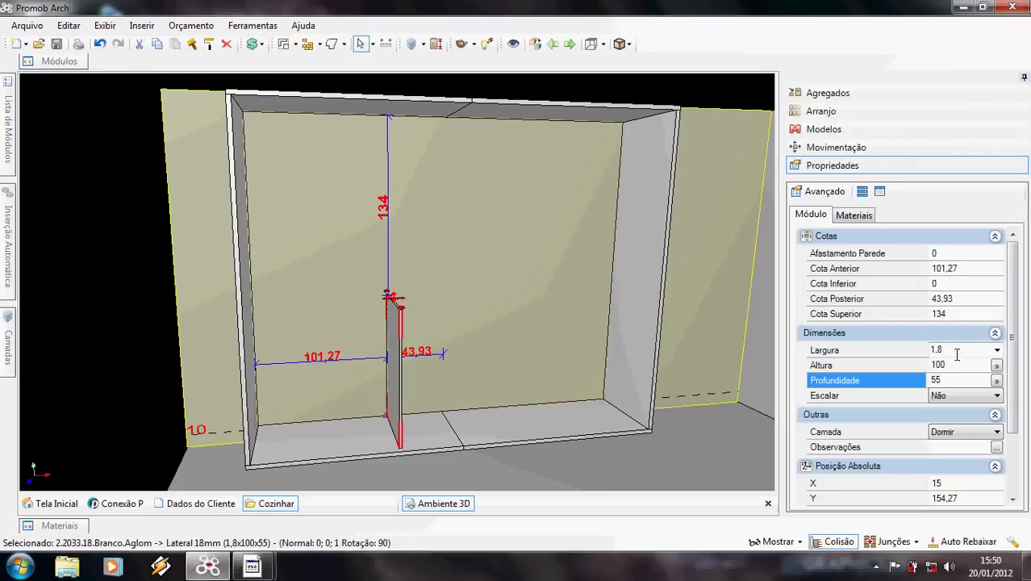
Set the divider's height to 234 and its front distance (Cota Anterior) to 100
{"action": "left_click", "coordinate": [944, 364]}
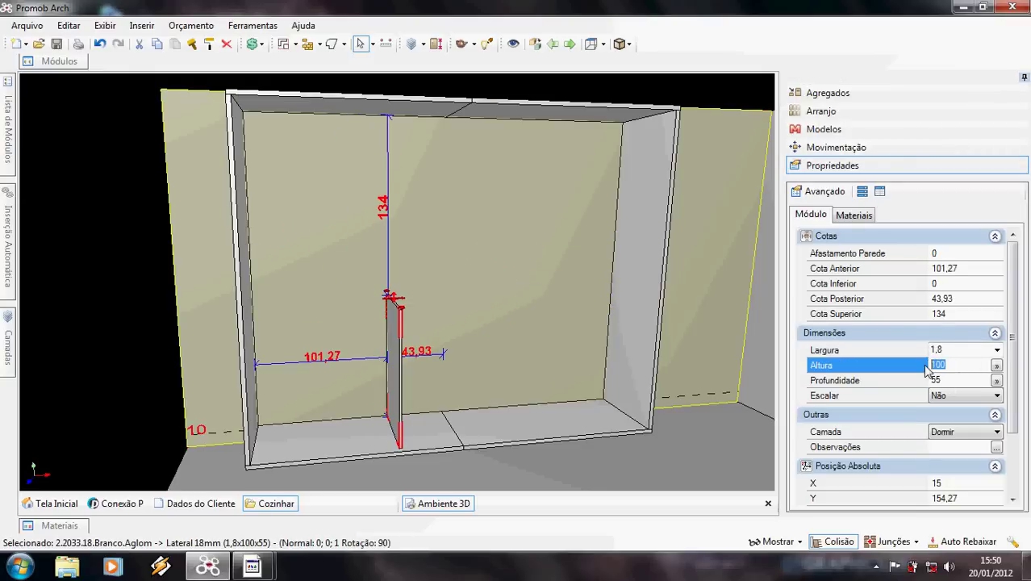
{"action": "key", "text": "Return"}
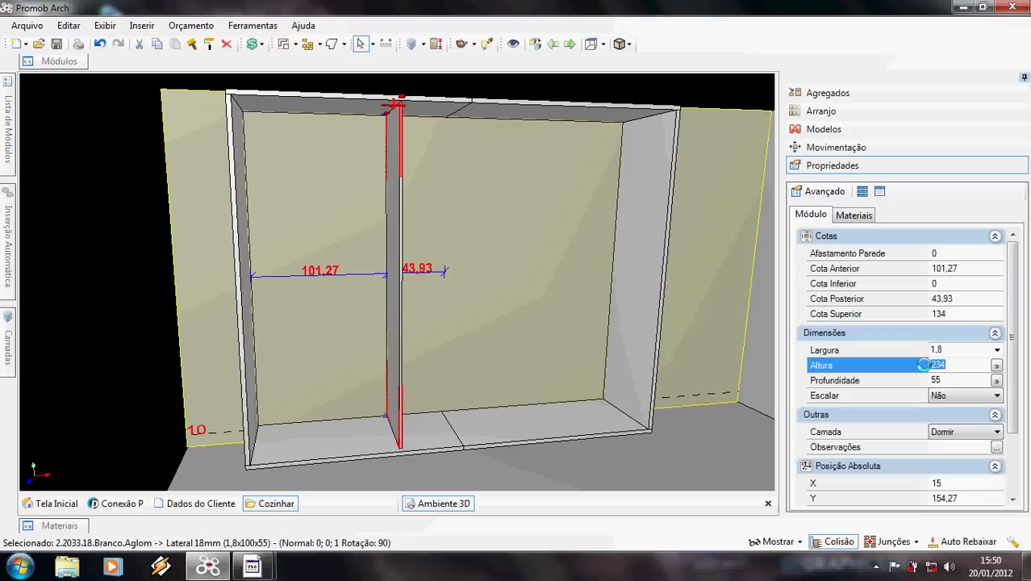
{"action": "left_click", "coordinate": [955, 270]}
{"action": "type", "text": "100"}
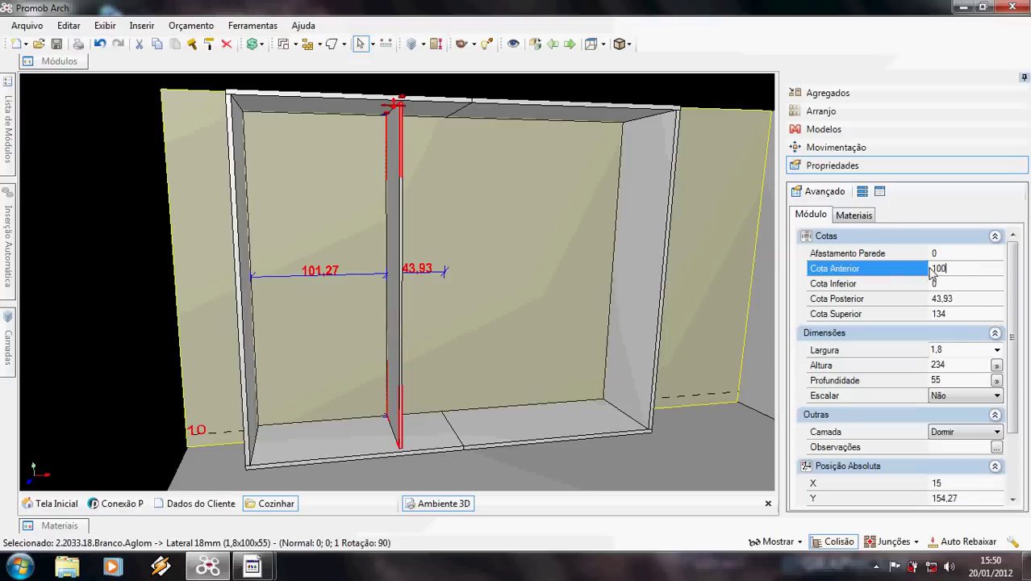
{"action": "key", "text": "Return"}
Check the clearances of the right base, the right side panel and the divider one by one
{"action": "middle_click_drag", "start_coordinate": [445, 281], "coordinate": [364, 292]}
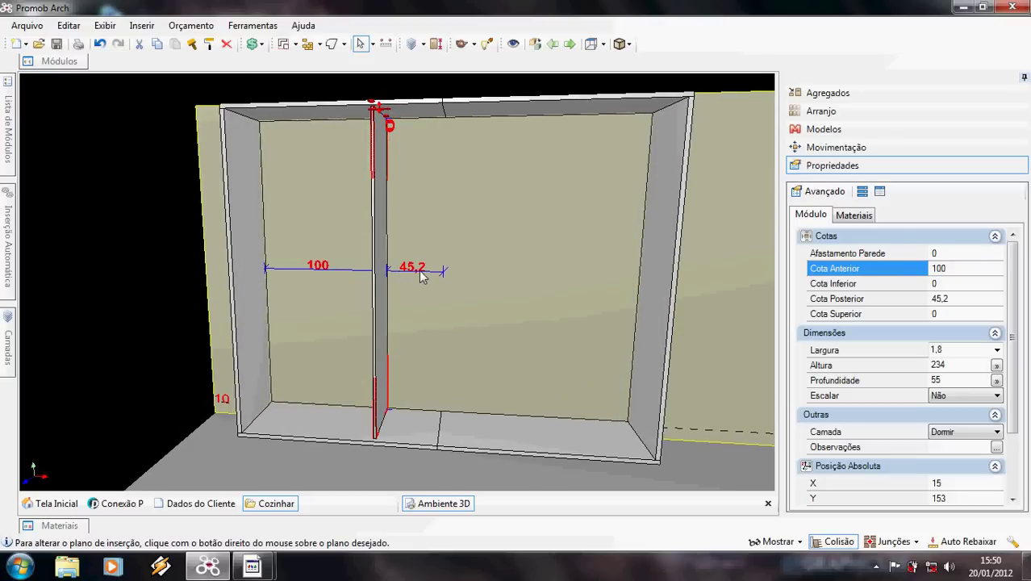
{"action": "left_click", "coordinate": [485, 427]}
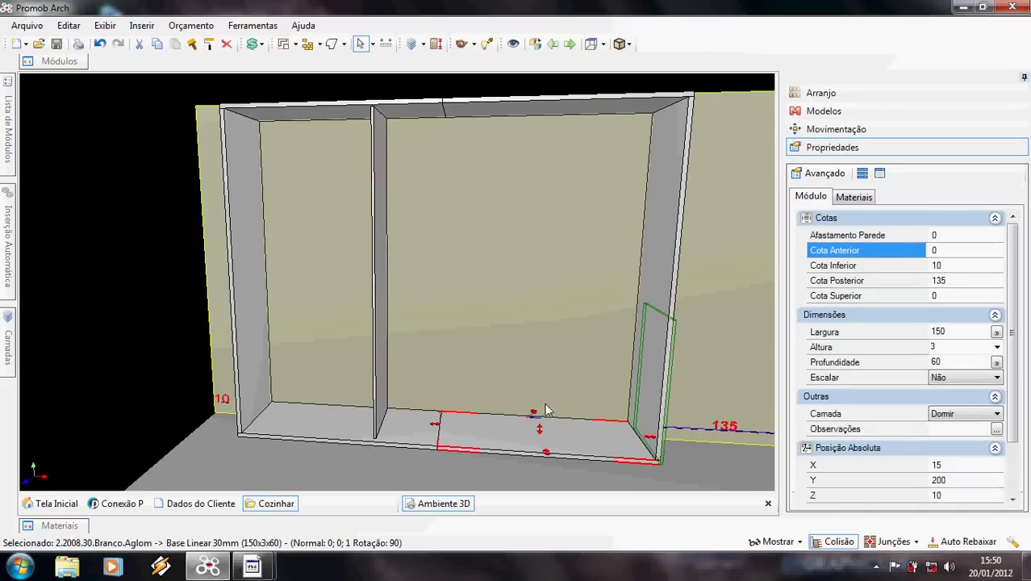
{"action": "left_click", "coordinate": [655, 337]}
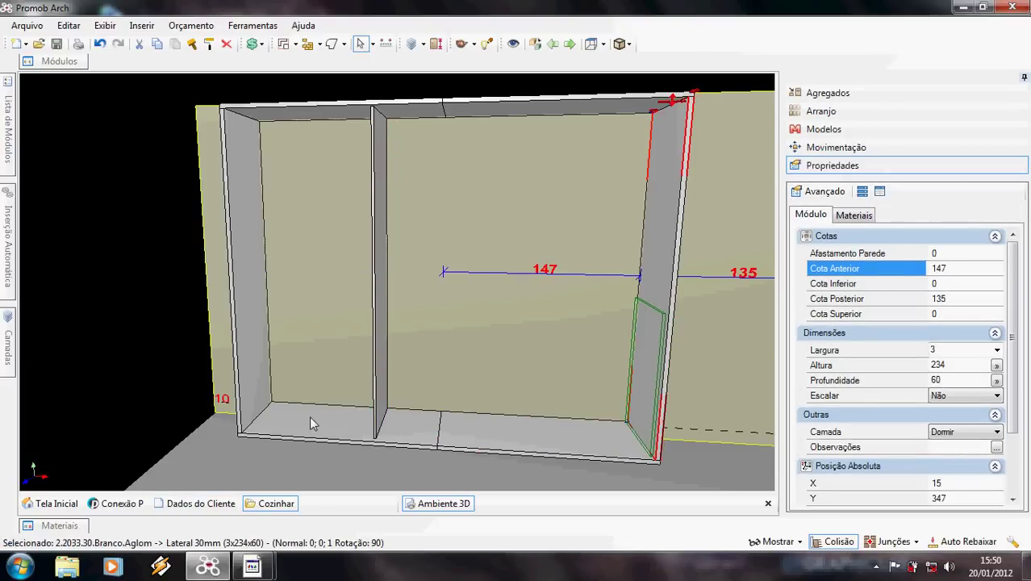
{"action": "left_click", "coordinate": [382, 351]}
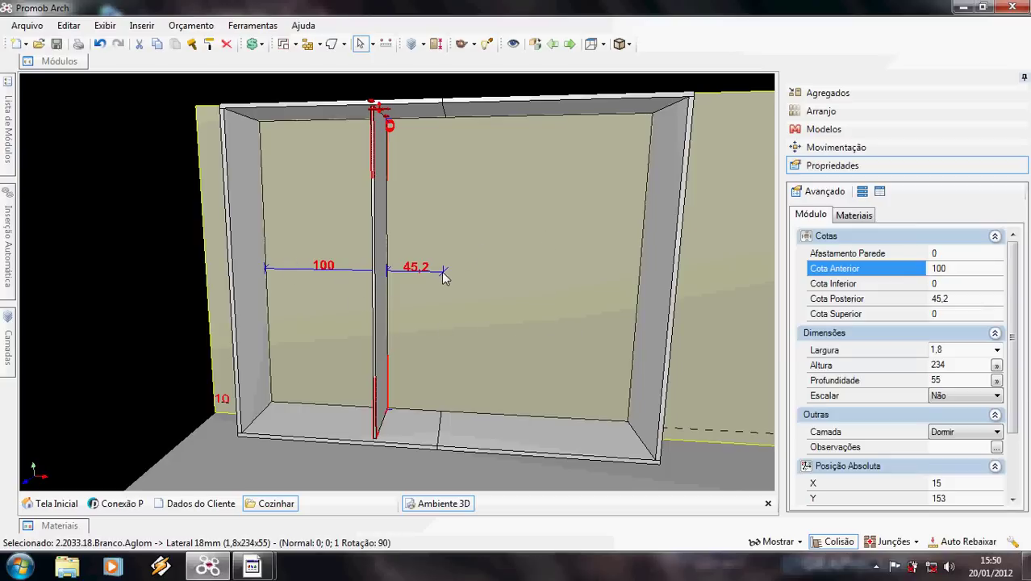
Switch to the Calculator and work out the equal compartment width: 294 minus 3,6, divided by 3
{"action": "left_click", "coordinate": [19, 566]}
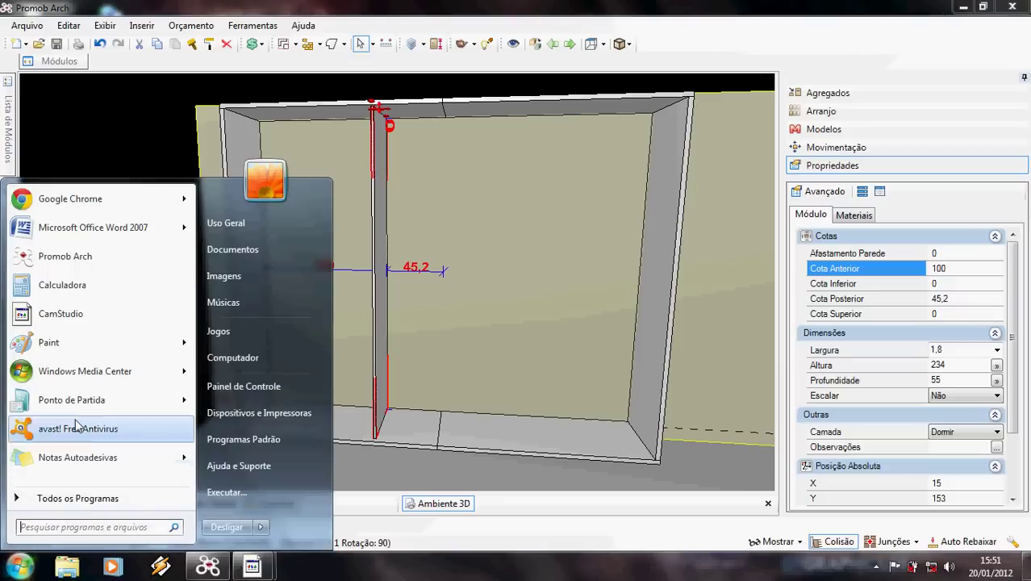
{"action": "left_click", "coordinate": [76, 293]}
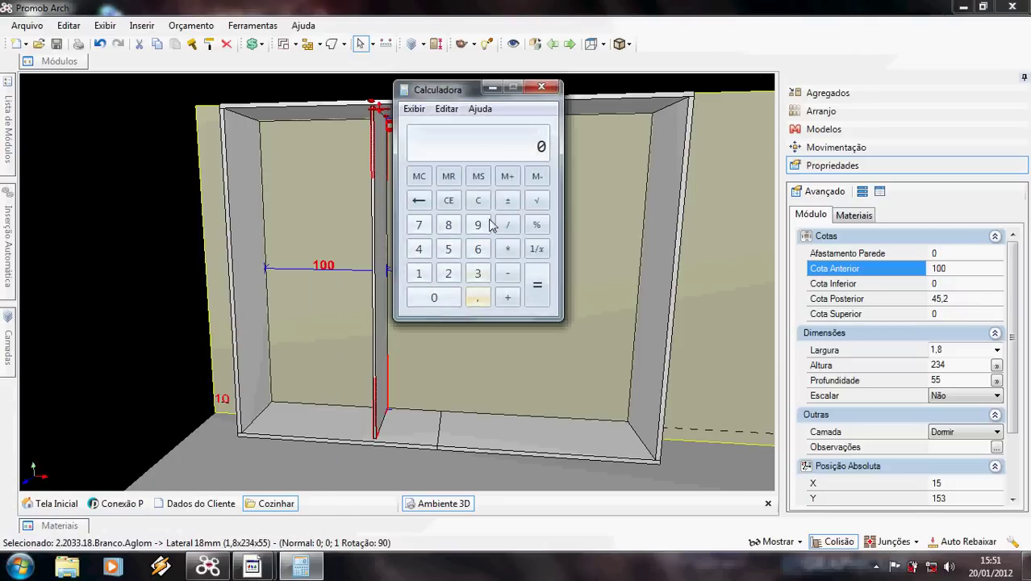
{"action": "left_click_drag", "start_coordinate": [469, 94], "coordinate": [689, 169]}
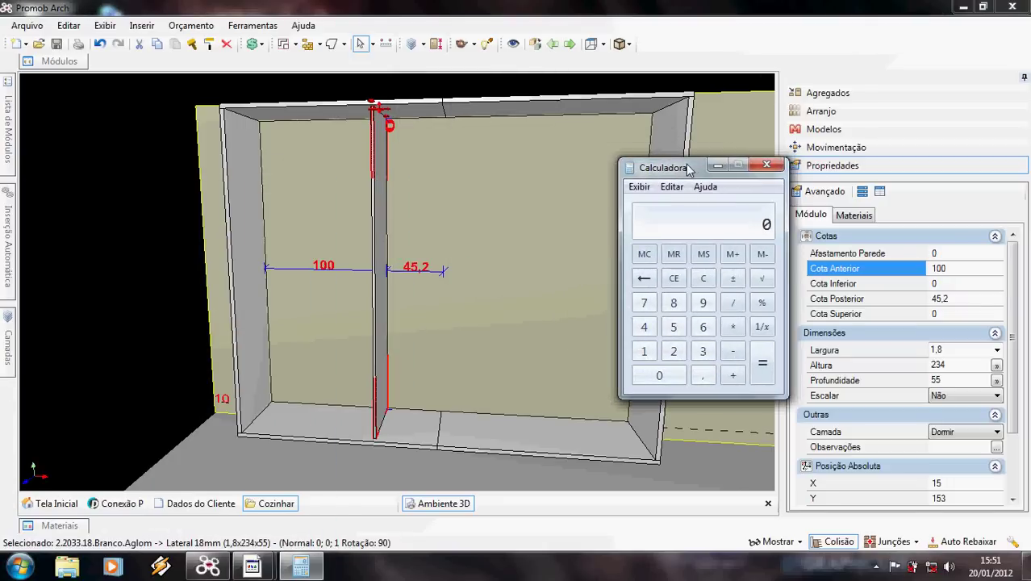
{"action": "type", "text": "294 - "}
{"action": "type", "text": "3"}
{"action": "type", "text": ",6"}
{"action": "key", "text": "Return"}
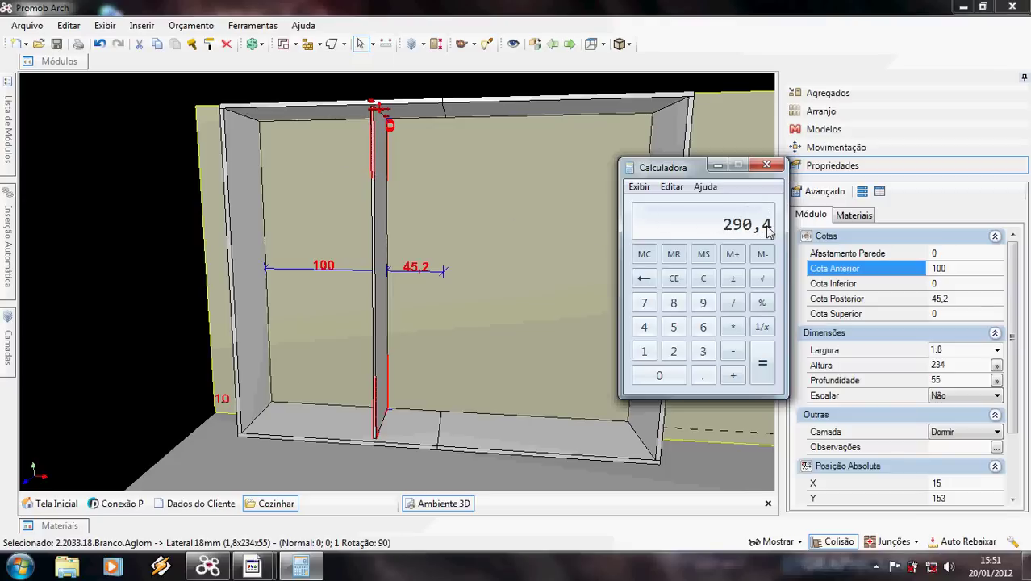
{"action": "type", "text": "3"}
{"action": "key", "text": "Return"}
{"action": "left_click", "coordinate": [717, 166]}
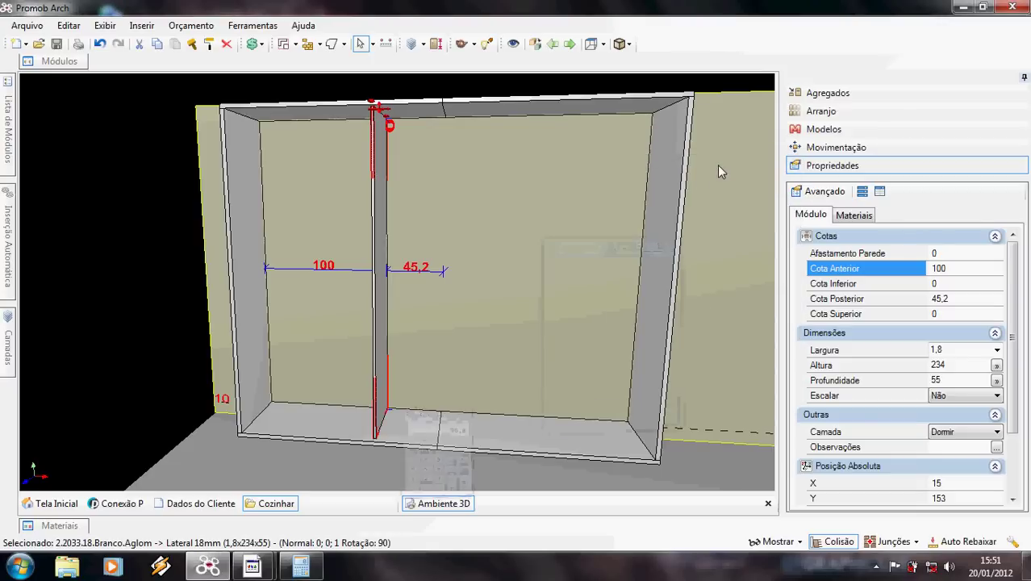
Set the divider's front distance (Cota Anterior) to 96,8
{"action": "left_click", "coordinate": [960, 267]}
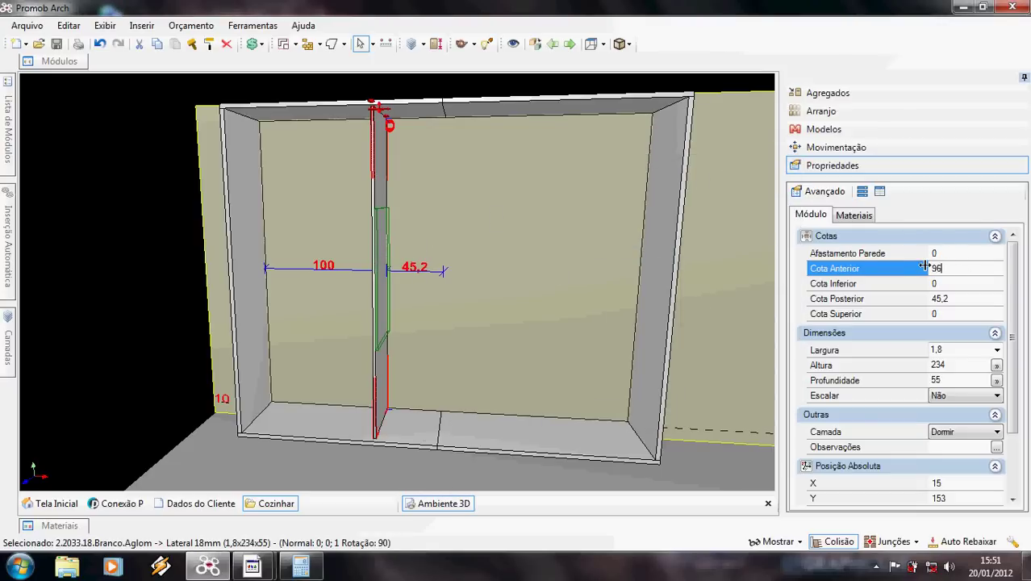
{"action": "type", "text": "96.8"}
{"action": "key", "text": "Return"}
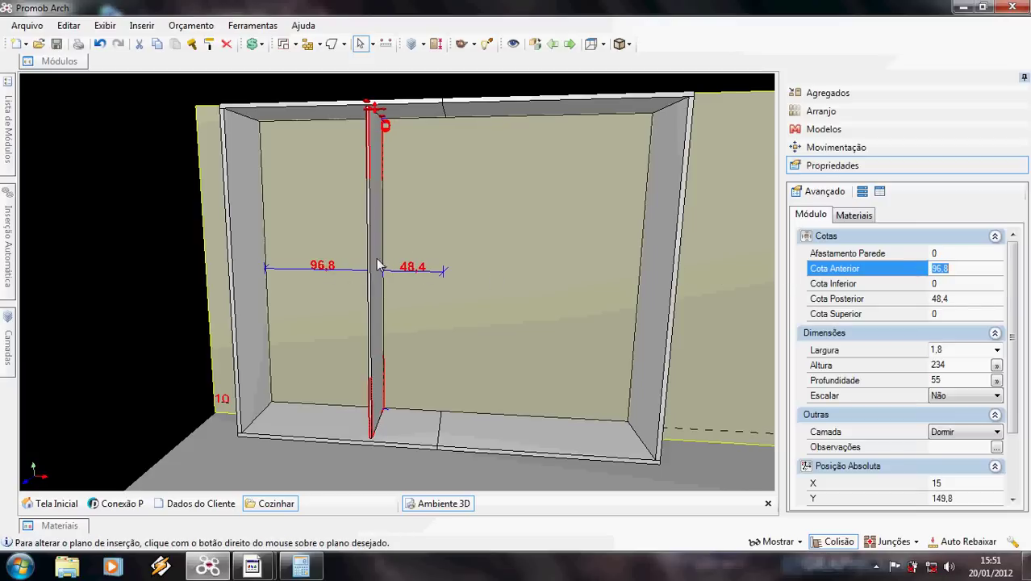
Insert a second divider with a linear array of 2 items along X and a 96,8 gap between them
{"action": "left_click", "coordinate": [879, 111]}
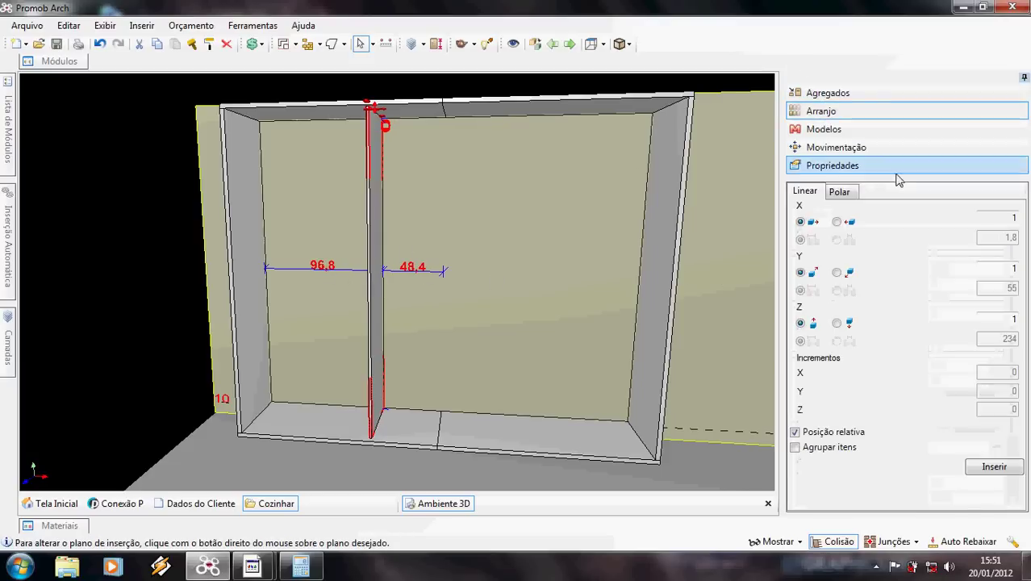
{"action": "left_click", "coordinate": [1022, 218]}
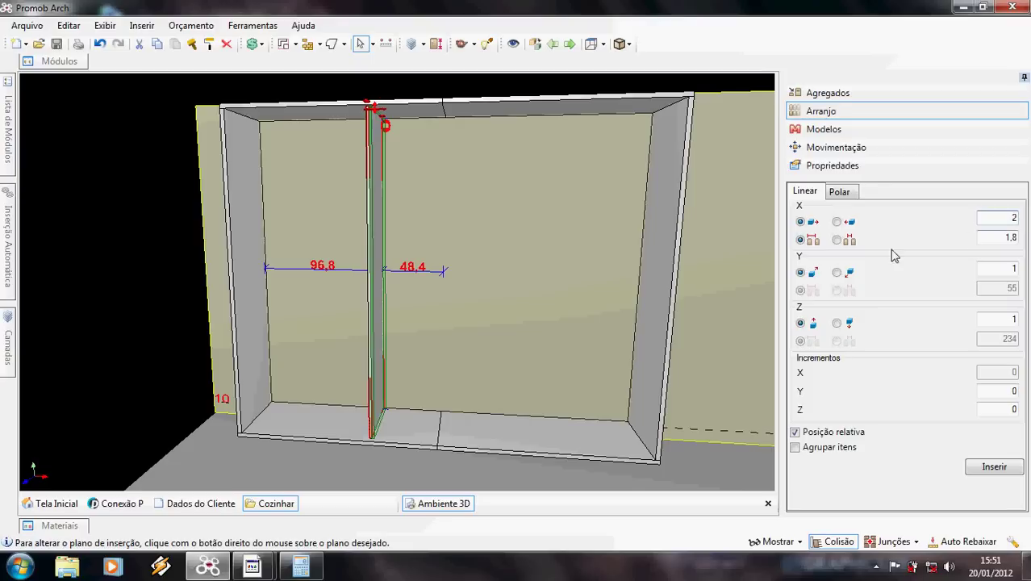
{"action": "left_click", "coordinate": [839, 240]}
{"action": "type", "text": "96,8"}
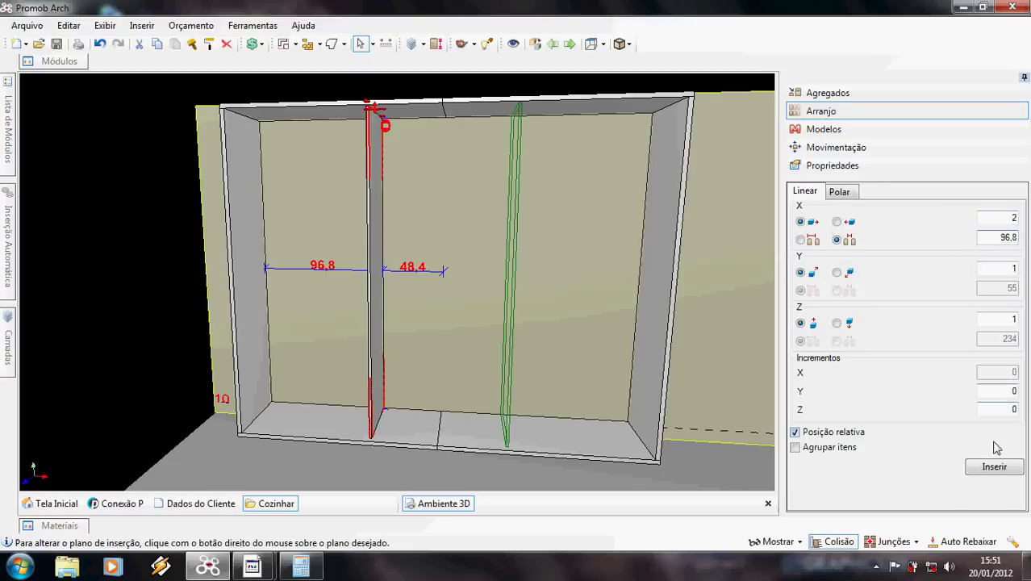
{"action": "left_click", "coordinate": [994, 467]}
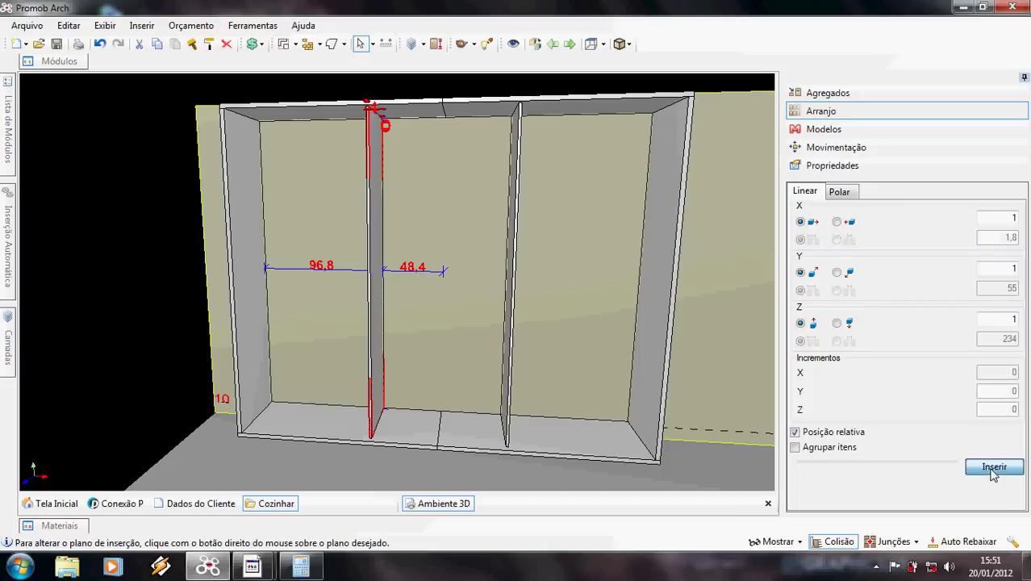
Check the spacing on both sides of each divider and inspect the wardrobe compartments from several angles
{"action": "left_click", "coordinate": [516, 308]}
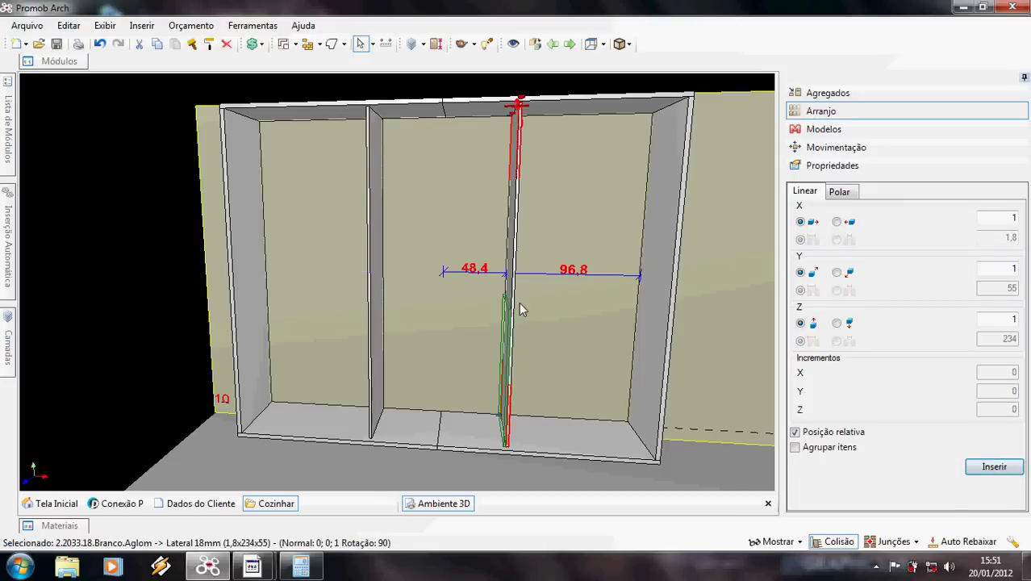
{"action": "left_click", "coordinate": [374, 287]}
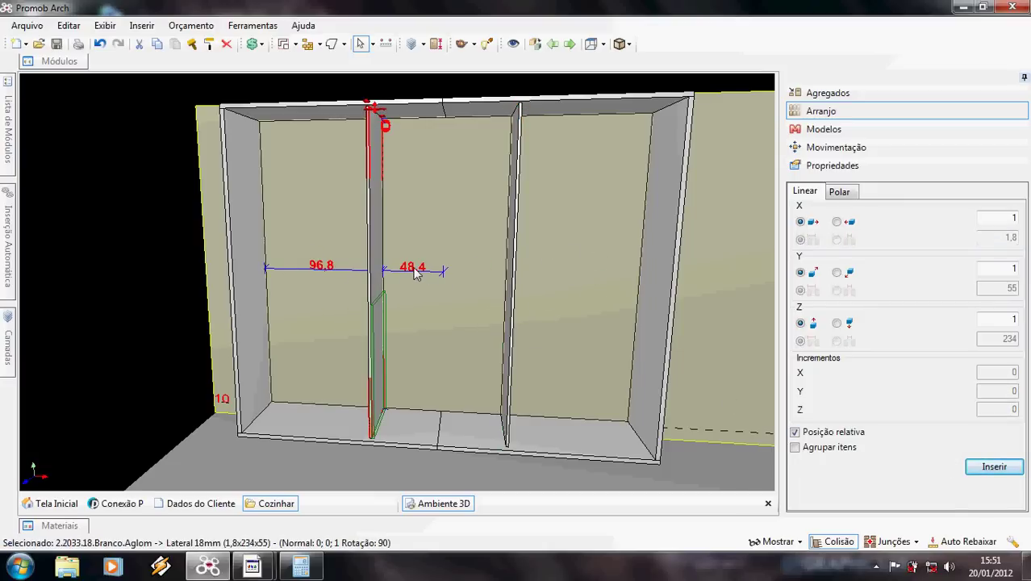
{"action": "left_click", "coordinate": [501, 291]}
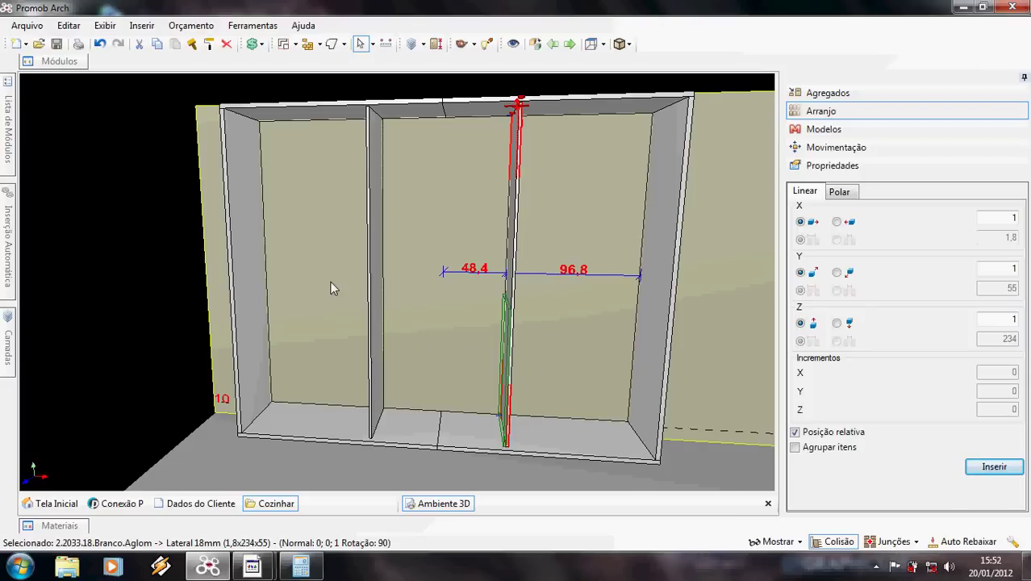
{"action": "right_click_drag", "start_coordinate": [330, 280], "coordinate": [401, 295]}
{"action": "scroll", "coordinate": [401, 296], "scroll_direction": "up", "scroll_amount": 2}
{"action": "middle_click_drag", "start_coordinate": [381, 245], "coordinate": [413, 241]}
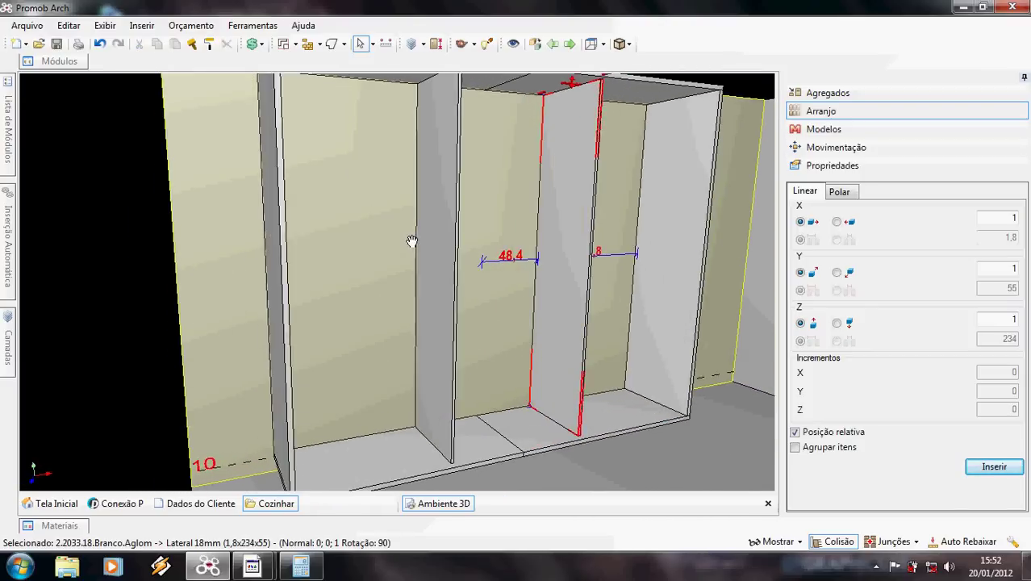
{"action": "mouse_move", "coordinate": [412, 241]}
{"action": "right_mouse_down"}
{"action": "mouse_move", "coordinate": [426, 274]}
{"action": "mouse_move", "coordinate": [417, 233]}
{"action": "right_mouse_up"}
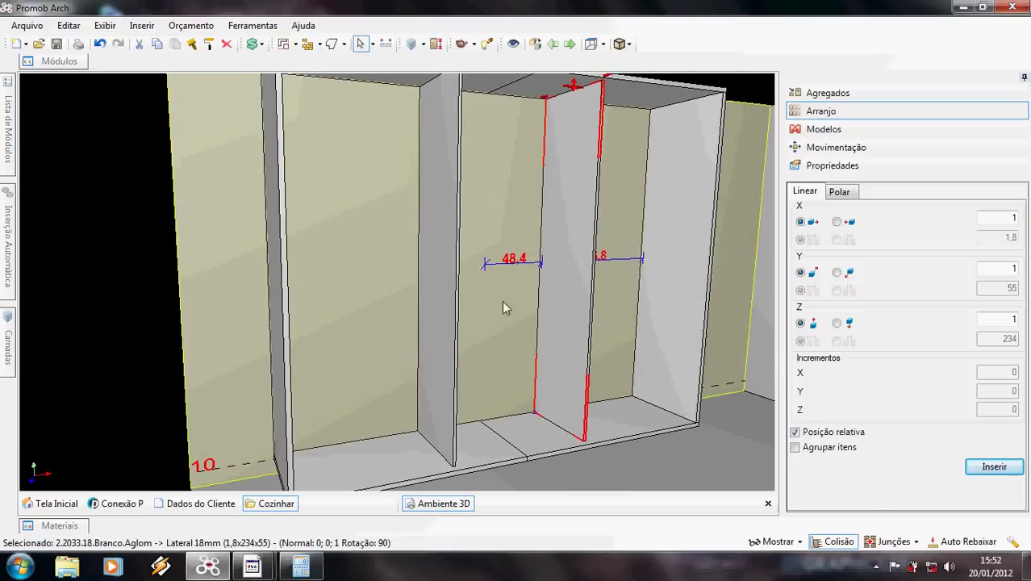
{"action": "right_click_drag", "start_coordinate": [502, 301], "coordinate": [387, 283]}
{"action": "middle_click_drag", "start_coordinate": [328, 263], "coordinate": [335, 290]}
{"action": "right_click_drag", "start_coordinate": [335, 290], "coordinate": [371, 303]}
{"action": "middle_click_drag", "start_coordinate": [371, 303], "coordinate": [368, 299]}
{"action": "right_click_drag", "start_coordinate": [368, 298], "coordinate": [370, 256]}
{"action": "middle_click_drag", "start_coordinate": [370, 256], "coordinate": [408, 304]}
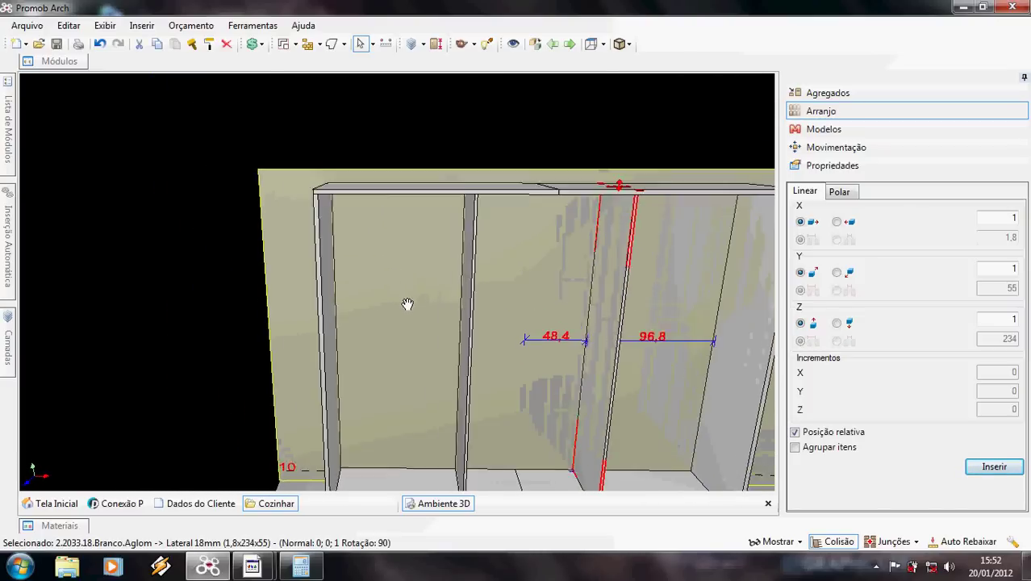
{"action": "right_click_drag", "start_coordinate": [407, 304], "coordinate": [388, 259]}
{"action": "scroll", "coordinate": [387, 284], "scroll_direction": "up", "scroll_amount": 3}
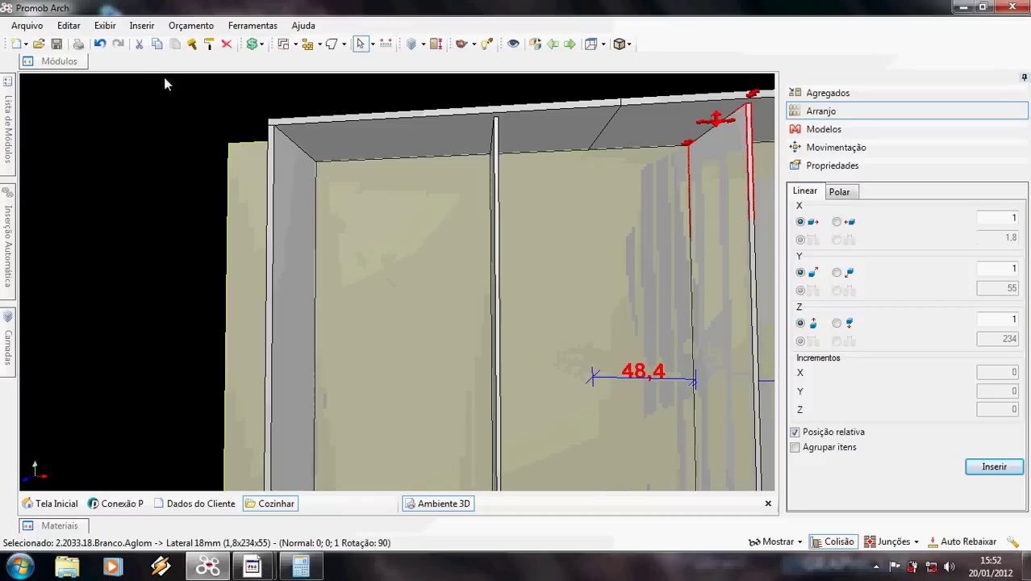
Insert an 18 mm linear base as a shelf in the wardrobe's left compartment, about 48 below the top panel
{"action": "left_click", "coordinate": [59, 60]}
{"action": "left_click", "coordinate": [242, 207]}
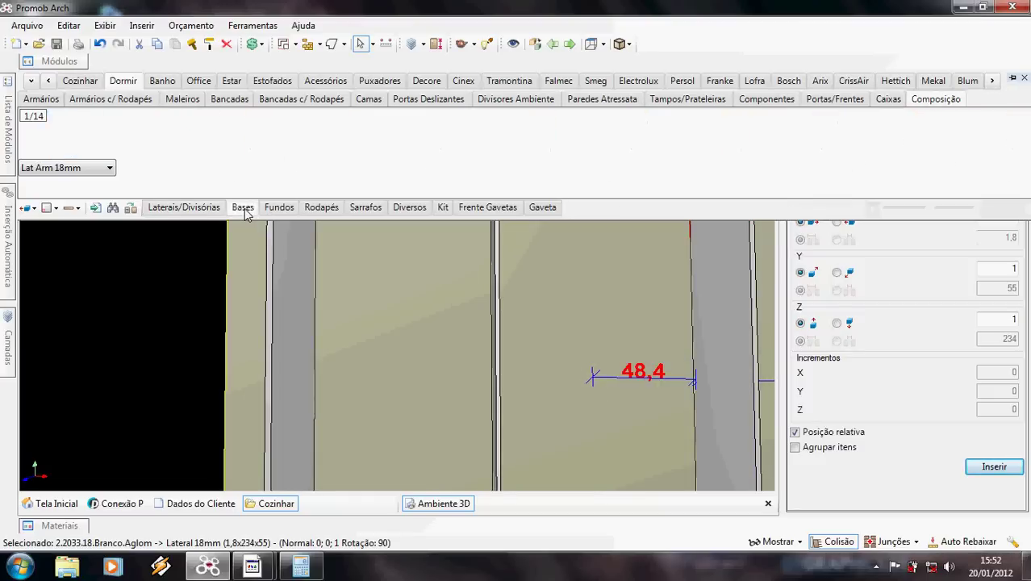
{"action": "left_click", "coordinate": [476, 170]}
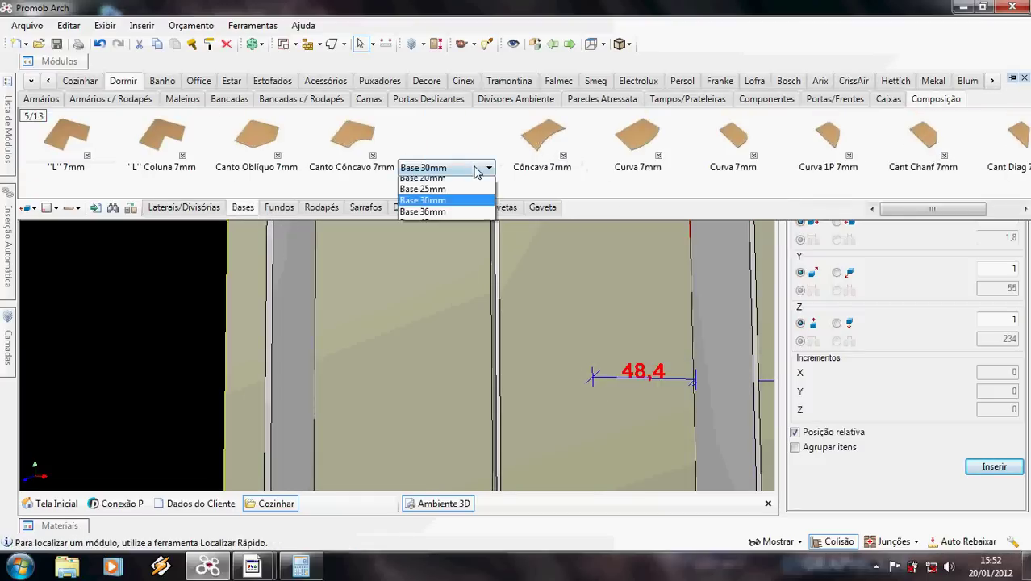
{"action": "left_click", "coordinate": [452, 202]}
{"action": "left_click_drag", "start_coordinate": [453, 138], "coordinate": [387, 250]}
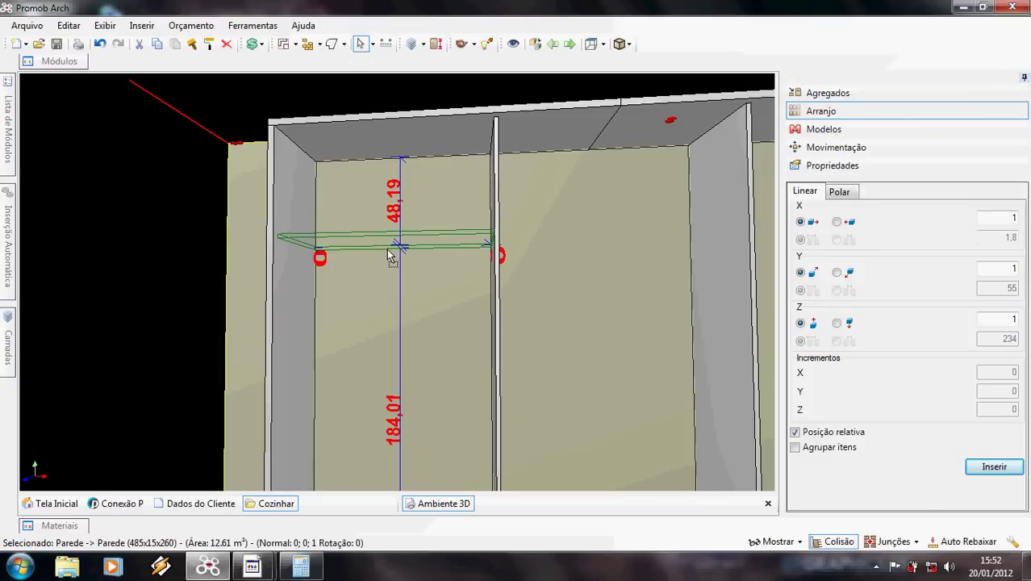
{"action": "left_click_drag", "start_coordinate": [387, 255], "coordinate": [388, 253]}
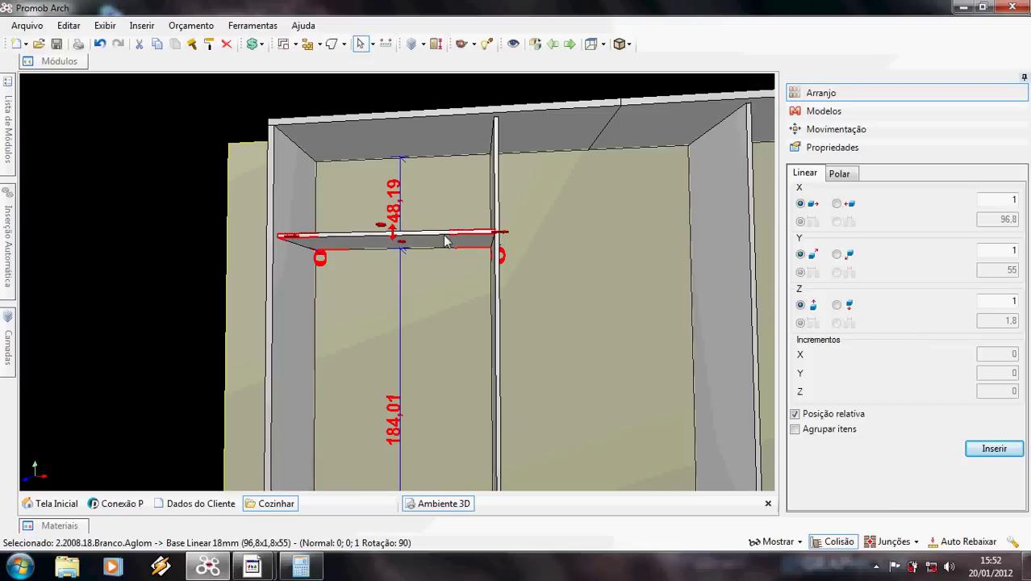
Set the left compartment shelf's top distance (Cota Superior) to 50
{"action": "mouse_move", "coordinate": [337, 216]}
{"action": "middle_mouse_down"}
{"action": "mouse_move", "coordinate": [391, 272]}
{"action": "mouse_move", "coordinate": [421, 288]}
{"action": "mouse_move", "coordinate": [453, 286]}
{"action": "mouse_move", "coordinate": [345, 247]}
{"action": "mouse_move", "coordinate": [349, 220]}
{"action": "middle_mouse_up"}
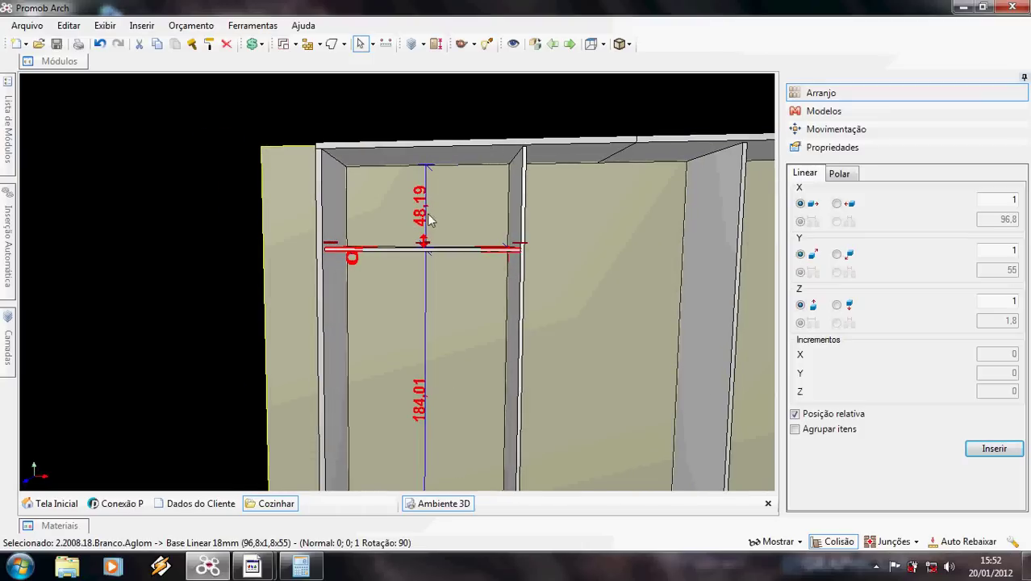
{"action": "left_click", "coordinate": [832, 147]}
{"action": "left_click", "coordinate": [965, 296]}
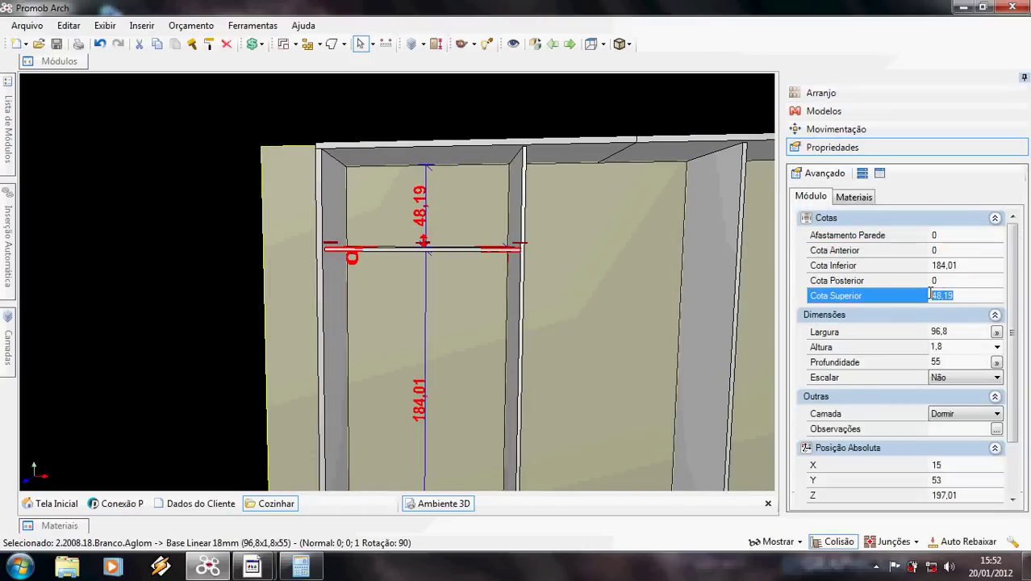
{"action": "type", "text": "50"}
{"action": "key", "text": "Return"}
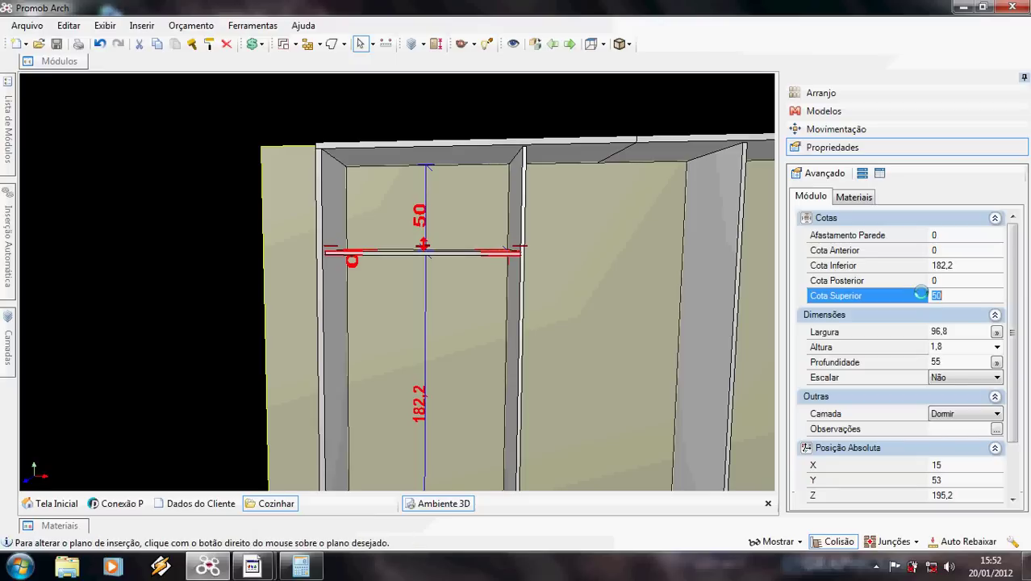
Set the shelf's wall offset (Afastamento Parede) to 0,6 and check its front edge against the divider
{"action": "middle_click_drag", "start_coordinate": [421, 254], "coordinate": [392, 290]}
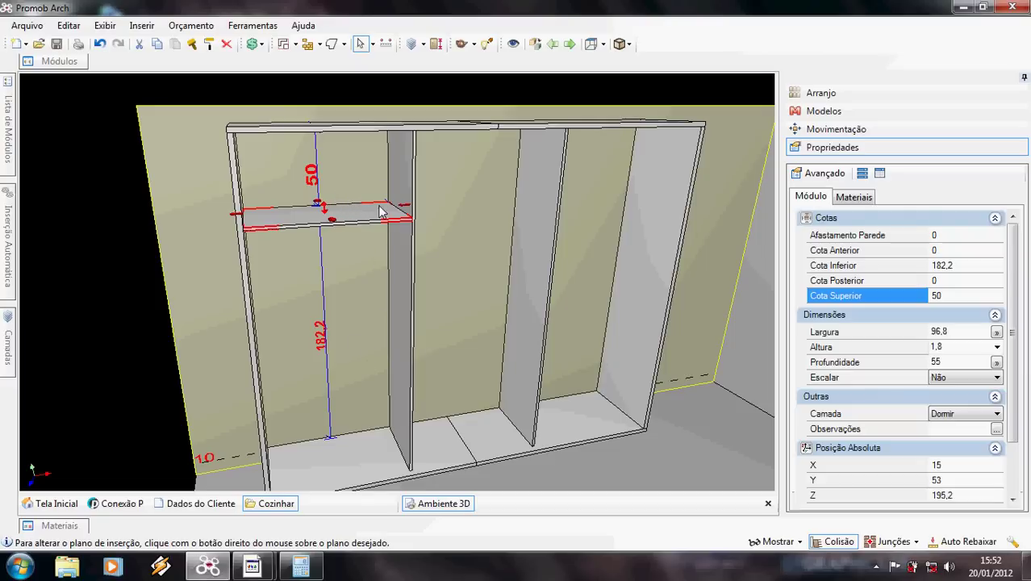
{"action": "left_click", "coordinate": [956, 233]}
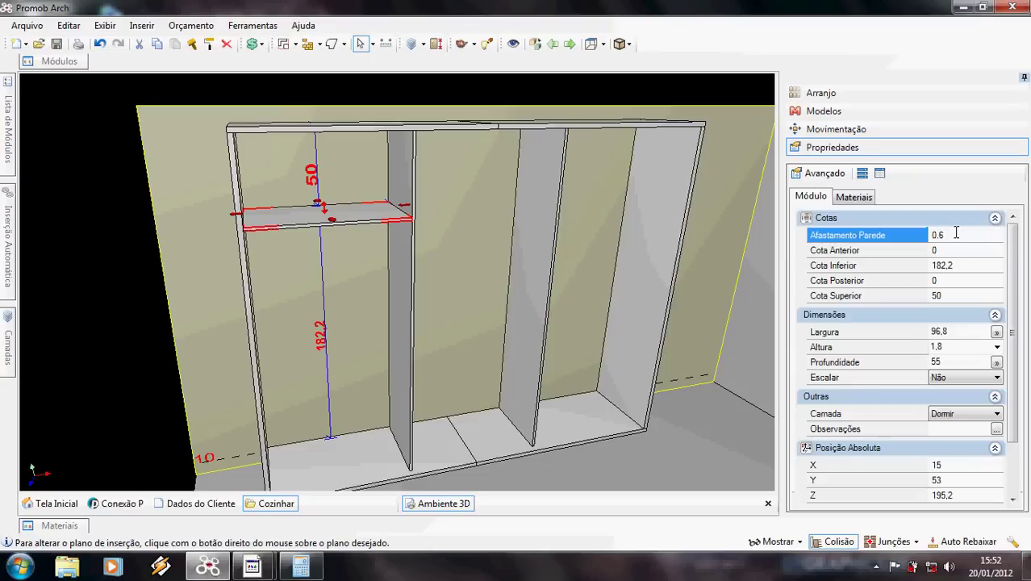
{"action": "key", "text": "Return"}
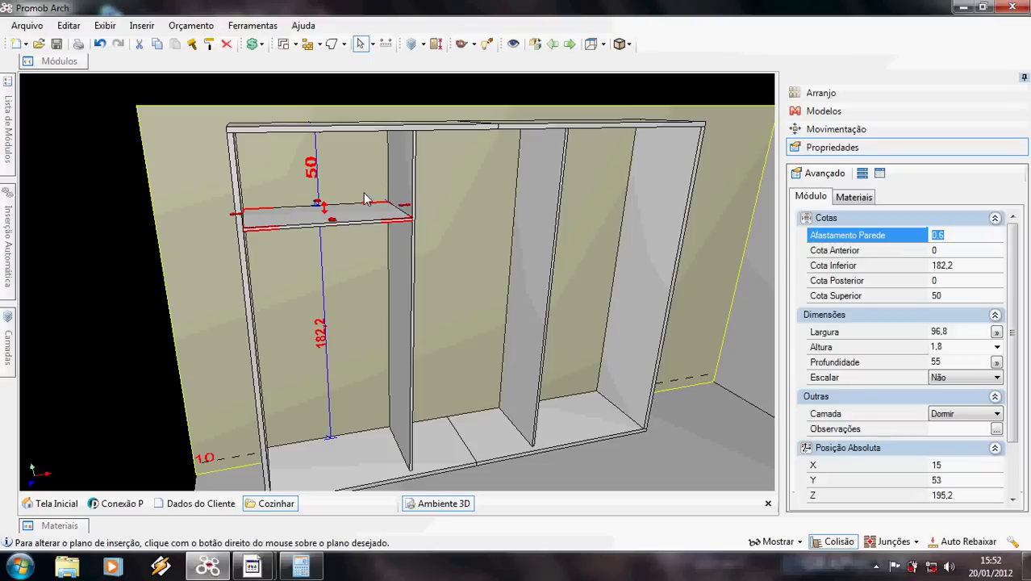
{"action": "middle_click_drag", "start_coordinate": [363, 193], "coordinate": [408, 268]}
{"action": "scroll", "coordinate": [374, 215], "scroll_direction": "up", "scroll_amount": 3}
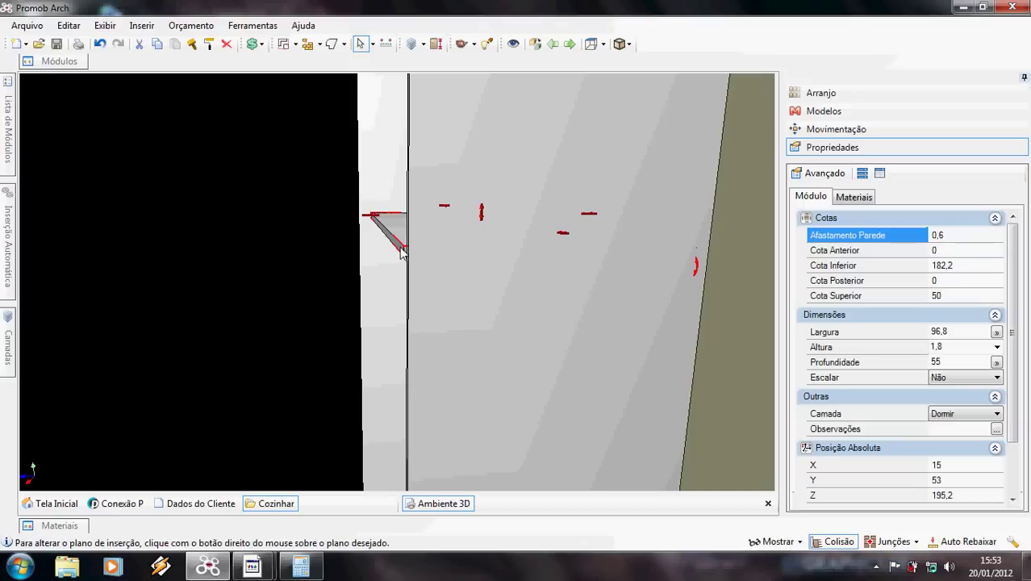
{"action": "middle_click_drag", "start_coordinate": [403, 252], "coordinate": [500, 320]}
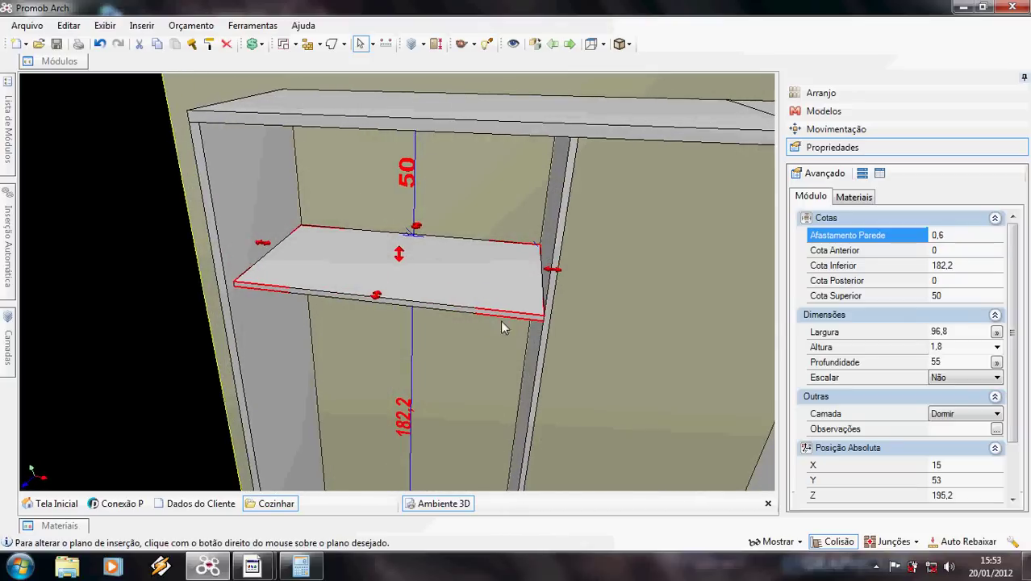
Reduce the shelf's depth (Profundidade) by 0,6 to 54,4 and check its front edge against the divider
{"action": "left_click", "coordinate": [956, 360]}
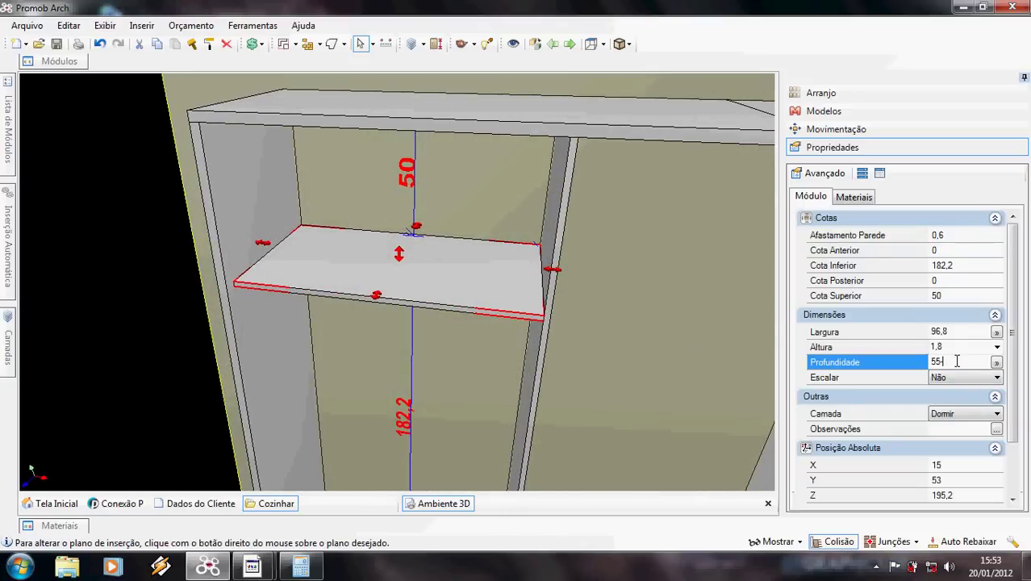
{"action": "type", "text": "-0.6"}
{"action": "key", "text": "Return"}
{"action": "left_click", "coordinate": [959, 361]}
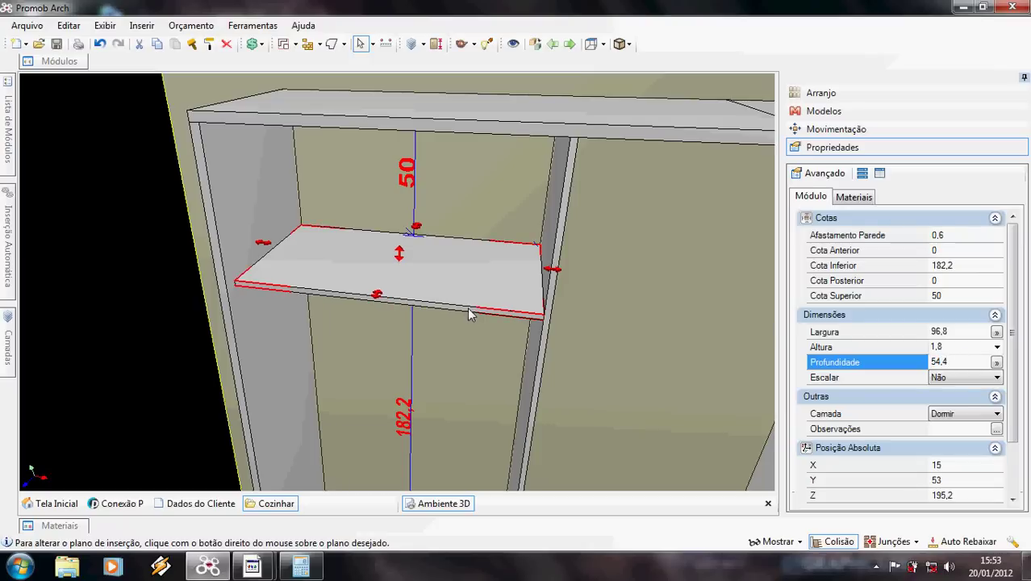
{"action": "middle_click_drag", "start_coordinate": [471, 315], "coordinate": [513, 338]}
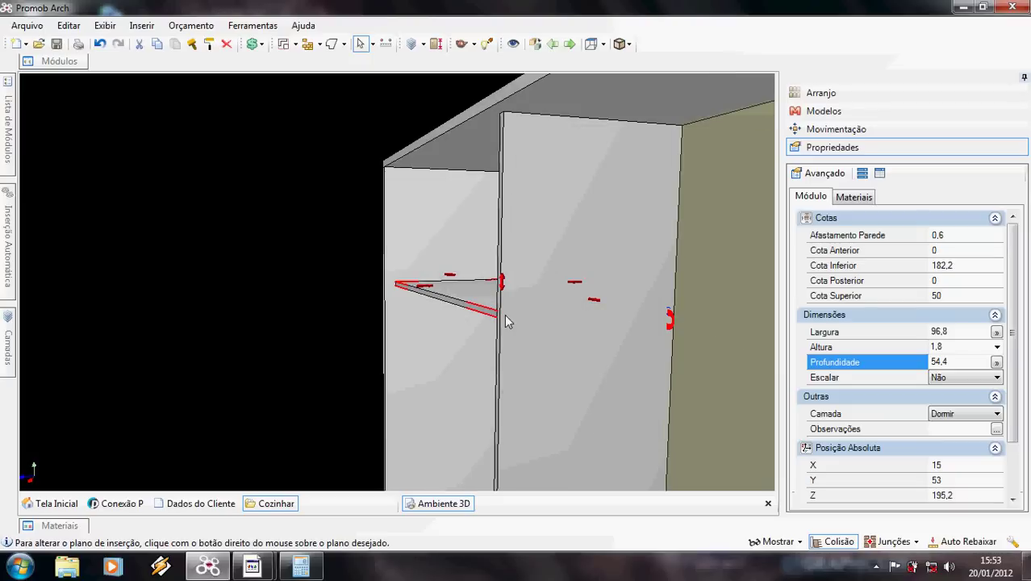
{"action": "middle_click_drag", "start_coordinate": [455, 281], "coordinate": [408, 329]}
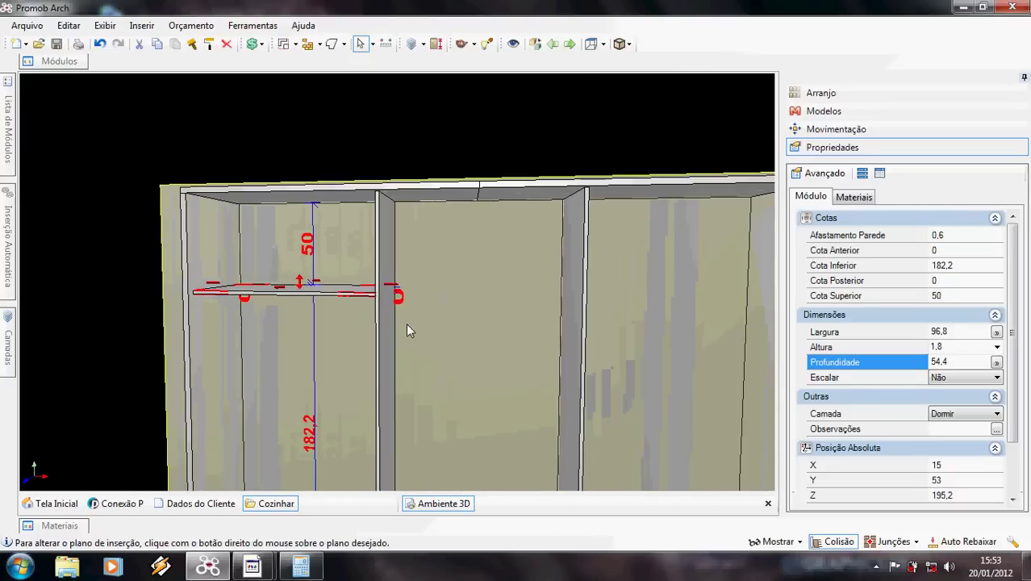
Repeat the shelf across all three compartments with a linear array of 3 items along X and a 1,8 gap between them
{"action": "left_click", "coordinate": [840, 96]}
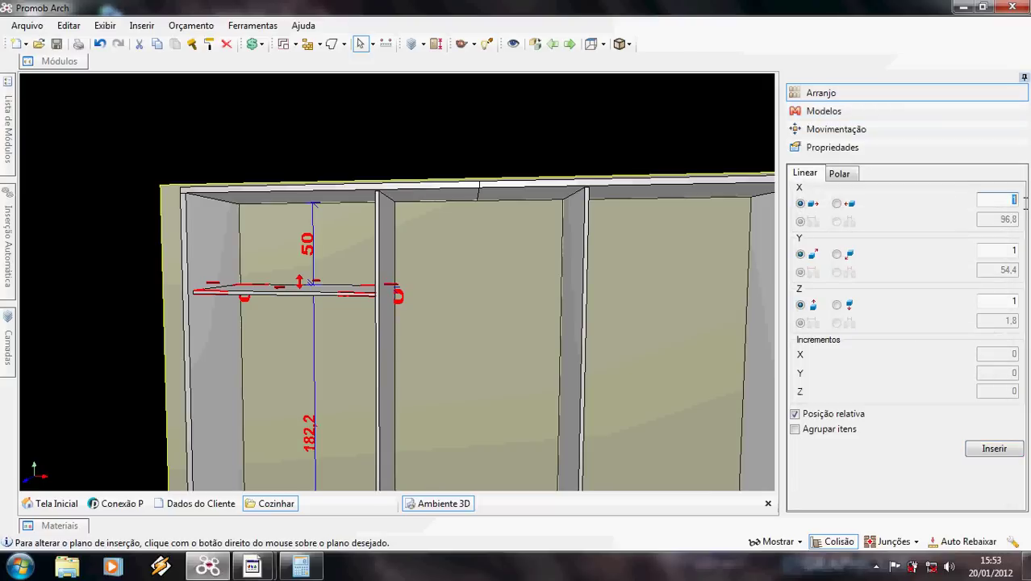
{"action": "type", "text": "3"}
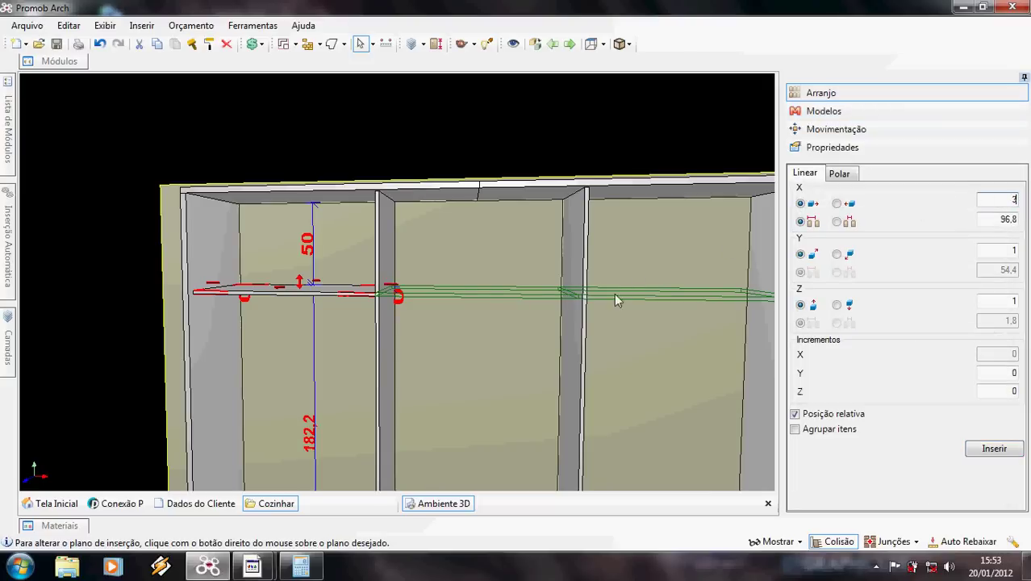
{"action": "left_click", "coordinate": [837, 222]}
{"action": "double_click", "coordinate": [1010, 220]}
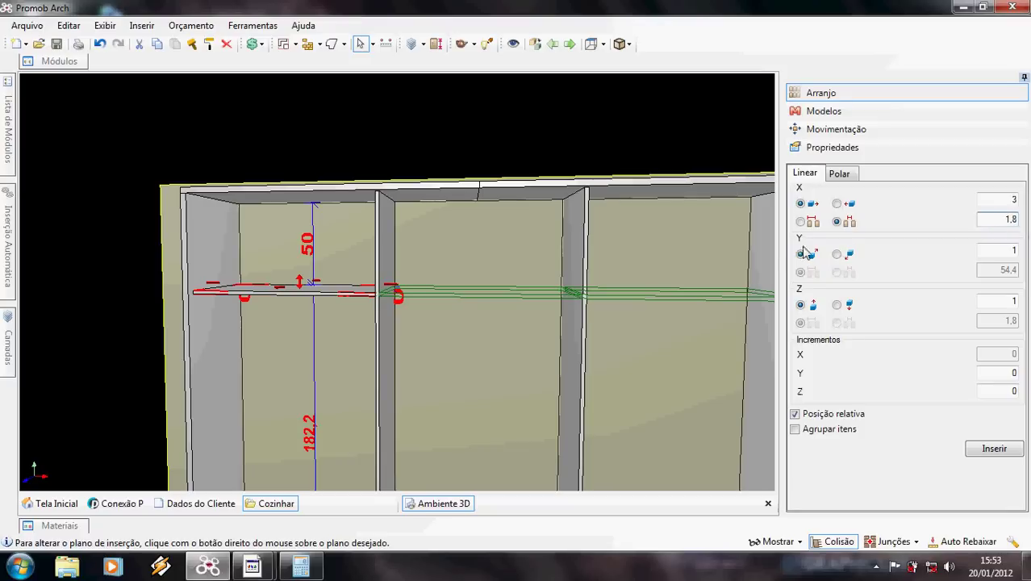
{"action": "left_click", "coordinate": [994, 450]}
{"action": "middle_click_drag", "start_coordinate": [346, 328], "coordinate": [321, 339]}
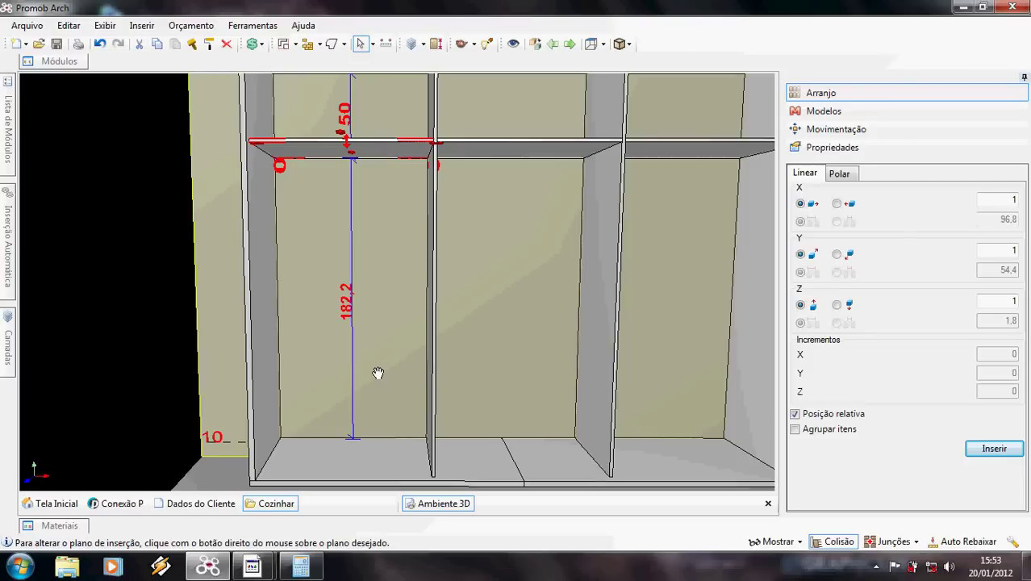
Insert a drawer and shoe-rack upright unit (Montante p/ Gav e Sapateira) on the floor of the left compartment, against the wardrobe's outer side panel
{"action": "middle_click_drag", "start_coordinate": [376, 372], "coordinate": [424, 375]}
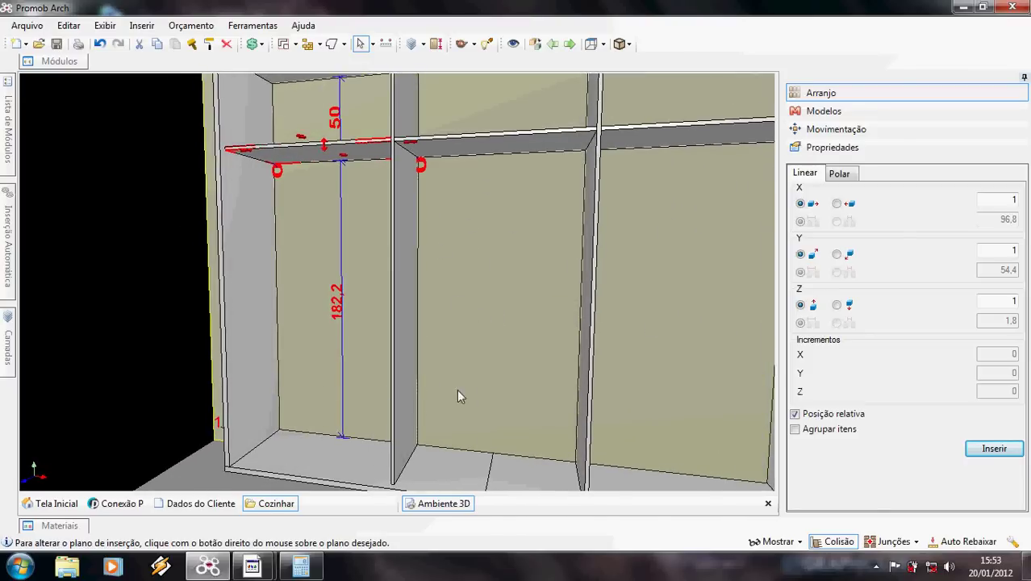
{"action": "middle_click_drag", "start_coordinate": [353, 335], "coordinate": [439, 405]}
{"action": "middle_click_drag", "start_coordinate": [400, 375], "coordinate": [393, 326]}
{"action": "scroll", "coordinate": [414, 237], "scroll_direction": "up", "scroll_amount": 3}
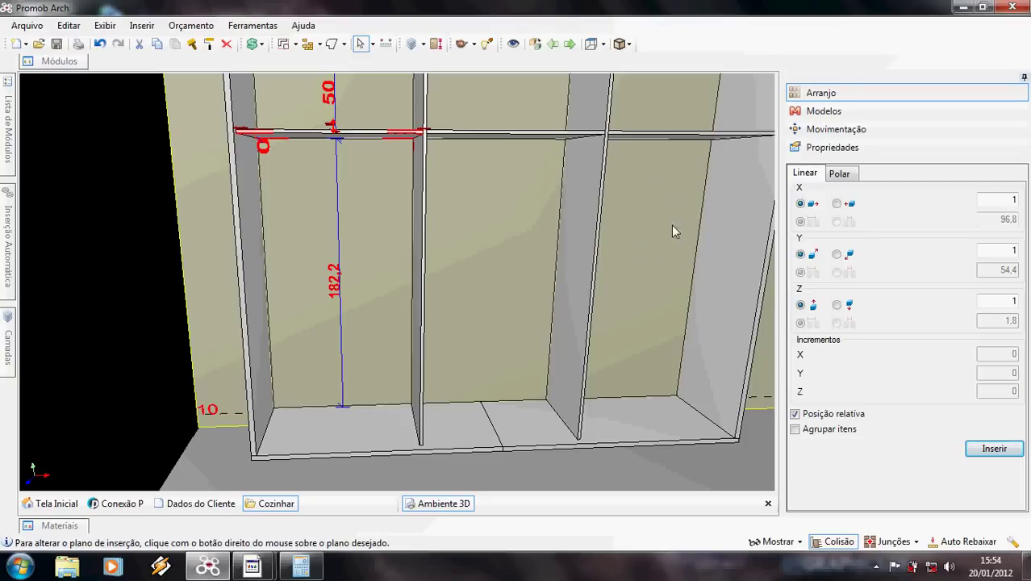
{"action": "left_click", "coordinate": [60, 64]}
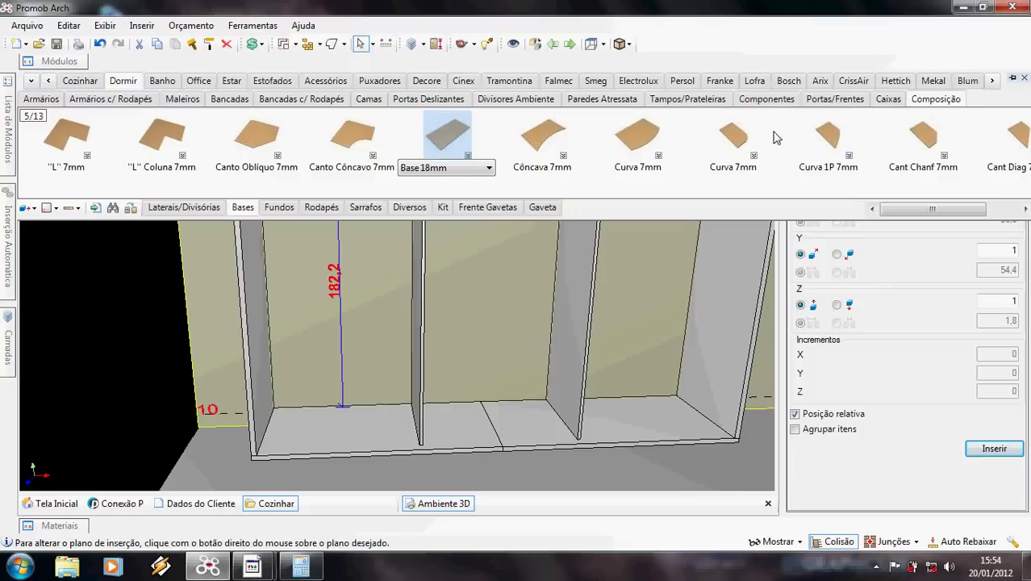
{"action": "left_click", "coordinate": [776, 103]}
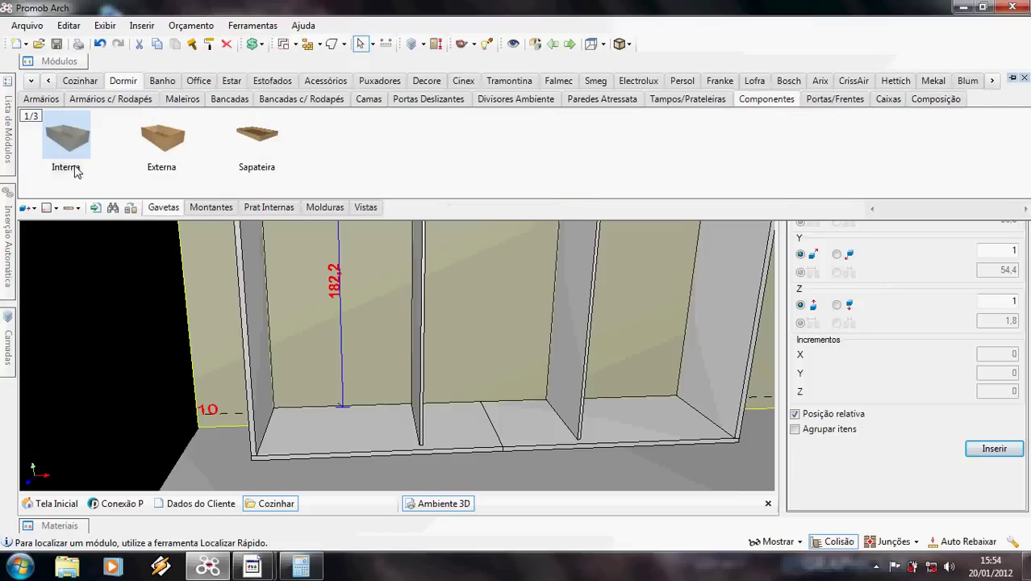
{"action": "left_click", "coordinate": [210, 207]}
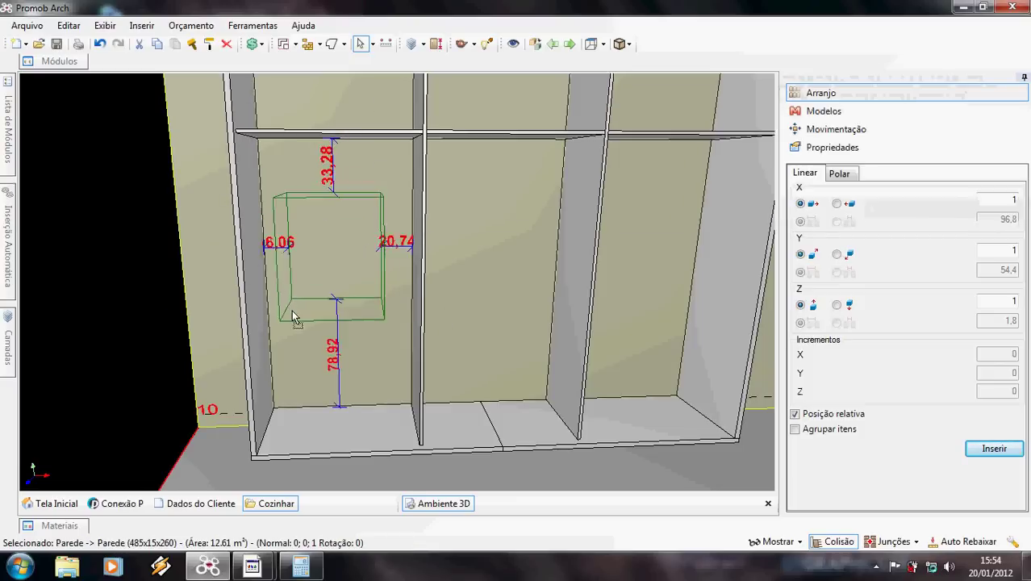
{"action": "left_click", "coordinate": [266, 431]}
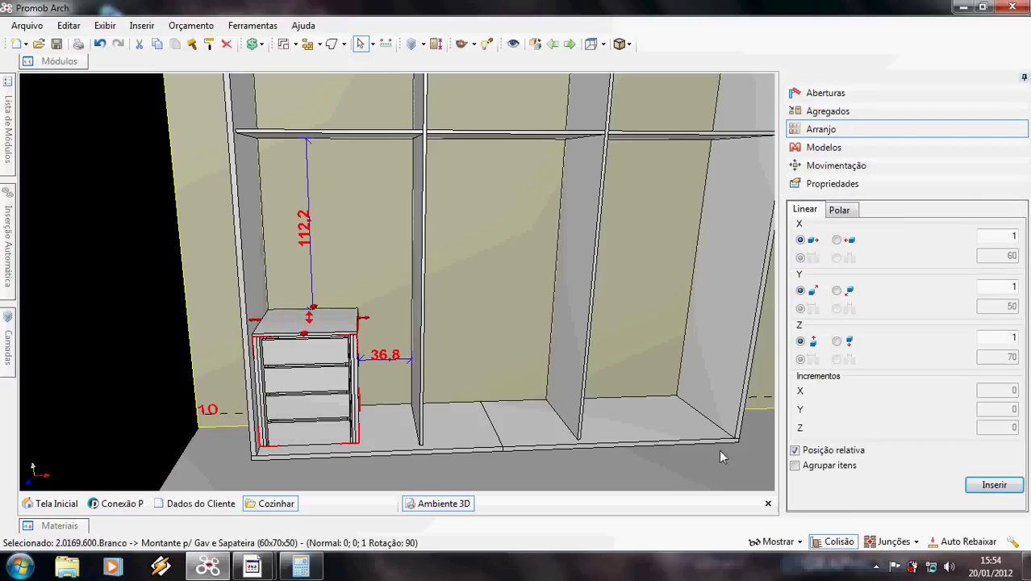
Set the drawer unit's width (Largura) to 96,8 and its height (Altura) to 85
{"action": "left_click", "coordinate": [819, 188]}
{"action": "left_click", "coordinate": [940, 368]}
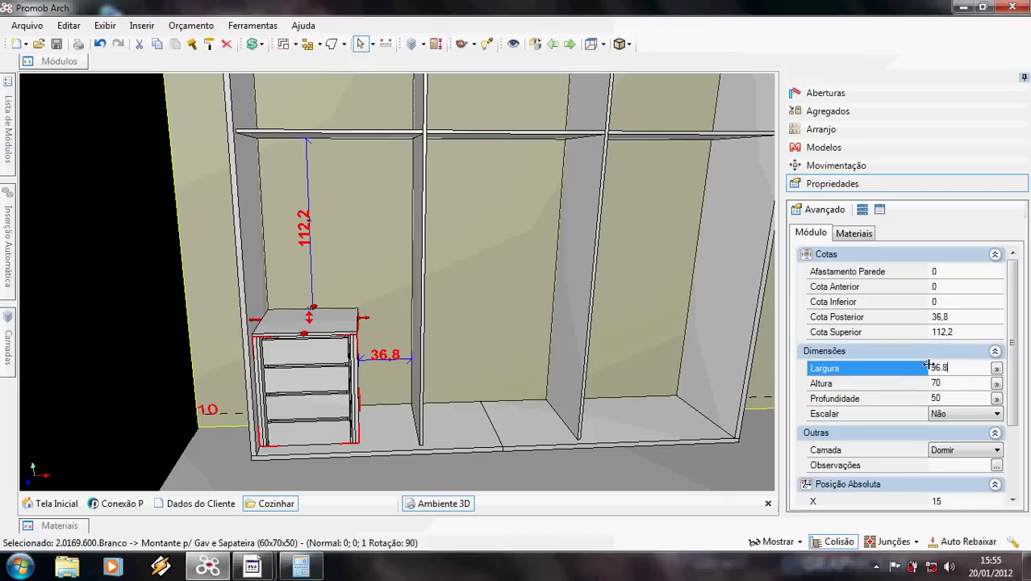
{"action": "key", "text": "Return"}
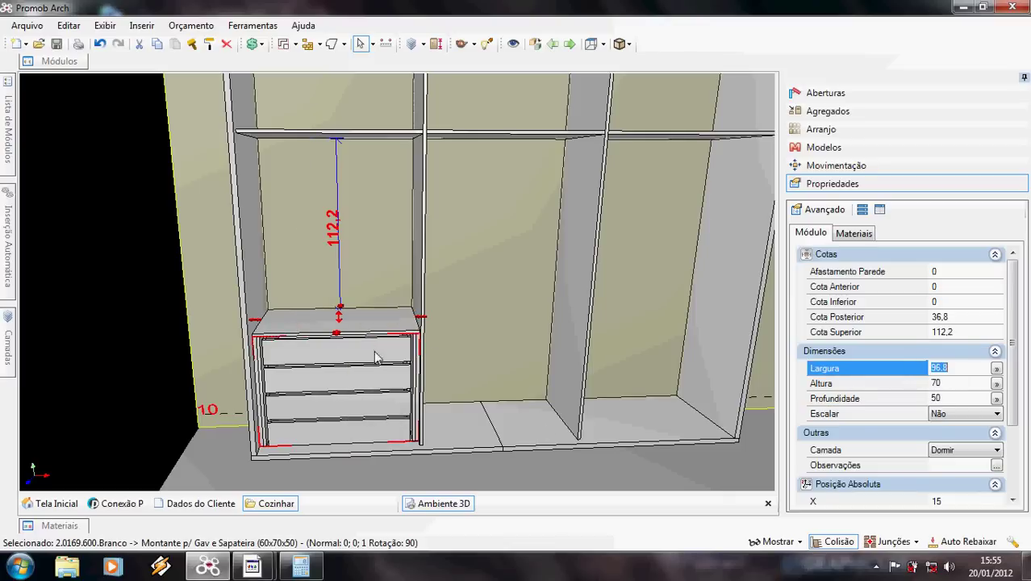
{"action": "left_click", "coordinate": [954, 382]}
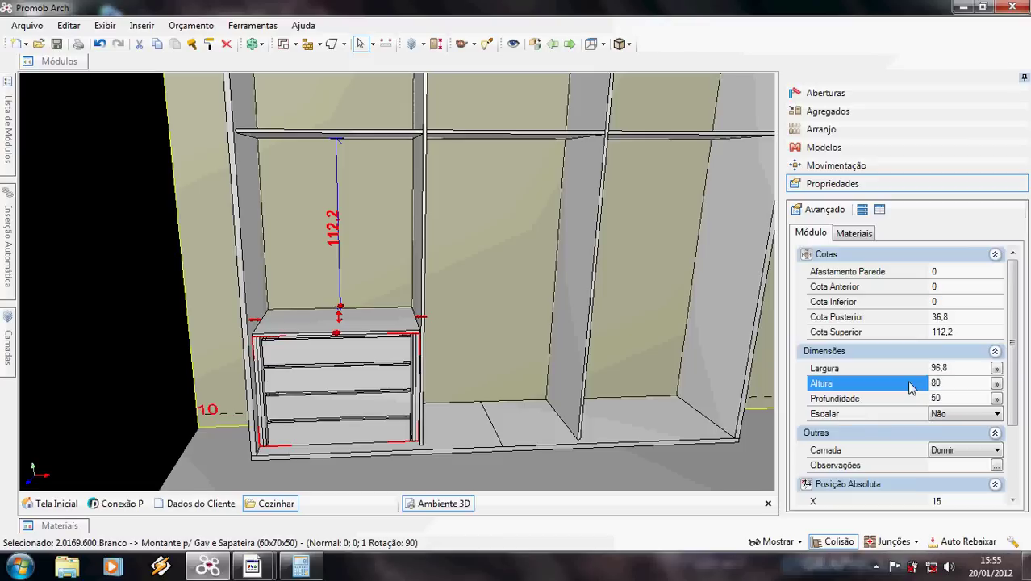
{"action": "type", "text": "80"}
{"action": "key", "text": "Return"}
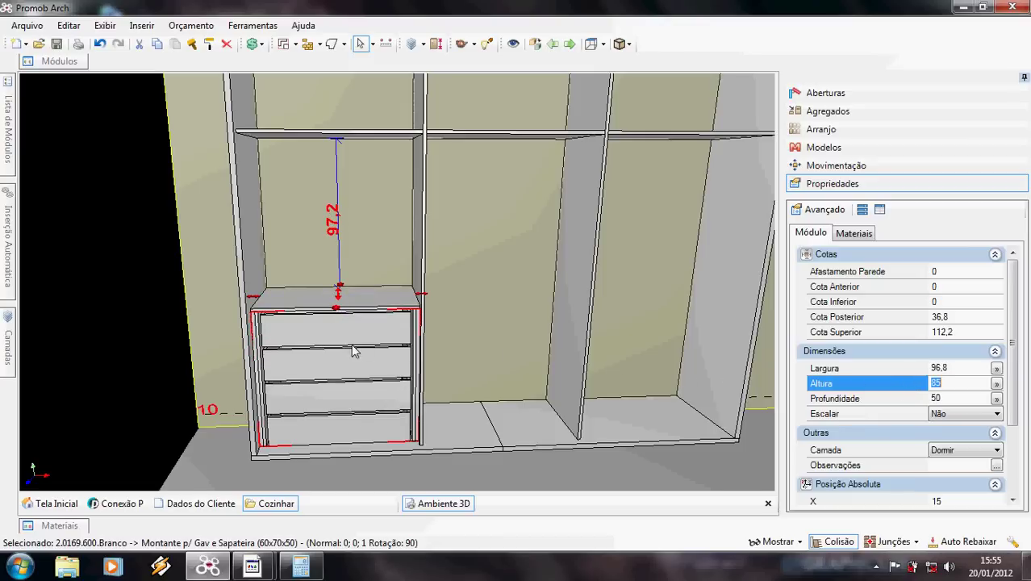
{"action": "middle_click_drag", "start_coordinate": [380, 339], "coordinate": [359, 341]}
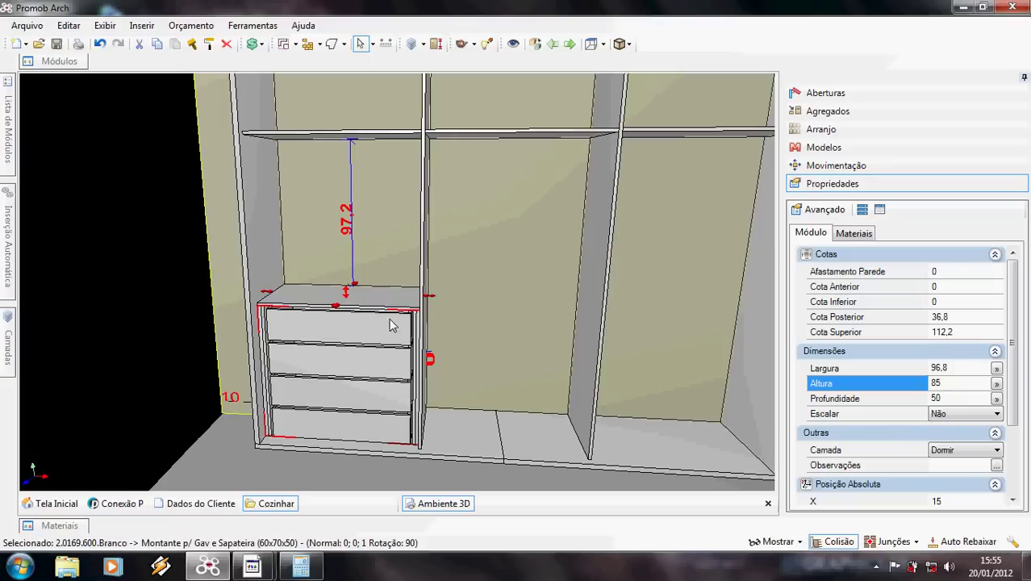
{"action": "middle_click_drag", "start_coordinate": [367, 315], "coordinate": [392, 313]}
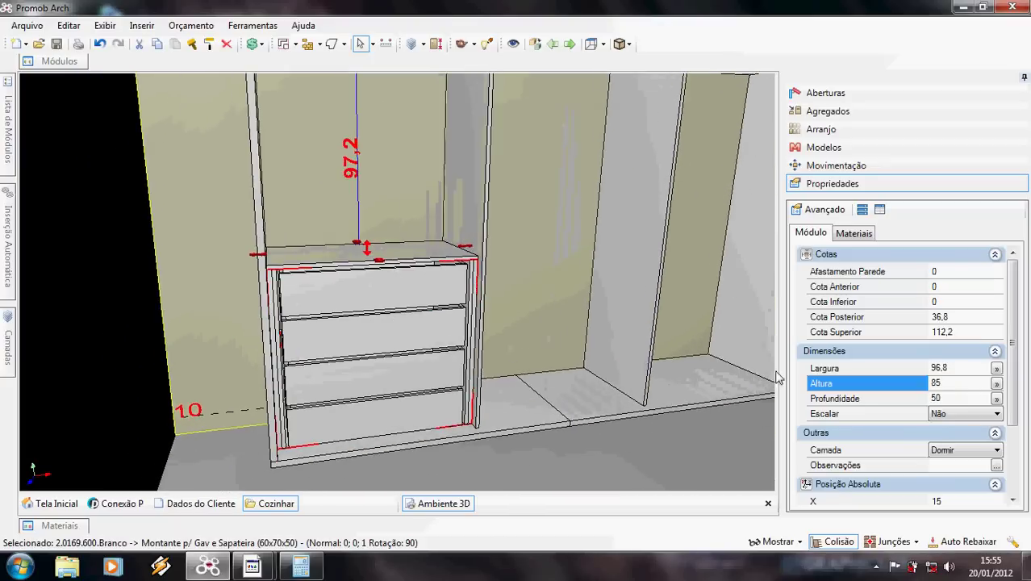
Set the drawer unit's depth (Profundidade) to 54,4 and its wall offset (Afastamento Parede) to 0,6
{"action": "left_click", "coordinate": [955, 399]}
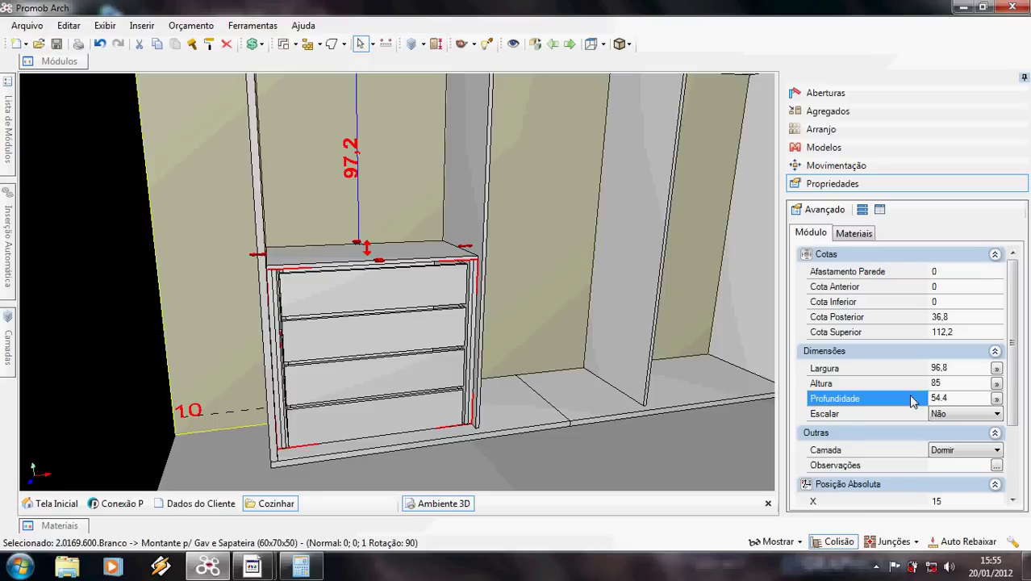
{"action": "key", "text": "Return"}
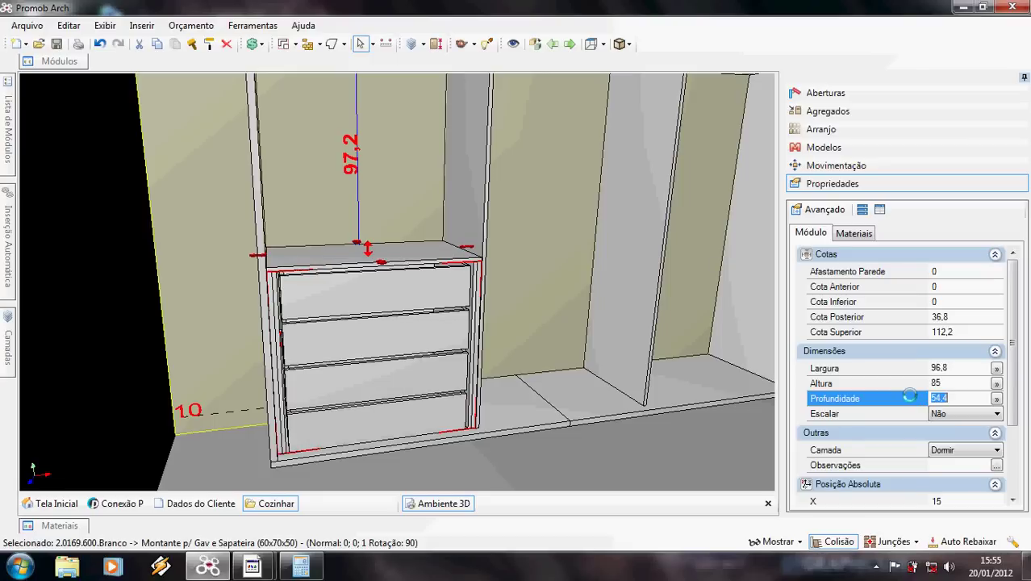
{"action": "left_click", "coordinate": [961, 271]}
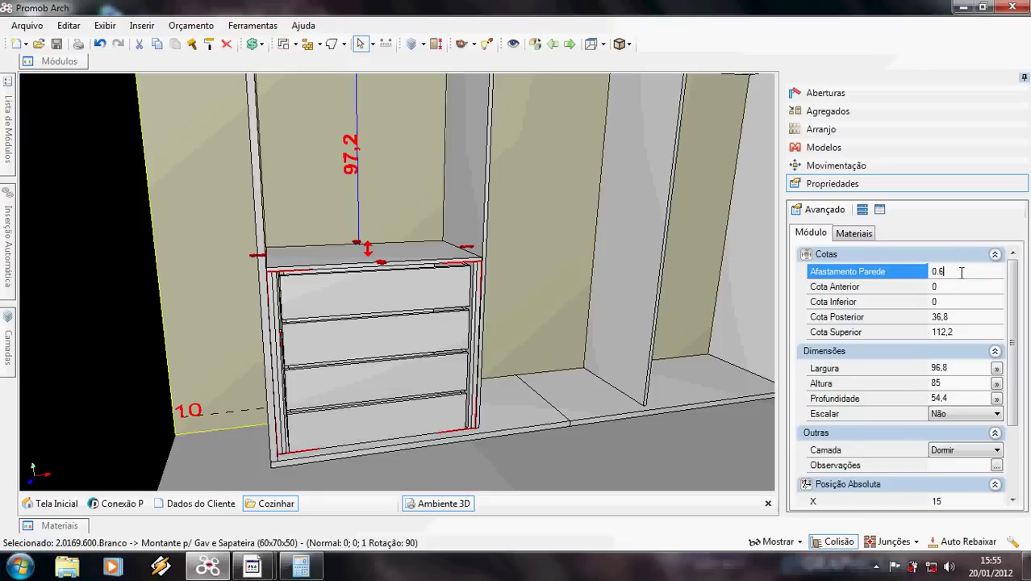
{"action": "type", "text": ".6"}
{"action": "key", "text": "Return"}
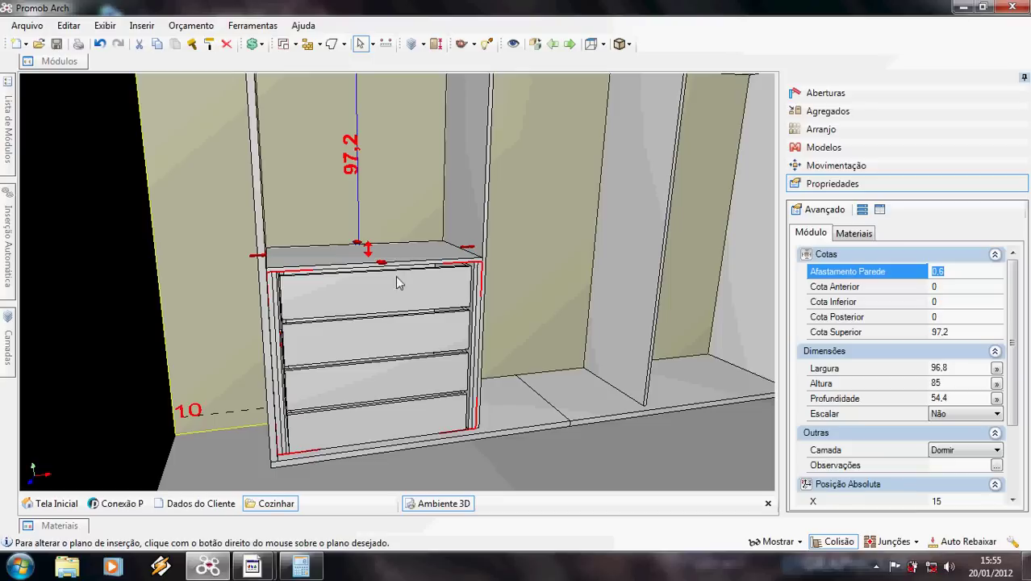
Delete the 18 mm wooden shelf that forms the top of the drawer unit
{"action": "middle_click_drag", "start_coordinate": [441, 282], "coordinate": [356, 357]}
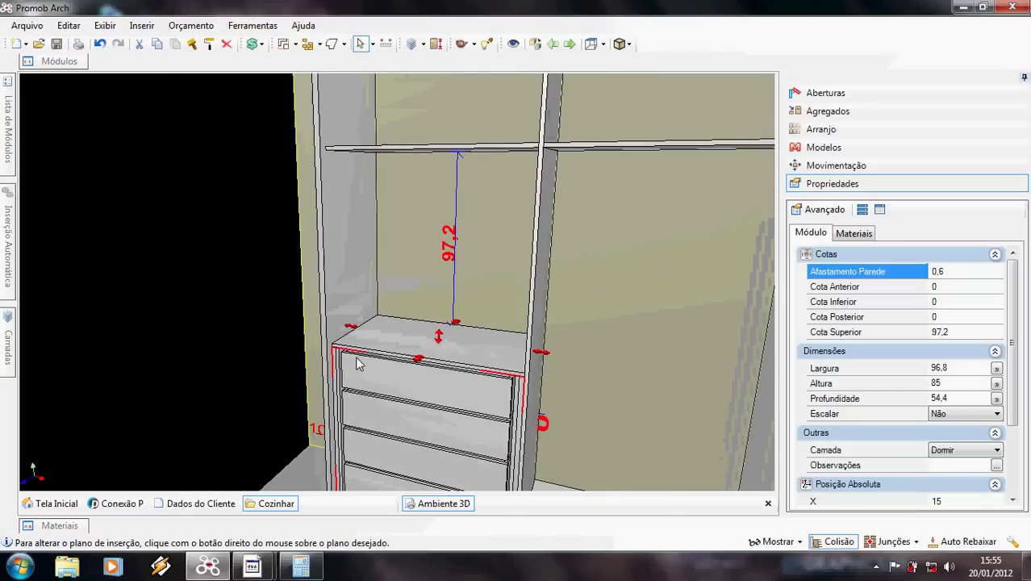
{"action": "left_click", "coordinate": [389, 344]}
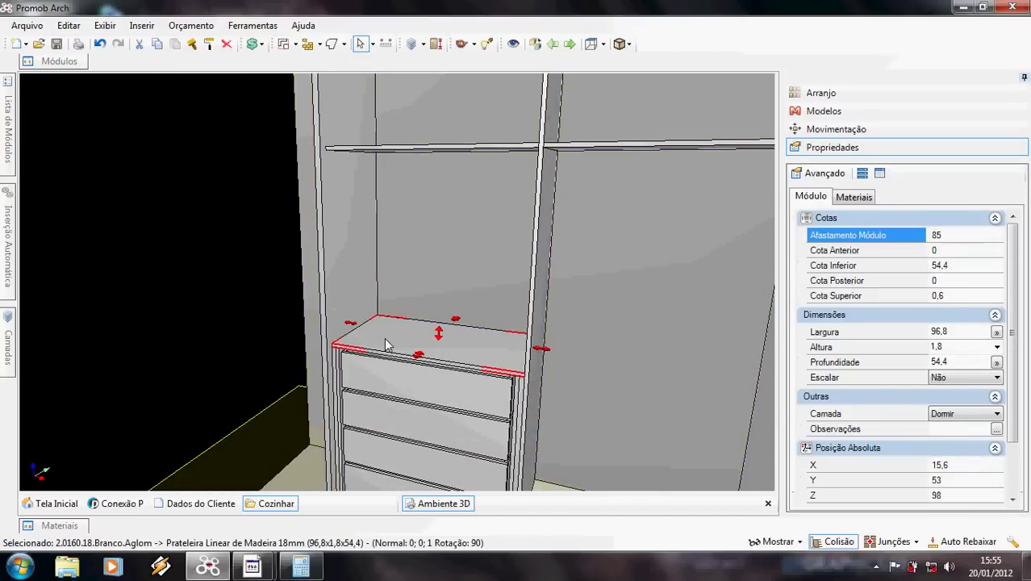
{"action": "key", "text": "Delete"}
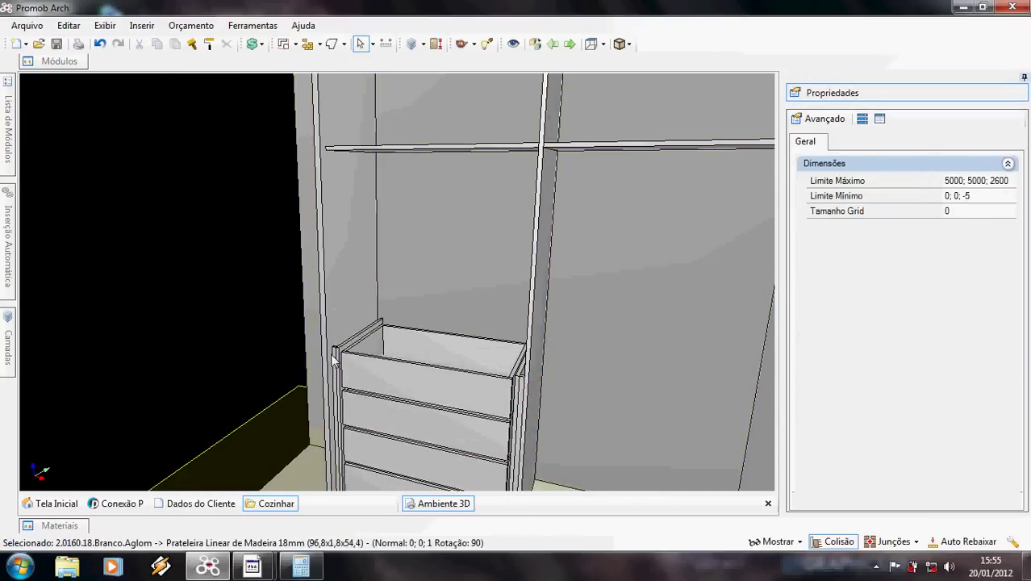
Check the vertical clearance between the drawer unit and the shelf above it in the left compartment
{"action": "left_click", "coordinate": [330, 359]}
{"action": "scroll", "coordinate": [346, 318], "scroll_direction": "up", "scroll_amount": 3}
{"action": "scroll", "coordinate": [347, 319], "scroll_direction": "up", "scroll_amount": 2}
{"action": "middle_click_drag", "start_coordinate": [298, 319], "coordinate": [349, 305], "text": "shift"}
{"action": "middle_click_drag", "start_coordinate": [349, 305], "coordinate": [402, 279]}
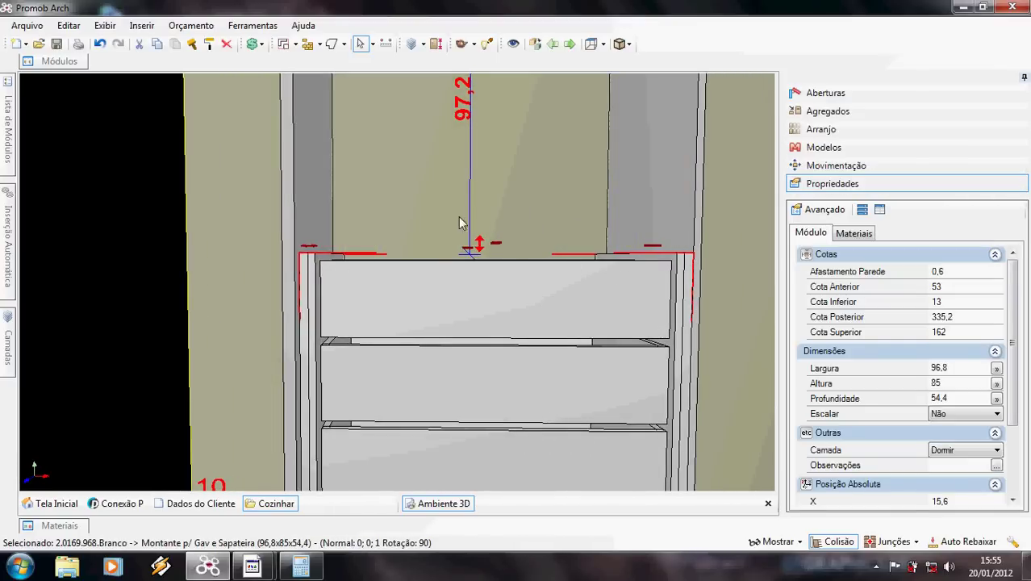
{"action": "middle_click_drag", "start_coordinate": [312, 272], "coordinate": [350, 367], "text": "shift"}
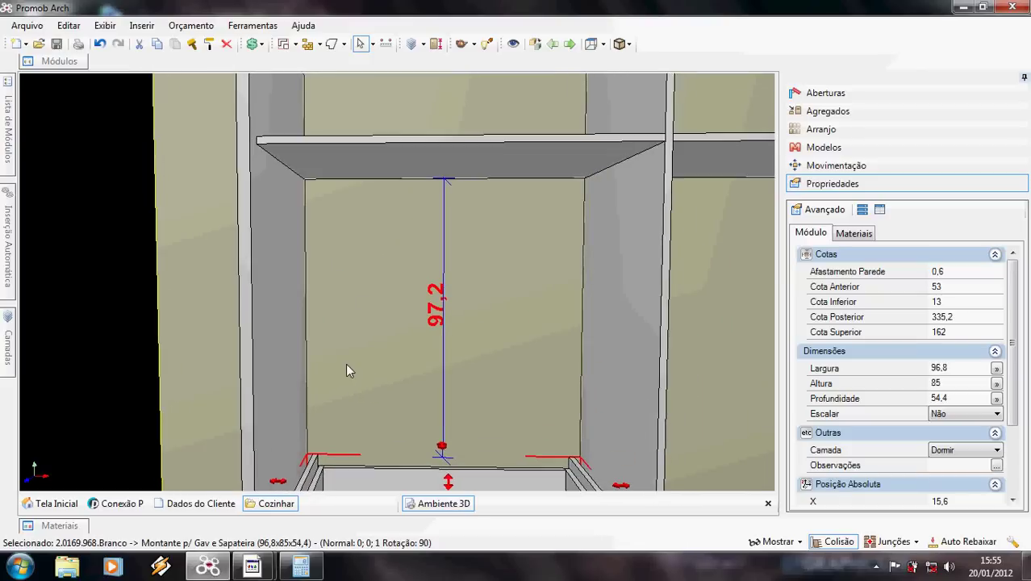
{"action": "left_click", "coordinate": [420, 205]}
{"action": "mouse_move", "coordinate": [396, 223]}
{"action": "middle_mouse_down", "text": "shift"}
{"action": "mouse_move", "coordinate": [378, 207]}
{"action": "mouse_move", "coordinate": [364, 219]}
{"action": "mouse_move", "coordinate": [396, 237]}
{"action": "middle_mouse_up", "text": "shift"}
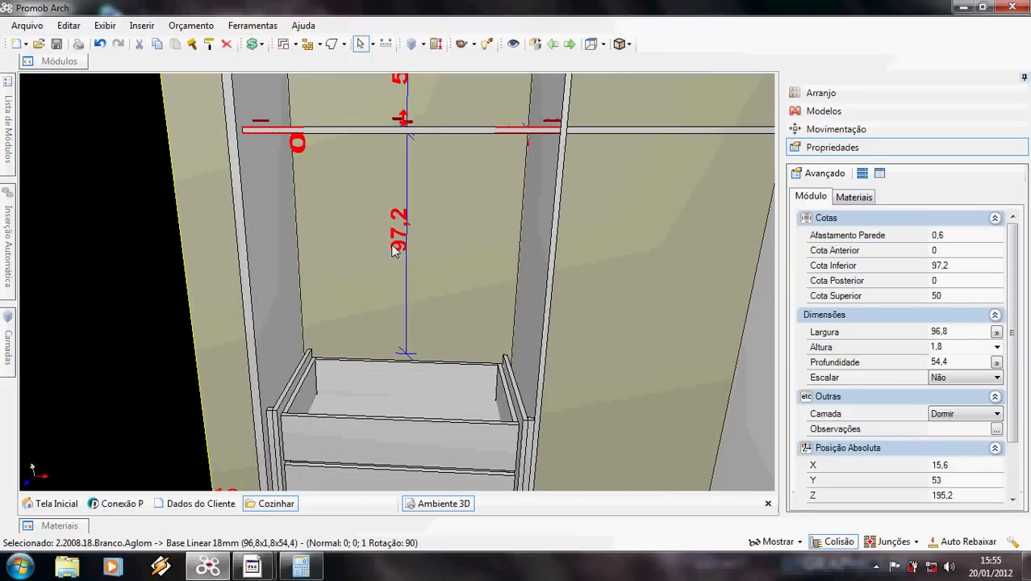
Switch to the Windows calculator and subtract the 1,8 shelf thickness from the 97,2 clearance
{"action": "left_click", "coordinate": [300, 566]}
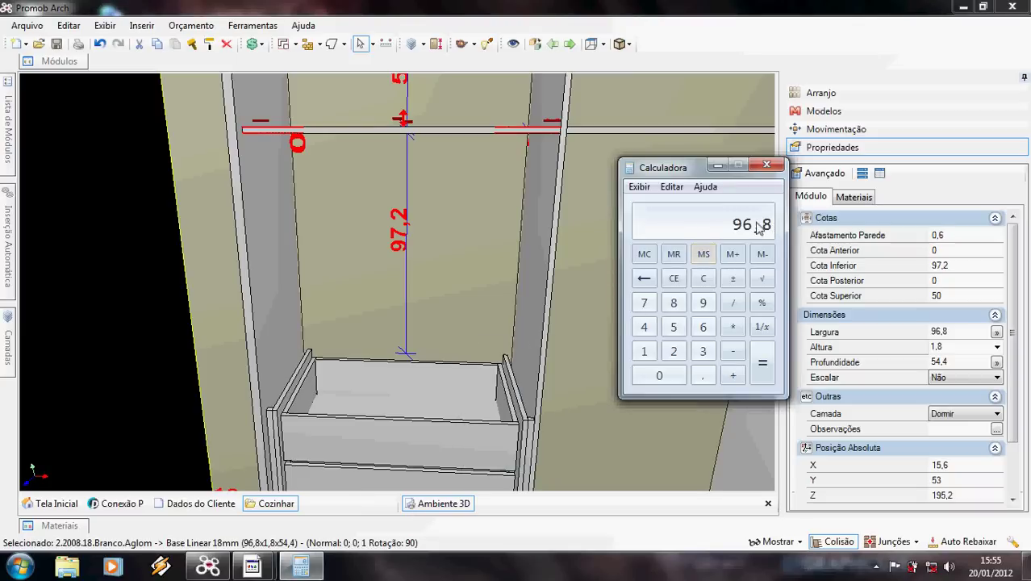
{"action": "type", "text": "97"}
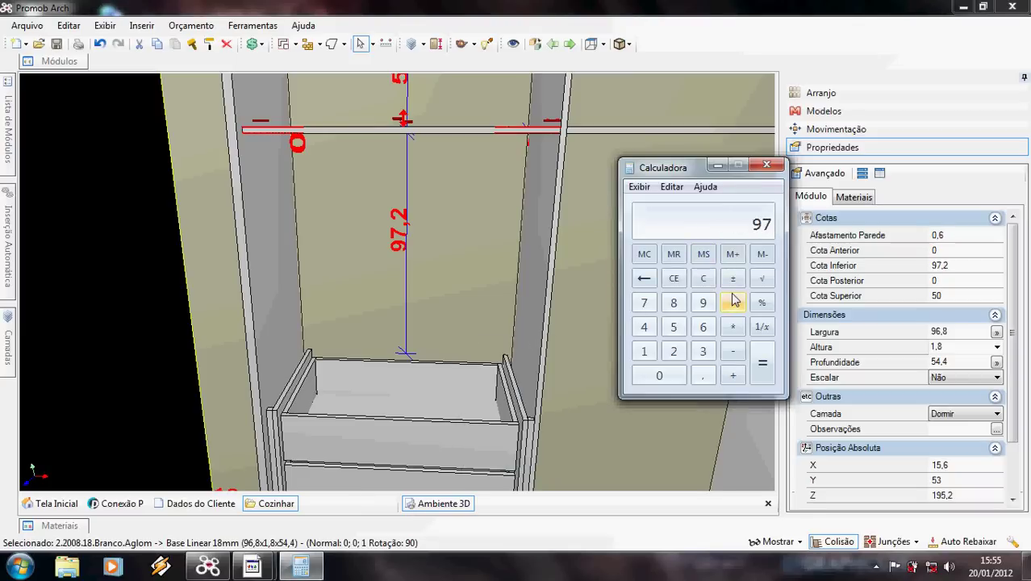
{"action": "type", "text": ",2"}
{"action": "type", "text": "1,8"}
{"action": "key", "text": "Return"}
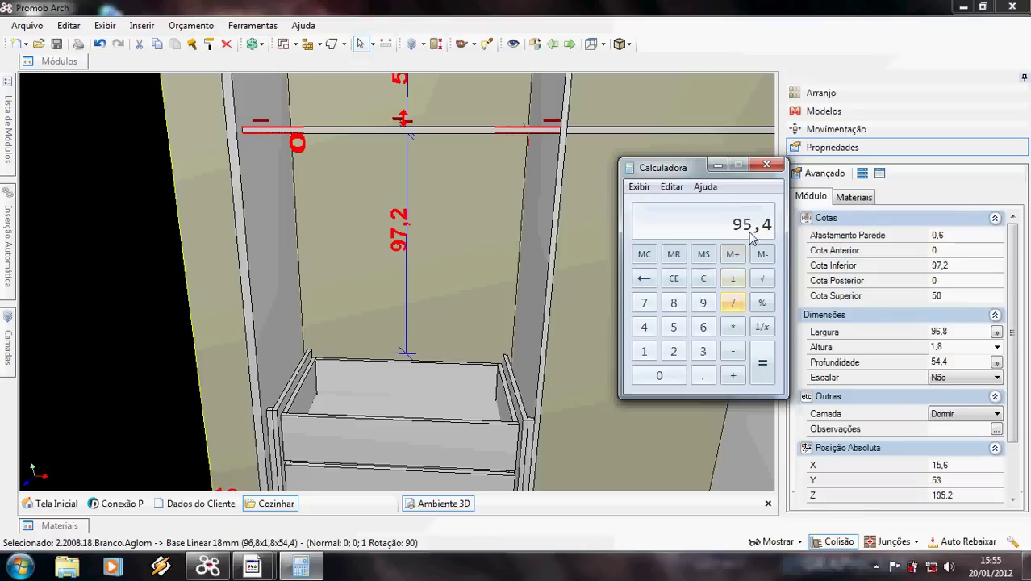
{"action": "left_click", "coordinate": [717, 166]}
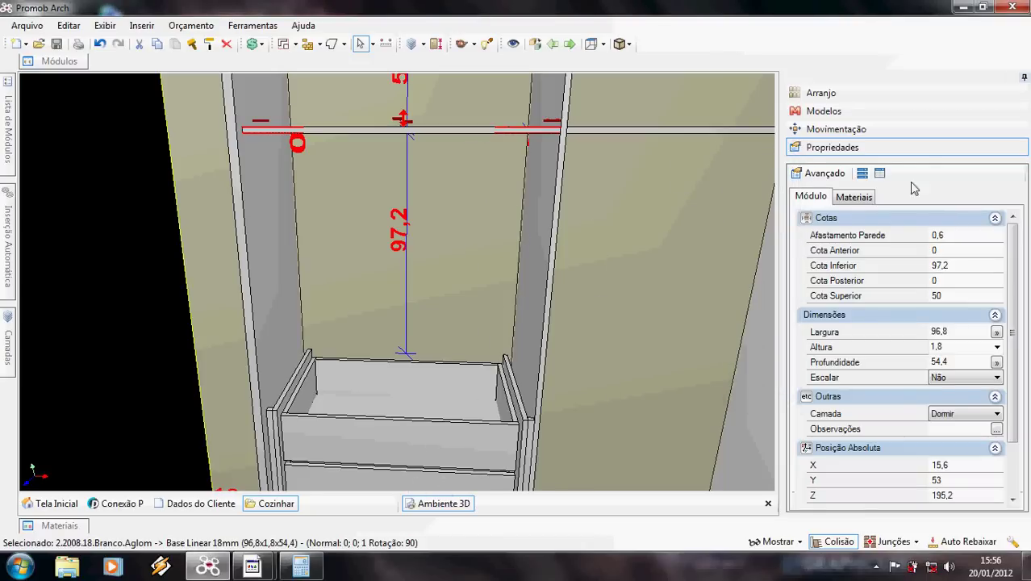
Array the left compartment's 18 mm shelf downward along Z with 2 items and a 95,4 gap, placing a copy on the drawer unit
{"action": "left_click", "coordinate": [844, 98]}
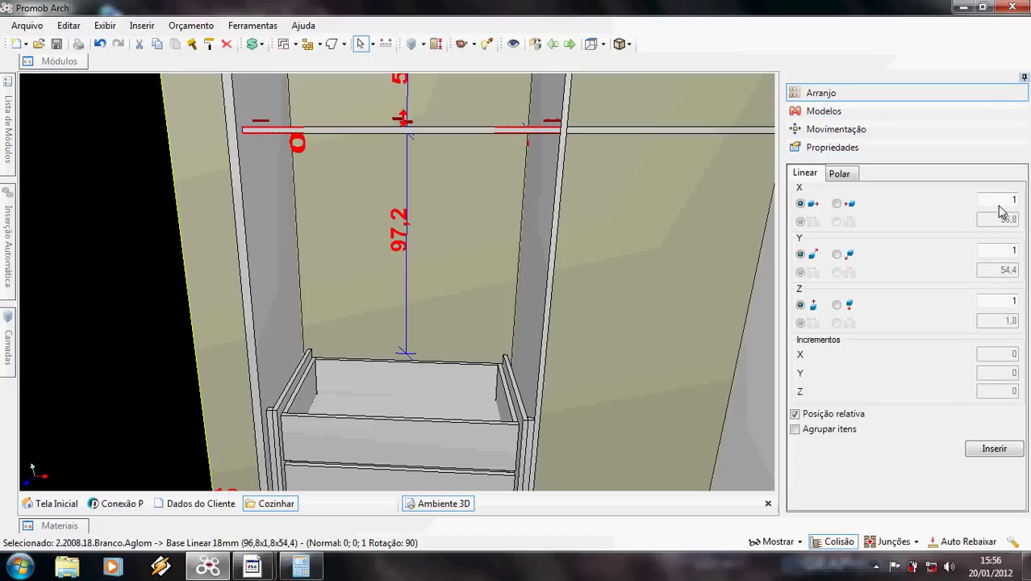
{"action": "left_click", "coordinate": [997, 300]}
{"action": "type", "text": "2"}
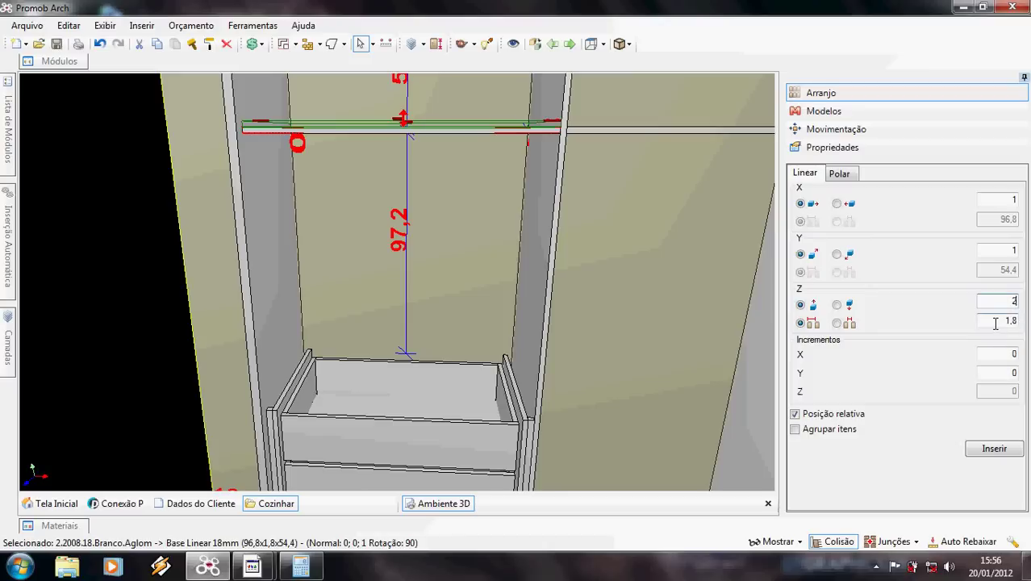
{"action": "left_click", "coordinate": [837, 322]}
{"action": "left_click", "coordinate": [992, 322]}
{"action": "key", "text": "Return"}
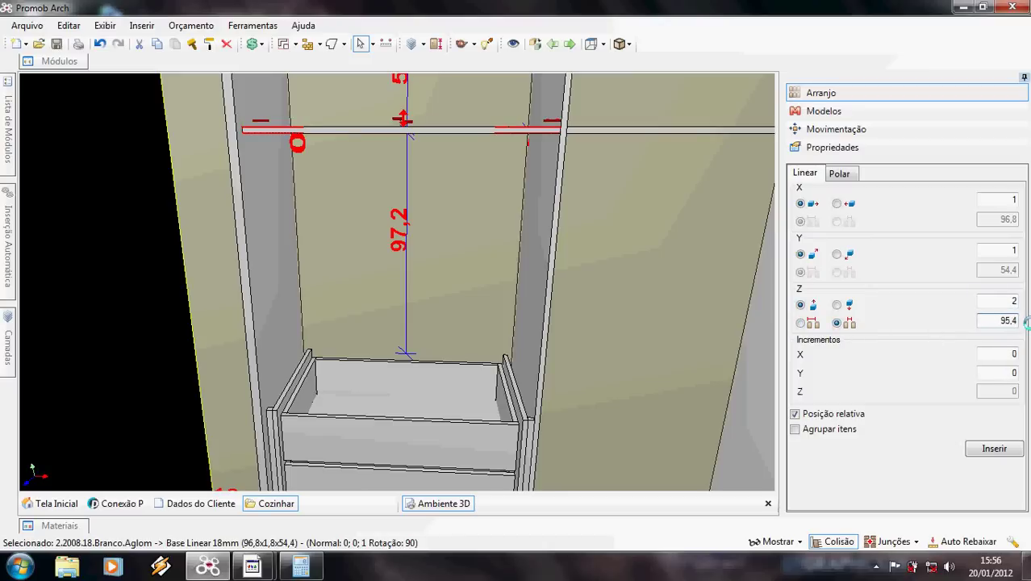
{"action": "left_click", "coordinate": [300, 567]}
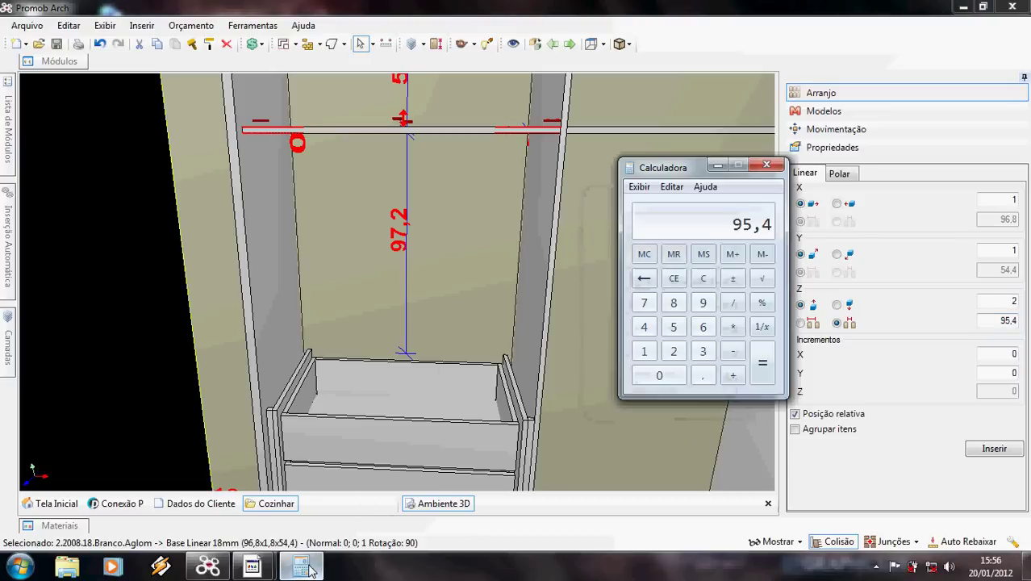
{"action": "left_click", "coordinate": [717, 166]}
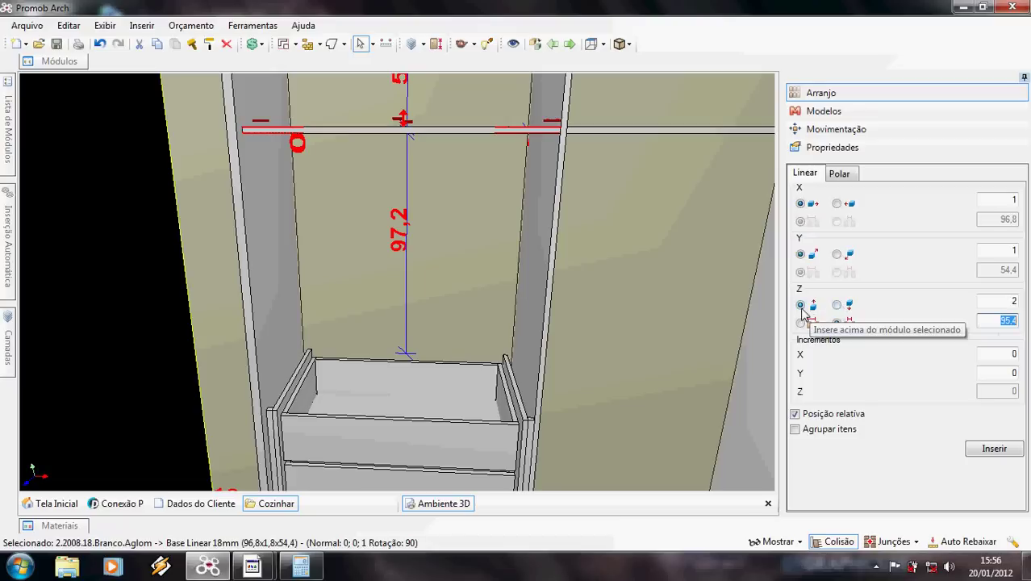
{"action": "left_click", "coordinate": [837, 305]}
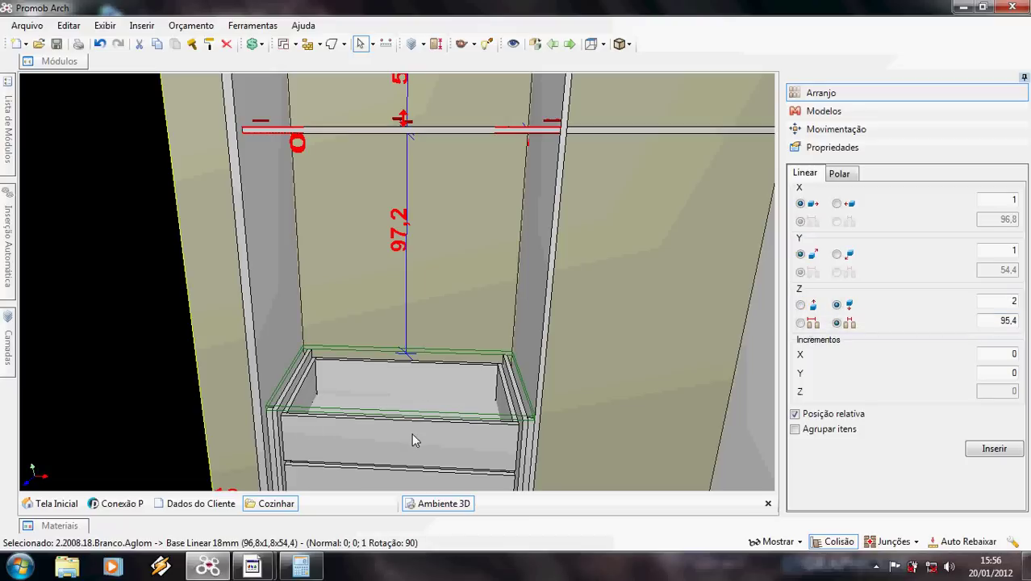
{"action": "left_click", "coordinate": [995, 450]}
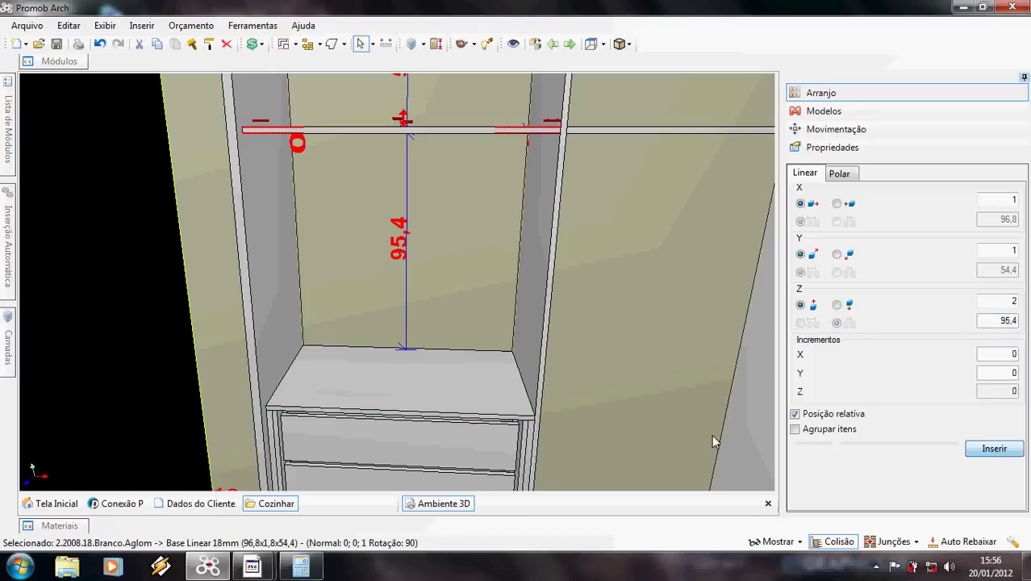
Insert a hanging rail (Cabideiro) from the bedroom accessories beneath the shelf above the drawer unit in the left compartment
{"action": "middle_click_drag", "start_coordinate": [567, 421], "coordinate": [426, 353]}
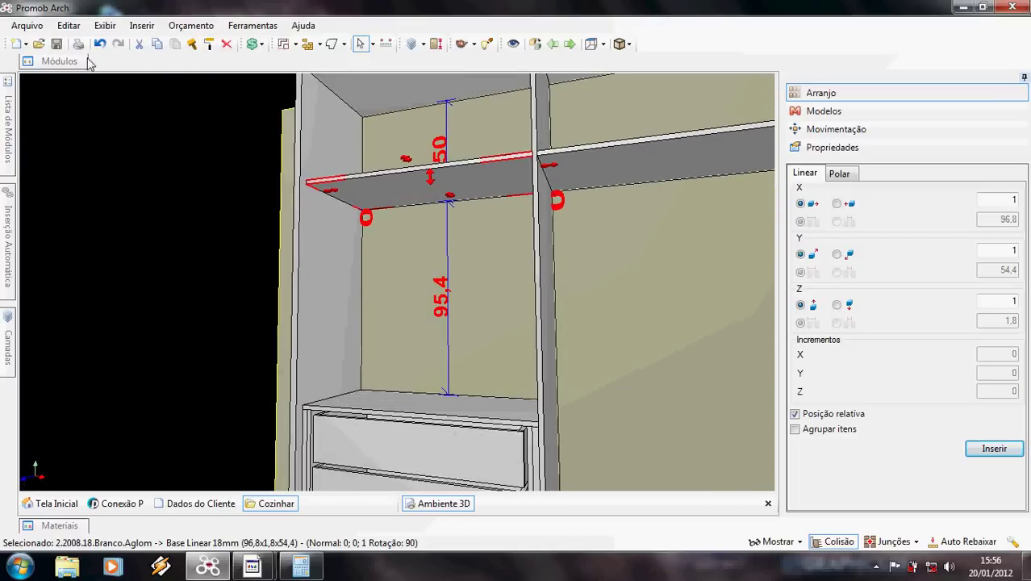
{"action": "left_click", "coordinate": [63, 61]}
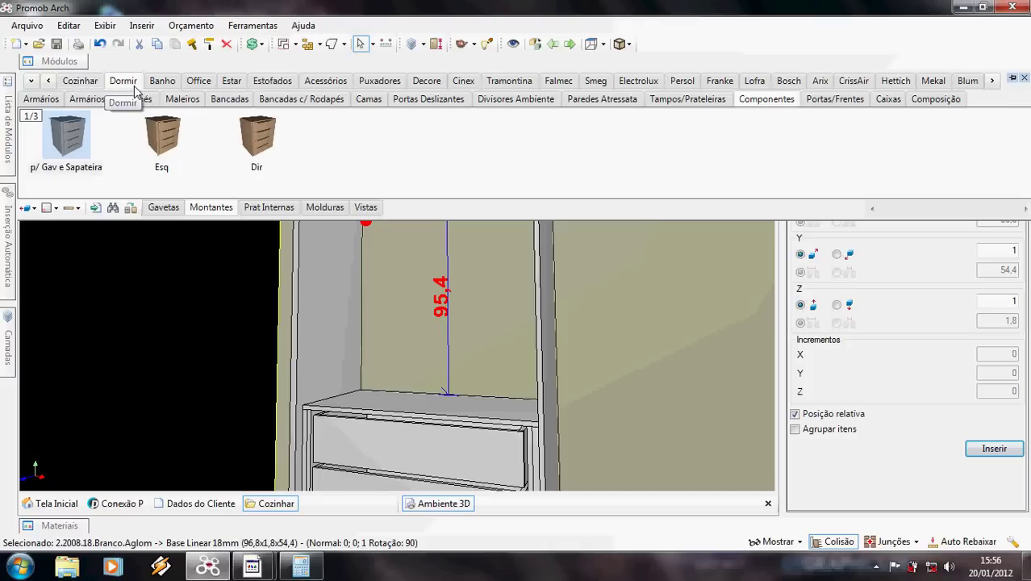
{"action": "left_click", "coordinate": [326, 81]}
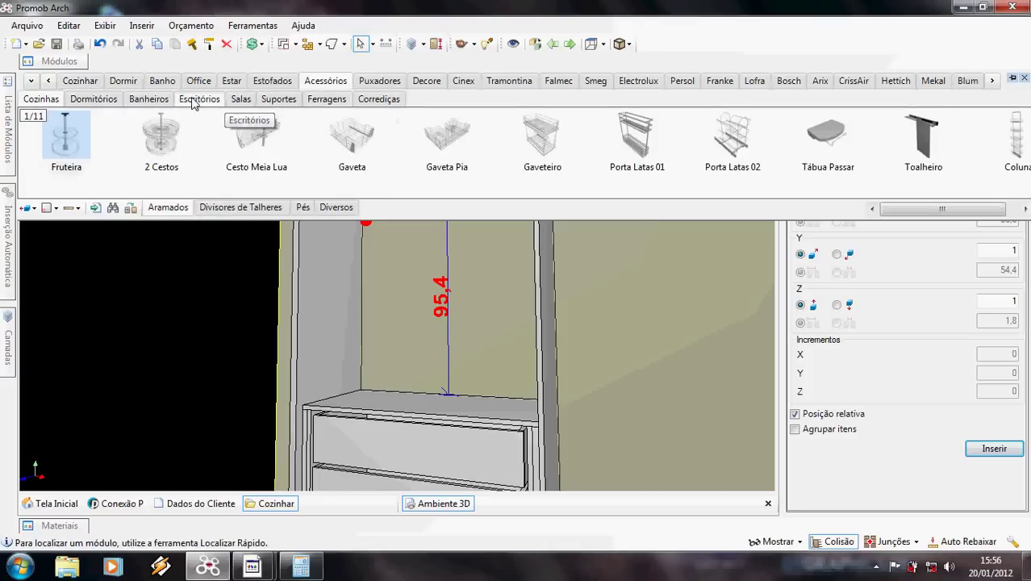
{"action": "left_click", "coordinate": [94, 99]}
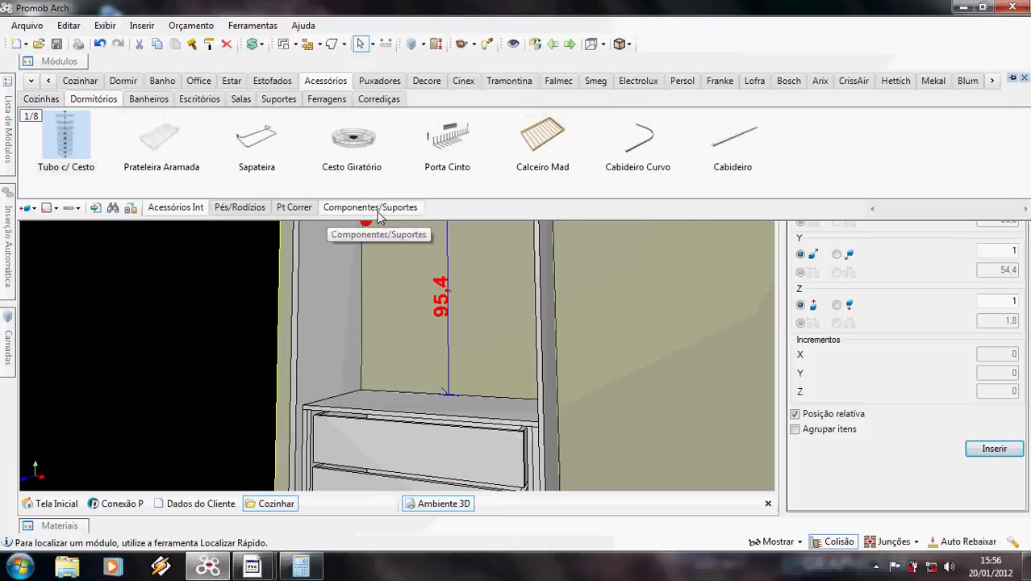
{"action": "left_click_drag", "start_coordinate": [732, 139], "coordinate": [402, 207]}
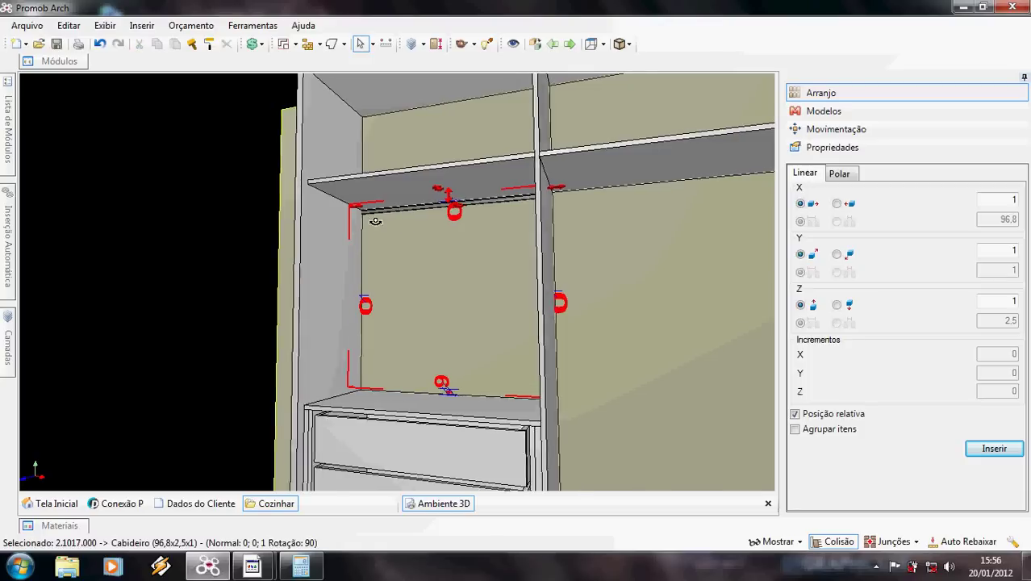
Reposition the hanging rail at the middle of the shelf's depth, with Y at -27,2, and move it down by 5
{"action": "middle_click_drag", "start_coordinate": [375, 221], "coordinate": [413, 240]}
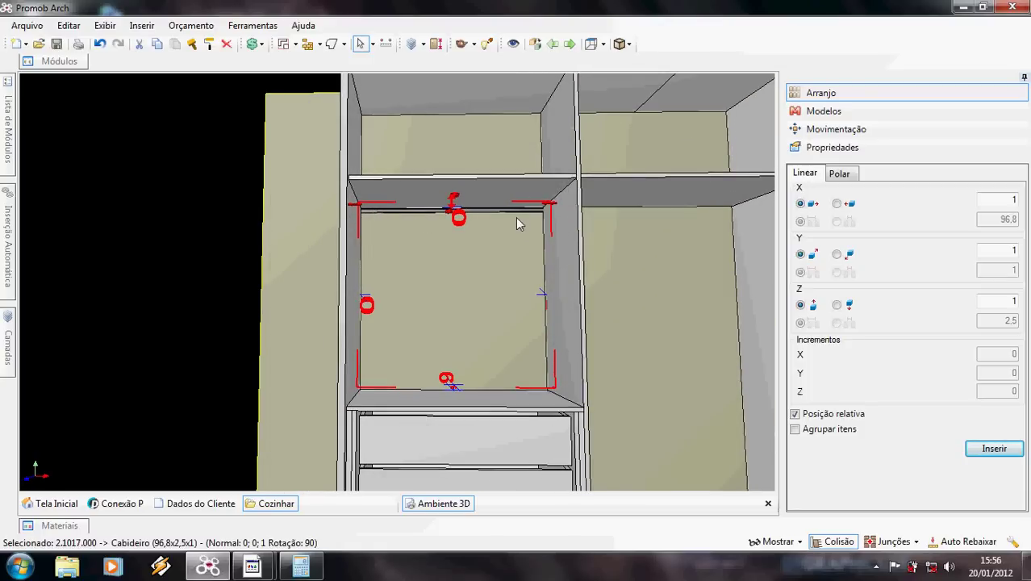
{"action": "mouse_move", "coordinate": [512, 217]}
{"action": "middle_mouse_down"}
{"action": "mouse_move", "coordinate": [468, 196]}
{"action": "mouse_move", "coordinate": [471, 207]}
{"action": "middle_mouse_up"}
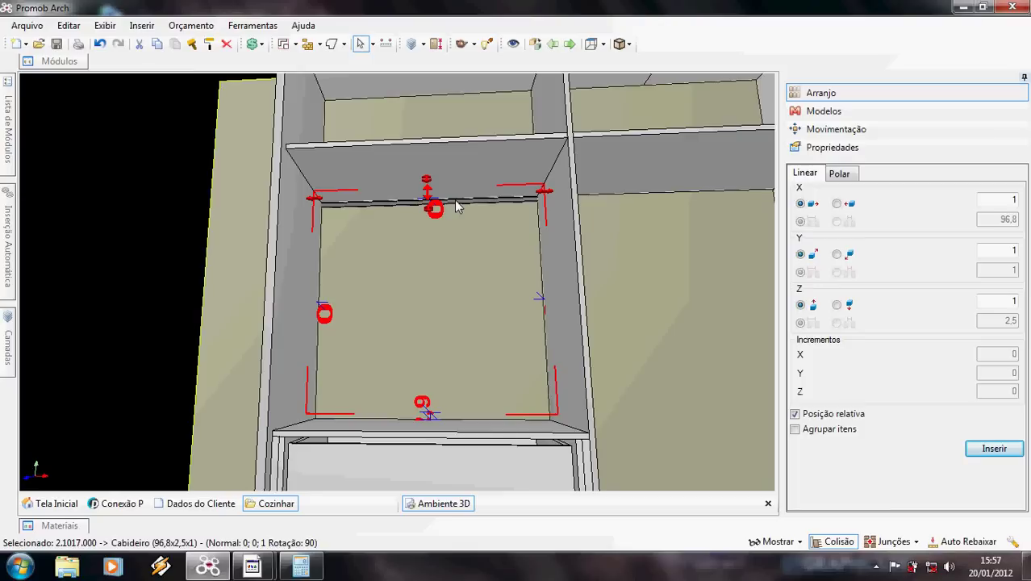
{"action": "left_click", "coordinate": [456, 207]}
{"action": "right_click", "coordinate": [456, 205]}
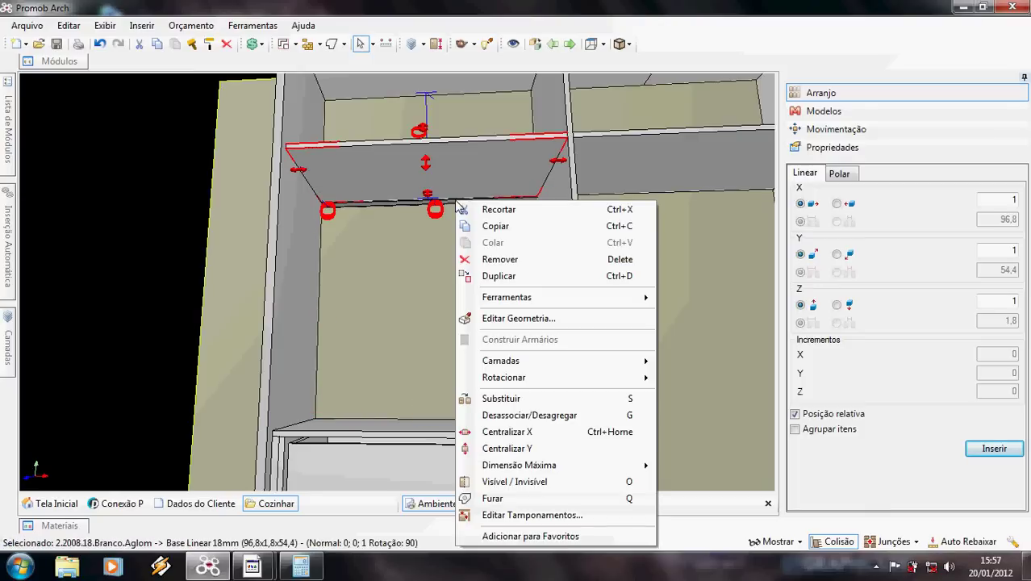
{"action": "left_click", "coordinate": [403, 210]}
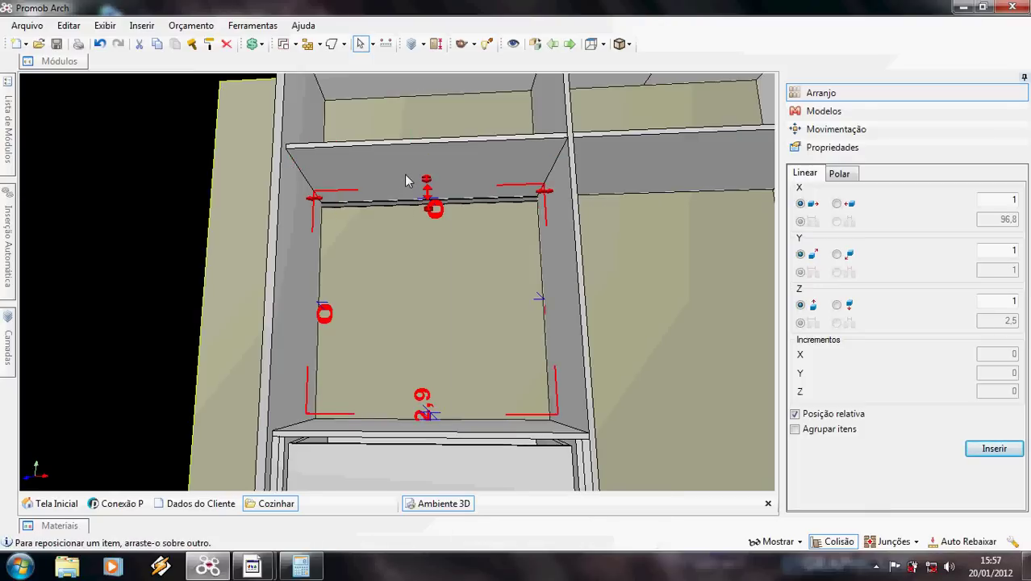
{"action": "double_click", "coordinate": [405, 179]}
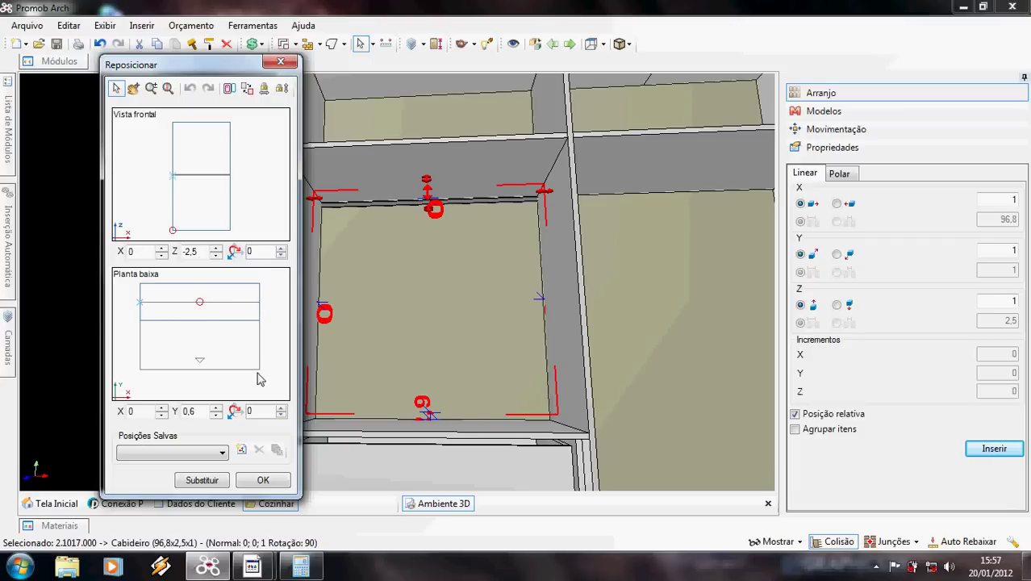
{"action": "left_click", "coordinate": [200, 336]}
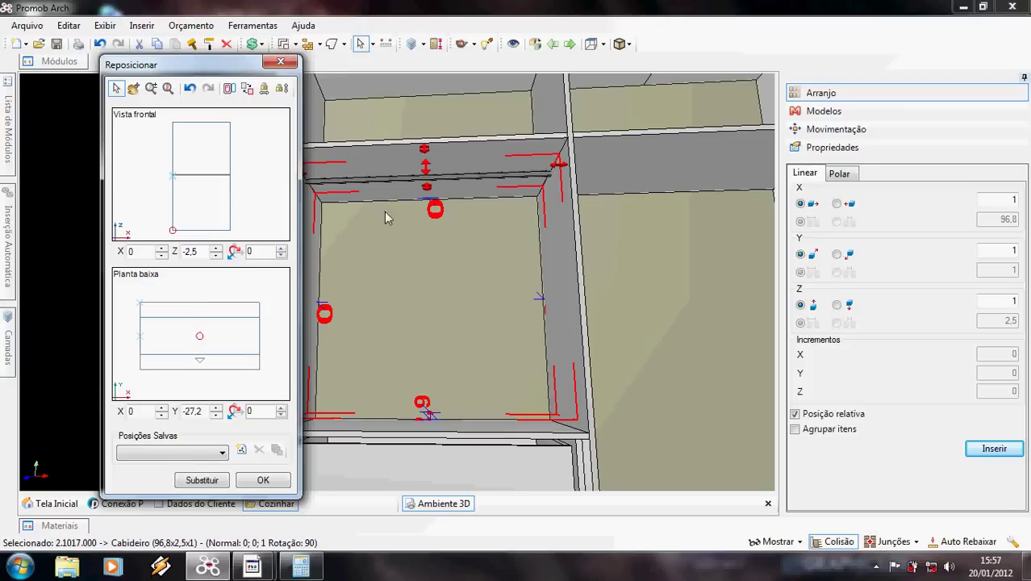
{"action": "left_click", "coordinate": [272, 479]}
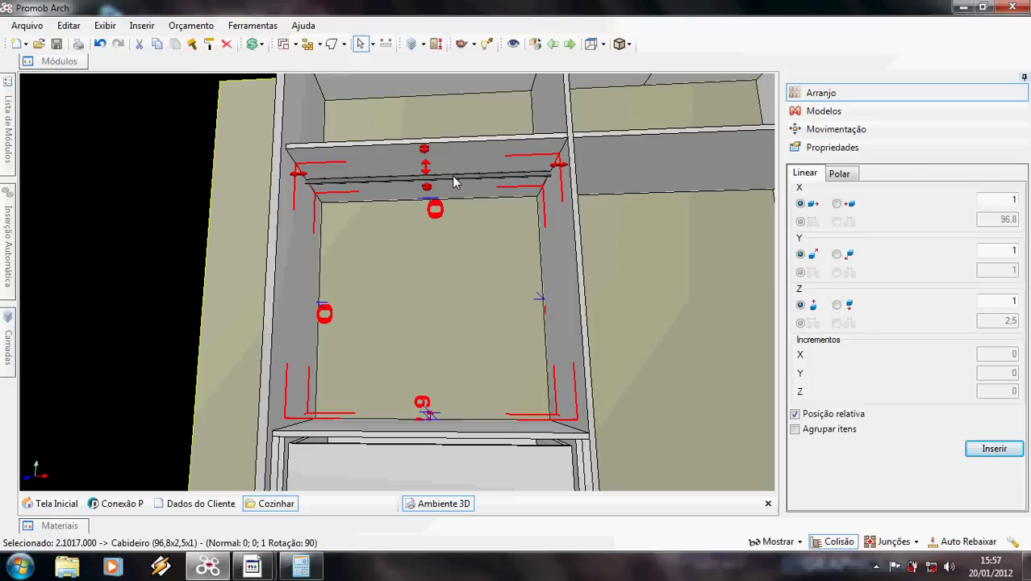
{"action": "left_click", "coordinate": [854, 131]}
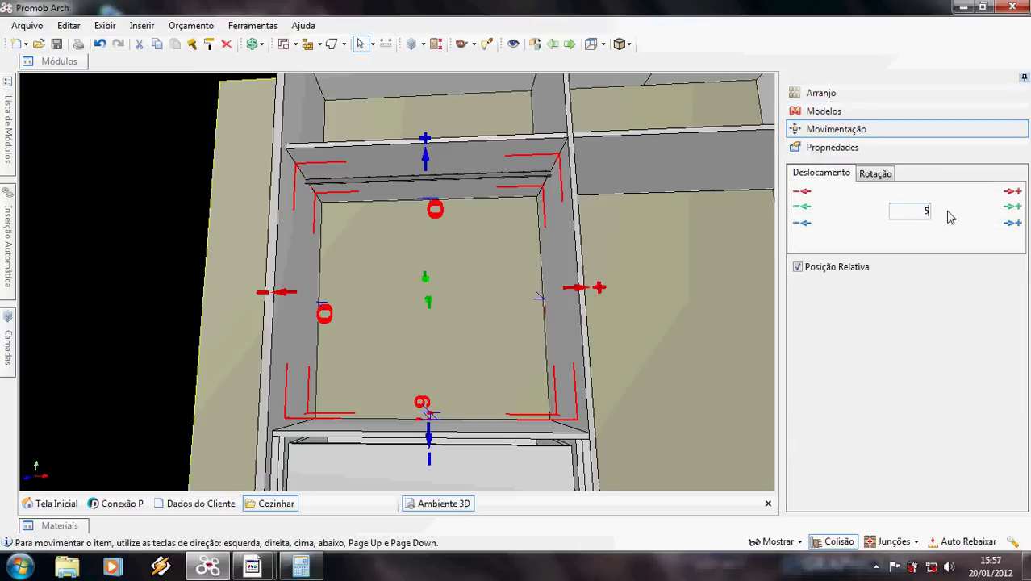
{"action": "left_click", "coordinate": [802, 223]}
Group the hanging rail, the drawer unit's top shelf and the drawer unit together
{"action": "middle_click_drag", "start_coordinate": [483, 294], "coordinate": [377, 289]}
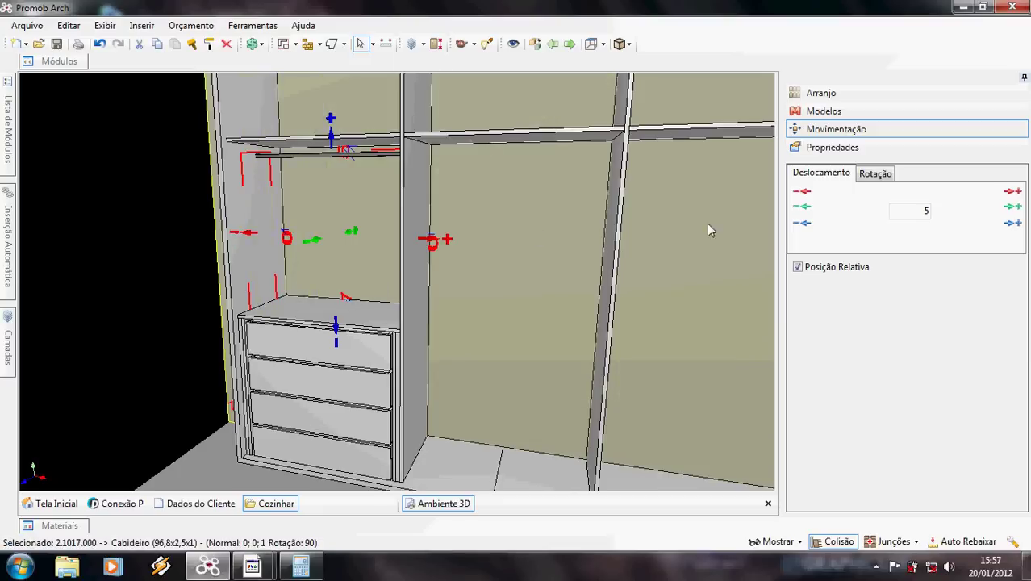
{"action": "middle_click_drag", "start_coordinate": [390, 239], "coordinate": [375, 196]}
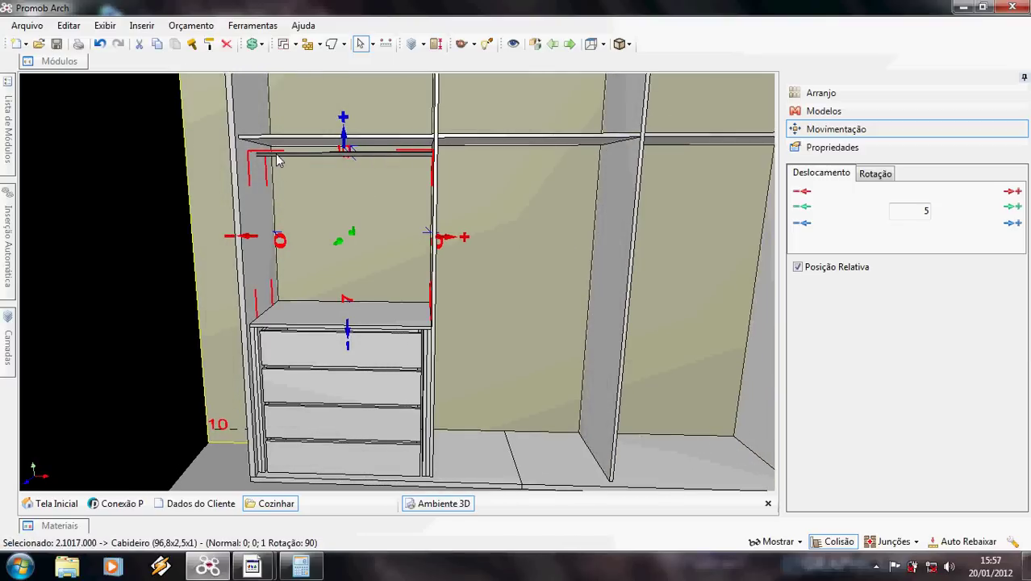
{"action": "left_click", "coordinate": [289, 318]}
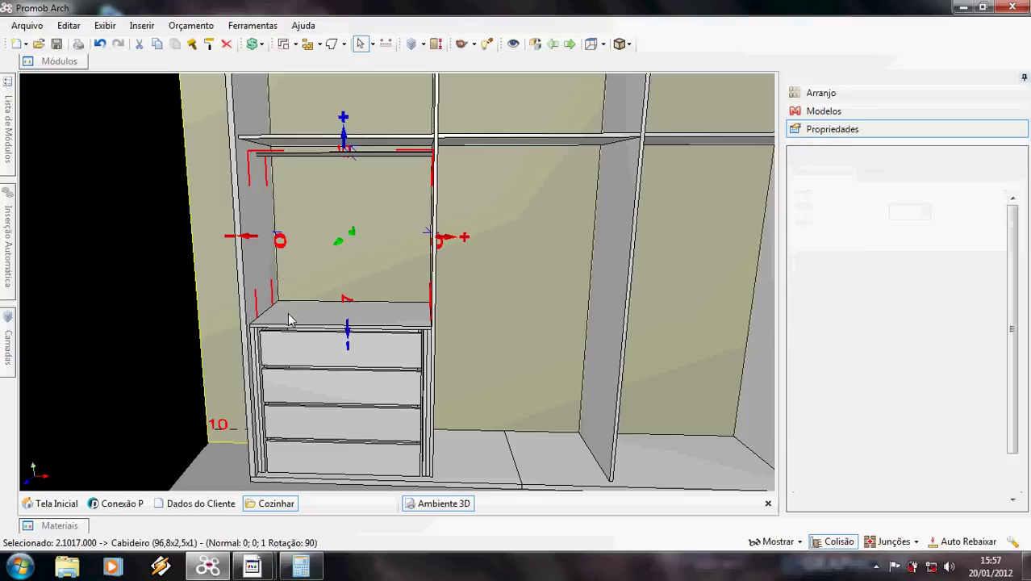
{"action": "left_click", "coordinate": [260, 358]}
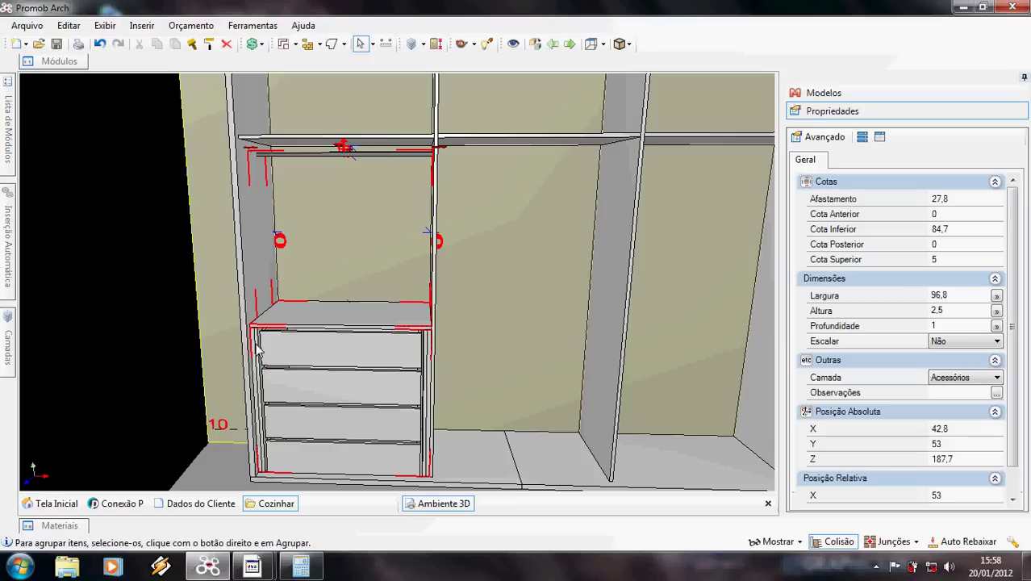
{"action": "right_click", "coordinate": [256, 346]}
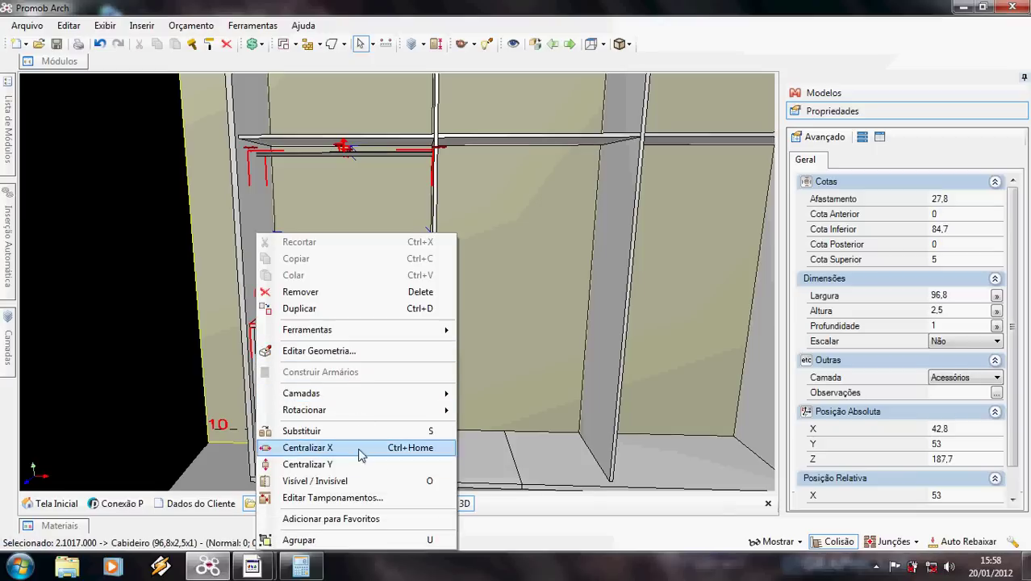
{"action": "left_click", "coordinate": [349, 539]}
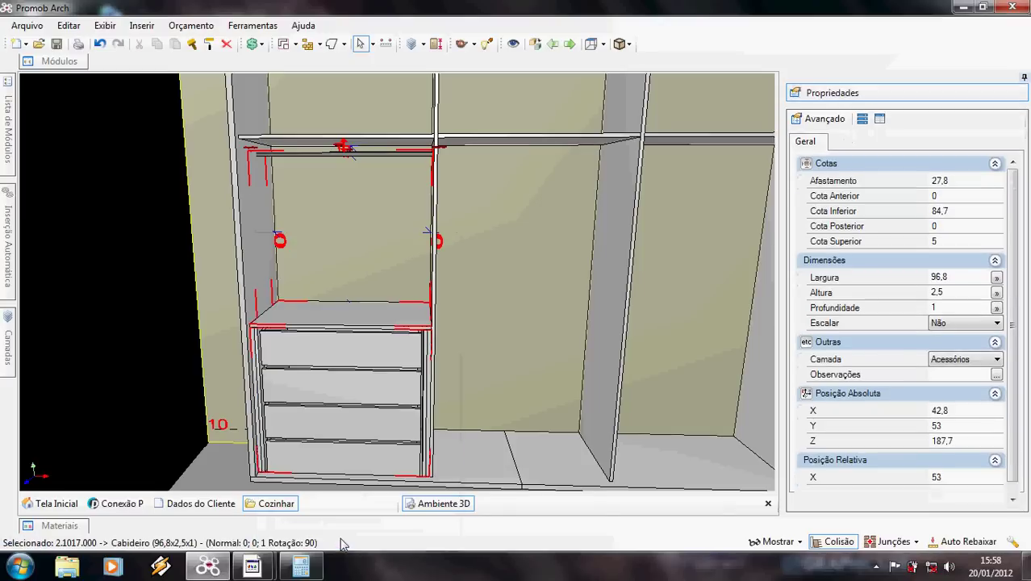
Look up the middle compartment shelf's width and add 3,6 to its 96,8 in the calculator
{"action": "middle_click_drag", "start_coordinate": [344, 280], "coordinate": [296, 196]}
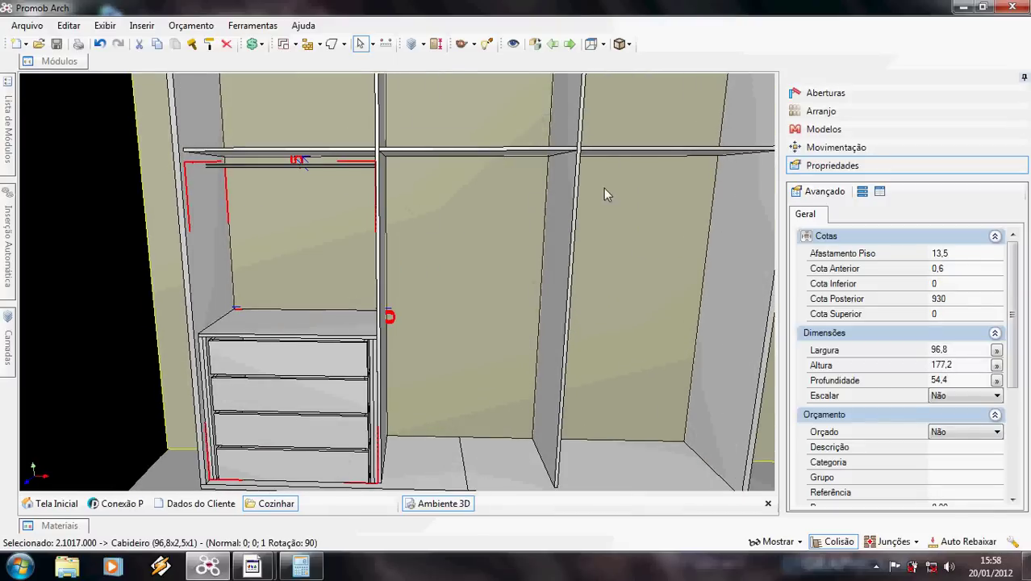
{"action": "left_click", "coordinate": [503, 152]}
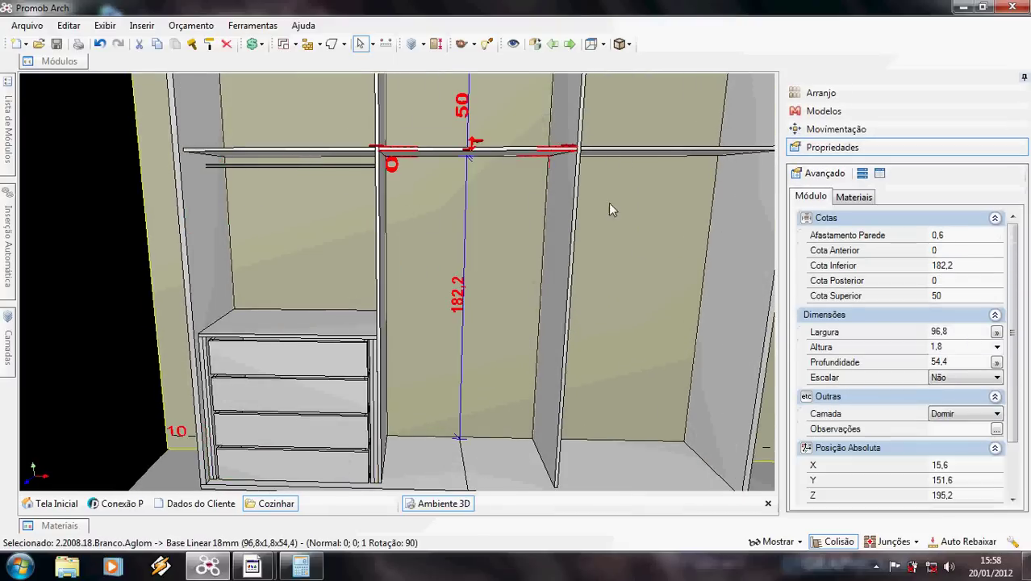
{"action": "left_click", "coordinate": [958, 334]}
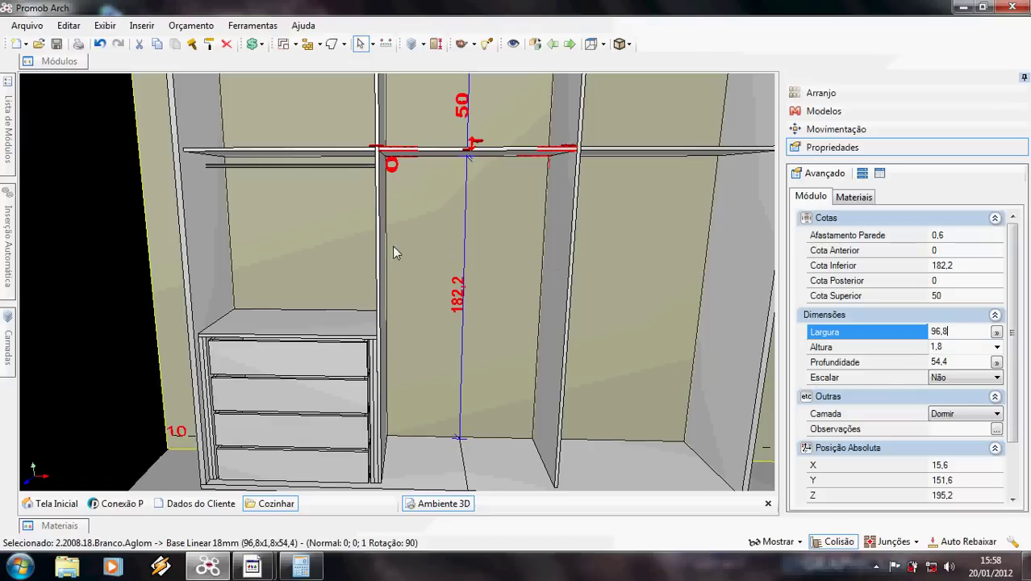
{"action": "left_click", "coordinate": [300, 566]}
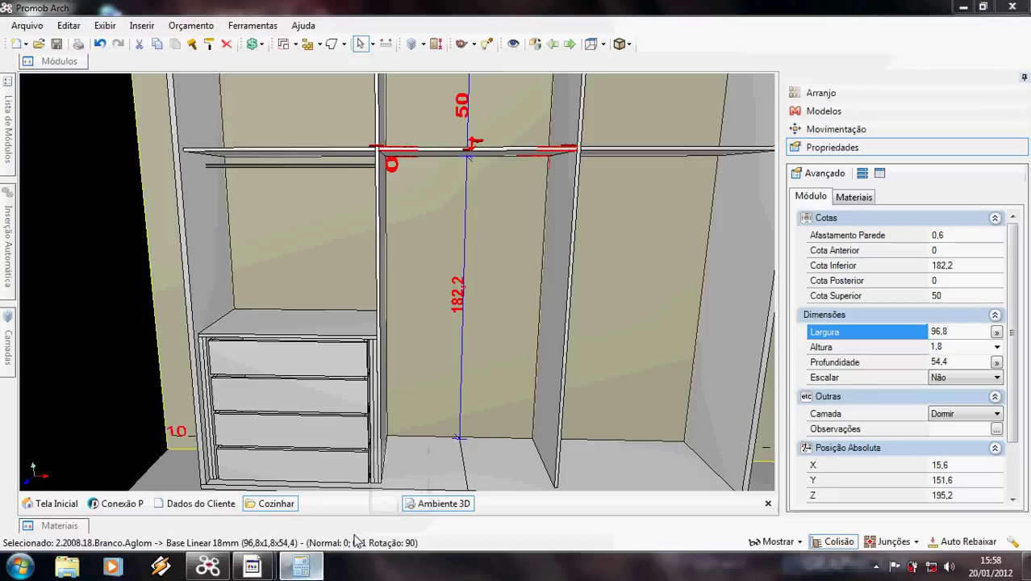
{"action": "type", "text": "96"}
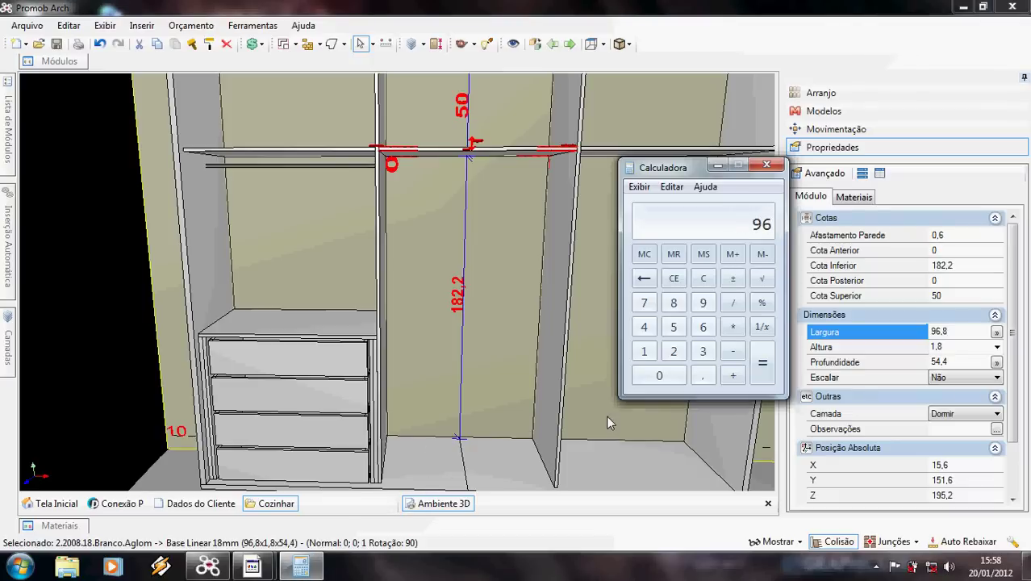
{"action": "type", "text": ",83,6"}
{"action": "key", "text": "Return"}
{"action": "left_click", "coordinate": [718, 167]}
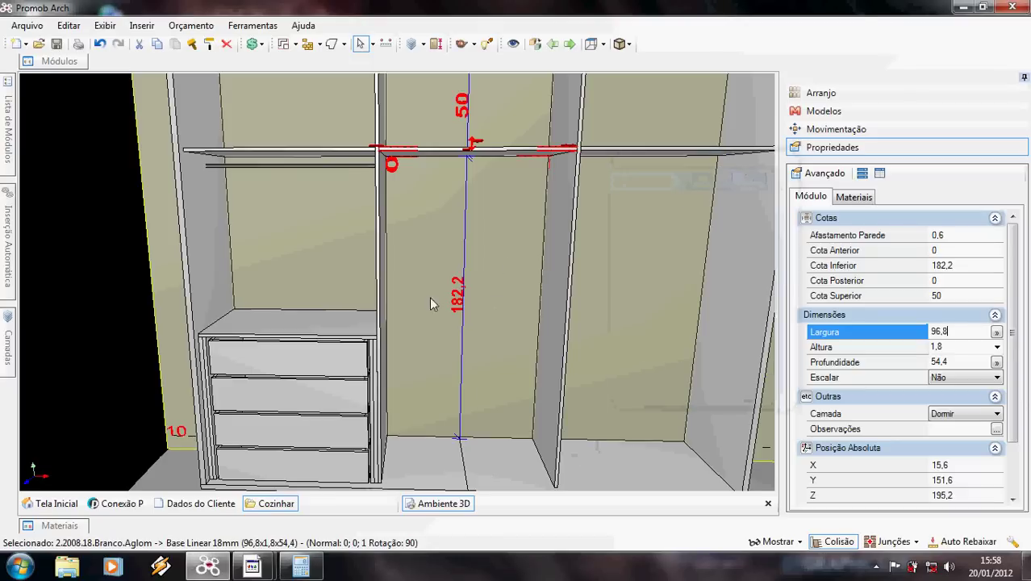
Array the left drawer-and-rail group along positive X with 2 items and a 100,4 gap, copying it into the right compartment
{"action": "left_click", "coordinate": [248, 250]}
{"action": "left_click", "coordinate": [827, 111]}
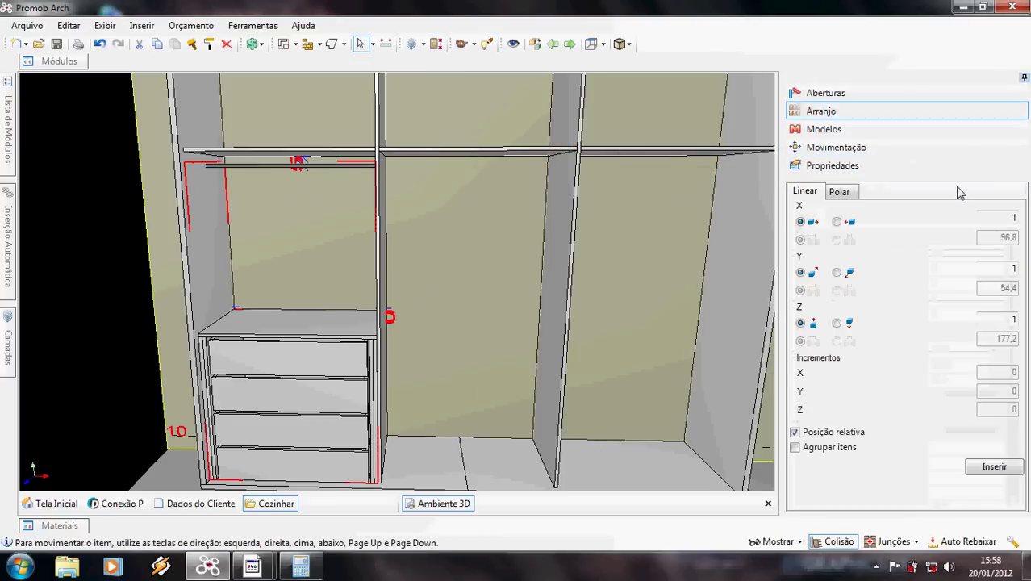
{"action": "left_click", "coordinate": [1009, 219]}
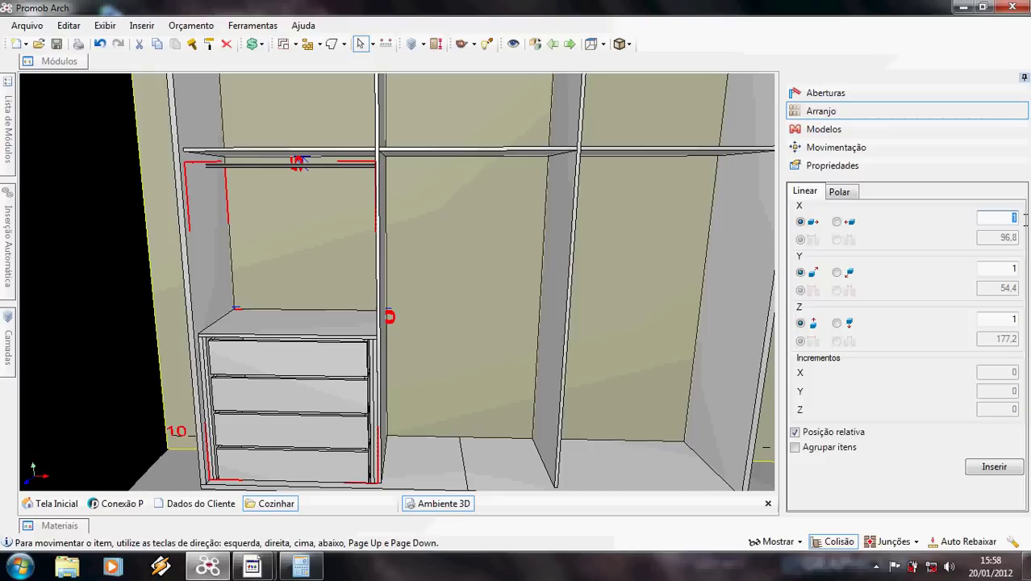
{"action": "type", "text": "2"}
{"action": "left_click", "coordinate": [839, 239]}
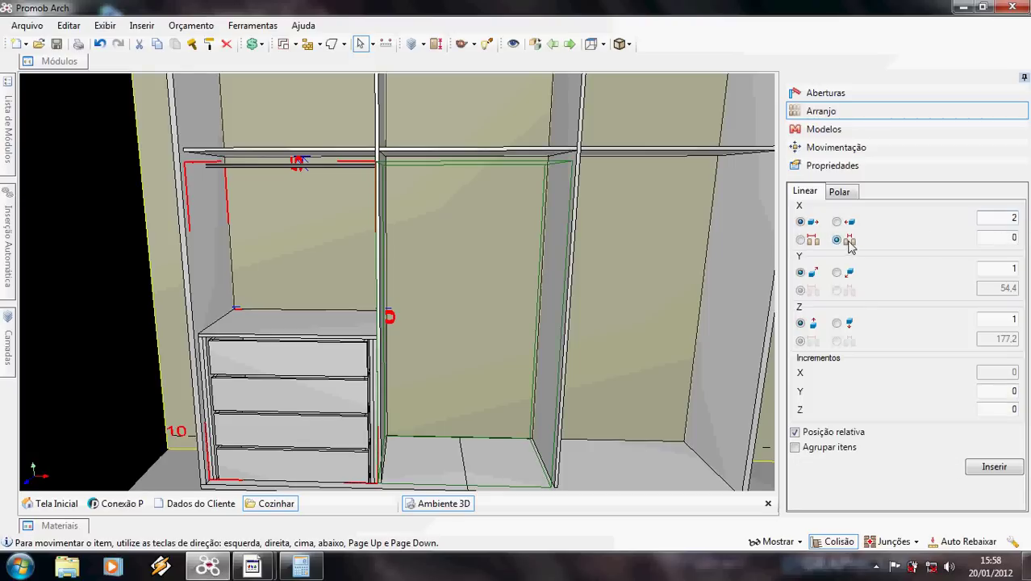
{"action": "left_click", "coordinate": [1008, 237]}
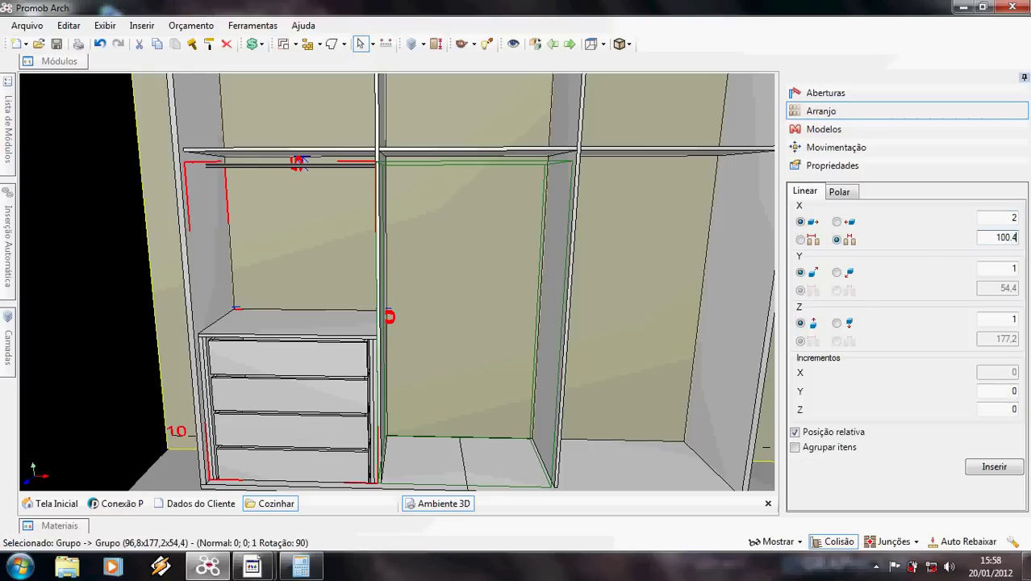
{"action": "key", "text": "Return"}
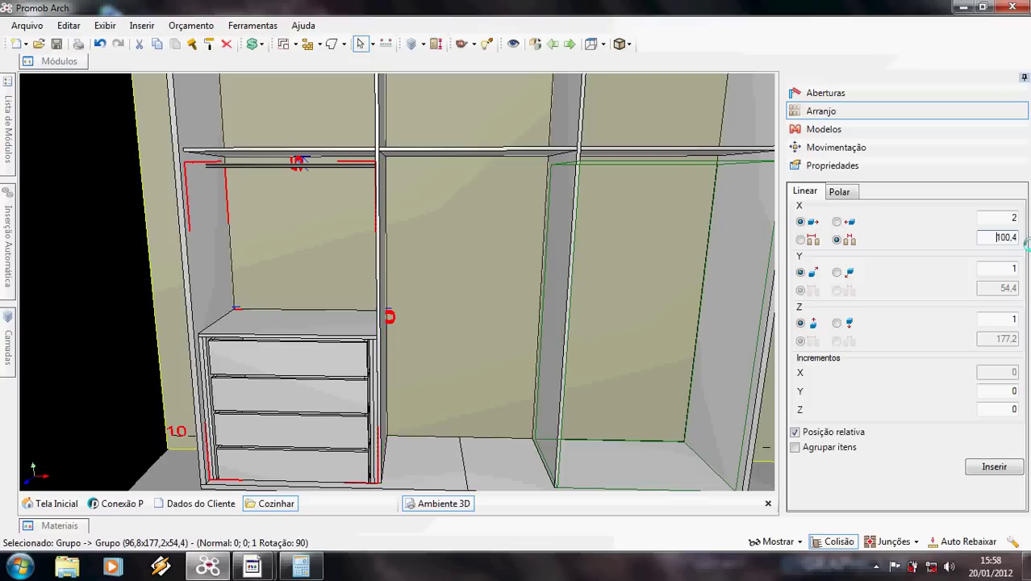
{"action": "left_click", "coordinate": [993, 466]}
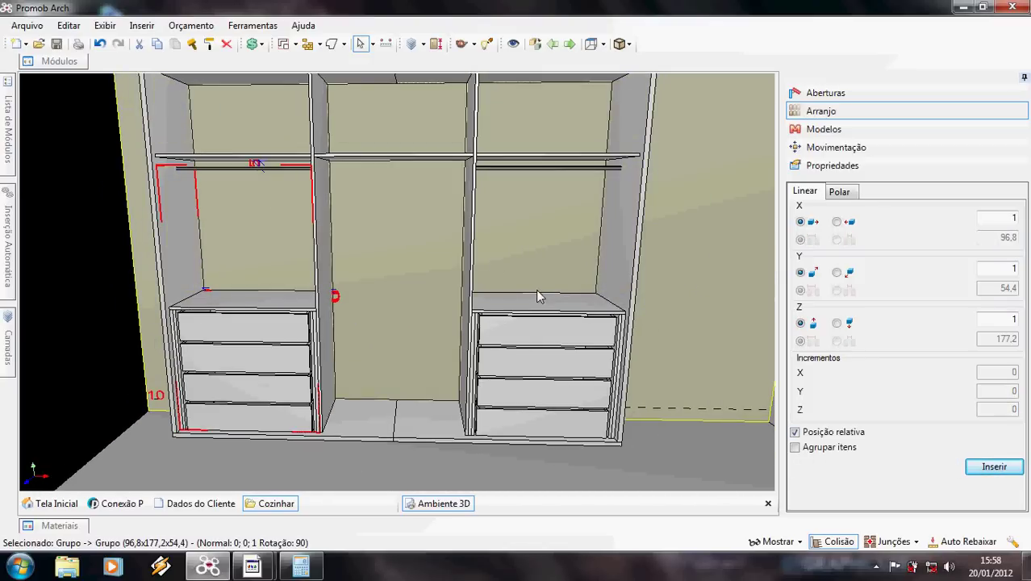
Insert an 18 mm side panel (Lat Arm 18mm) from the bedroom composition parts into the middle compartment and centre it along X
{"action": "scroll", "coordinate": [334, 295], "scroll_direction": "up", "scroll_amount": 3}
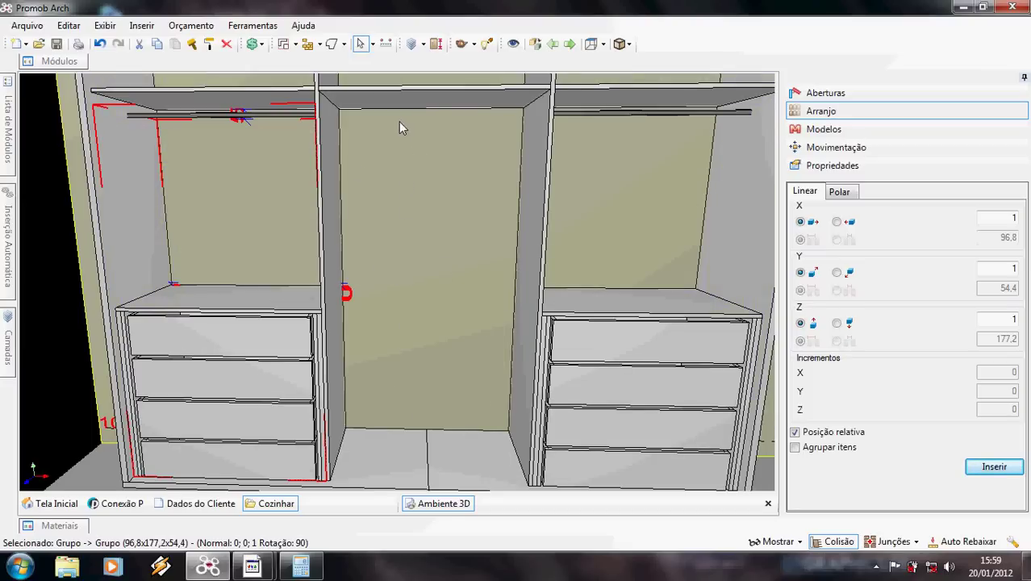
{"action": "middle_click_drag", "start_coordinate": [399, 122], "coordinate": [415, 182]}
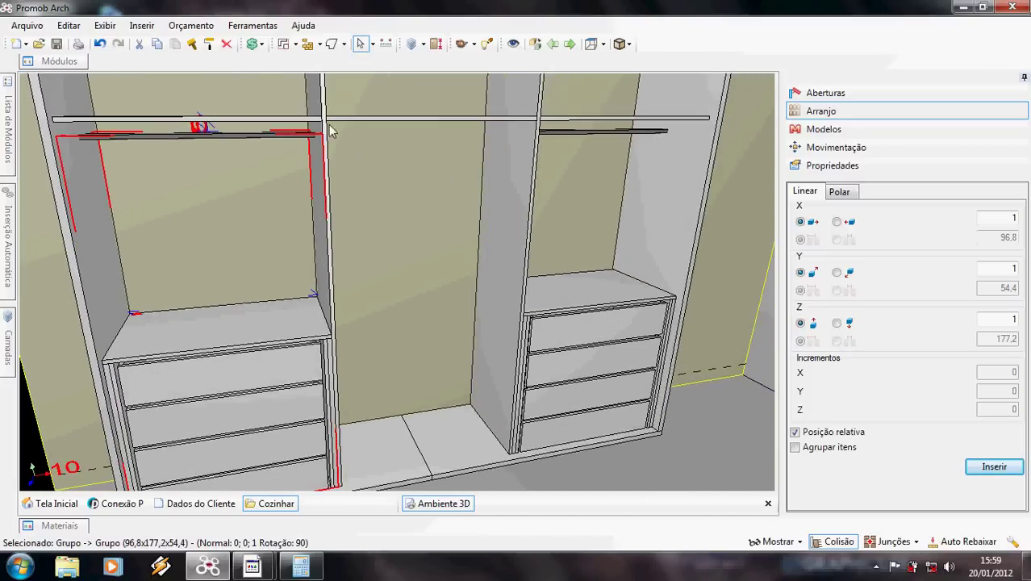
{"action": "left_click", "coordinate": [59, 61]}
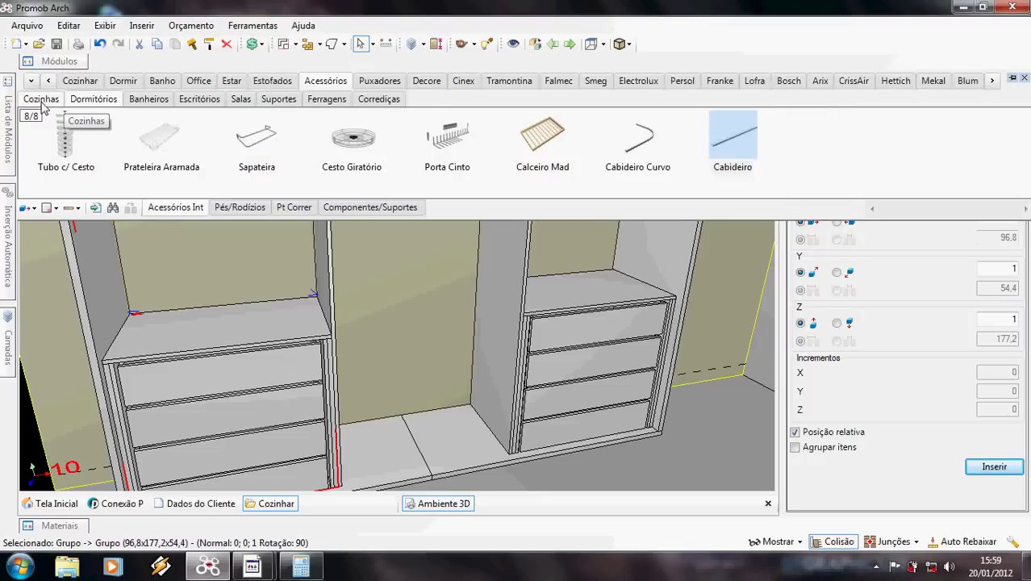
{"action": "left_click", "coordinate": [129, 81]}
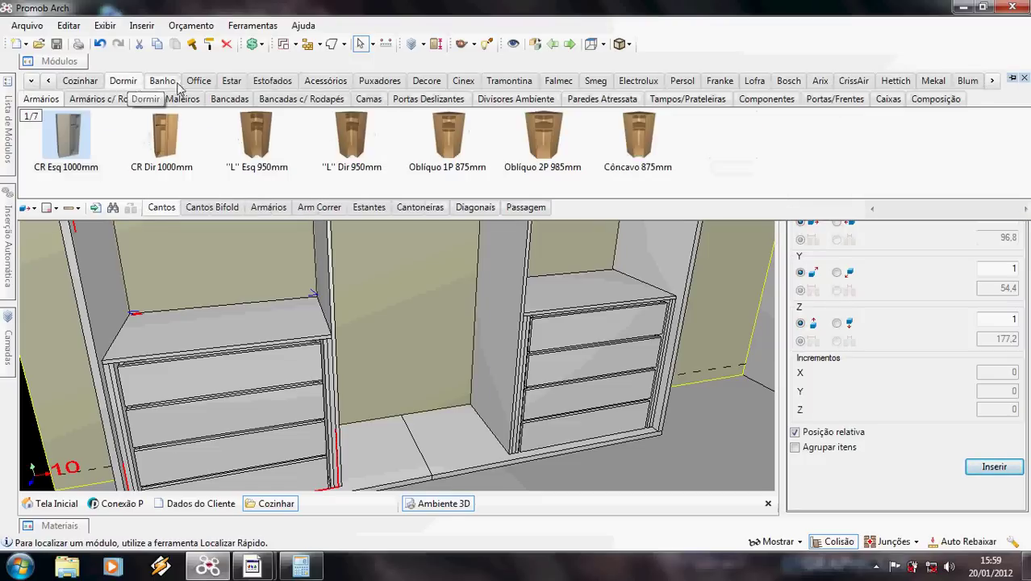
{"action": "left_click", "coordinate": [936, 98]}
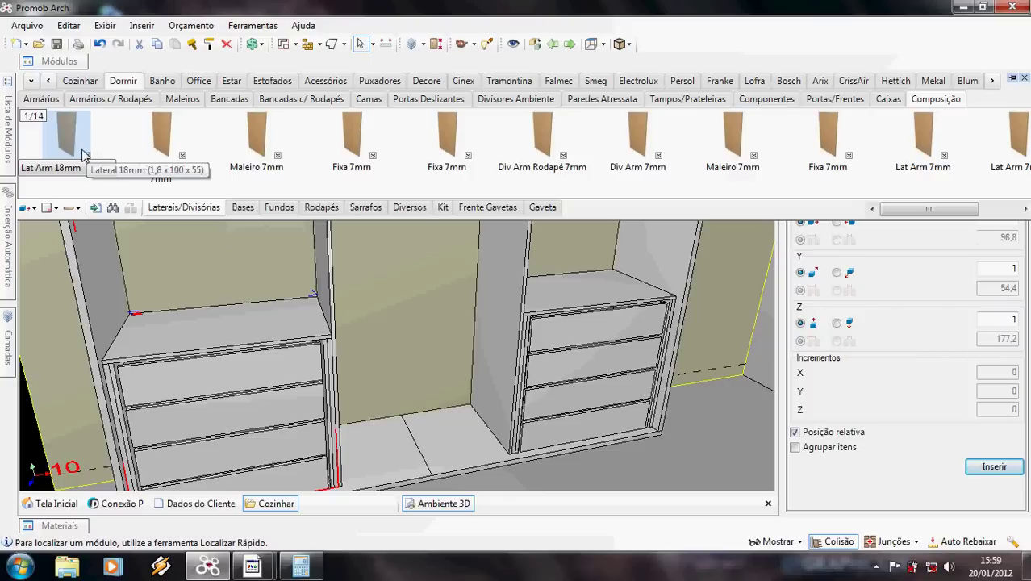
{"action": "left_click_drag", "start_coordinate": [65, 140], "coordinate": [394, 317]}
{"action": "right_click", "coordinate": [411, 292]}
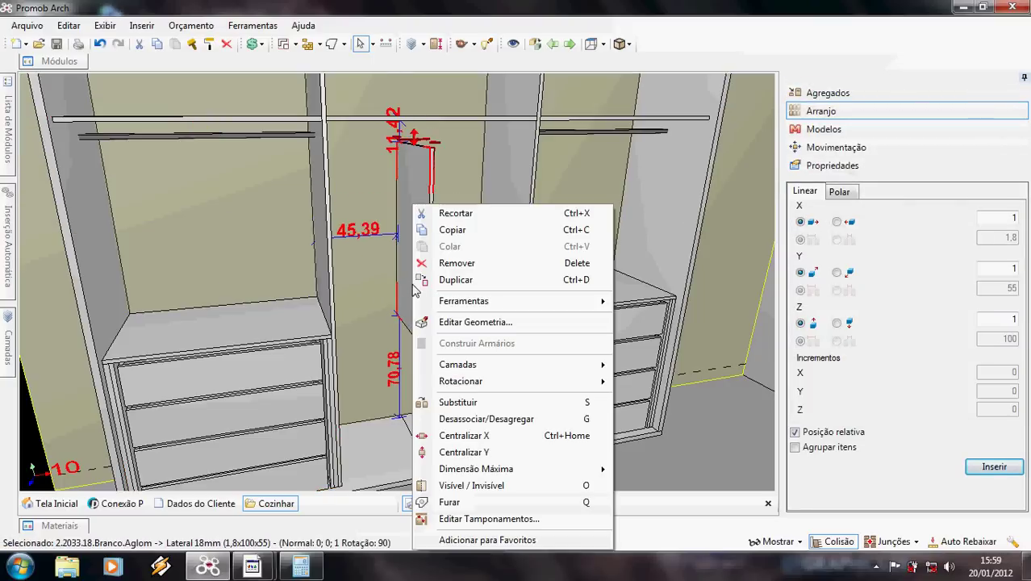
{"action": "left_click", "coordinate": [507, 435]}
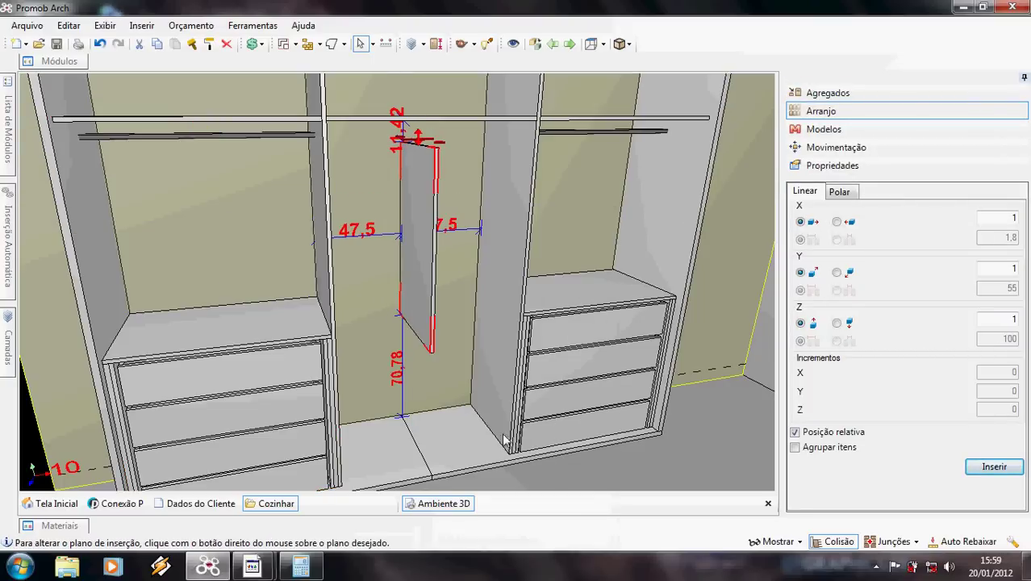
Set the middle divider's bottom offset to 0 and its height to 100+82,2 so it reaches the shelf above
{"action": "middle_click_drag", "start_coordinate": [409, 318], "coordinate": [345, 258]}
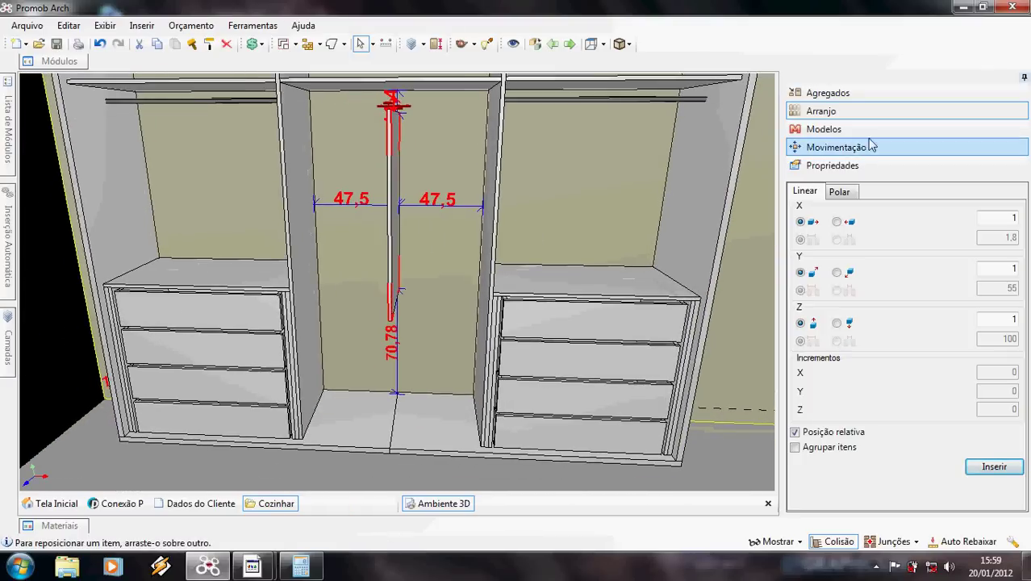
{"action": "left_click", "coordinate": [870, 167]}
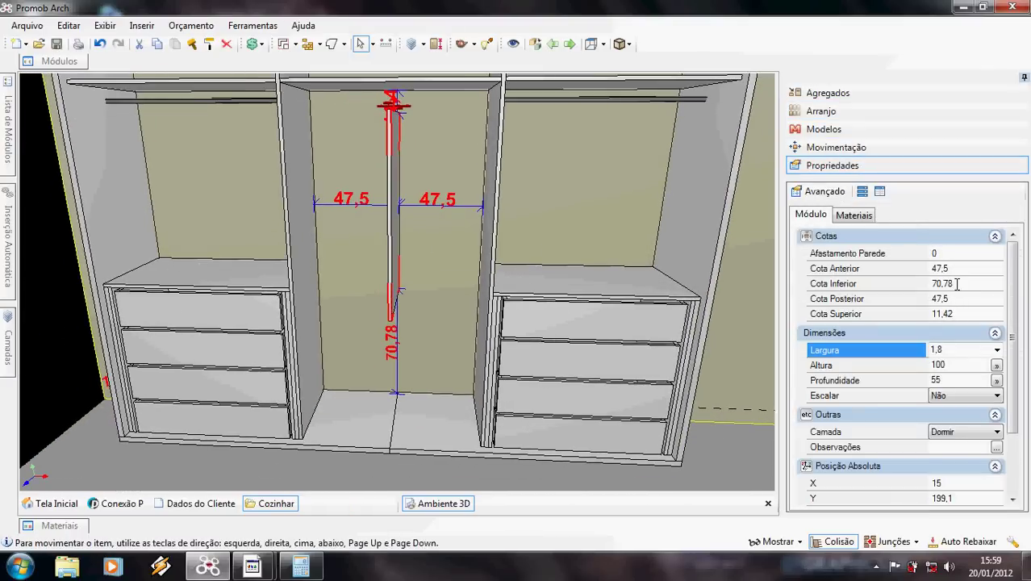
{"action": "left_click", "coordinate": [957, 283]}
{"action": "type", "text": "0"}
{"action": "key", "text": "Return"}
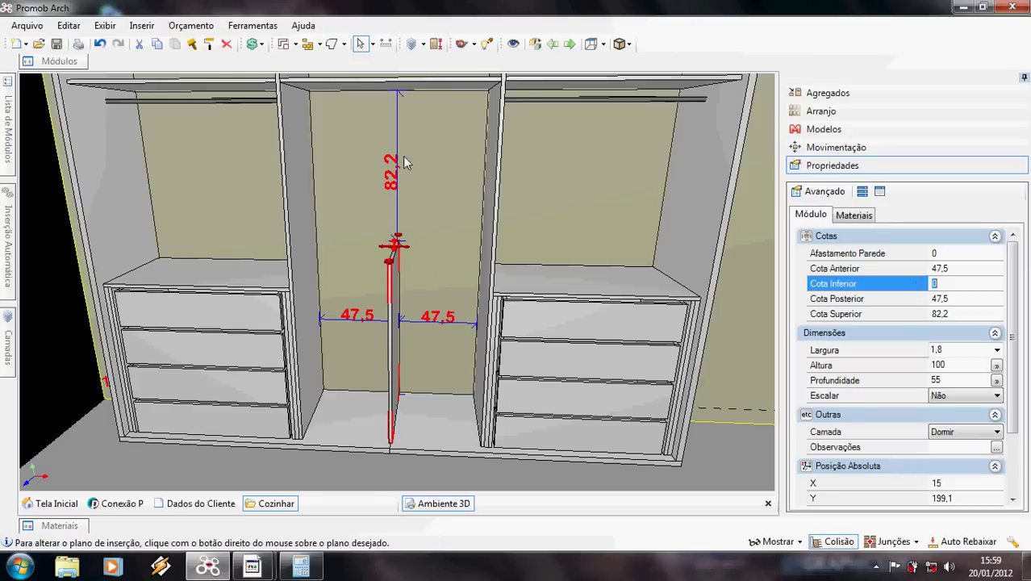
{"action": "left_click", "coordinate": [959, 365]}
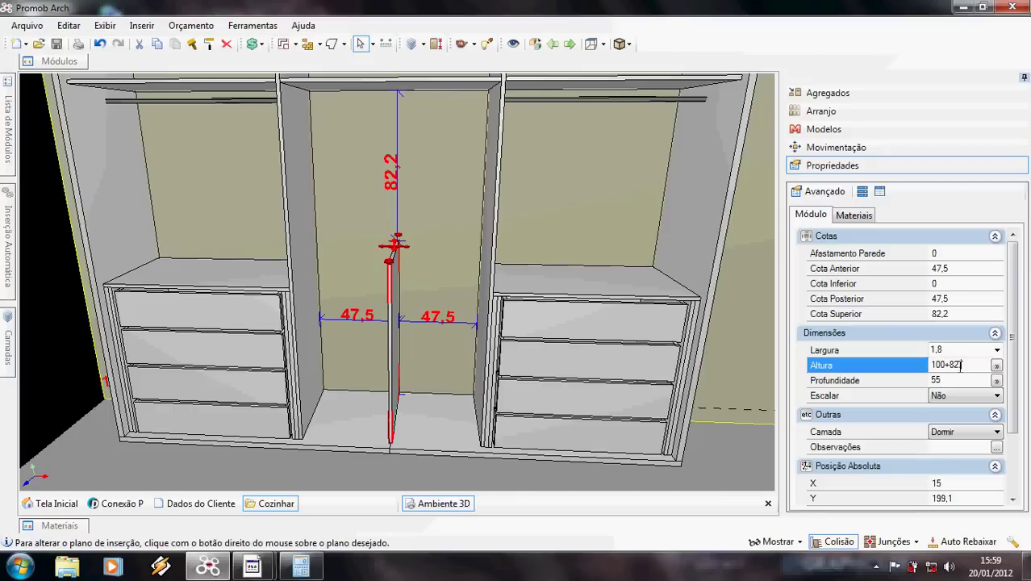
{"action": "type", "text": "+82,2"}
{"action": "key", "text": "Return"}
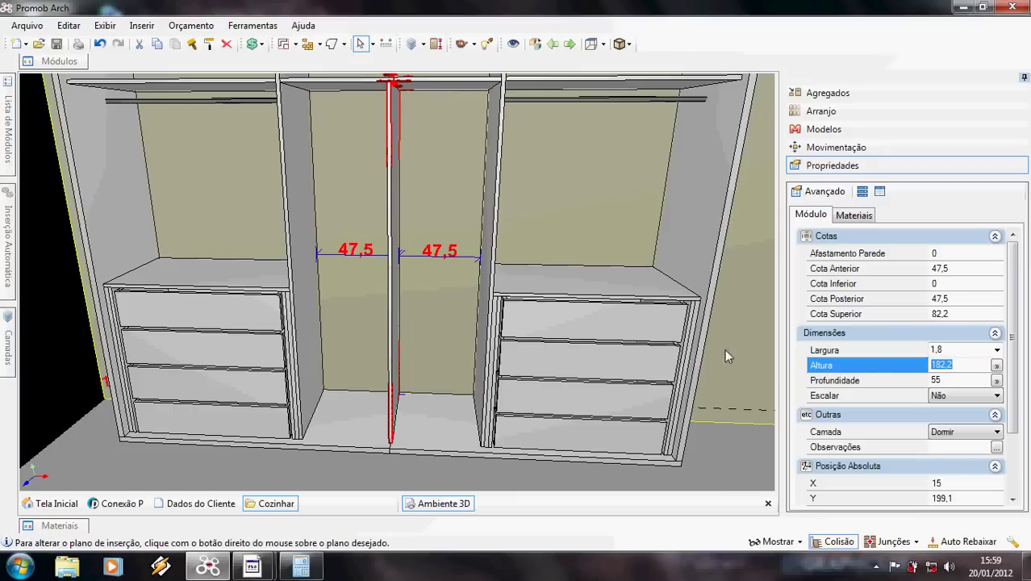
Set the middle divider's wall offset to 0,6 and its depth to 54,4
{"action": "middle_click_drag", "start_coordinate": [350, 325], "coordinate": [353, 258]}
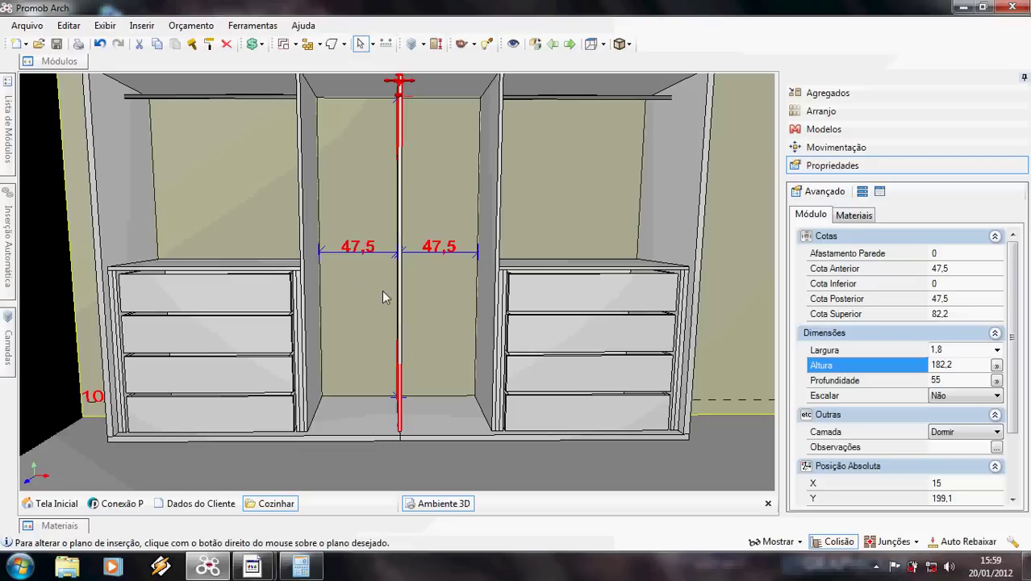
{"action": "middle_click_drag", "start_coordinate": [378, 293], "coordinate": [420, 306]}
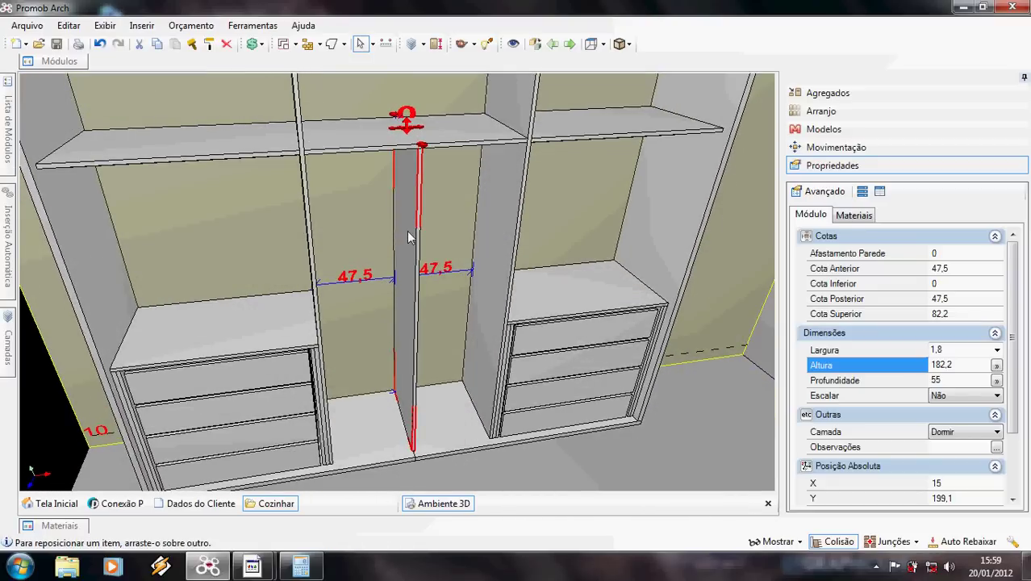
{"action": "left_click", "coordinate": [956, 253]}
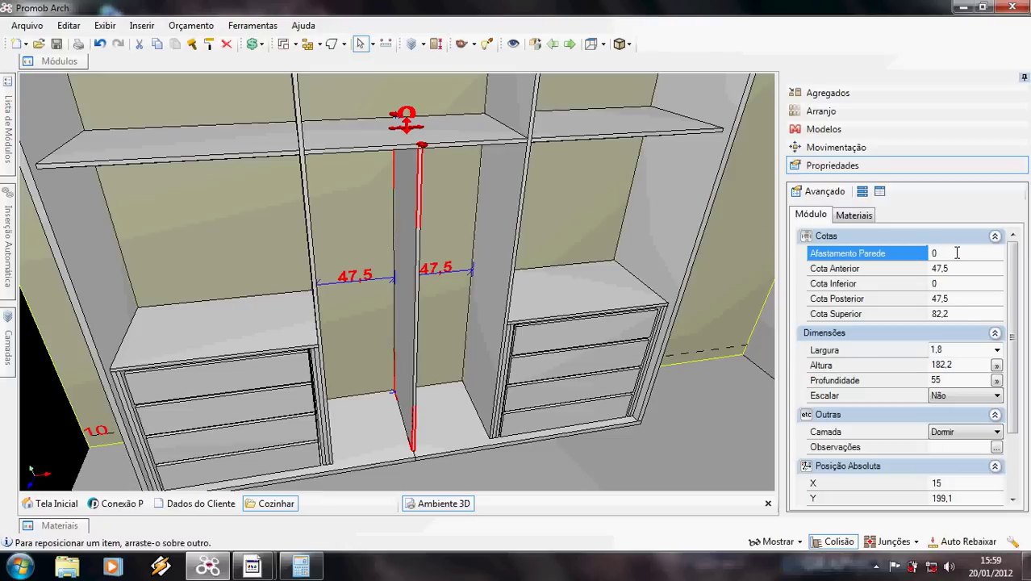
{"action": "type", "text": "0.6"}
{"action": "key", "text": "Return"}
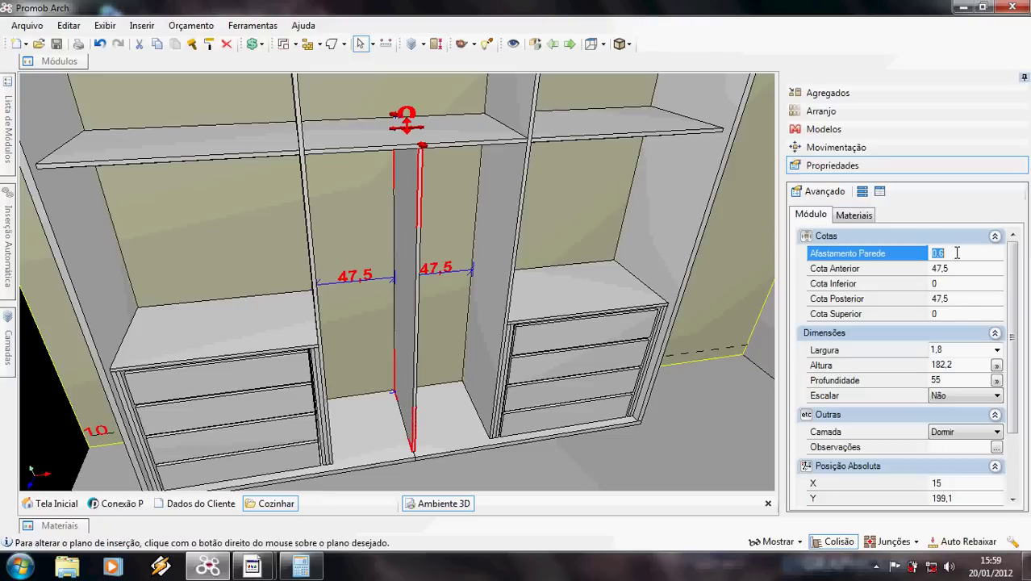
{"action": "left_click", "coordinate": [896, 379]}
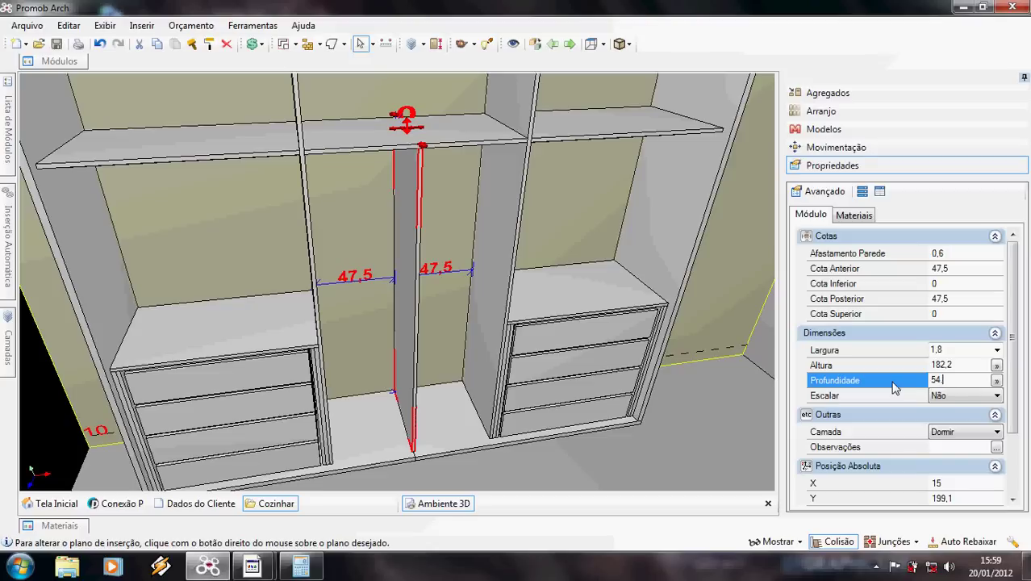
{"action": "key", "text": "Return"}
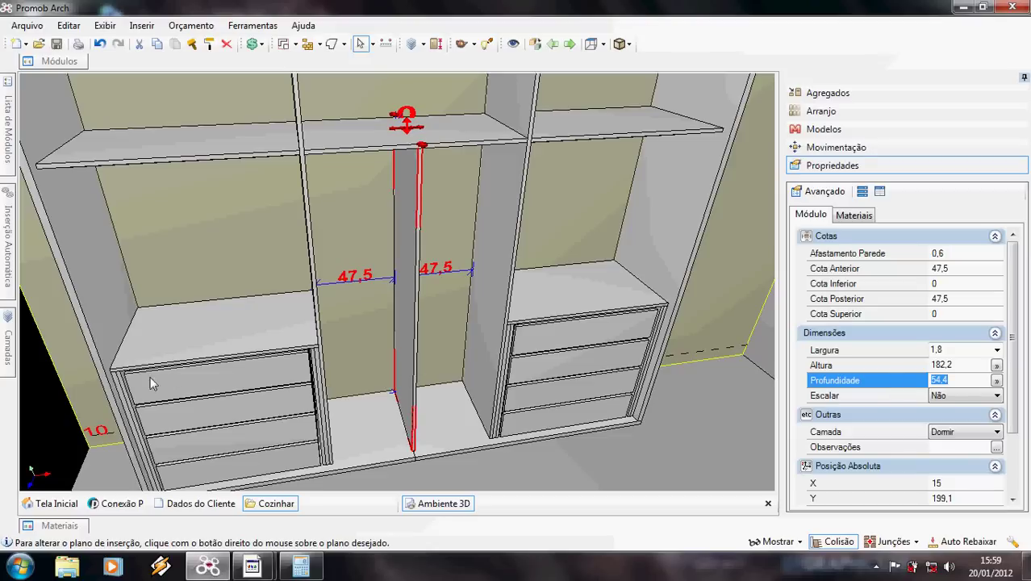
Examine the two drawer groups and the middle divider from several angles
{"action": "left_click", "coordinate": [268, 319]}
{"action": "left_click", "coordinate": [570, 304]}
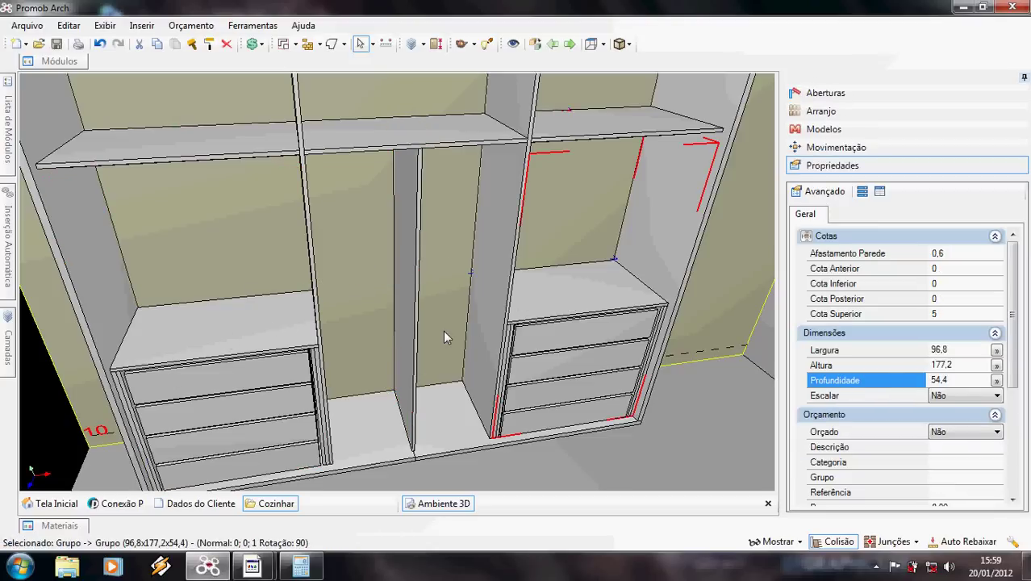
{"action": "left_click", "coordinate": [407, 298]}
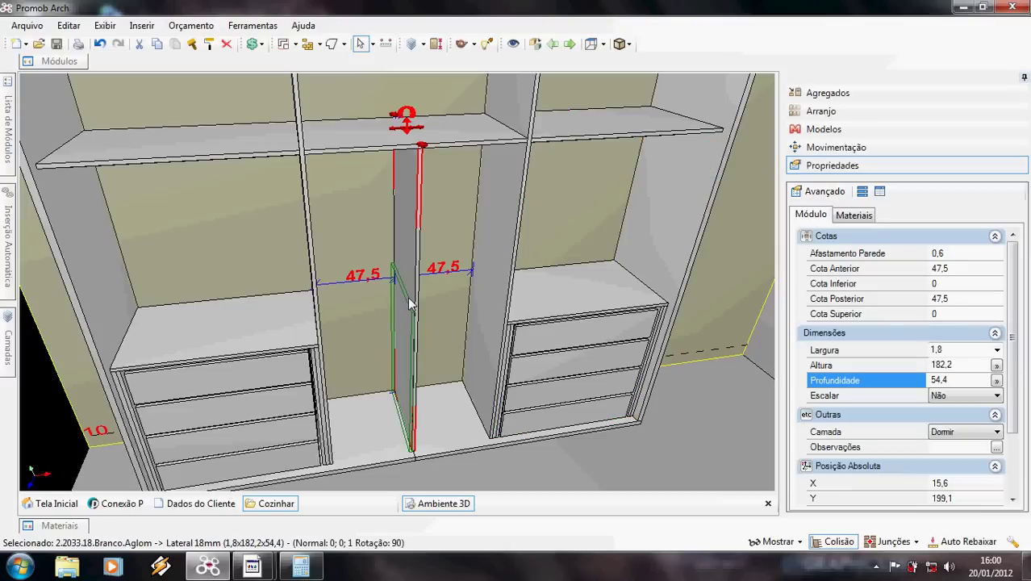
{"action": "middle_click_drag", "start_coordinate": [428, 305], "coordinate": [246, 170]}
{"action": "middle_click_drag", "start_coordinate": [361, 196], "coordinate": [380, 271]}
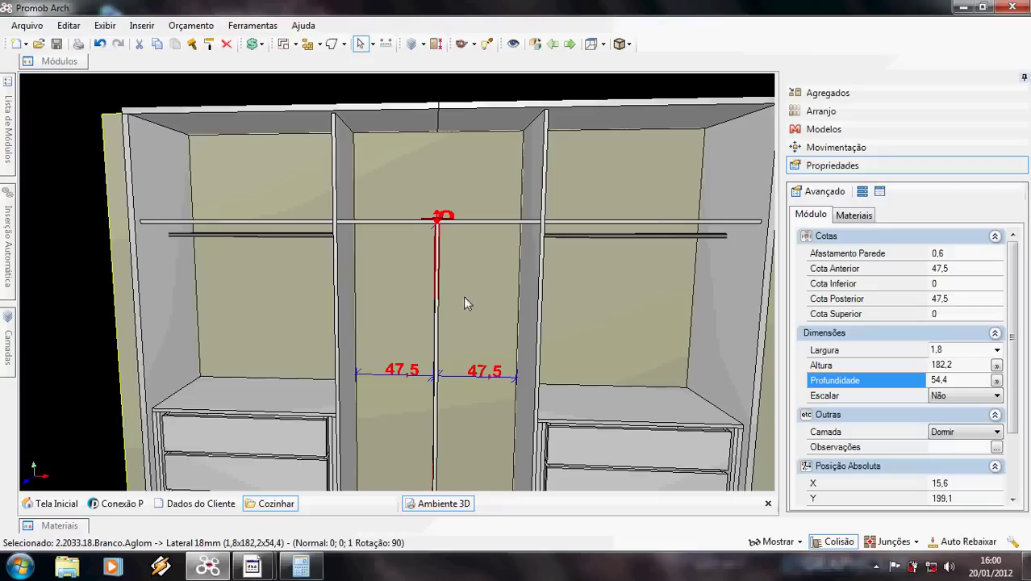
{"action": "middle_click_drag", "start_coordinate": [402, 285], "coordinate": [254, 145]}
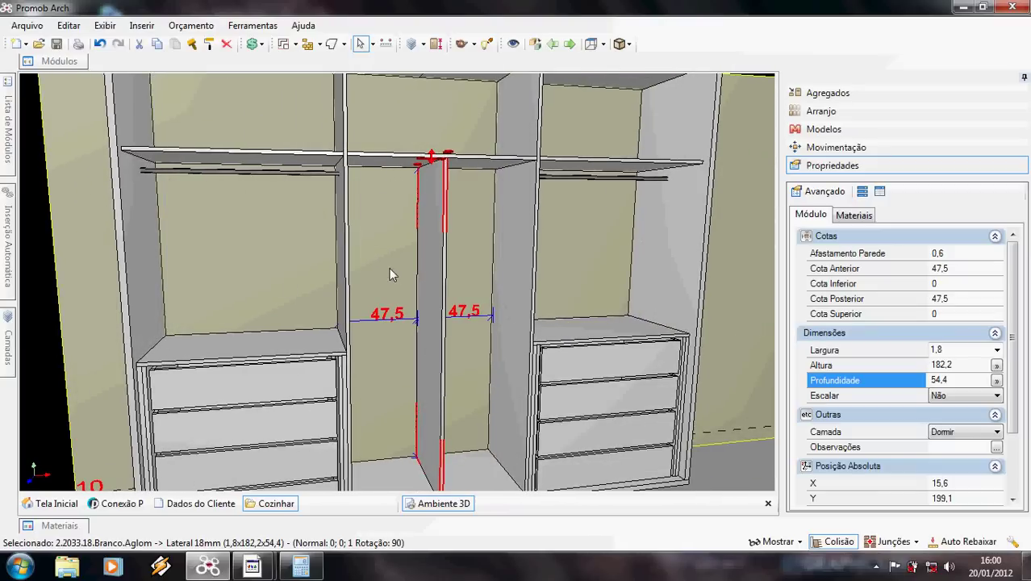
{"action": "scroll", "coordinate": [388, 275], "scroll_direction": "up", "scroll_amount": 4}
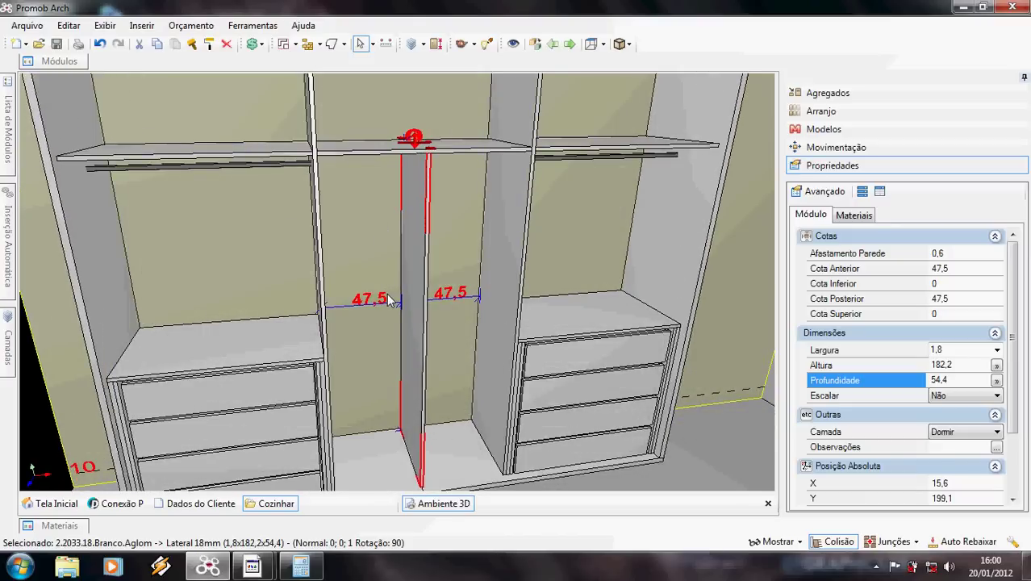
Insert an 18 mm base panel (Base 18mm) from the bedroom composition bases as a shelf in the middle compartment
{"action": "middle_click_drag", "start_coordinate": [391, 275], "coordinate": [377, 212]}
{"action": "right_click_drag", "start_coordinate": [376, 212], "coordinate": [350, 205]}
{"action": "mouse_move", "coordinate": [77, 64]}
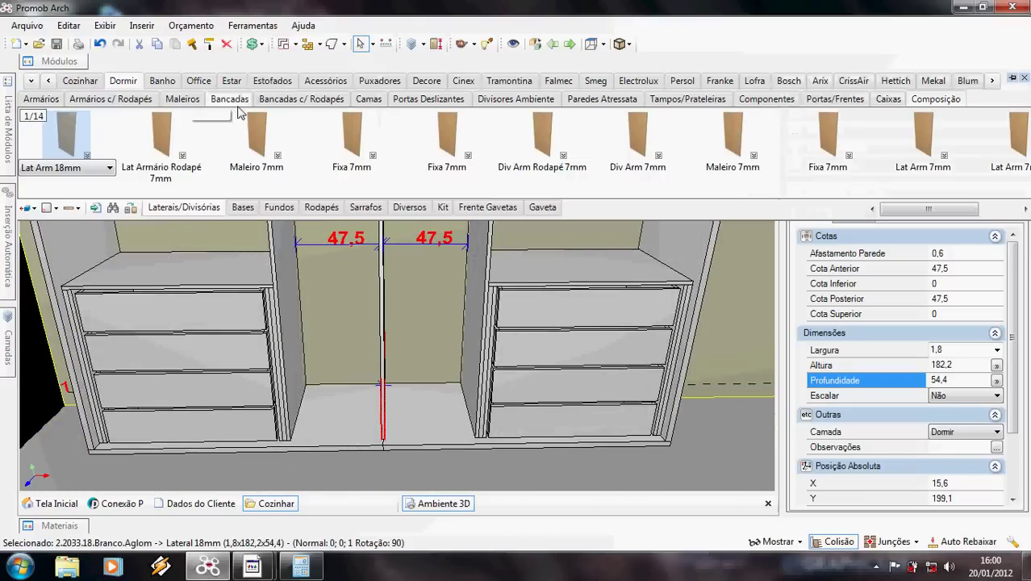
{"action": "left_click", "coordinate": [244, 206]}
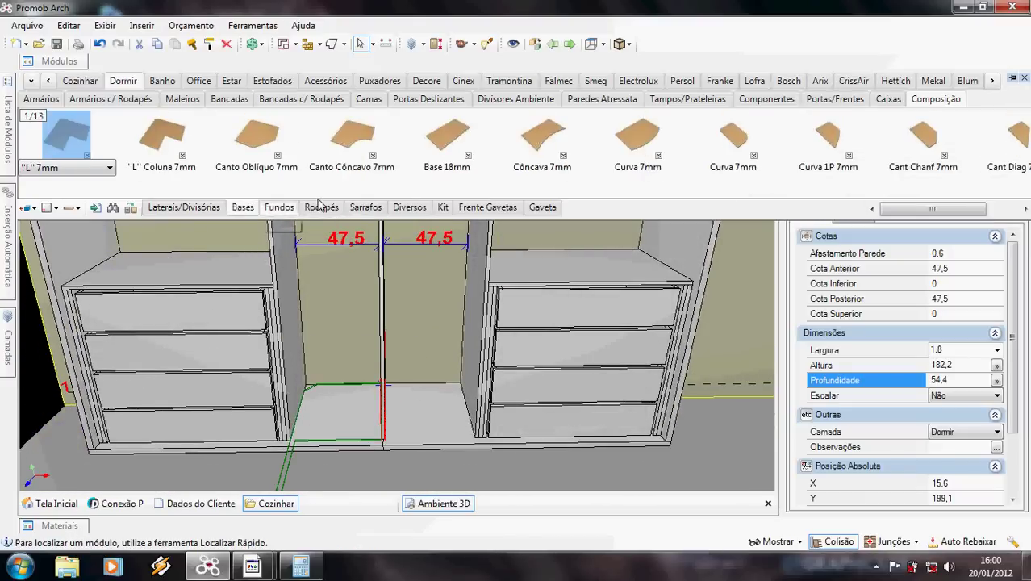
{"action": "left_click", "coordinate": [448, 134]}
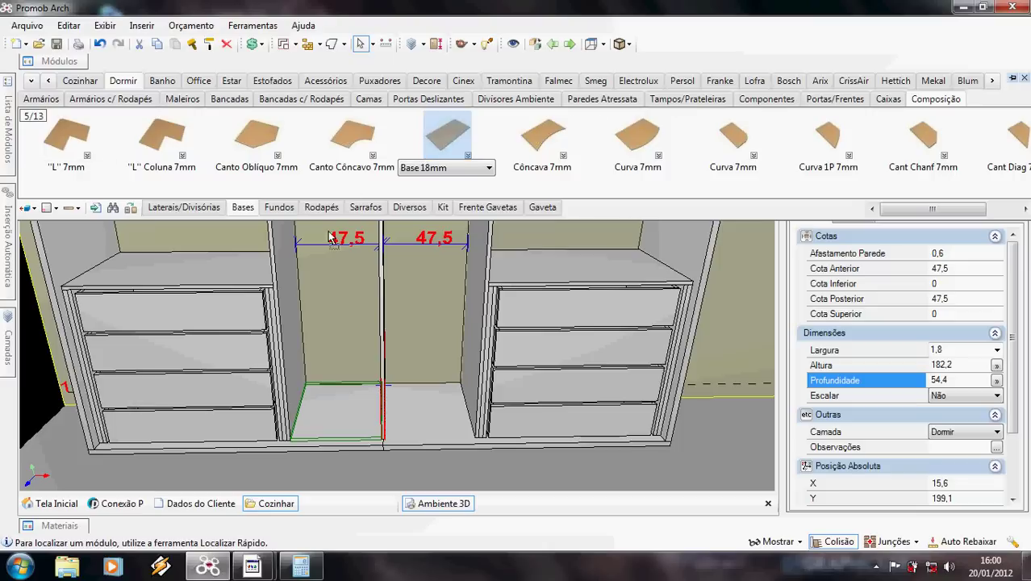
{"action": "left_click_drag", "start_coordinate": [328, 231], "coordinate": [333, 258]}
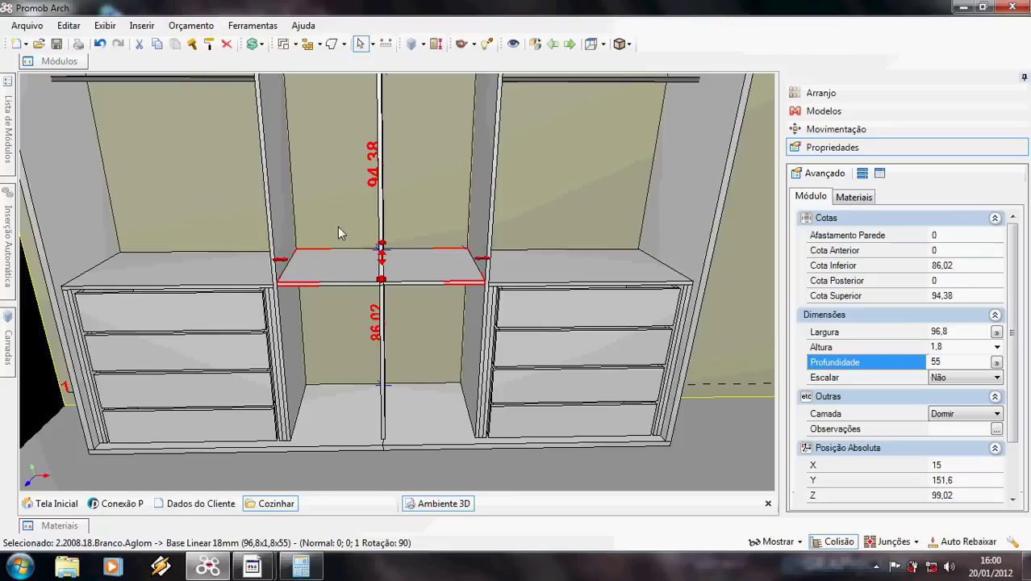
Set the middle shelf's width to 47,5 so it fills only the left half beside the divider
{"action": "left_click", "coordinate": [278, 187]}
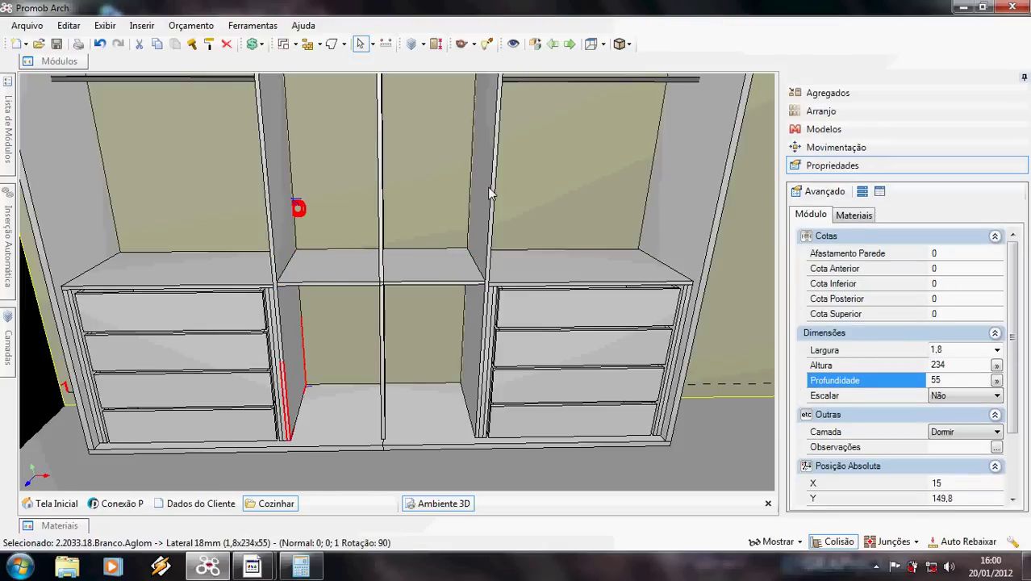
{"action": "left_click", "coordinate": [413, 258]}
{"action": "left_click", "coordinate": [909, 336]}
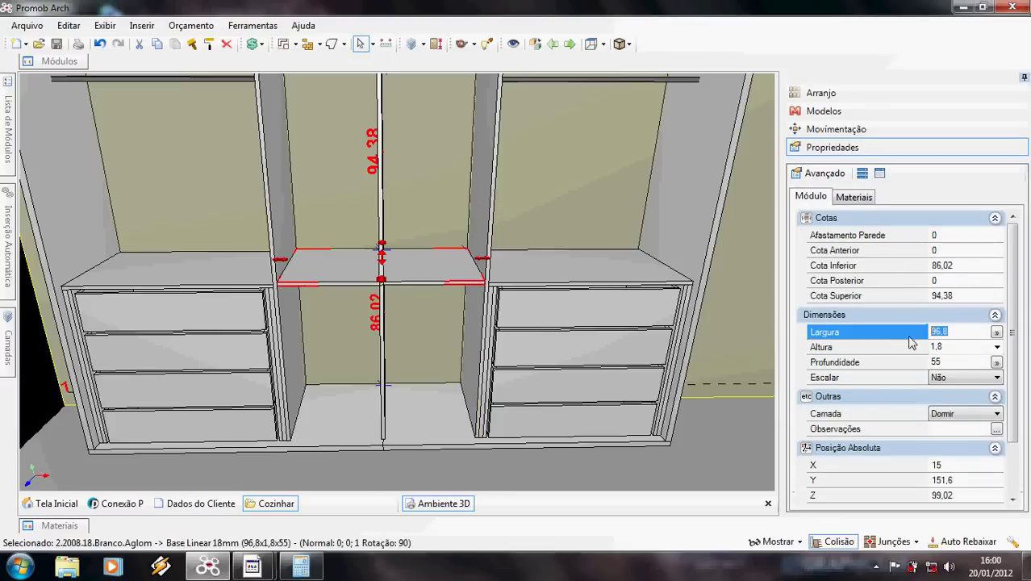
{"action": "type", "text": "47.5"}
{"action": "key", "text": "Return"}
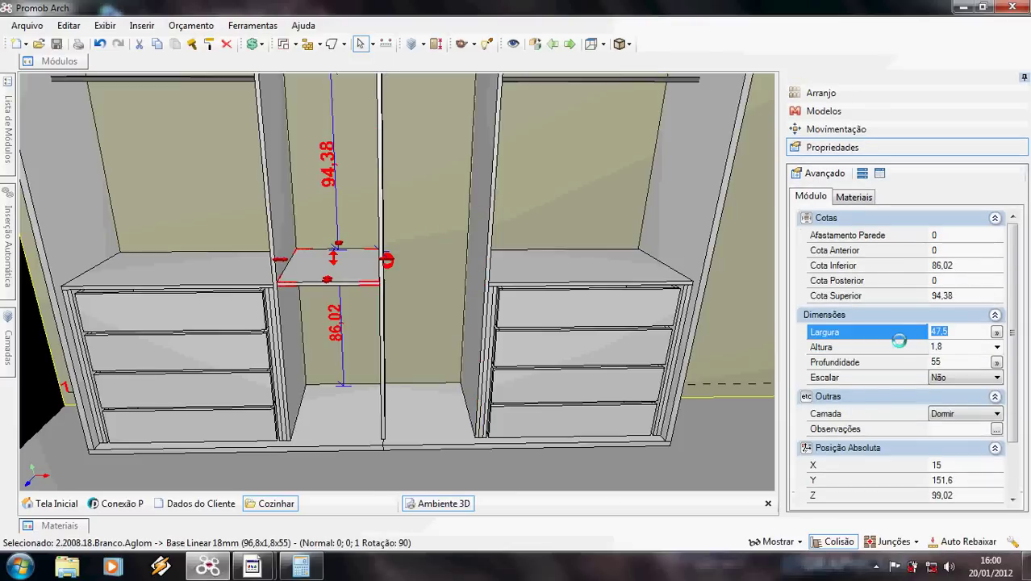
{"action": "middle_click_drag", "start_coordinate": [397, 324], "coordinate": [391, 302]}
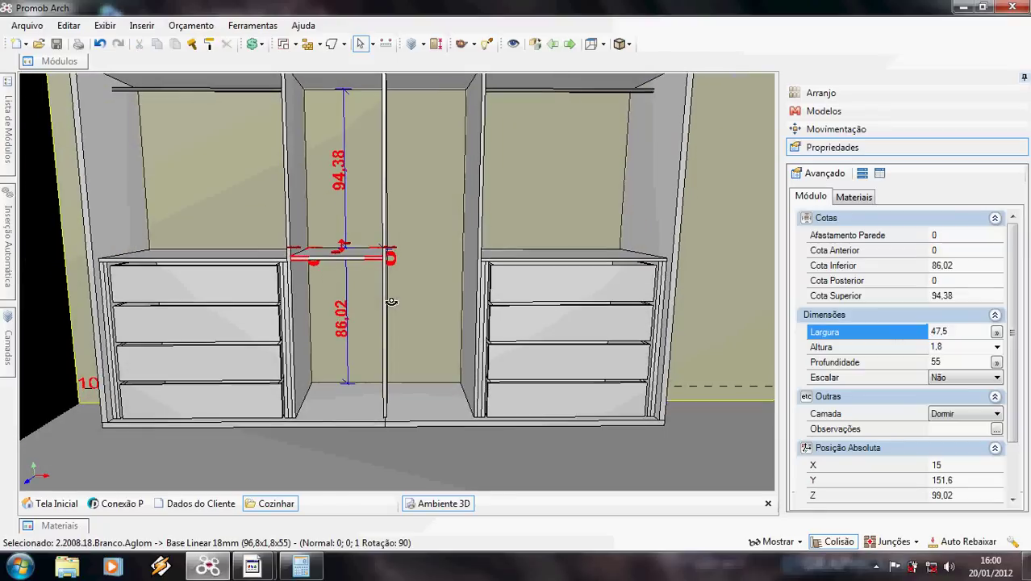
Try a bottom offset of 50 for the shelf in the left half of the middle compartment
{"action": "scroll", "coordinate": [383, 301], "scroll_direction": "up", "scroll_amount": 2}
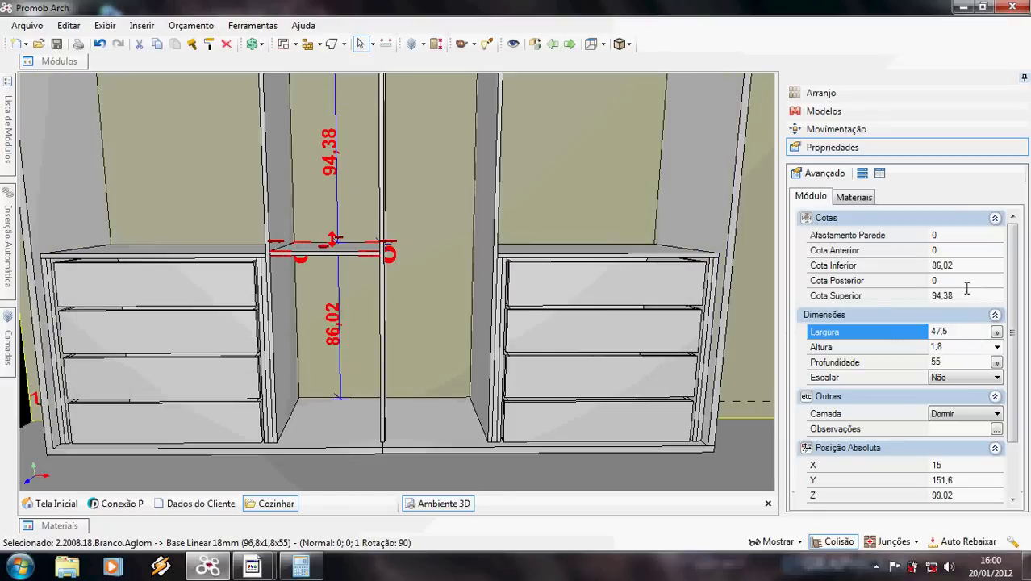
{"action": "left_click", "coordinate": [958, 266]}
{"action": "type", "text": "5"}
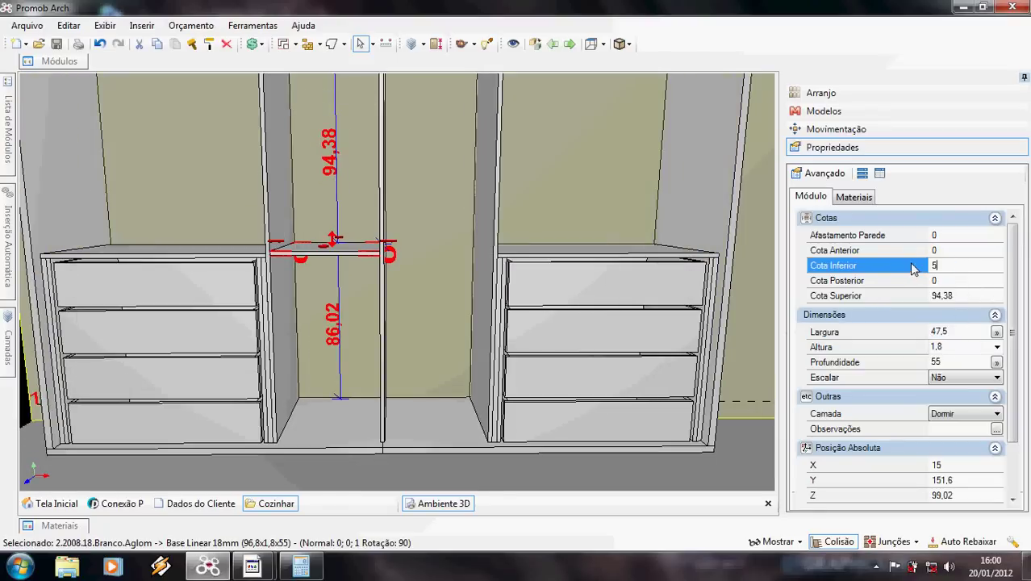
{"action": "type", "text": "0"}
{"action": "key", "text": "Return"}
{"action": "middle_click_drag", "start_coordinate": [354, 153], "coordinate": [338, 246]}
{"action": "scroll", "coordinate": [356, 289], "scroll_direction": "down", "scroll_amount": 3}
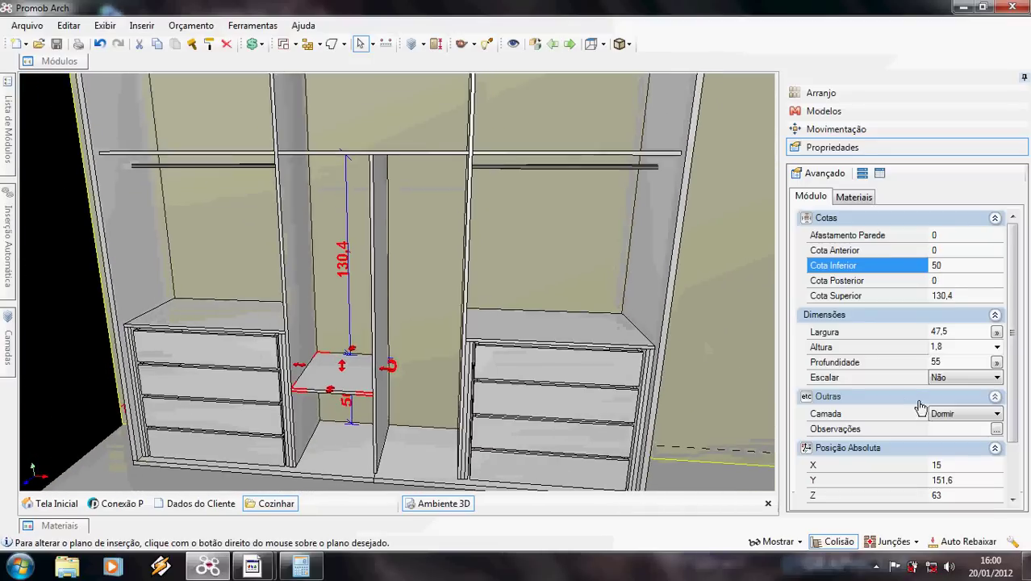
Set the bottom offset of the shelf beside the middle divider to 40
{"action": "left_click", "coordinate": [938, 266]}
{"action": "type", "text": "40"}
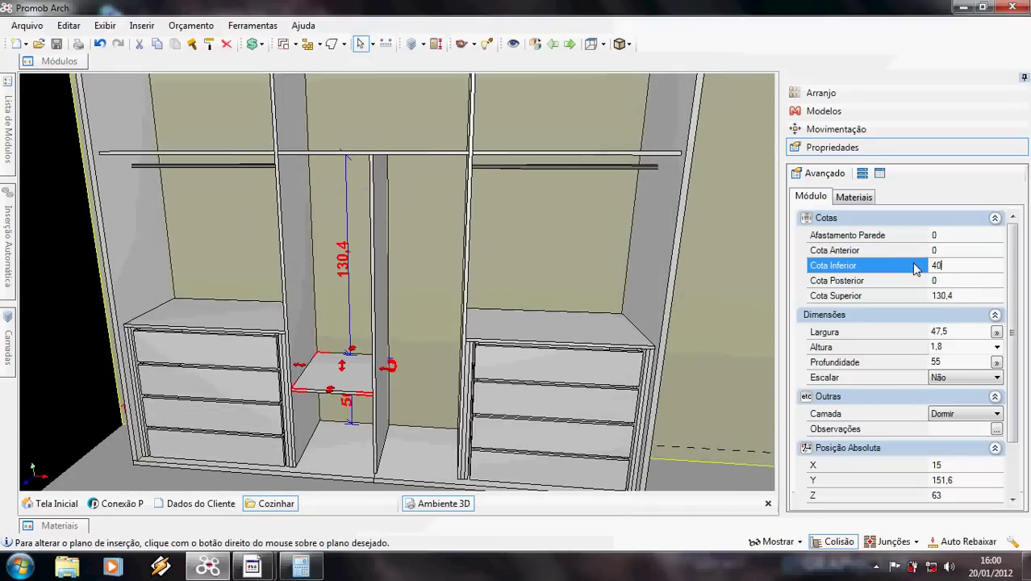
{"action": "key", "text": "Return"}
{"action": "middle_click_drag", "start_coordinate": [364, 438], "coordinate": [375, 347]}
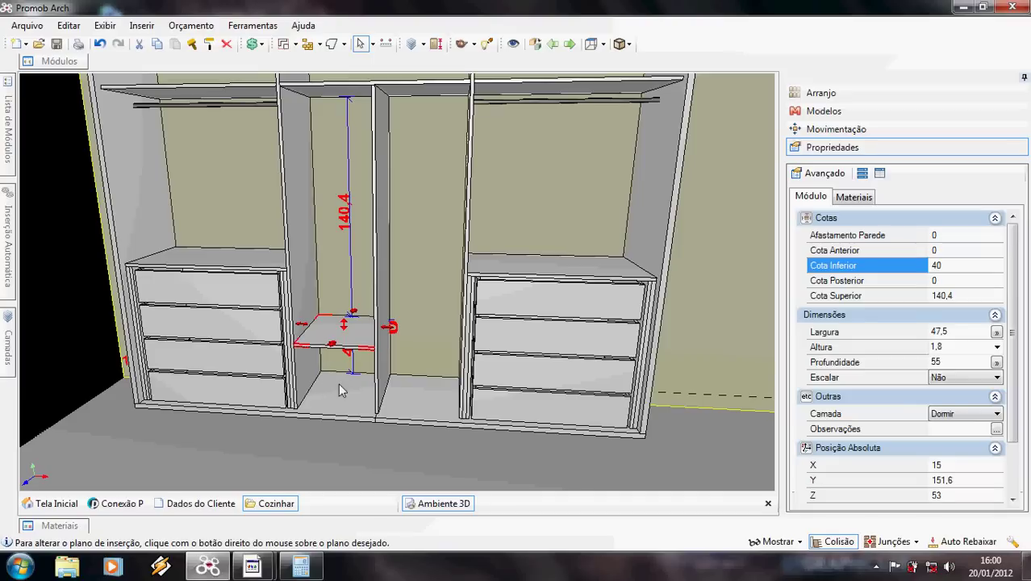
{"action": "middle_click_drag", "start_coordinate": [334, 379], "coordinate": [758, 216]}
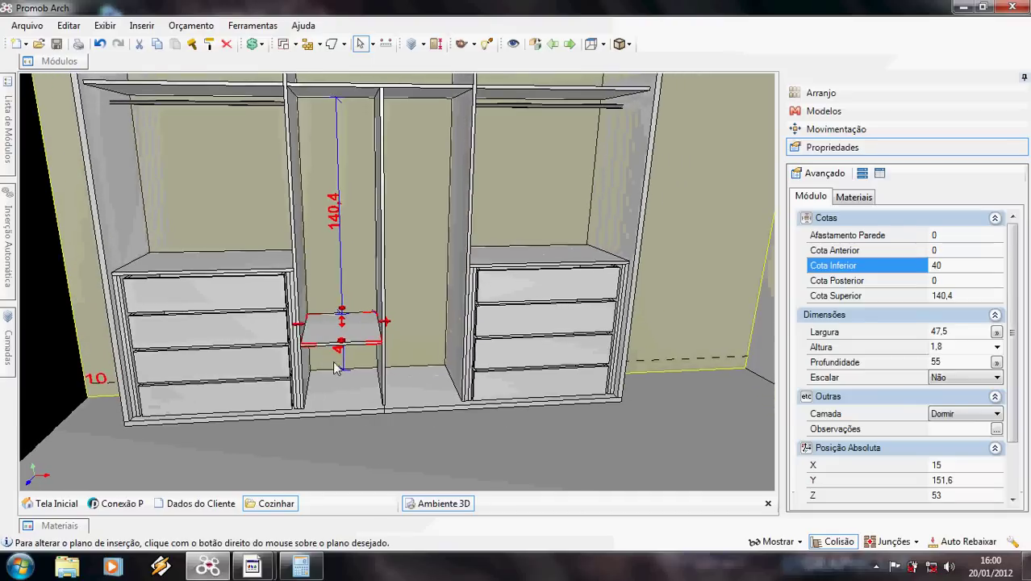
Copy the shelf into the right half of the middle compartment with a linear array of 2 along X, 1,8 apart
{"action": "left_click", "coordinate": [822, 94]}
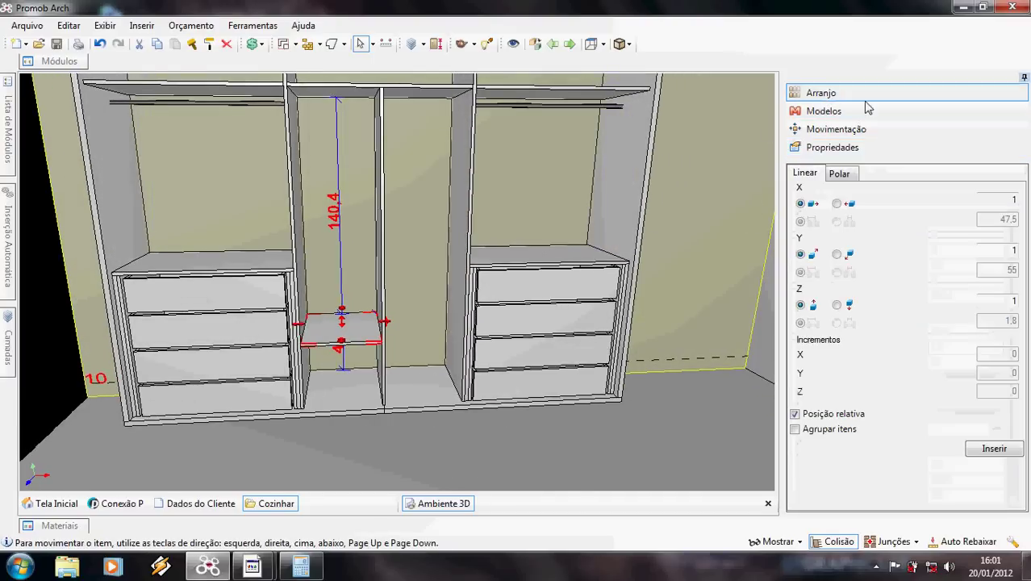
{"action": "left_click", "coordinate": [1022, 195]}
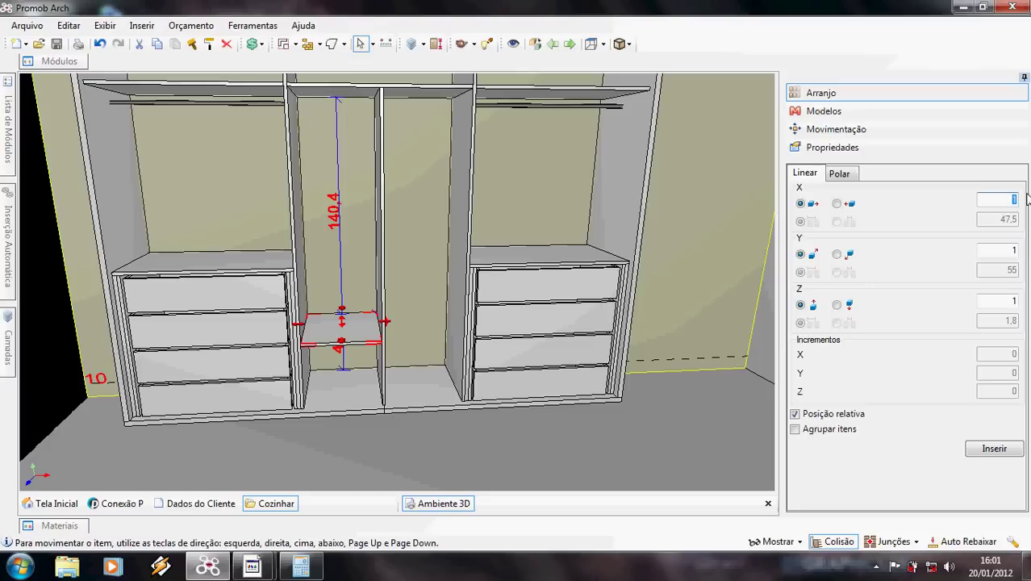
{"action": "left_click", "coordinate": [836, 221]}
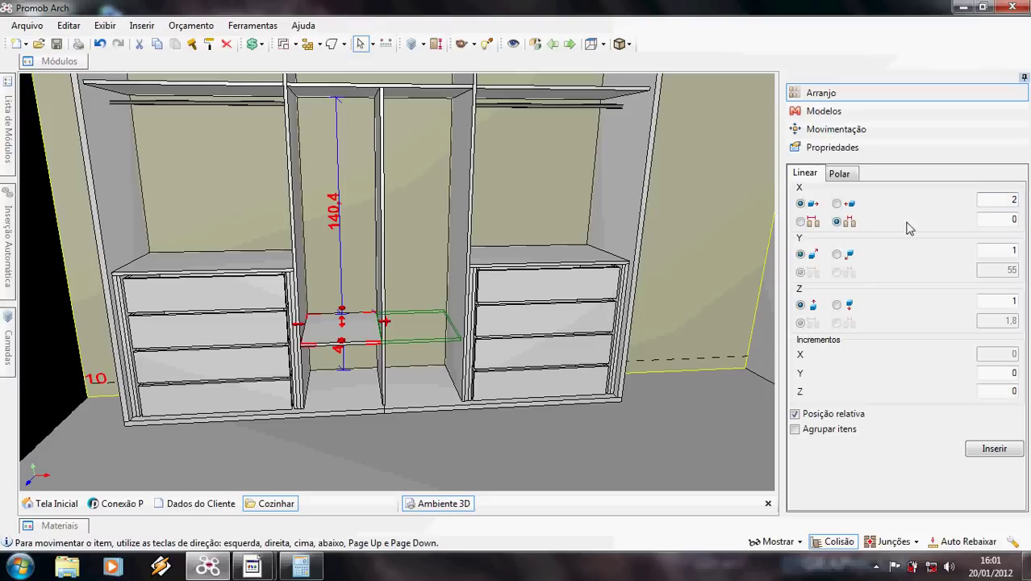
{"action": "type", "text": "0"}
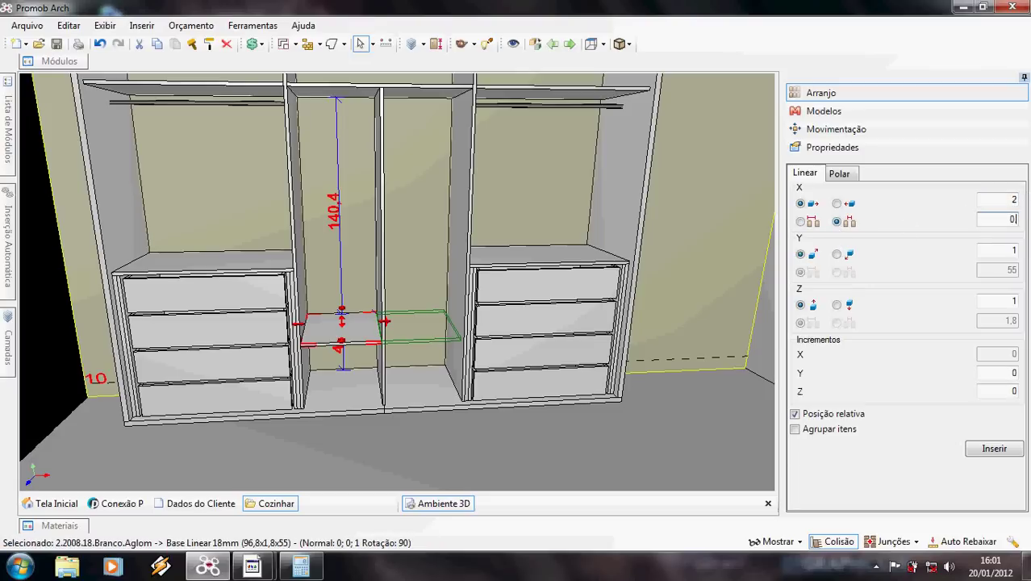
{"action": "type", "text": ".2"}
{"action": "key", "text": "Return"}
{"action": "left_click_drag", "start_coordinate": [992, 218], "coordinate": [1020, 218]}
{"action": "type", "text": "1.8"}
{"action": "key", "text": "Return"}
{"action": "left_click", "coordinate": [985, 450]}
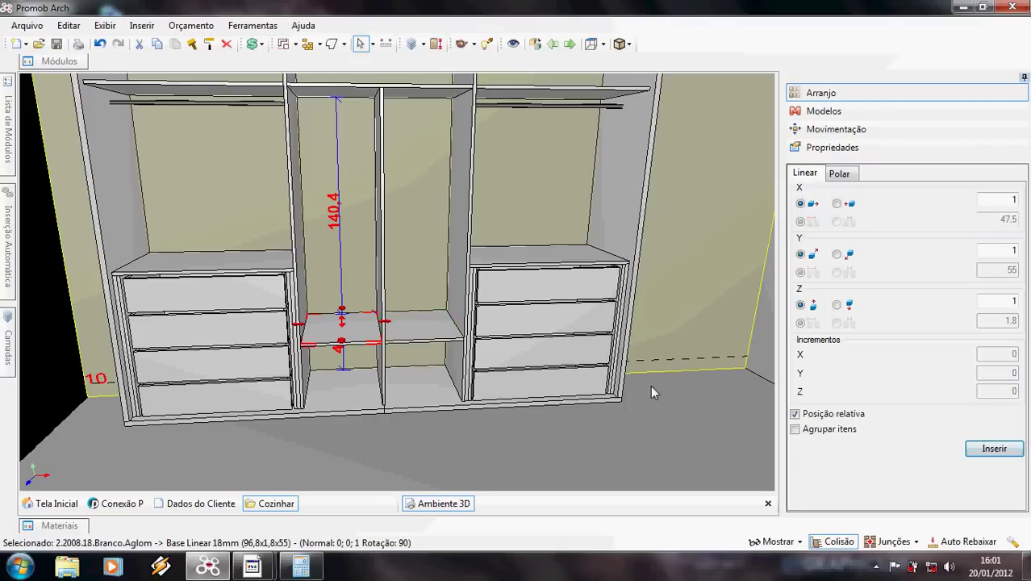
Set the left middle shelf's wall offset to 0,6 and its depth to 54,4
{"action": "left_click", "coordinate": [877, 147]}
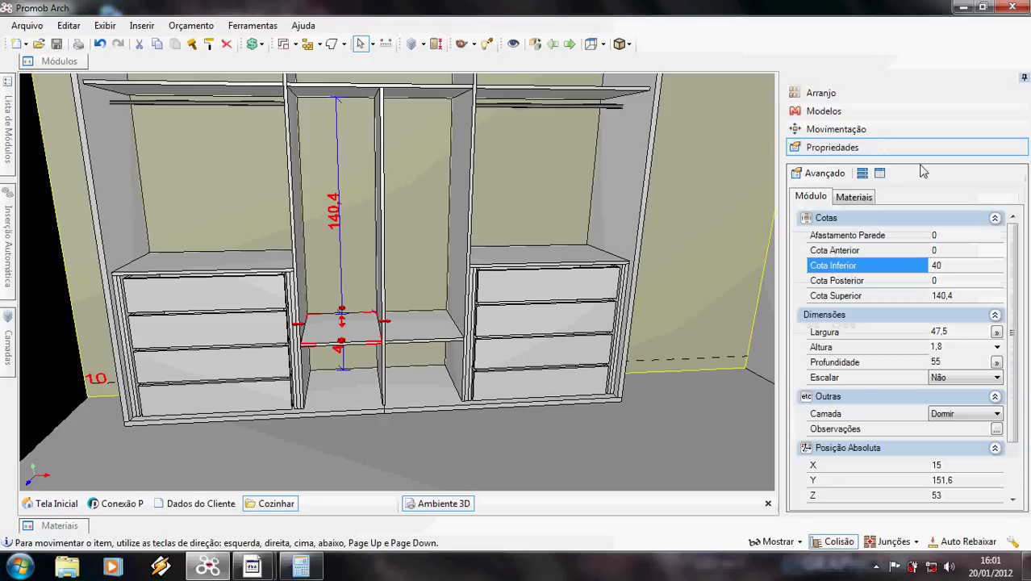
{"action": "left_click", "coordinate": [947, 234]}
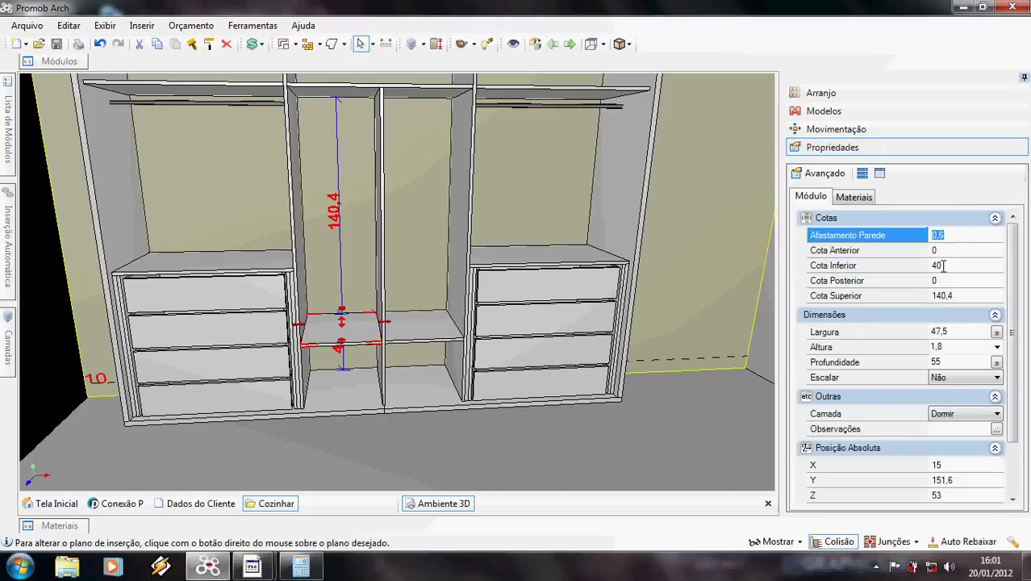
{"action": "left_click", "coordinate": [942, 362]}
{"action": "type", "text": "54,4"}
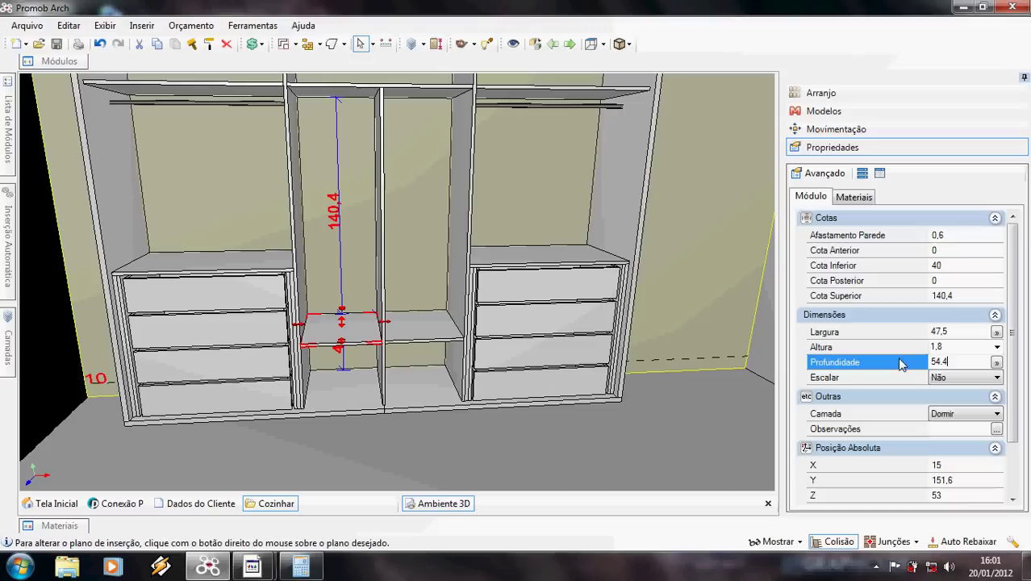
{"action": "key", "text": "Return"}
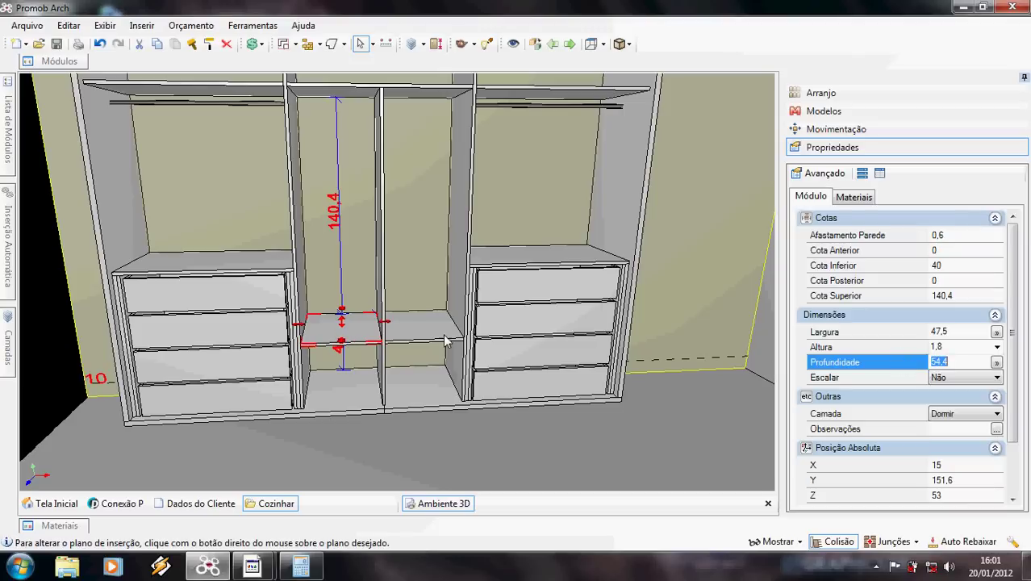
Delete the copied shelf from the right half of the middle compartment
{"action": "left_click", "coordinate": [442, 340]}
{"action": "key", "text": "Delete"}
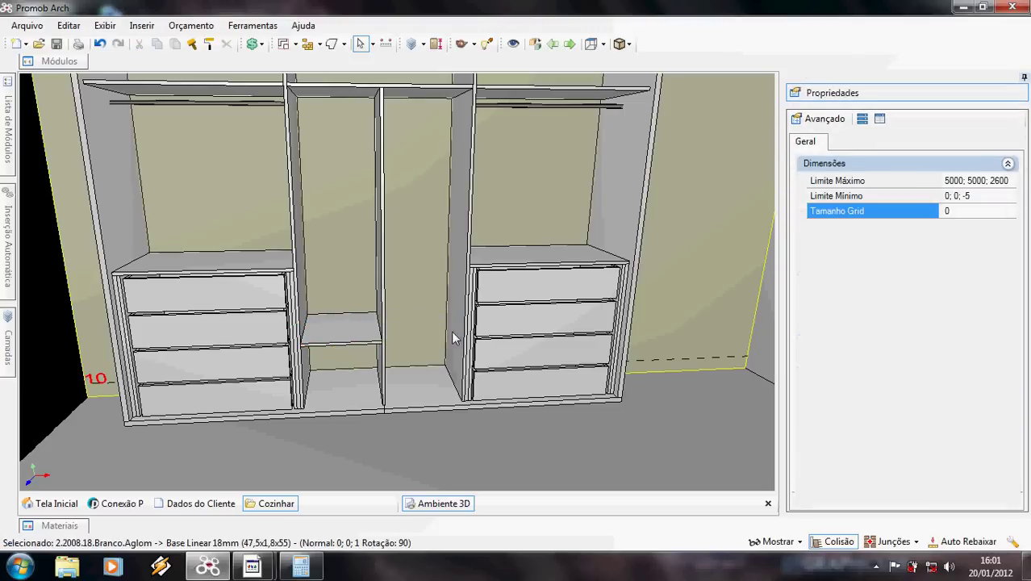
{"action": "middle_click_drag", "start_coordinate": [321, 339], "coordinate": [328, 372]}
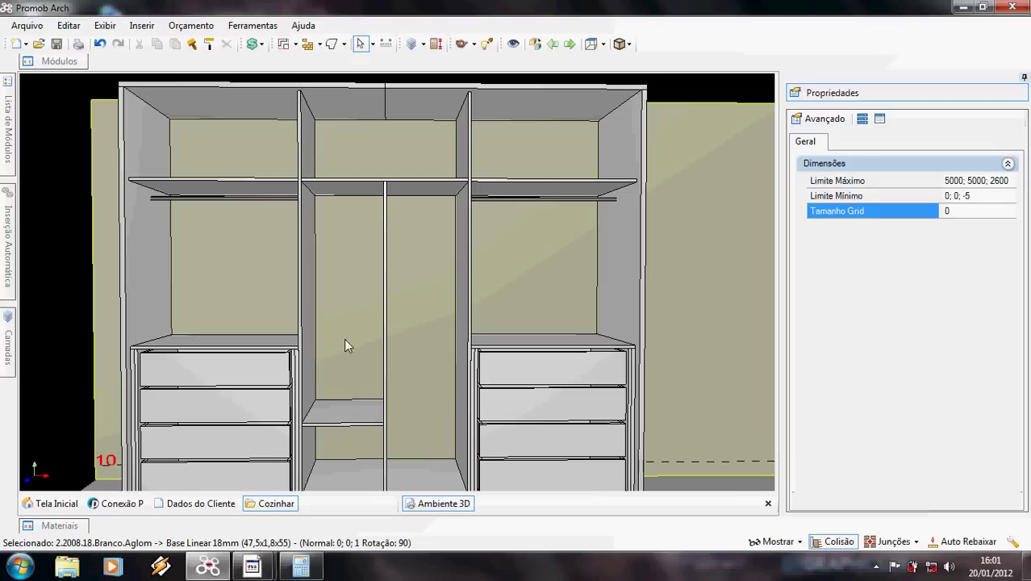
Switch to the Calculator and divide the 140,4 clear height above the left middle shelf by 3 and by 4
{"action": "left_click", "coordinate": [337, 410]}
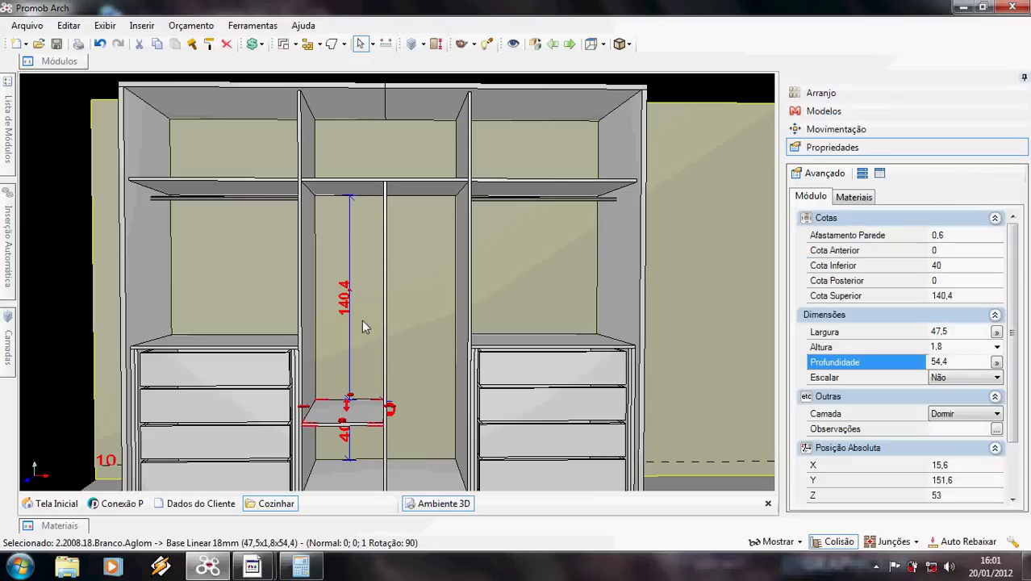
{"action": "left_click", "coordinate": [300, 567]}
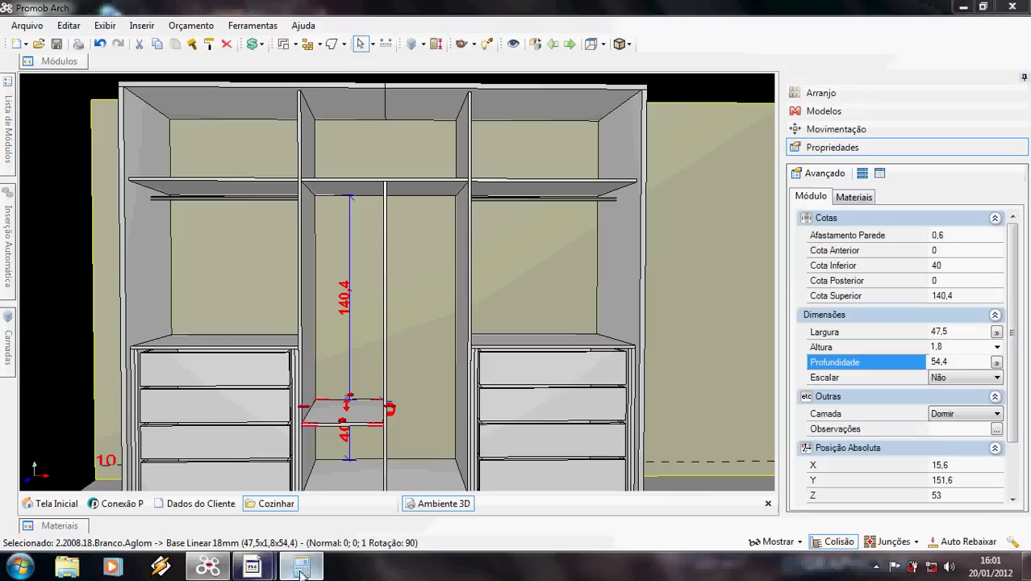
{"action": "type", "text": "1"}
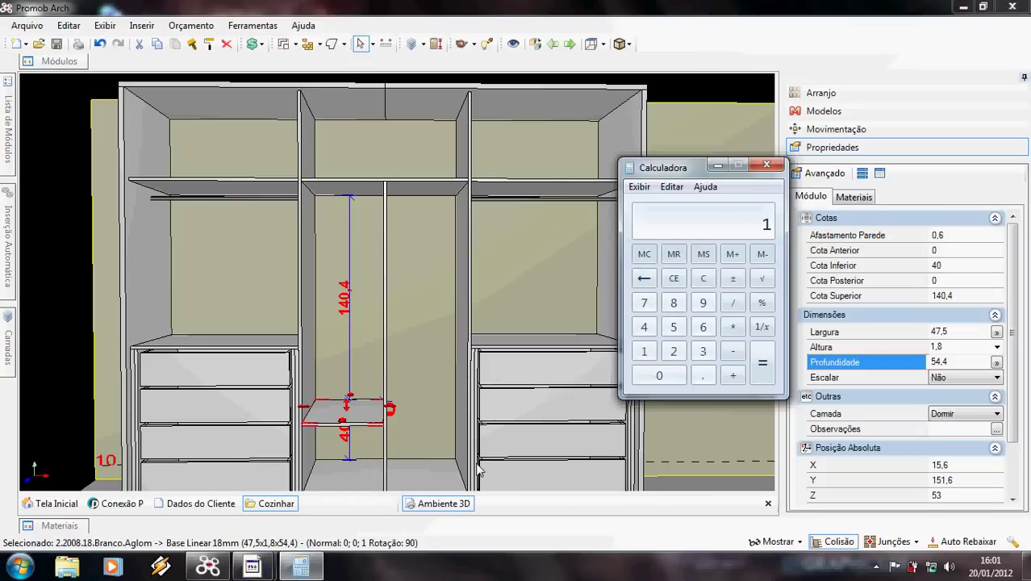
{"action": "type", "text": "40,4"}
{"action": "key", "text": "minus"}
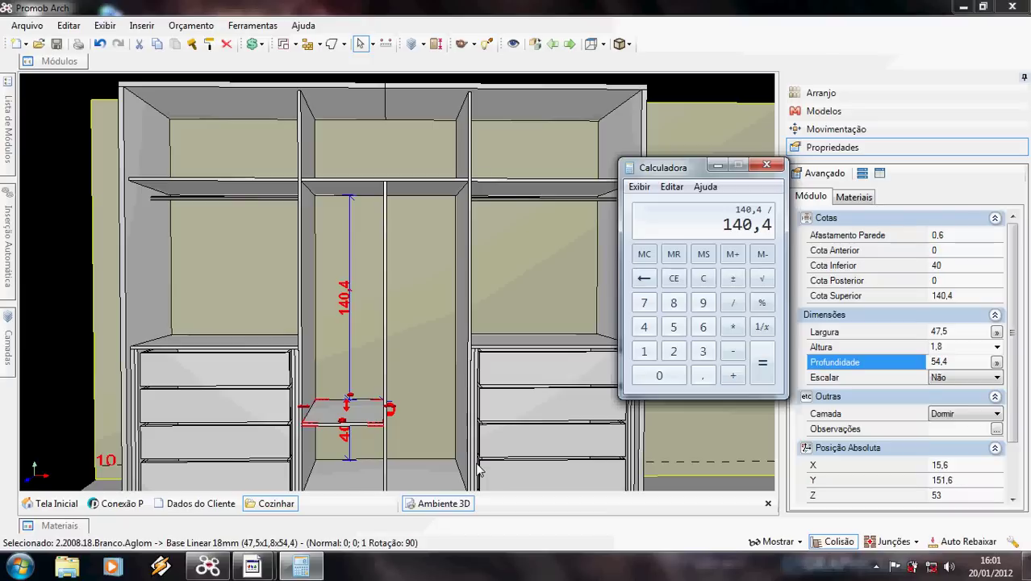
{"action": "type", "text": "3"}
{"action": "key", "text": "Return"}
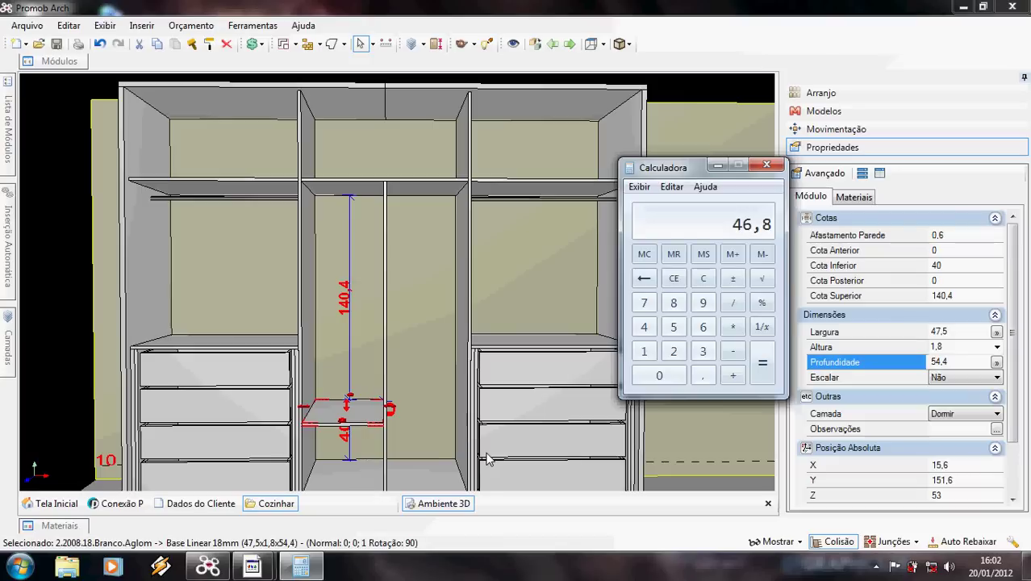
{"action": "type", "text": "140"}
{"action": "type", "text": ",4 / "}
{"action": "type", "text": "4"}
{"action": "key", "text": "Return"}
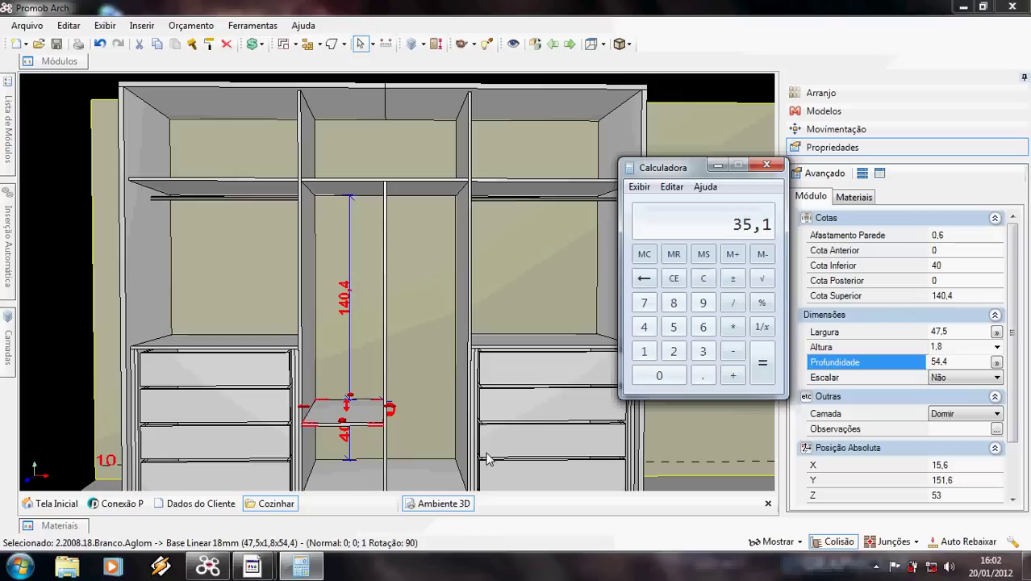
Calculate the even shelf spacing: multiply 3 by 1,8, subtract the resulting 5,4 from 140,4 and divide by 4
{"action": "type", "text": "3"}
{"action": "type", "text": "1,8"}
{"action": "key", "text": "Return"}
{"action": "type", "text": "140,4"}
{"action": "key", "text": "minus"}
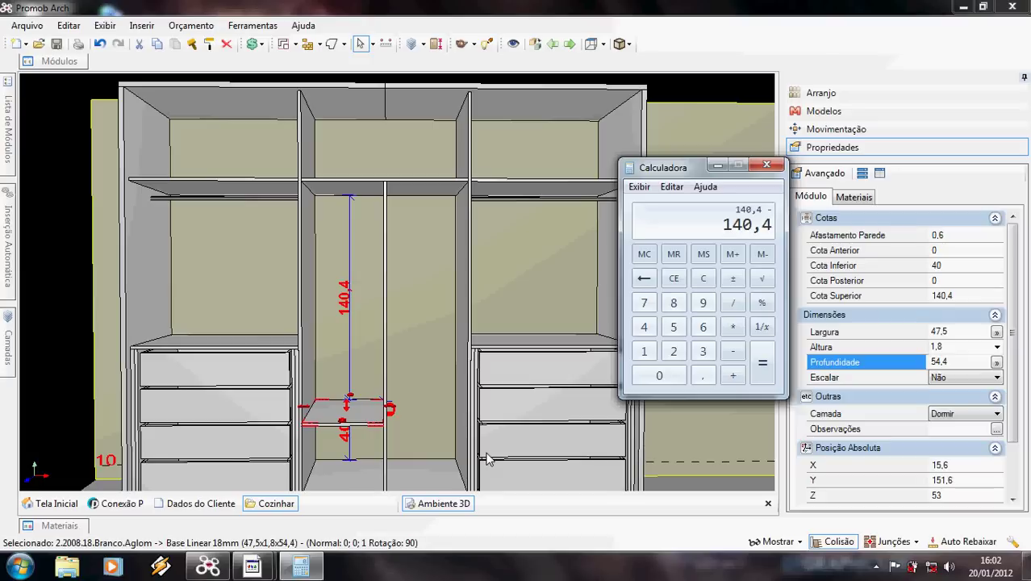
{"action": "type", "text": "5,4"}
{"action": "key", "text": "Return"}
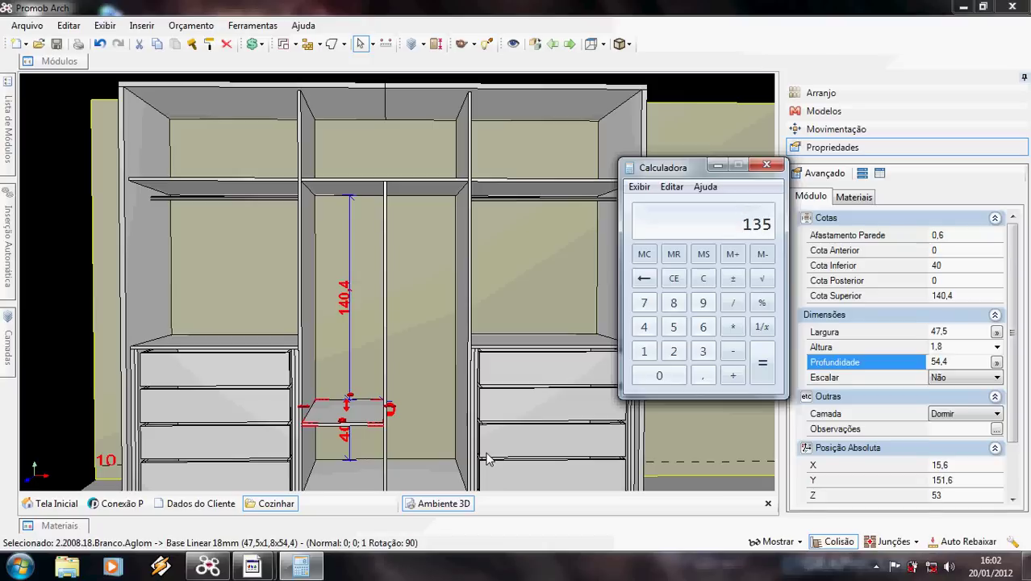
{"action": "key", "text": "slash"}
{"action": "type", "text": "4"}
{"action": "key", "text": "Return"}
Set up a linear array of the left middle shelf with 4 items upward and a 33,75 gap between them
{"action": "left_click", "coordinate": [370, 415]}
{"action": "left_click", "coordinate": [831, 93]}
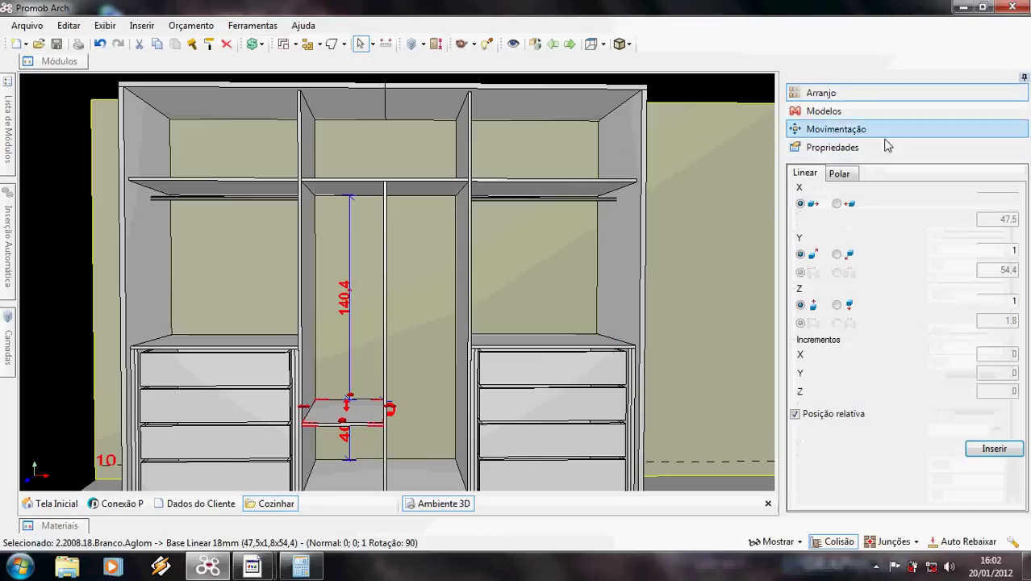
{"action": "left_click", "coordinate": [1014, 301]}
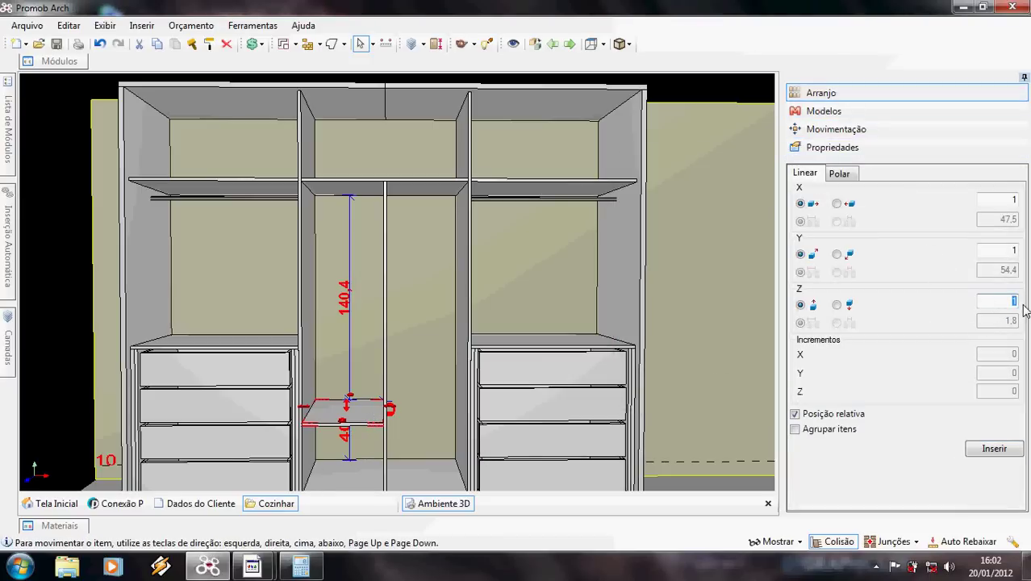
{"action": "type", "text": "4"}
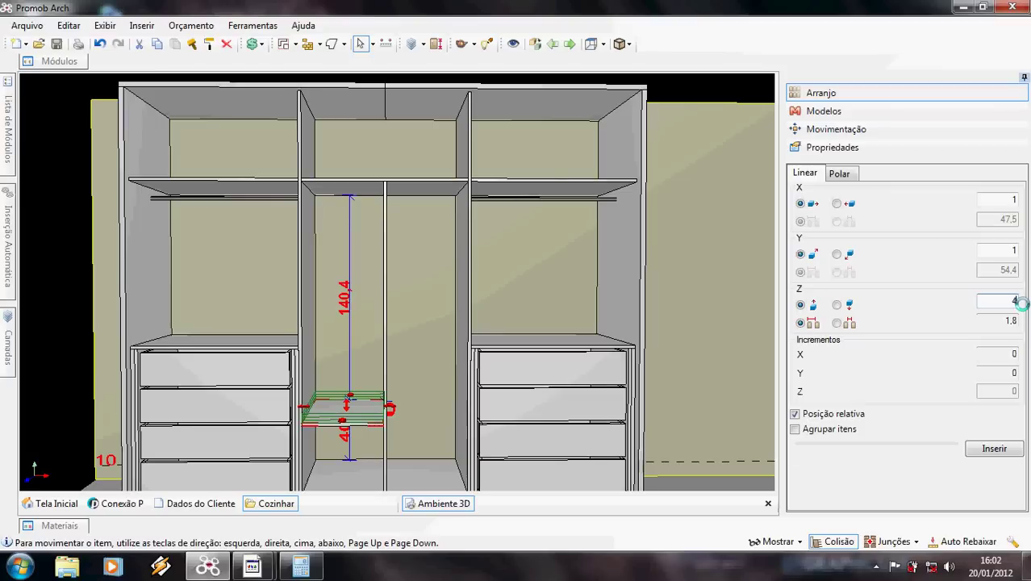
{"action": "left_click", "coordinate": [846, 324]}
{"action": "left_click", "coordinate": [1000, 321]}
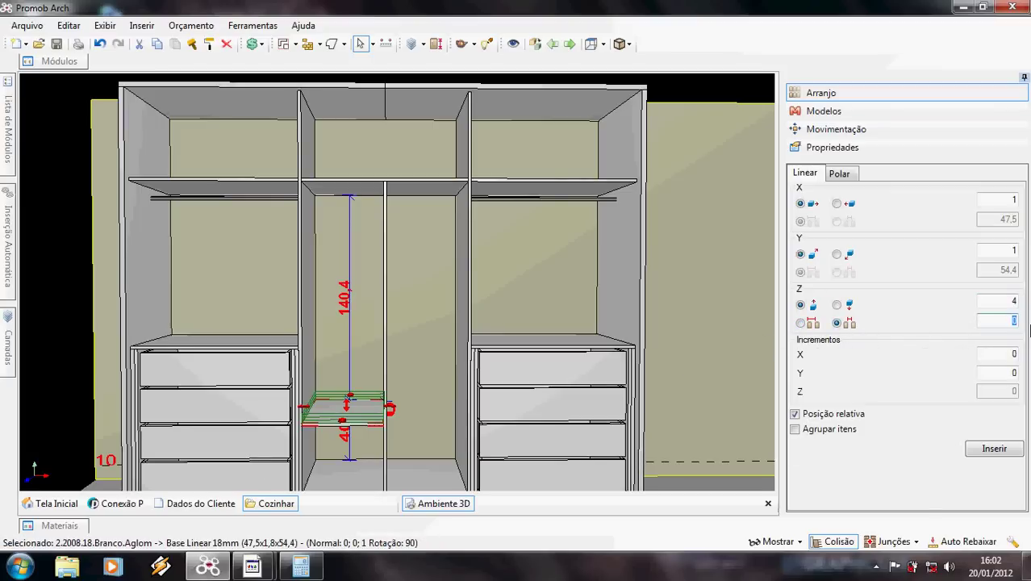
{"action": "type", "text": "33,75"}
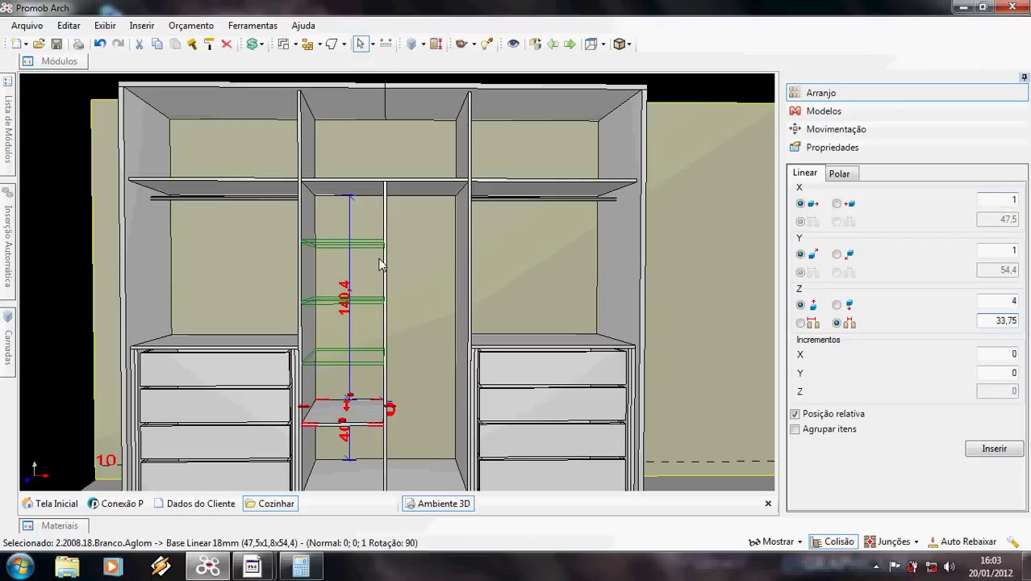
Extend the shelf array to 2 items across with a 1,8 gap for the divider and insert it
{"action": "left_click", "coordinate": [1000, 200]}
{"action": "type", "text": "2"}
{"action": "left_click", "coordinate": [840, 222]}
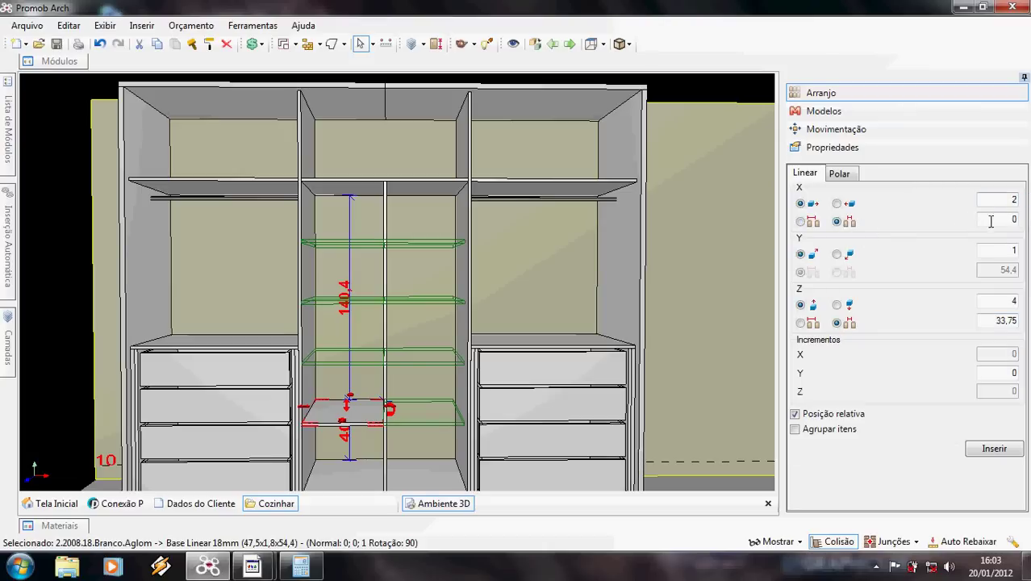
{"action": "left_click", "coordinate": [991, 222]}
{"action": "type", "text": "1.8"}
{"action": "key", "text": "BackSpace"}
{"action": "key", "text": "BackSpace"}
{"action": "type", "text": ",8"}
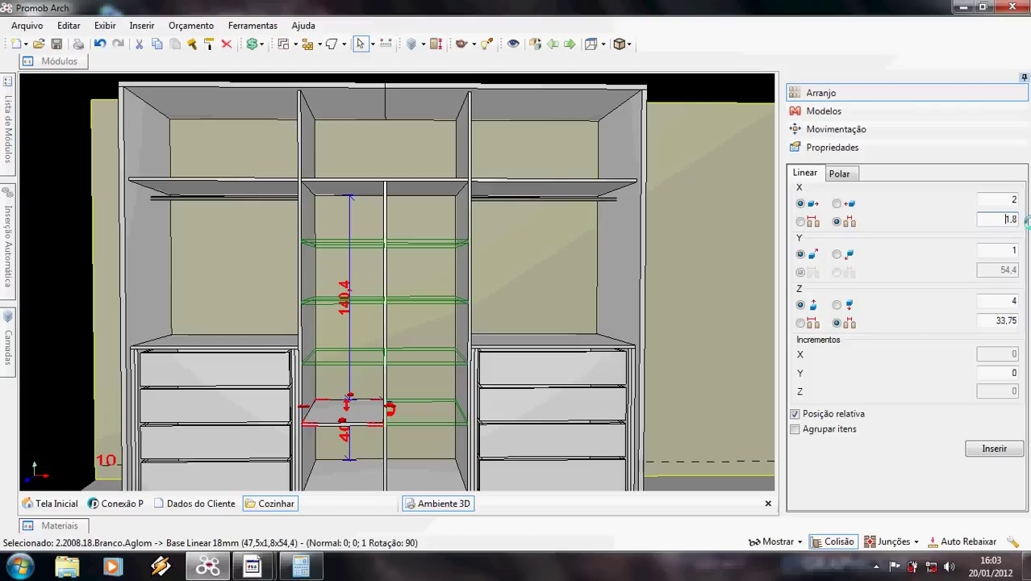
{"action": "left_click", "coordinate": [993, 450]}
Place a Fundo 6mm back panel on the wall behind the wardrobe's left compartment
{"action": "middle_click_drag", "start_coordinate": [380, 314], "coordinate": [448, 278]}
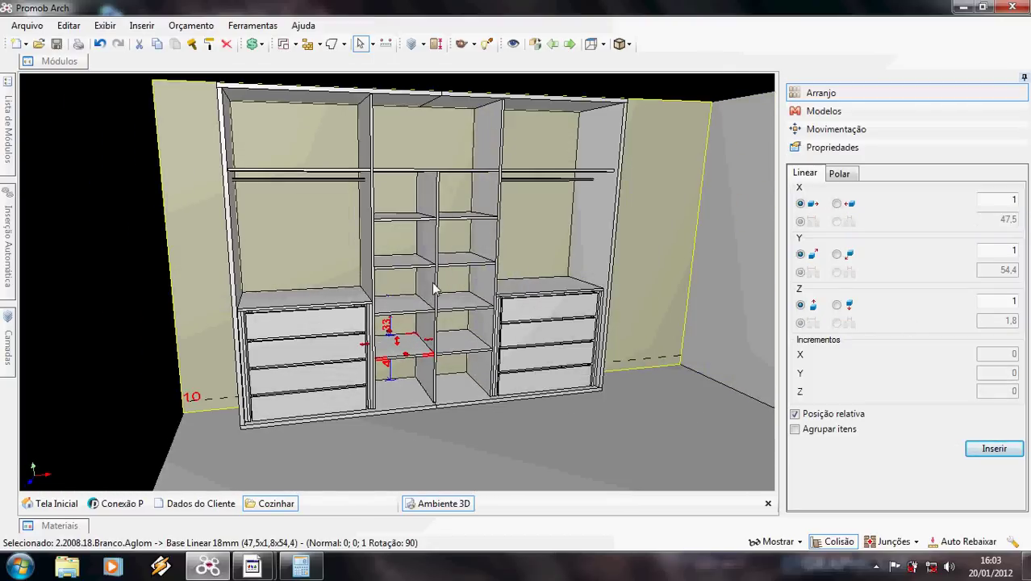
{"action": "scroll", "coordinate": [433, 289], "scroll_direction": "up", "scroll_amount": 5}
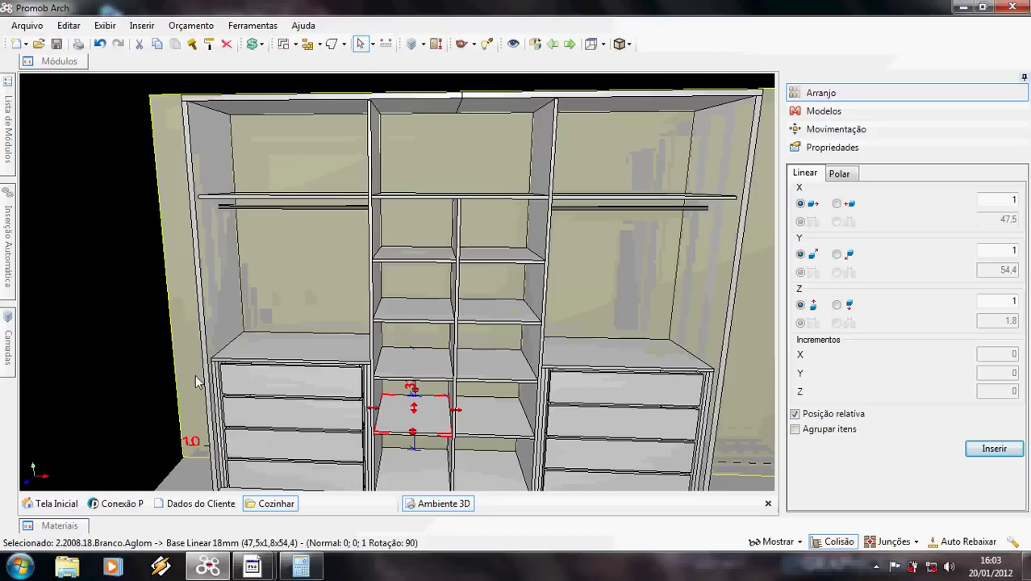
{"action": "left_click", "coordinate": [65, 64]}
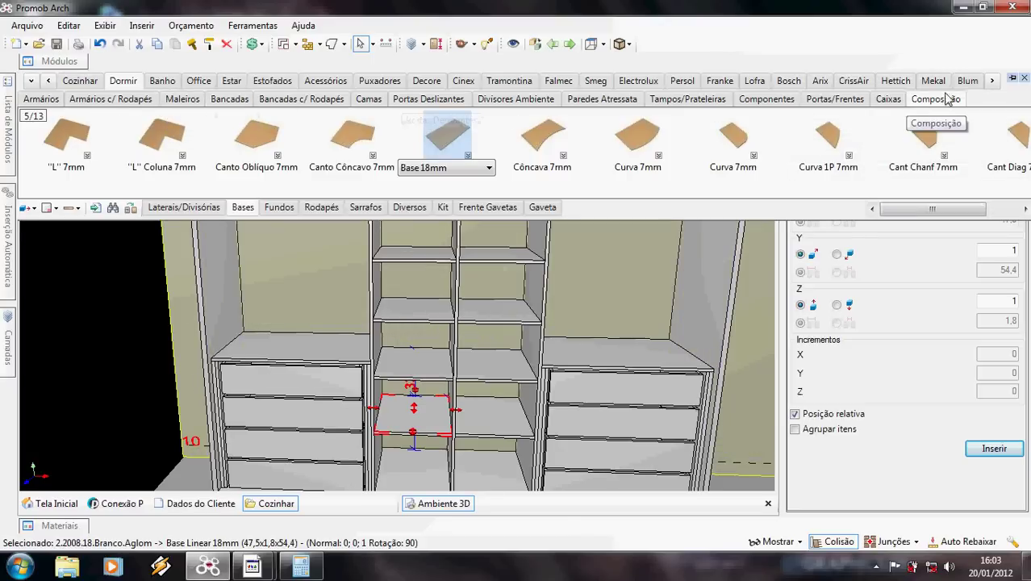
{"action": "left_click", "coordinate": [268, 210]}
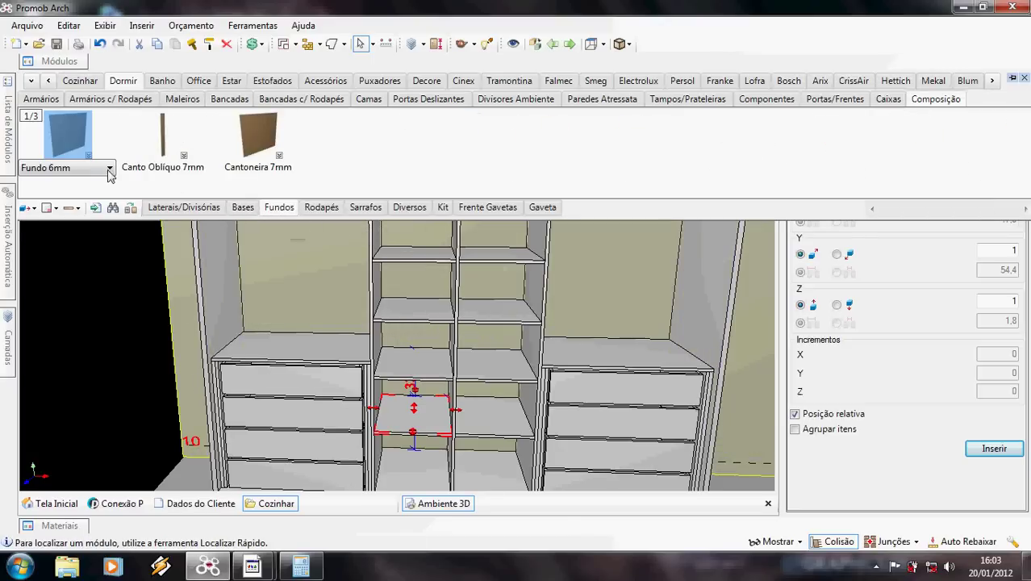
{"action": "left_click_drag", "start_coordinate": [60, 132], "coordinate": [312, 258]}
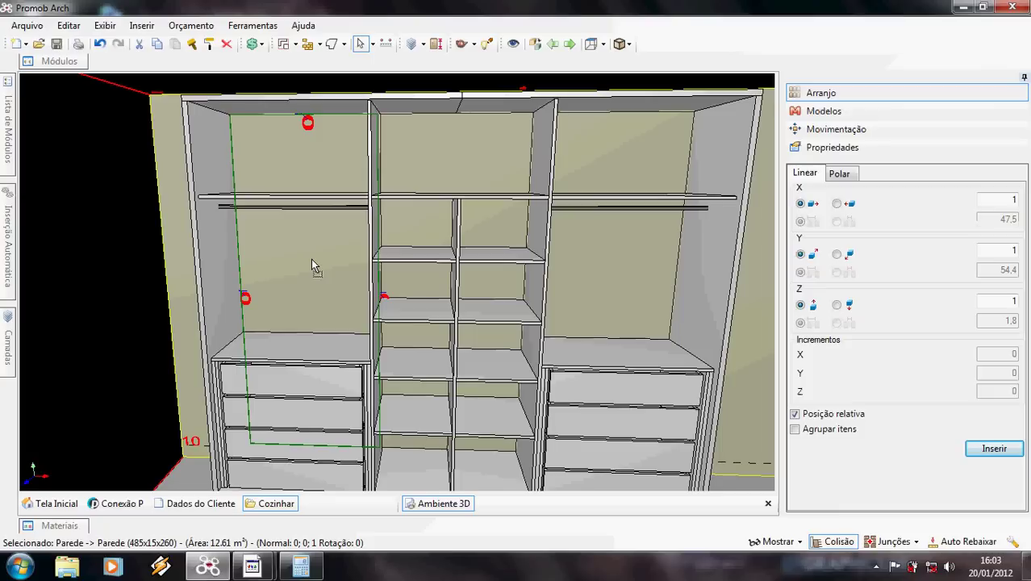
{"action": "left_click_drag", "start_coordinate": [311, 260], "coordinate": [309, 260]}
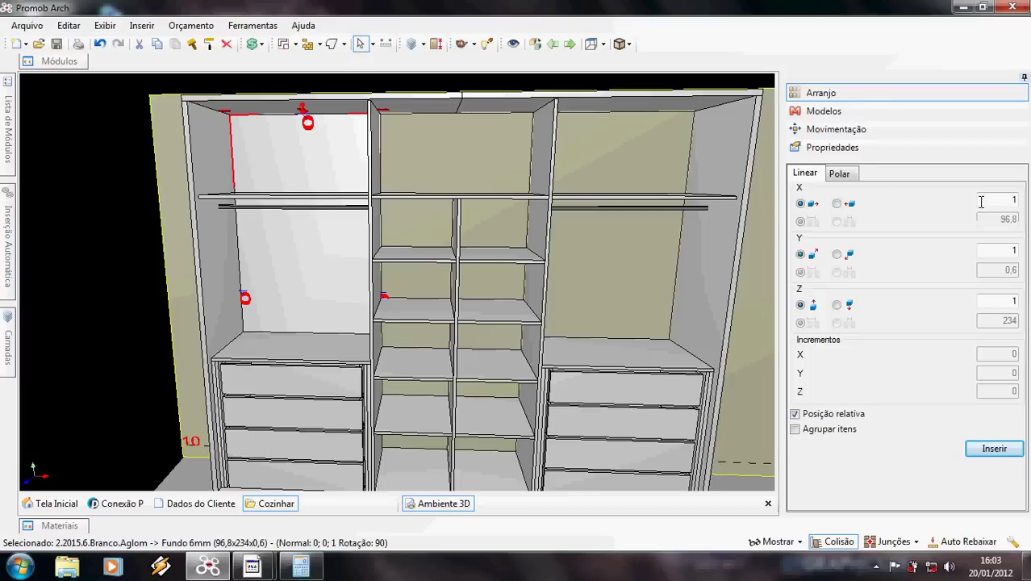
Array the back panel into 3 items across the compartments with a 1,8 gap between them
{"action": "double_click", "coordinate": [1008, 200]}
{"action": "type", "text": "3"}
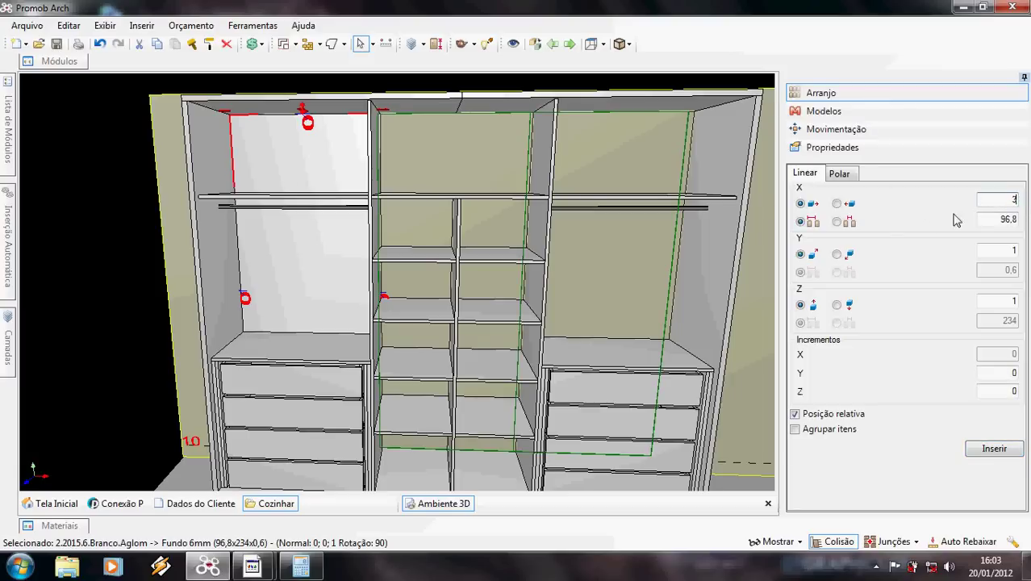
{"action": "left_click", "coordinate": [839, 221]}
{"action": "double_click", "coordinate": [1000, 219]}
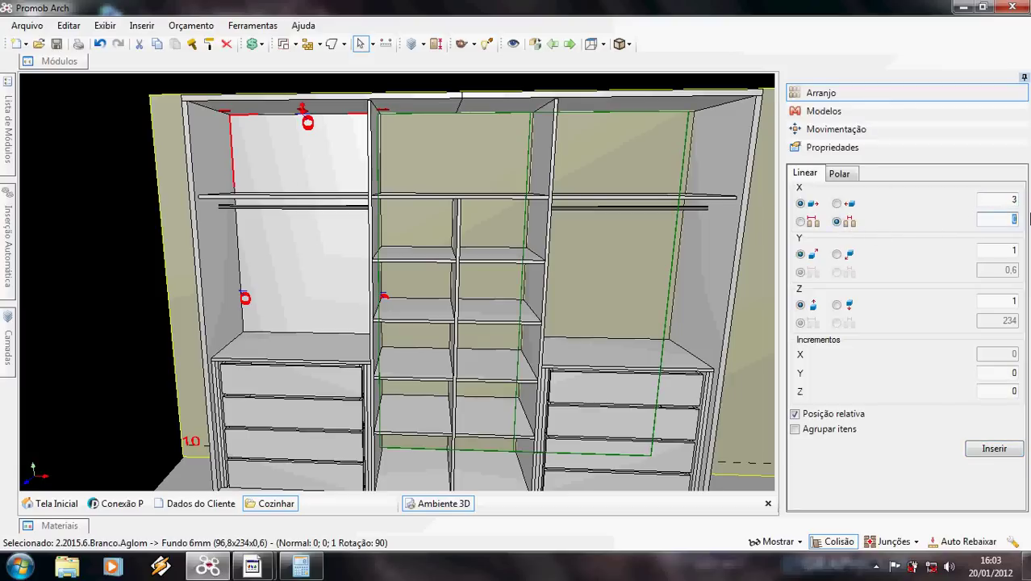
{"action": "type", "text": "1.8"}
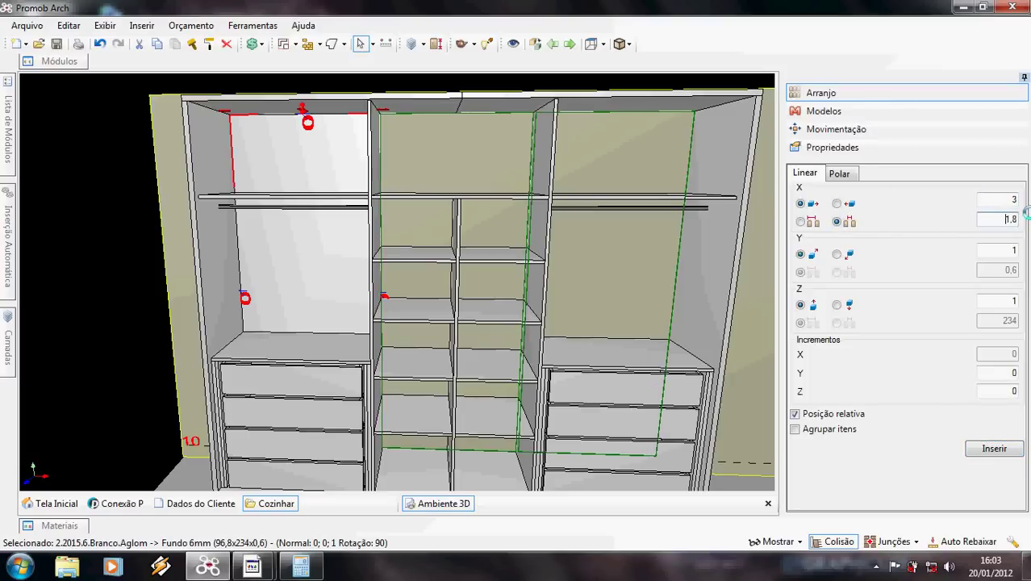
{"action": "left_click", "coordinate": [1007, 452]}
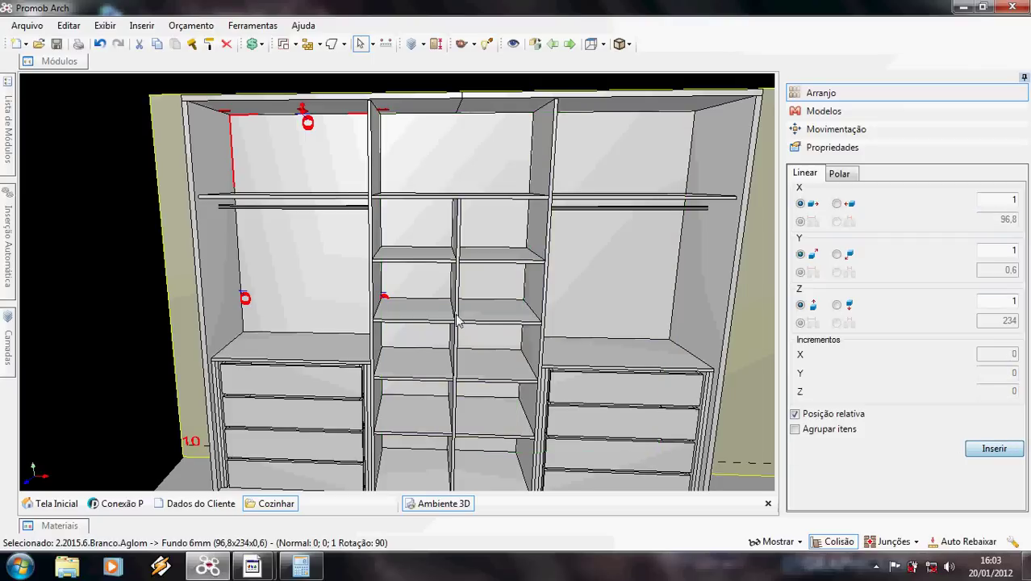
Build a rectangular geometry 15 high over the wardrobe's top, from its rear left corner to its front right corner
{"action": "middle_click_drag", "start_coordinate": [456, 317], "coordinate": [474, 245]}
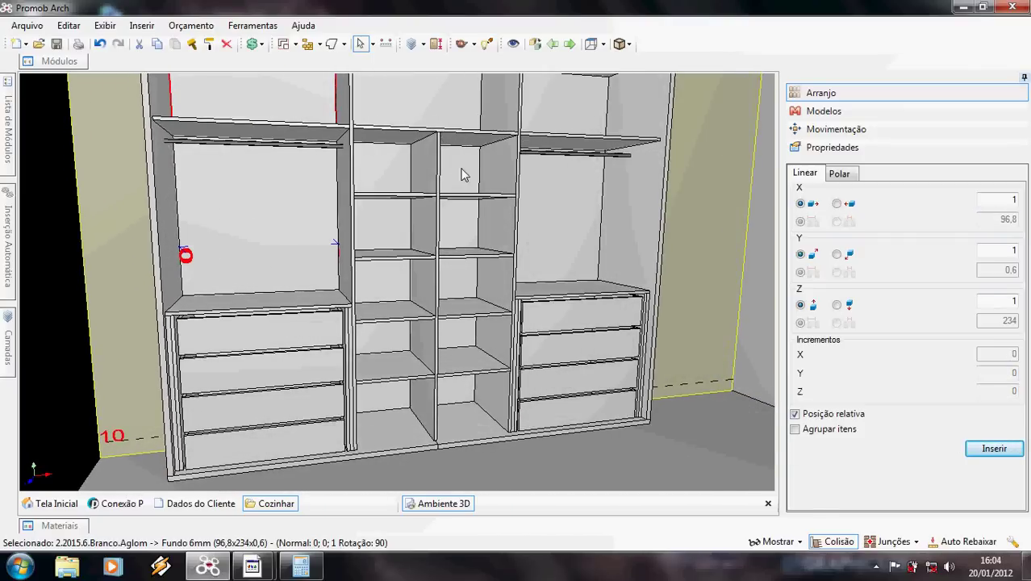
{"action": "middle_click_drag", "start_coordinate": [462, 175], "coordinate": [478, 331]}
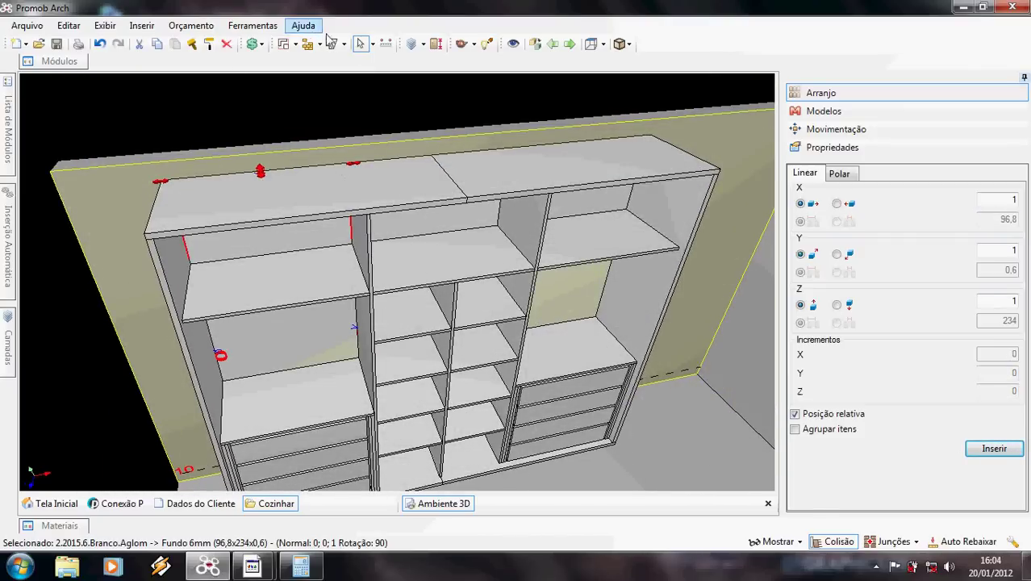
{"action": "left_click", "coordinate": [343, 45]}
{"action": "left_click", "coordinate": [339, 94]}
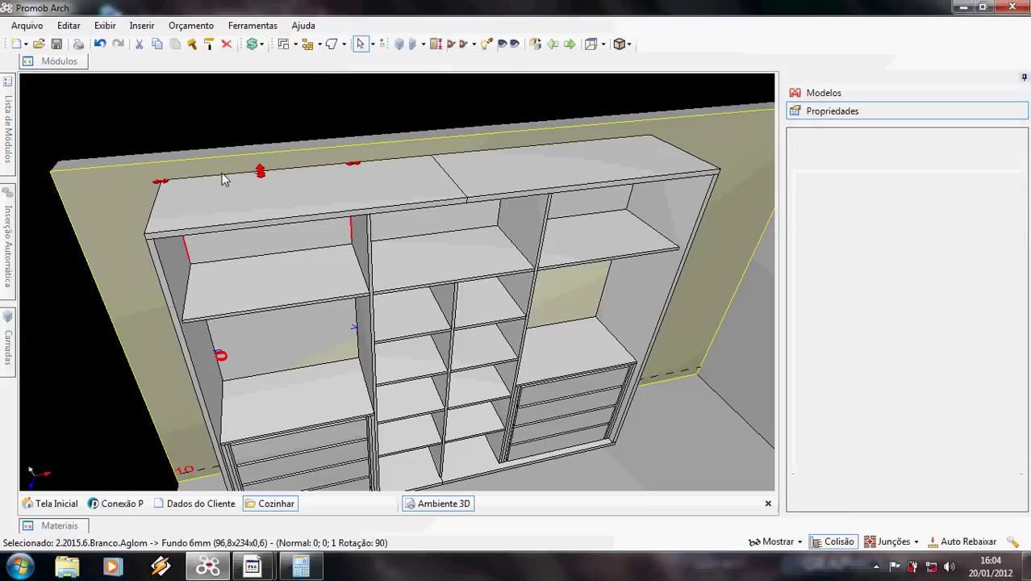
{"action": "left_click", "coordinate": [161, 181]}
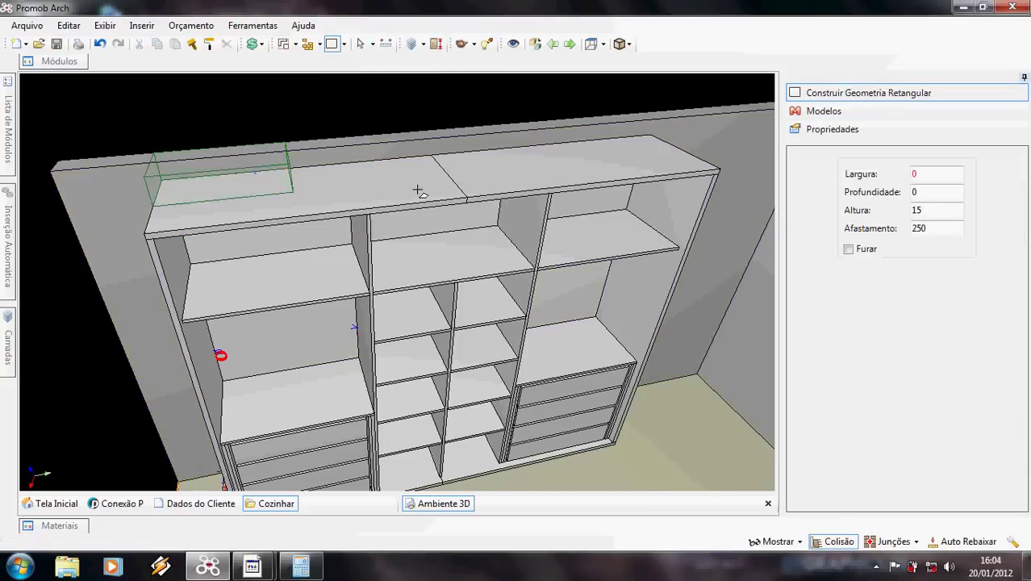
{"action": "left_click", "coordinate": [720, 171]}
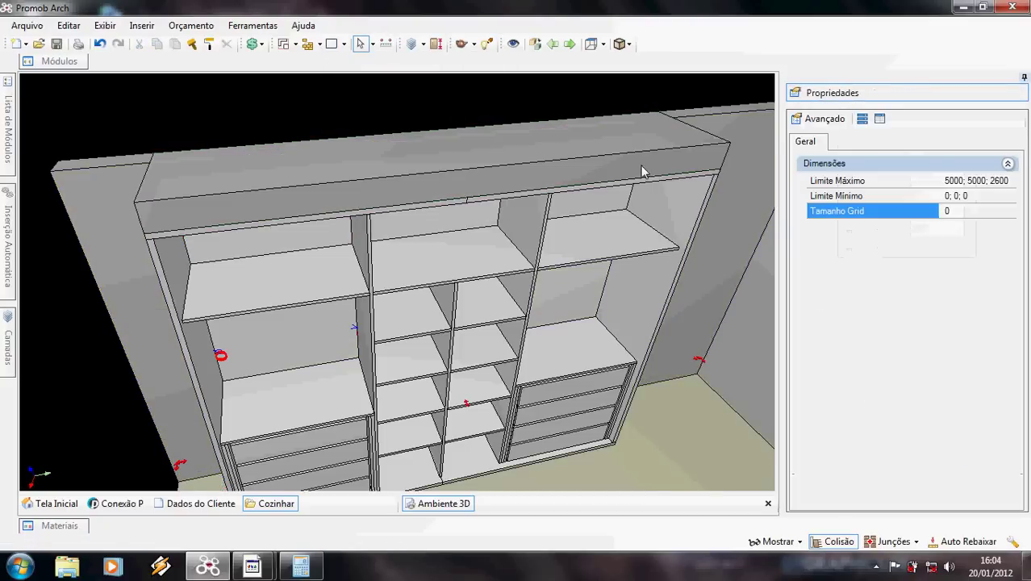
Set the height of the geometry above the wardrobe to 10
{"action": "left_click", "coordinate": [582, 165]}
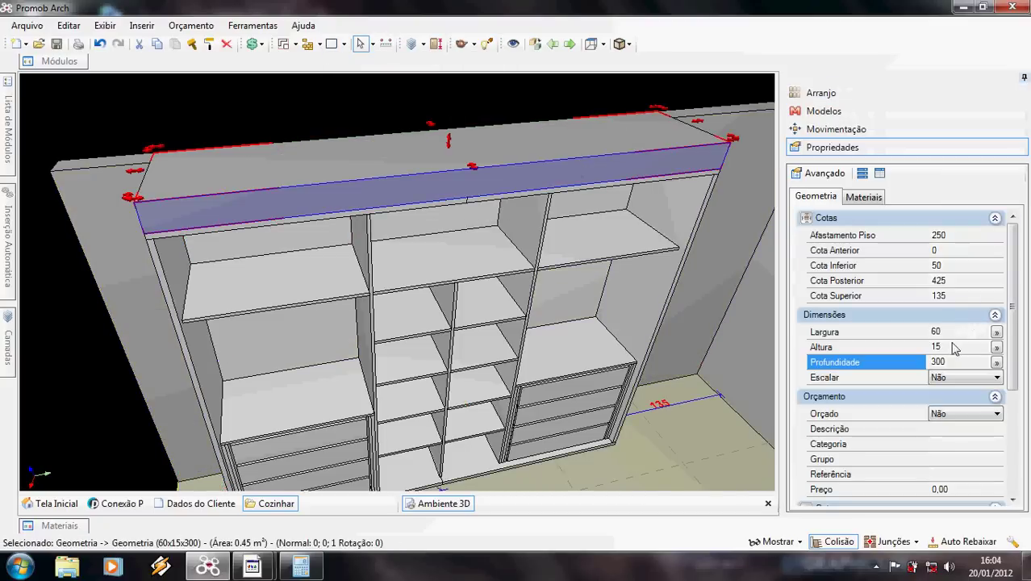
{"action": "left_click", "coordinate": [929, 347]}
{"action": "type", "text": "10"}
{"action": "key", "text": "Return"}
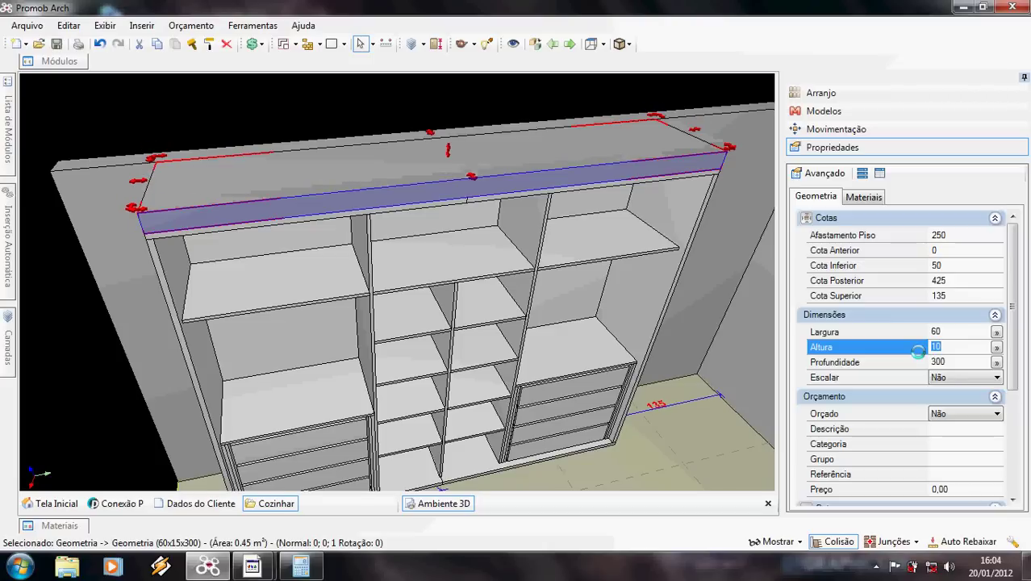
Pull the front face of the top geometry back with a dimension increment of -2
{"action": "left_click", "coordinate": [472, 178]}
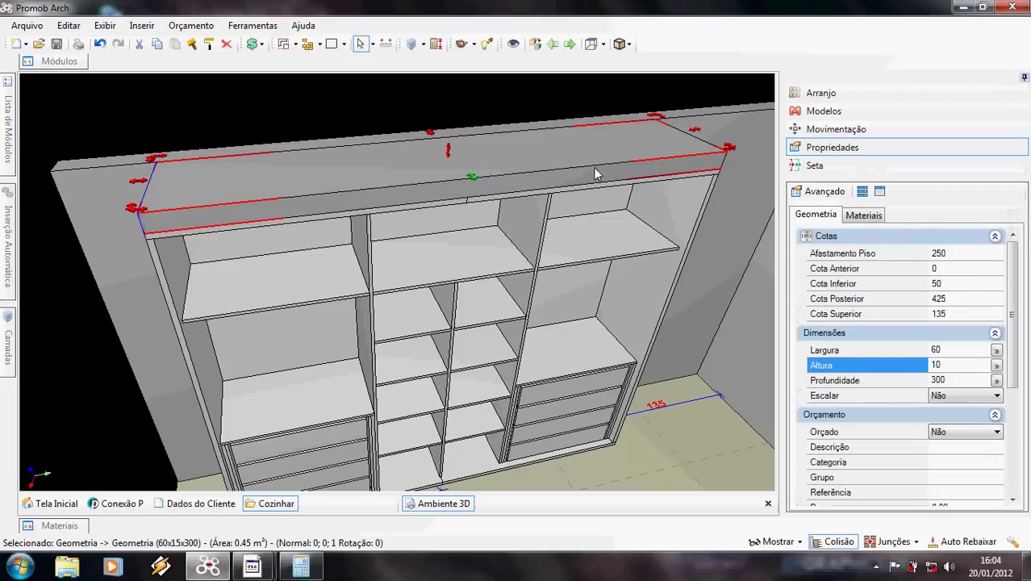
{"action": "left_click", "coordinate": [831, 167]}
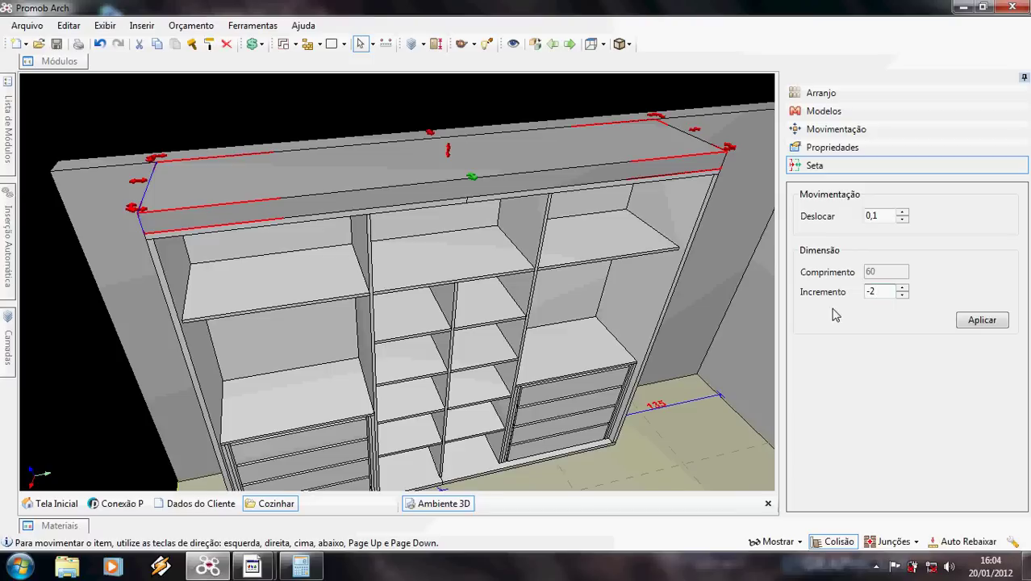
{"action": "left_click", "coordinate": [992, 319]}
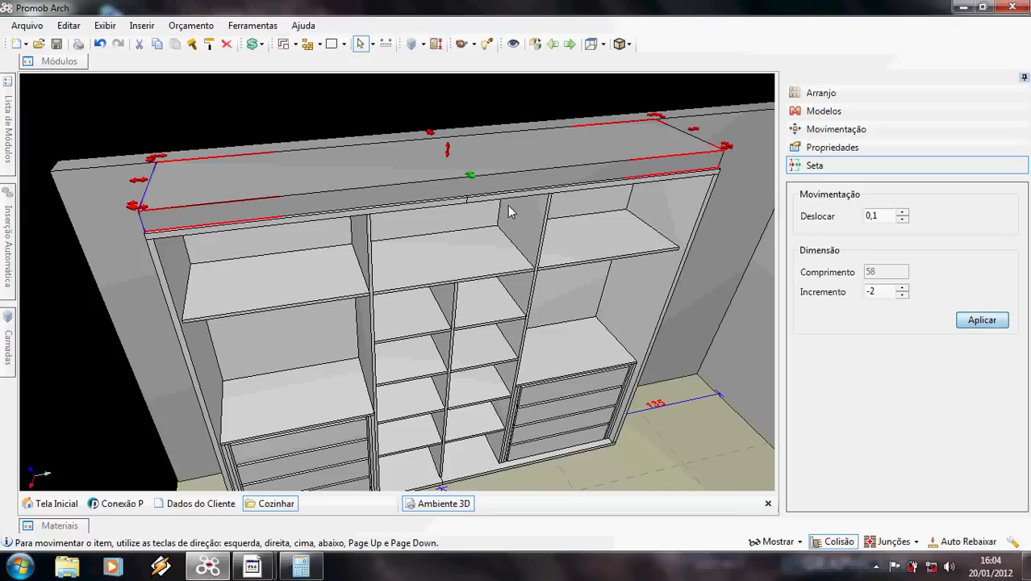
Check the ceiling height values of the wall behind the wardrobe
{"action": "middle_click_drag", "start_coordinate": [493, 278], "coordinate": [483, 329]}
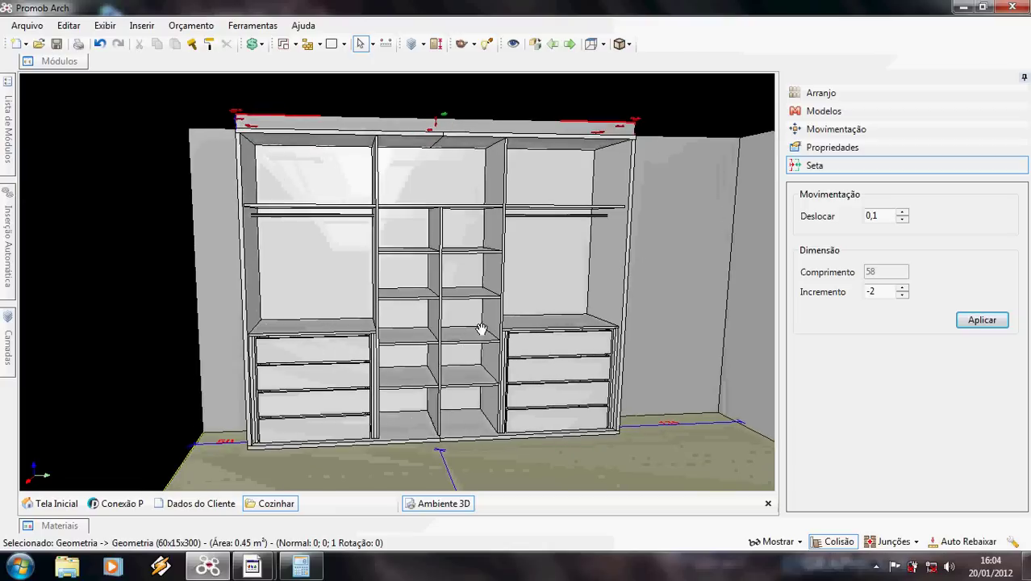
{"action": "left_click", "coordinate": [507, 129]}
{"action": "left_click", "coordinate": [823, 94]}
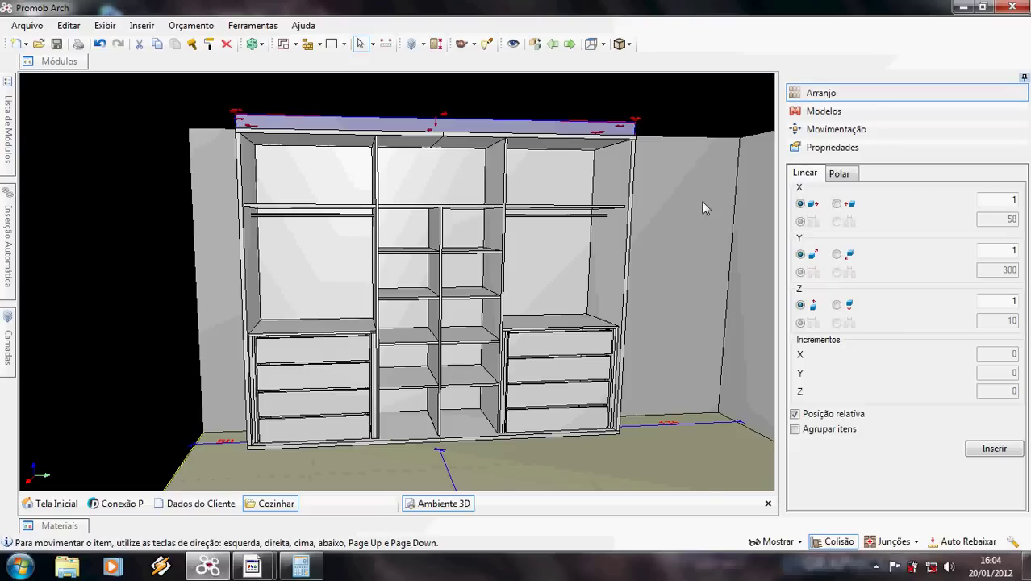
{"action": "left_click", "coordinate": [670, 318]}
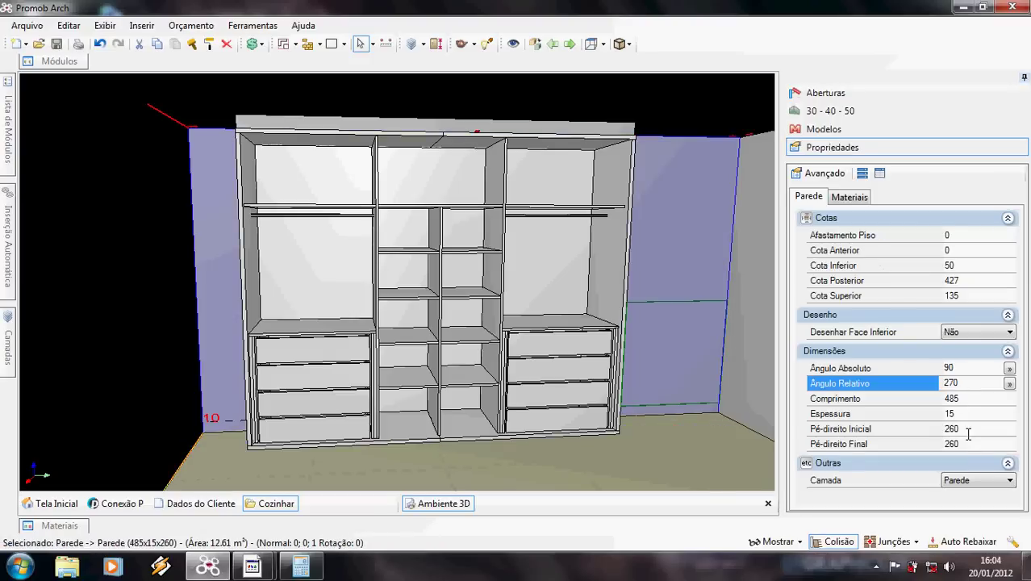
{"action": "left_click", "coordinate": [968, 430]}
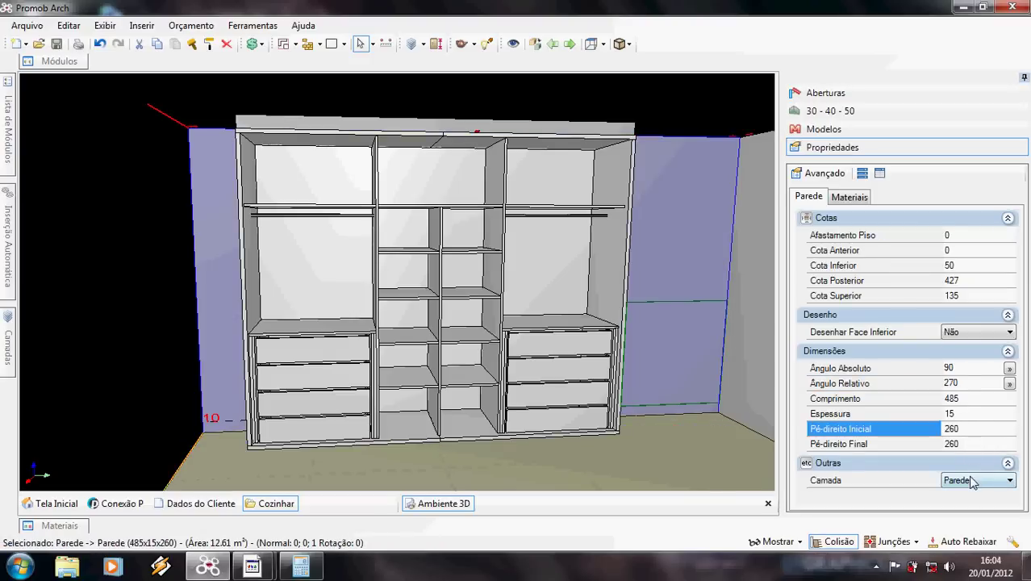
Array the top geometry downward in Z with 2 items spaced 240 apart to place a copy beneath the wardrobe
{"action": "left_click", "coordinate": [496, 129]}
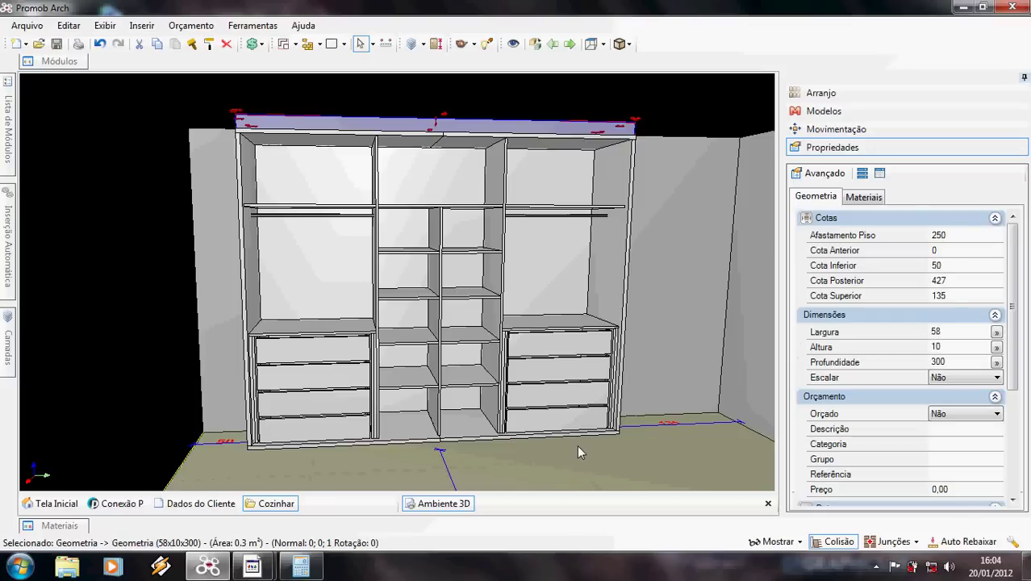
{"action": "left_click", "coordinate": [825, 93]}
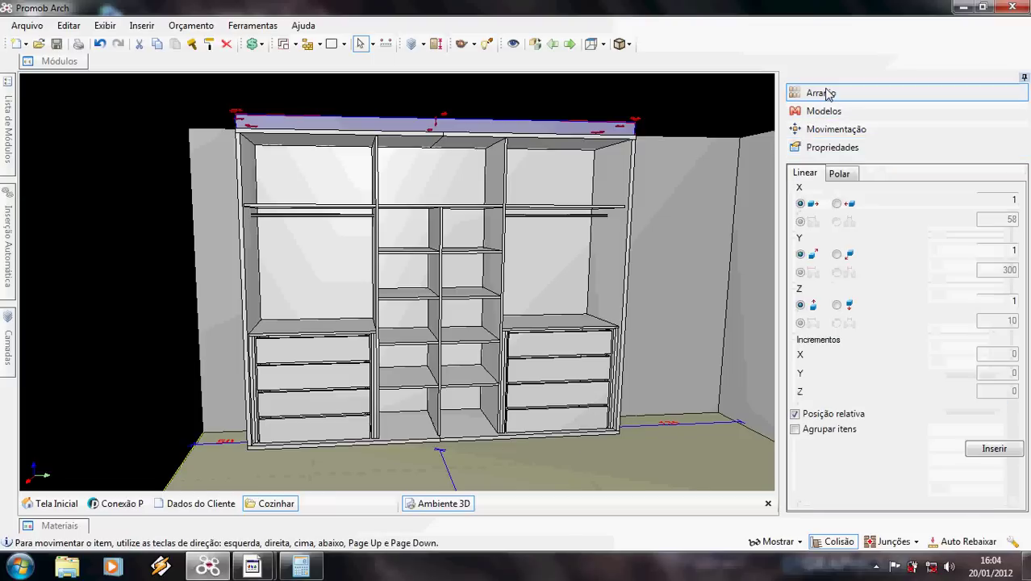
{"action": "double_click", "coordinate": [1002, 301]}
{"action": "type", "text": "2"}
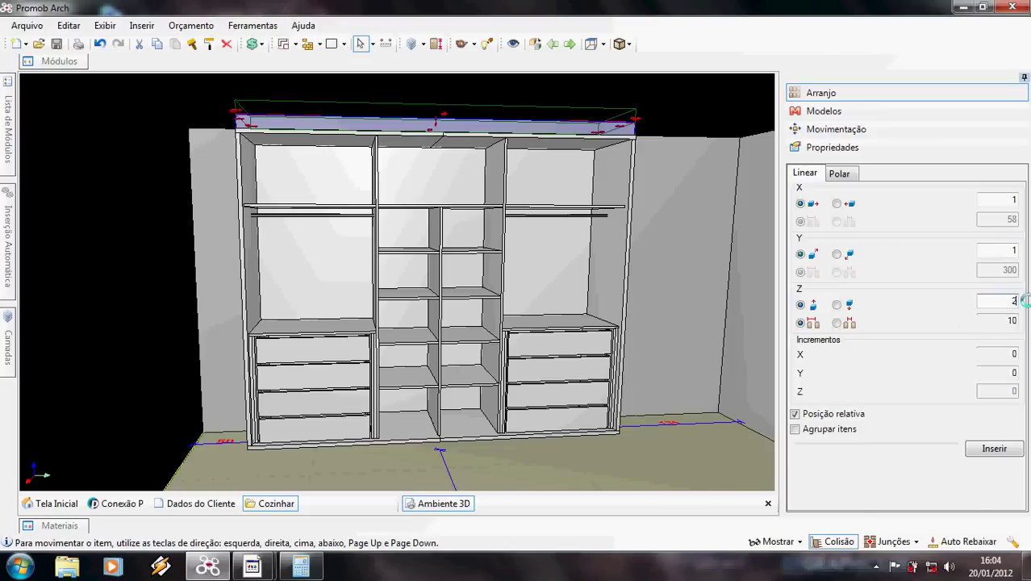
{"action": "left_click", "coordinate": [837, 323]}
{"action": "left_click", "coordinate": [1007, 321]}
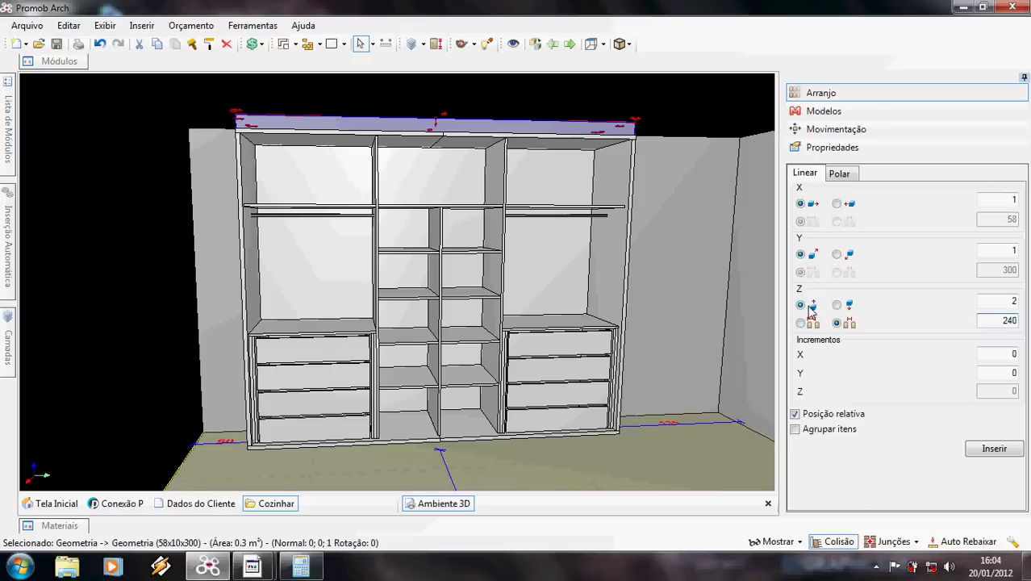
{"action": "left_click", "coordinate": [837, 304]}
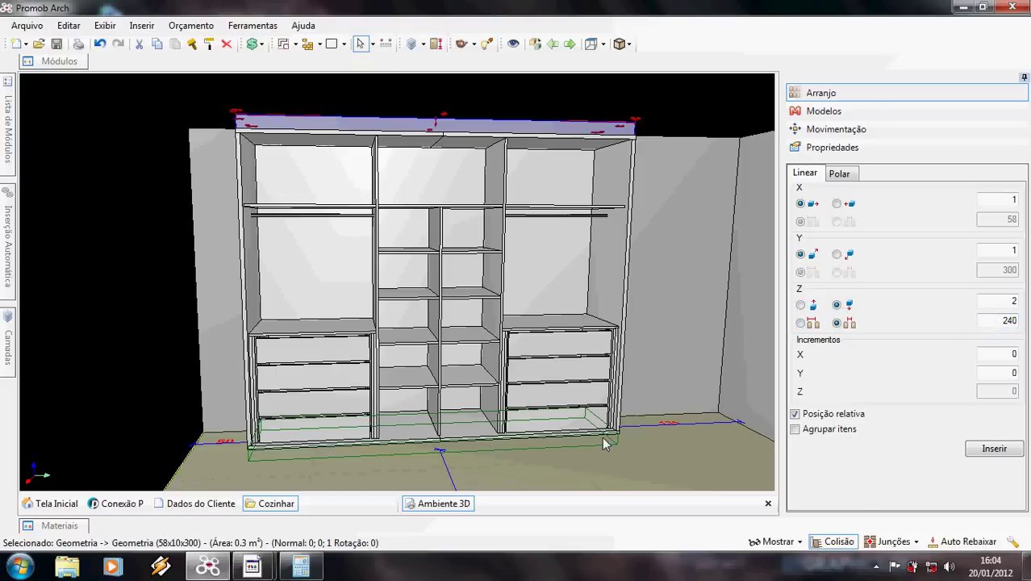
{"action": "left_click", "coordinate": [997, 448]}
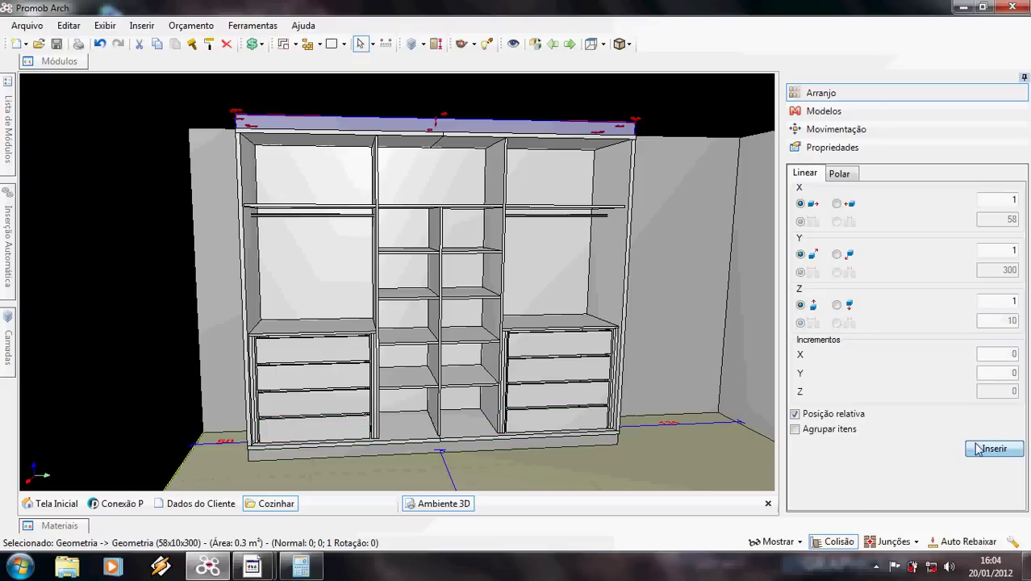
{"action": "right_click_drag", "start_coordinate": [563, 288], "coordinate": [499, 298]}
{"action": "middle_click_drag", "start_coordinate": [499, 298], "coordinate": [580, 244]}
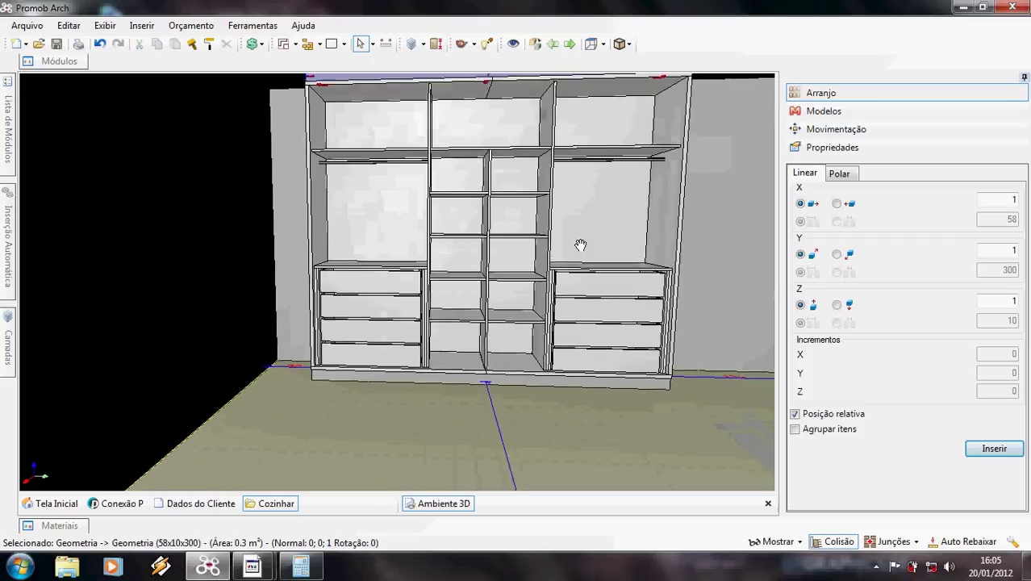
{"action": "right_click_drag", "start_coordinate": [580, 244], "coordinate": [415, 201]}
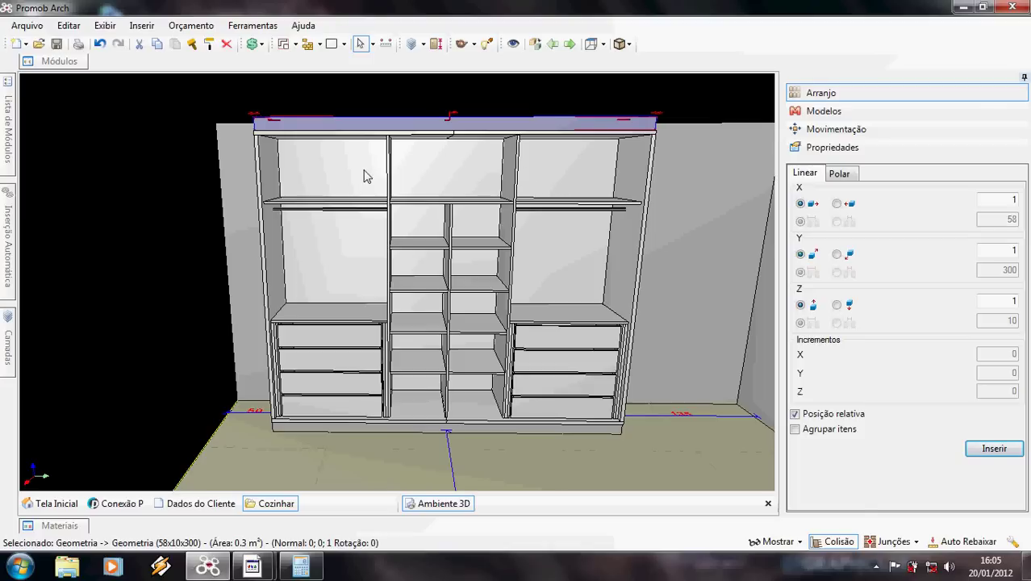
Calculate 294 divided by 3 in the calculator to get the width of each door
{"action": "left_click", "coordinate": [294, 569]}
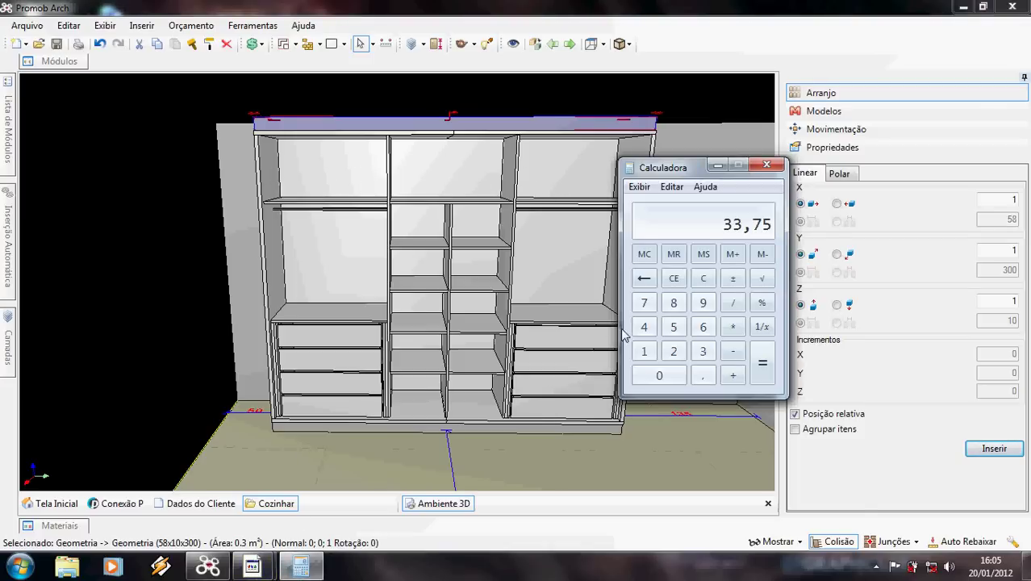
{"action": "type", "text": "294"}
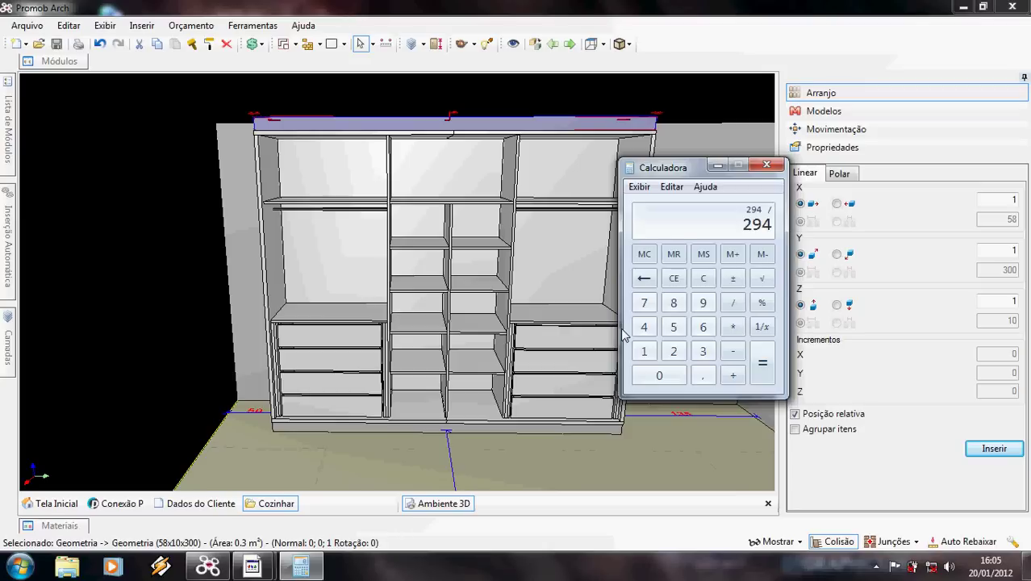
{"action": "type", "text": "3"}
{"action": "key", "text": "Return"}
{"action": "left_click", "coordinate": [718, 166]}
Insert an internal Perfil Alumínio Vertical sliding door panel from Portas Deslizantes on the wall beside the wardrobe
{"action": "middle_click_drag", "start_coordinate": [678, 216], "coordinate": [493, 174]}
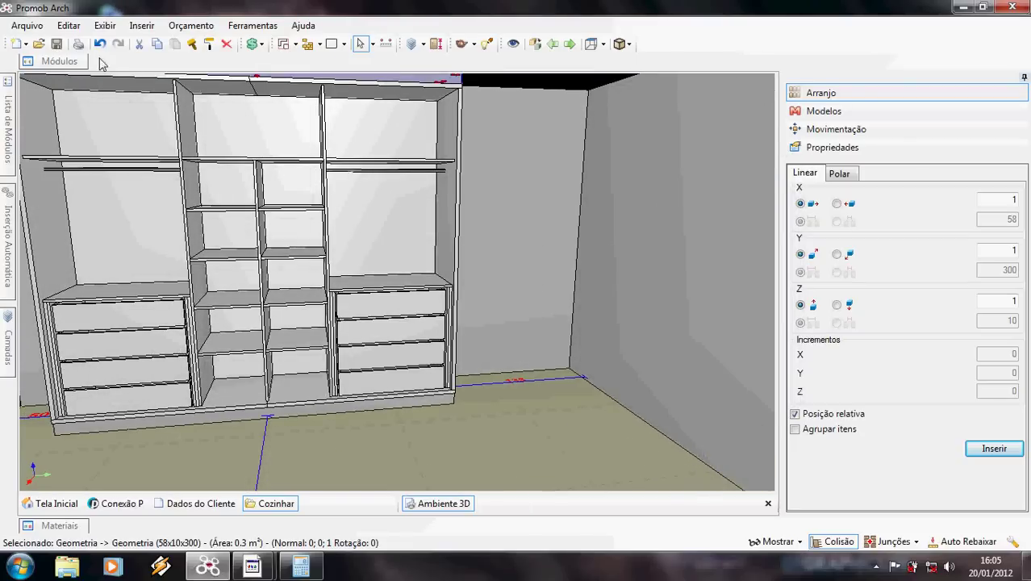
{"action": "mouse_move", "coordinate": [66, 61]}
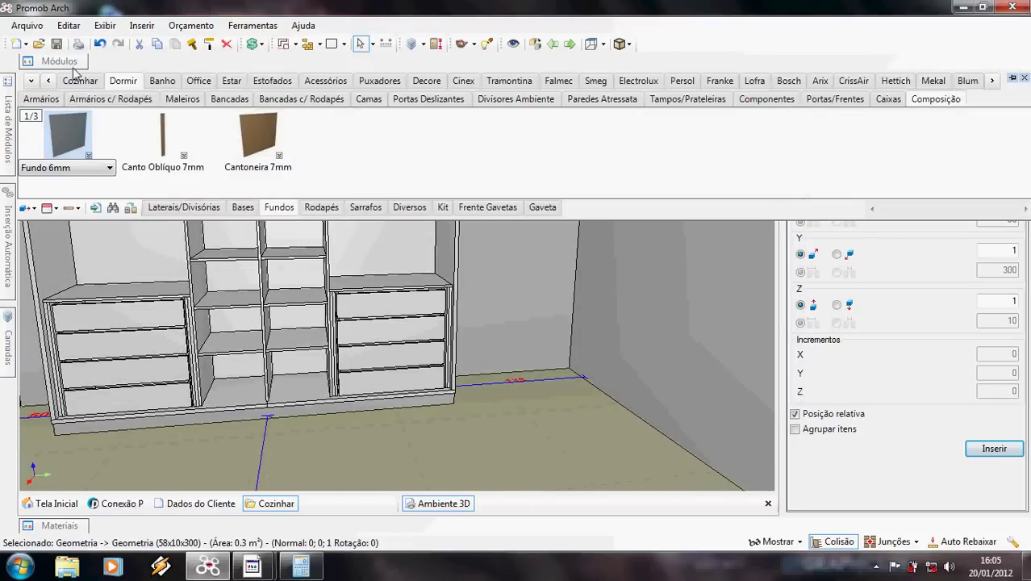
{"action": "left_click", "coordinate": [425, 100]}
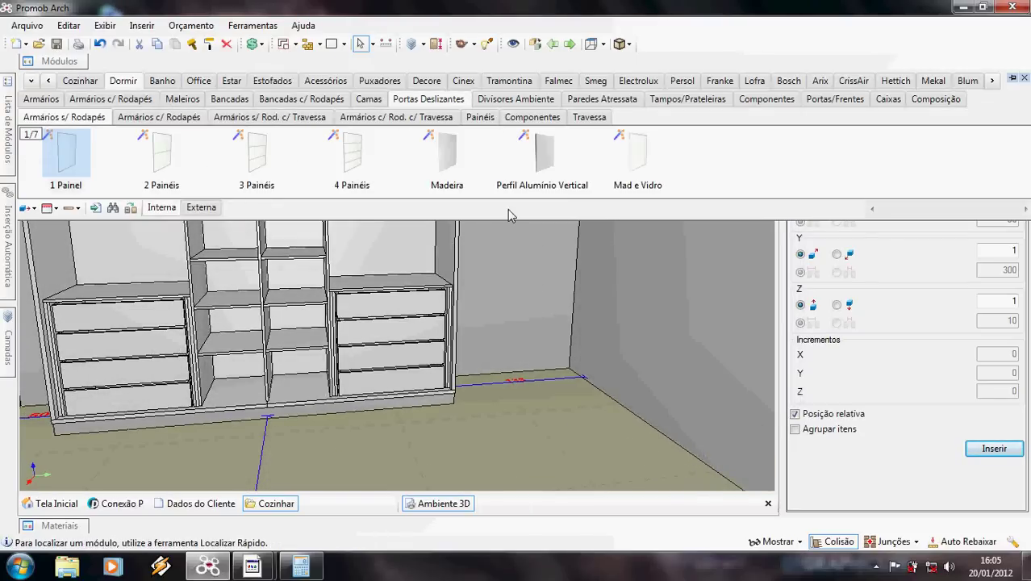
{"action": "left_click", "coordinate": [545, 167]}
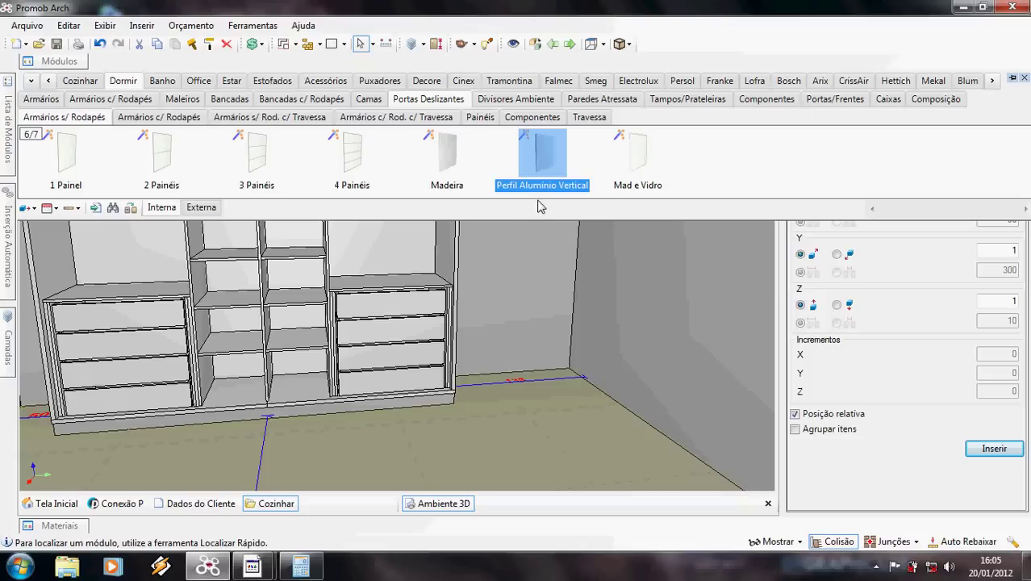
{"action": "left_click_drag", "start_coordinate": [545, 153], "coordinate": [525, 283]}
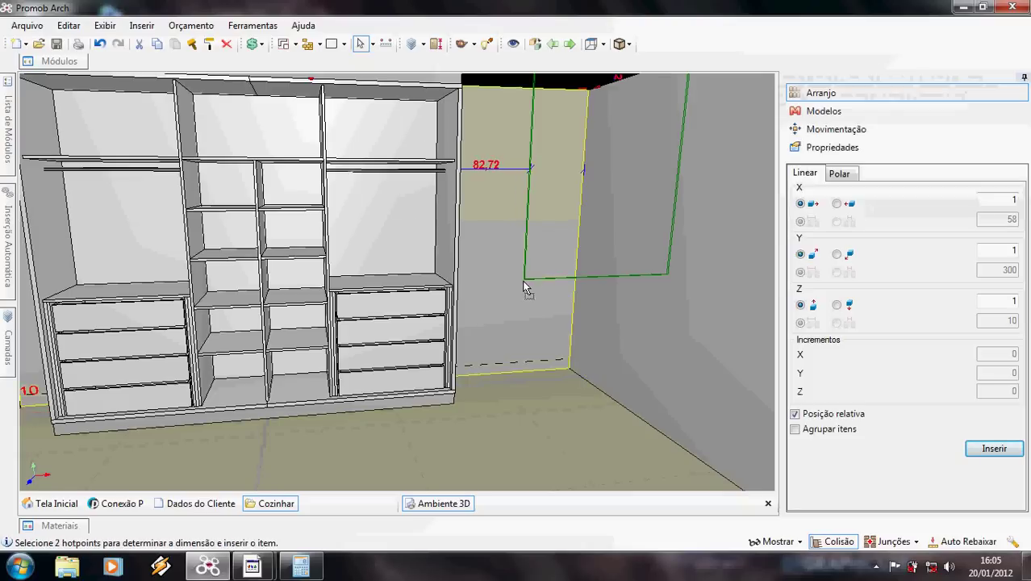
{"action": "left_click", "coordinate": [494, 358]}
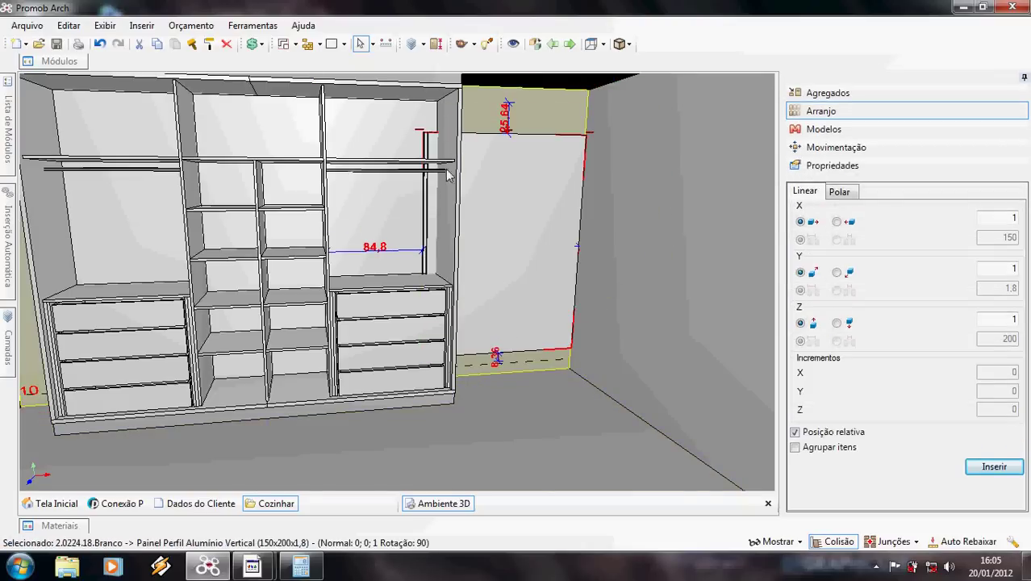
Set the sliding door panel's width to 98 and its height to 234
{"action": "left_click", "coordinate": [816, 166]}
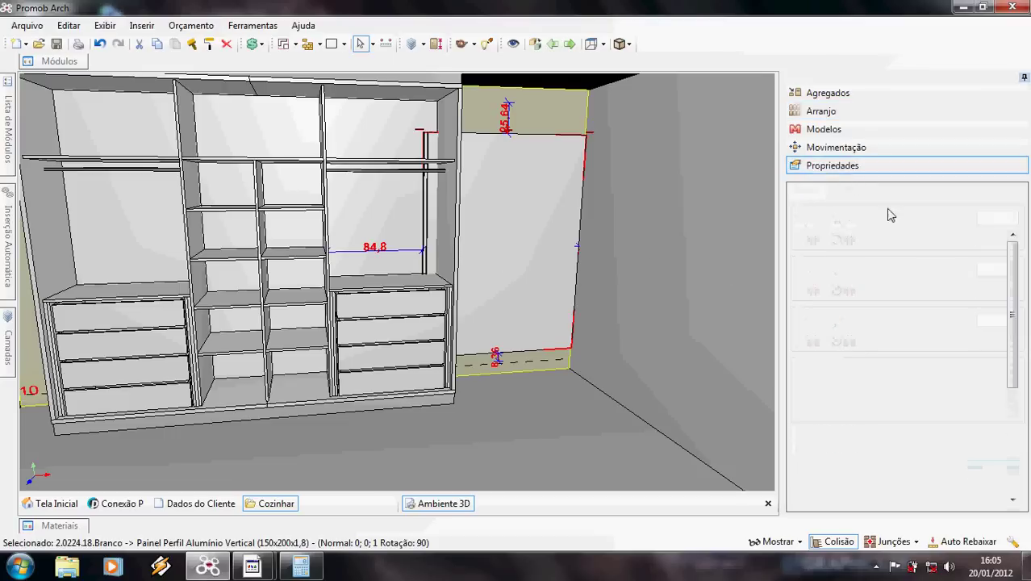
{"action": "left_click", "coordinate": [912, 353]}
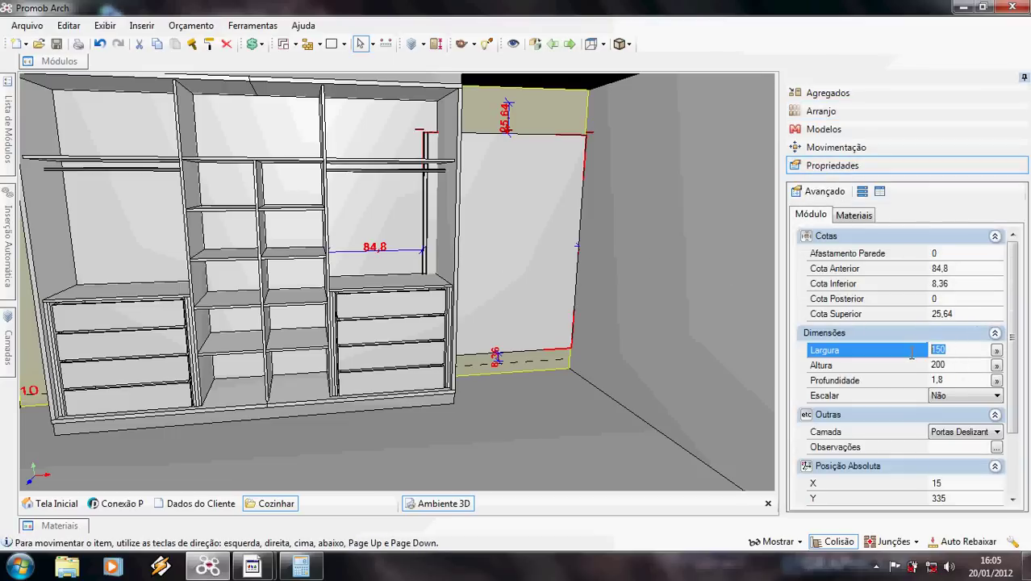
{"action": "type", "text": "98"}
{"action": "key", "text": "Return"}
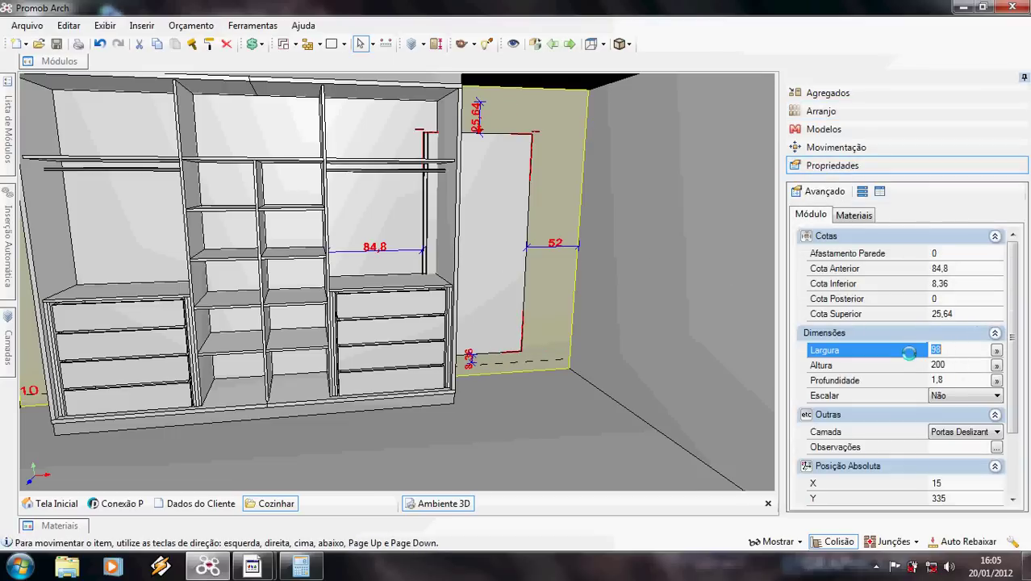
{"action": "left_click", "coordinate": [920, 365]}
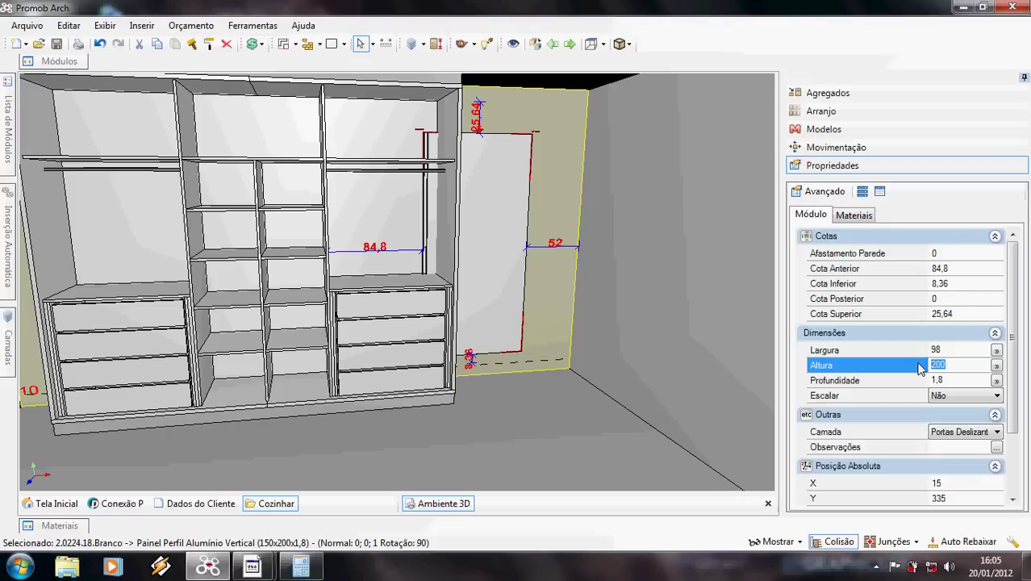
{"action": "type", "text": "234"}
{"action": "key", "text": "Return"}
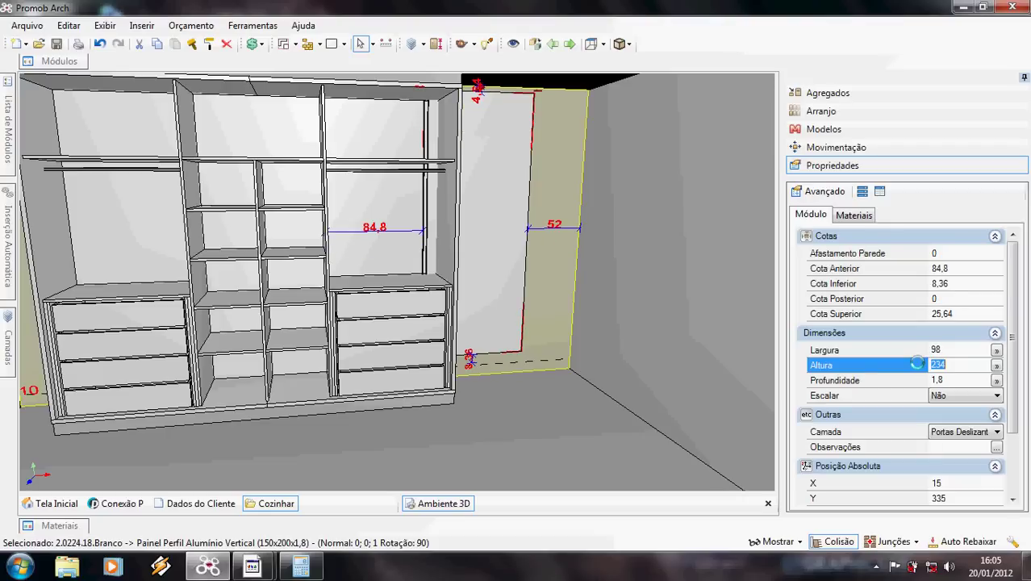
Check the height of the wardrobe's right side panel and move the door panel along the wall, clear of the wardrobe
{"action": "left_click", "coordinate": [453, 240]}
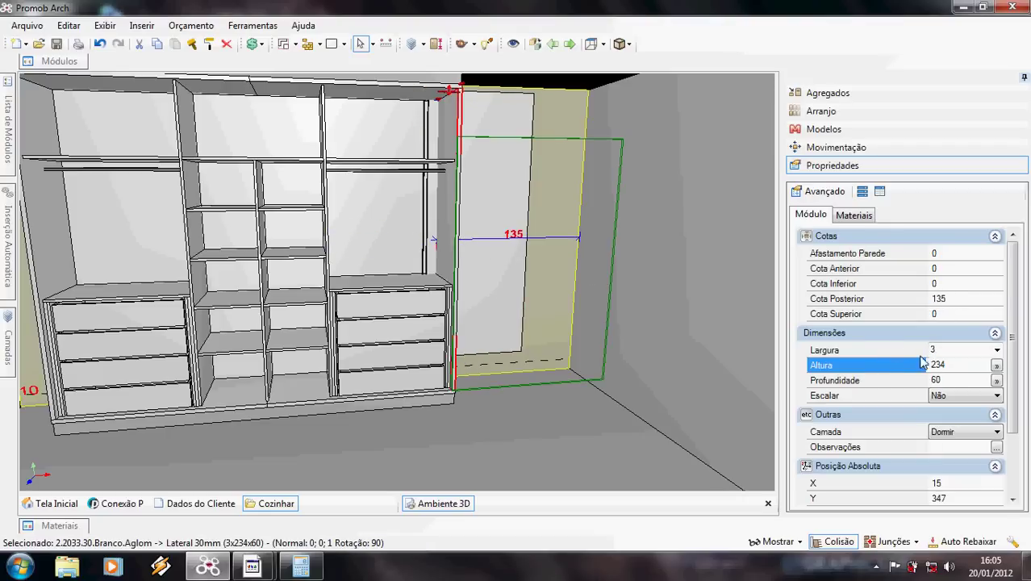
{"action": "left_click", "coordinate": [499, 224]}
{"action": "left_click_drag", "start_coordinate": [555, 248], "coordinate": [526, 227]}
{"action": "middle_click_drag", "start_coordinate": [375, 271], "coordinate": [465, 271]}
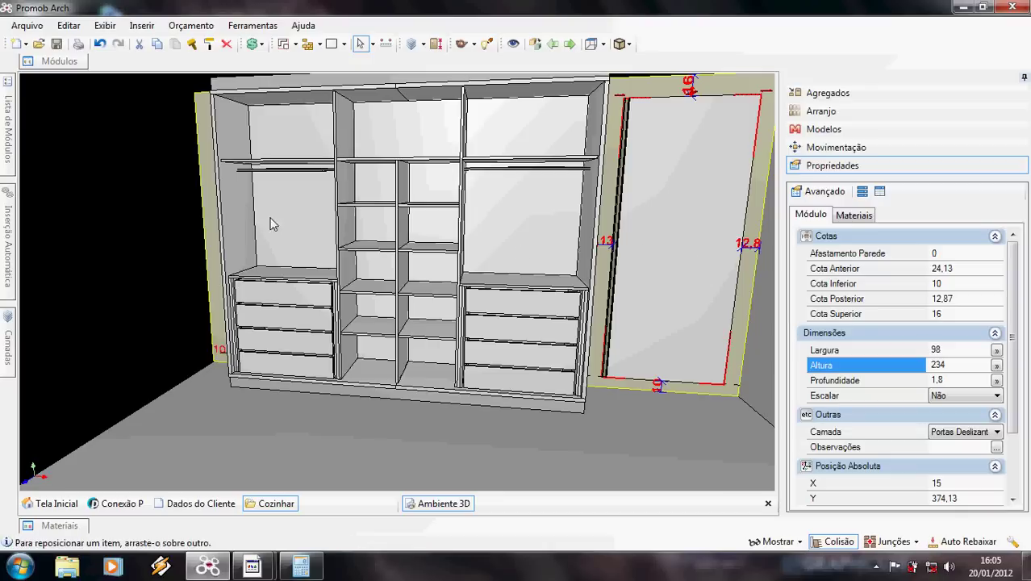
Reposition the door panel against the wardrobe's left side panel, with front-view offsets X 3 and Z 0
{"action": "left_click", "coordinate": [232, 221]}
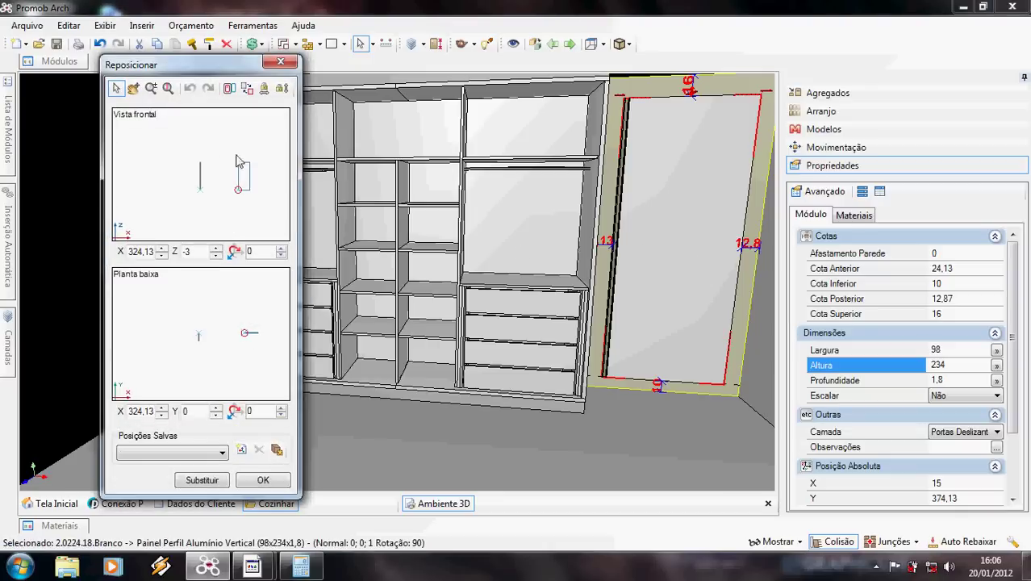
{"action": "left_click_drag", "start_coordinate": [192, 66], "coordinate": [522, 103]}
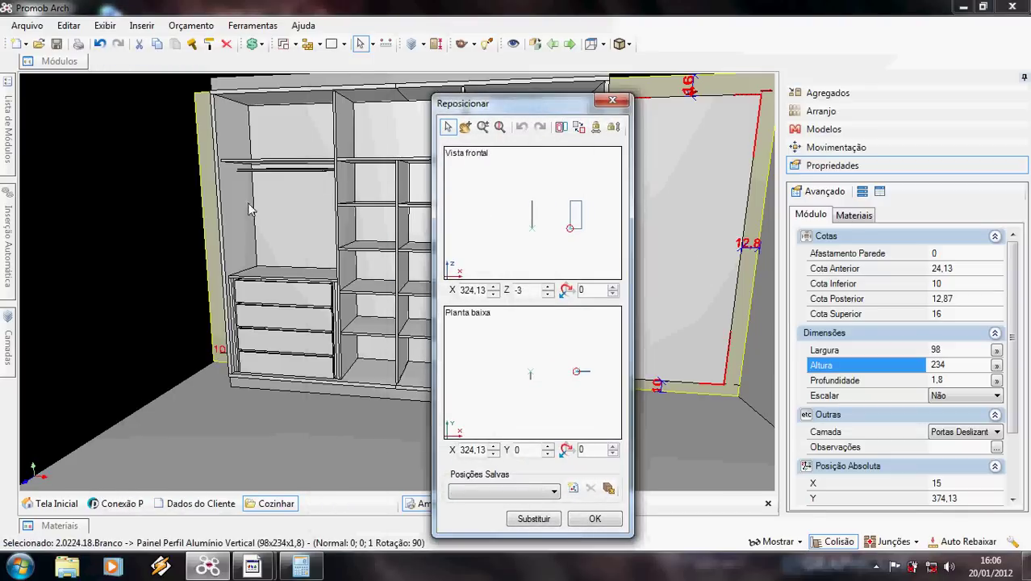
{"action": "left_click", "coordinate": [540, 213]}
{"action": "scroll", "coordinate": [534, 230], "scroll_direction": "up", "scroll_amount": 3}
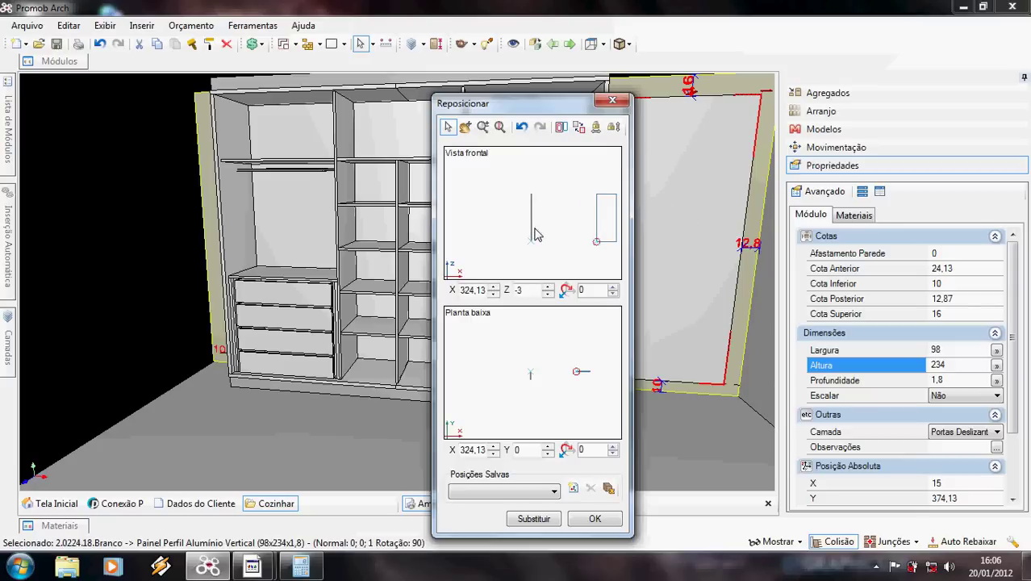
{"action": "middle_click_drag", "start_coordinate": [568, 228], "coordinate": [528, 221]}
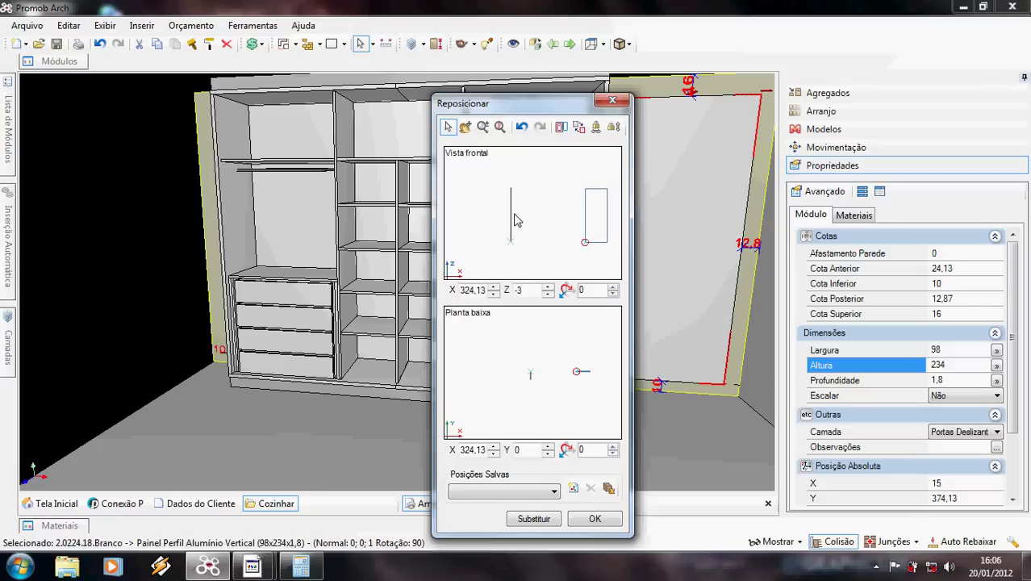
{"action": "left_click", "coordinate": [517, 219]}
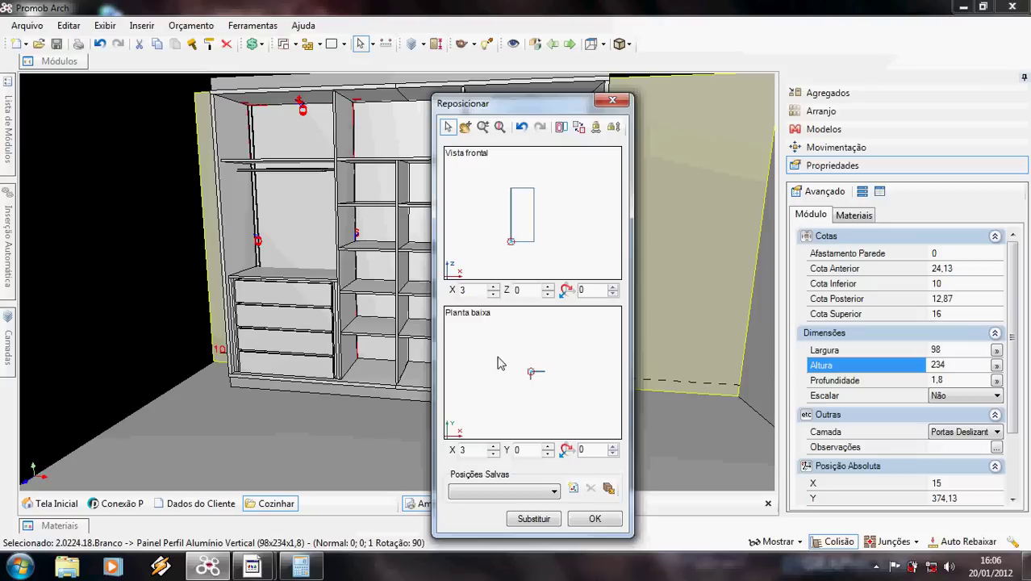
Bring the door panel flush with the side panel's front edge at Y -58,2 in plan view and accept the position
{"action": "left_click_drag", "start_coordinate": [541, 384], "coordinate": [528, 350]}
{"action": "scroll", "coordinate": [529, 351], "scroll_direction": "up", "scroll_amount": 7}
{"action": "scroll", "coordinate": [541, 365], "scroll_direction": "up", "scroll_amount": 1}
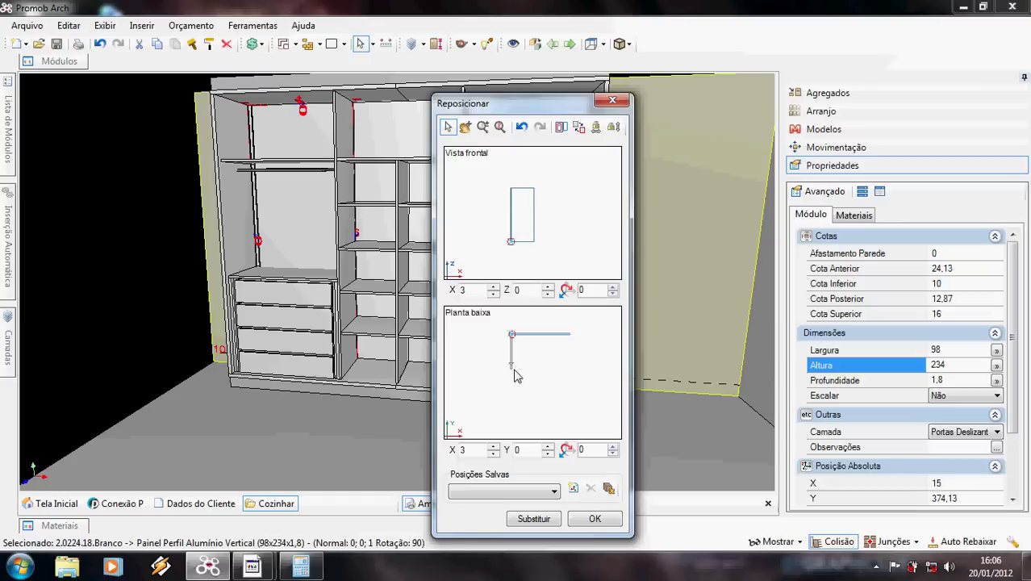
{"action": "left_click", "coordinate": [518, 371]}
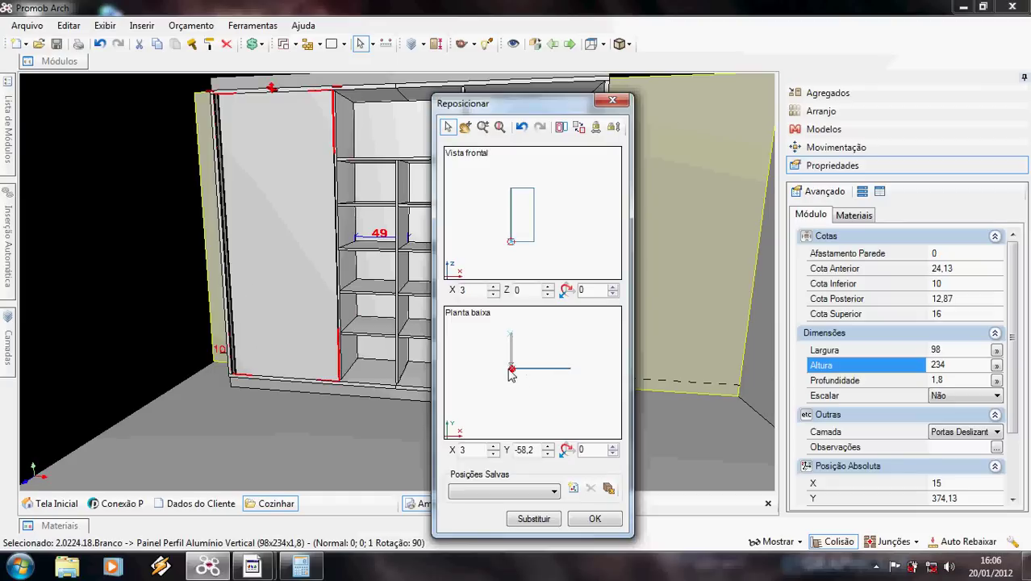
{"action": "left_click", "coordinate": [596, 519]}
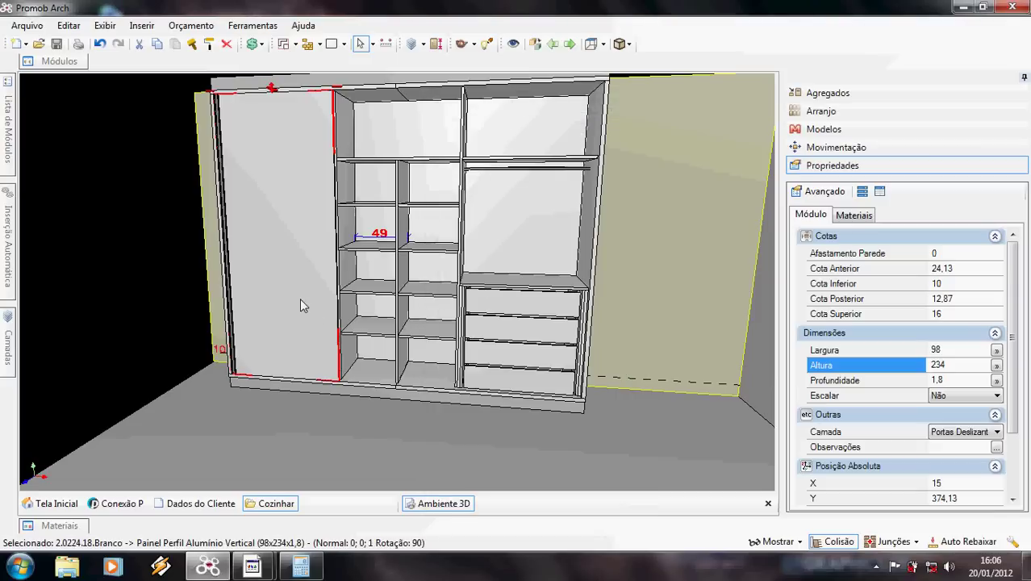
Move the sliding door panel 3 toward the back wall so it sits recessed inside the wardrobe frame
{"action": "middle_click_drag", "start_coordinate": [299, 297], "coordinate": [456, 309]}
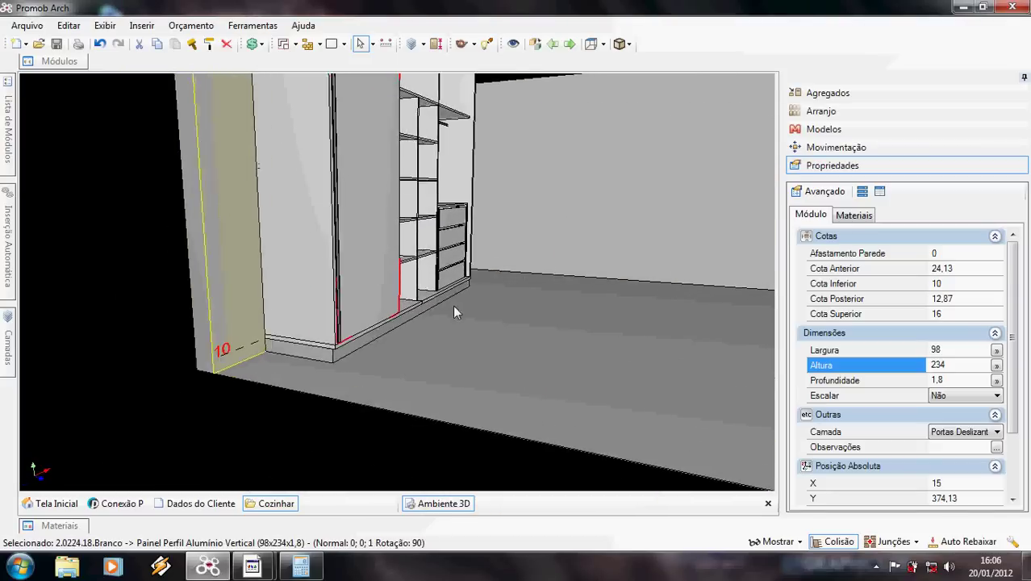
{"action": "scroll", "coordinate": [456, 310], "scroll_direction": "up", "scroll_amount": 3}
{"action": "middle_click_drag", "start_coordinate": [395, 324], "coordinate": [276, 375]}
{"action": "scroll", "coordinate": [304, 353], "scroll_direction": "down", "scroll_amount": 2}
{"action": "scroll", "coordinate": [305, 354], "scroll_direction": "down", "scroll_amount": 1}
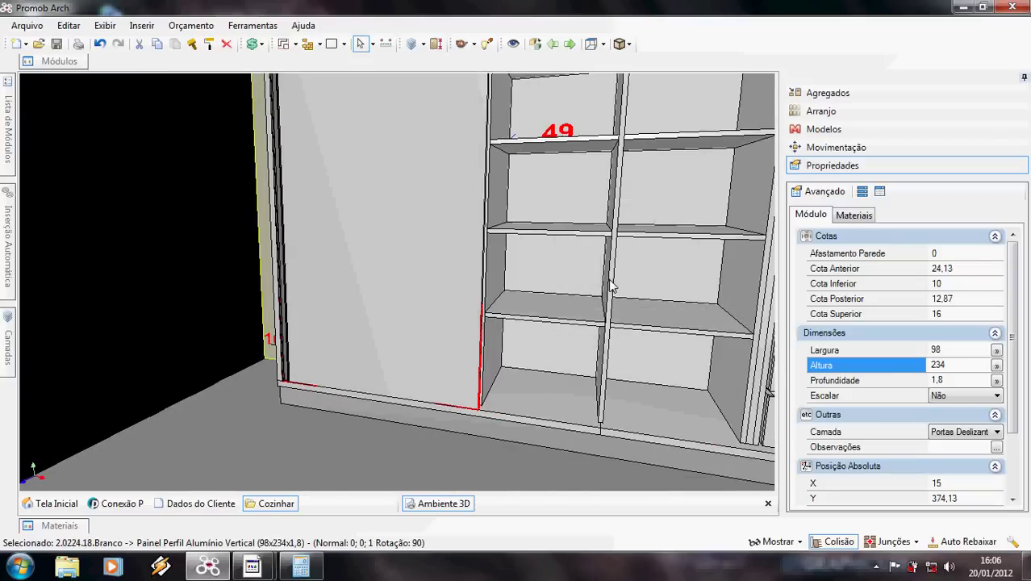
{"action": "scroll", "coordinate": [488, 274], "scroll_direction": "down", "scroll_amount": 3}
{"action": "middle_click_drag", "start_coordinate": [488, 280], "coordinate": [412, 236]}
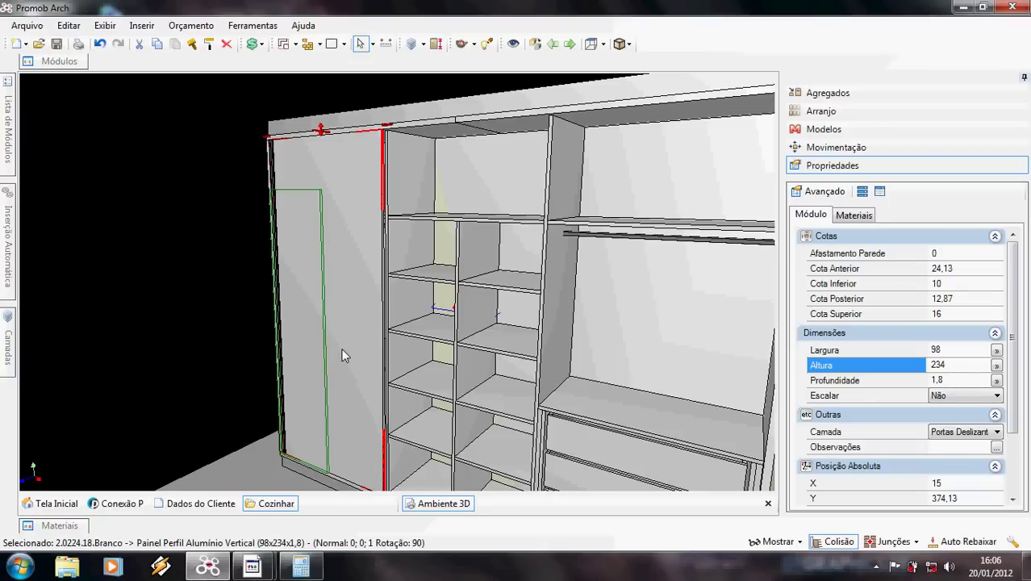
{"action": "left_click", "coordinate": [855, 148]}
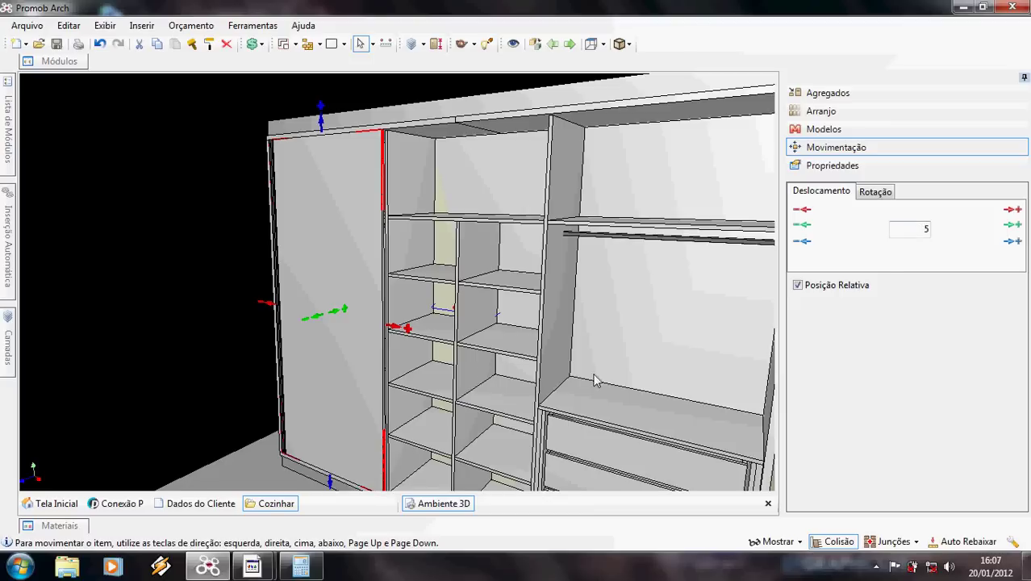
{"action": "double_click", "coordinate": [931, 230]}
{"action": "type", "text": "3"}
{"action": "left_click", "coordinate": [334, 311]}
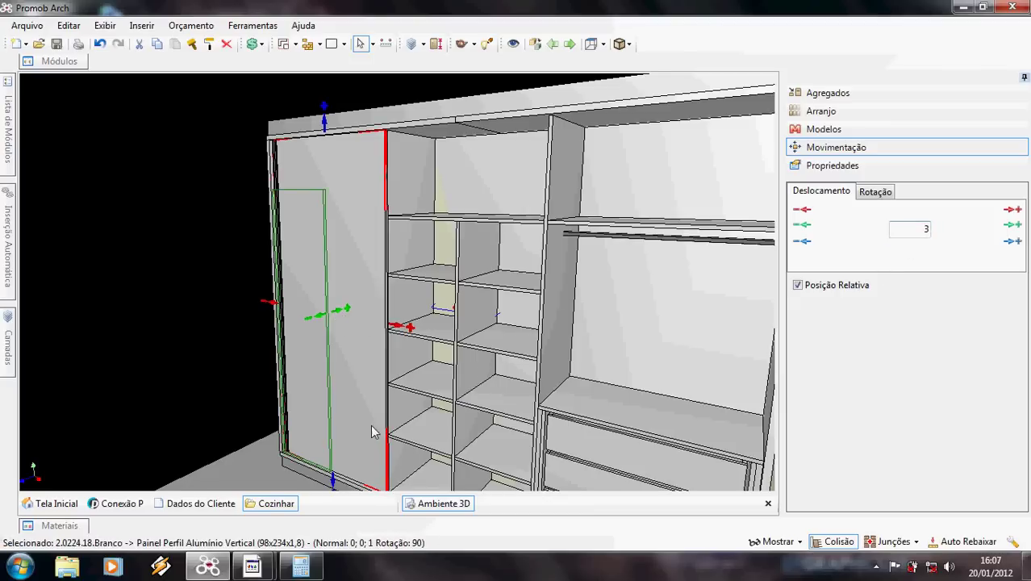
Insert a linear array of the door panel with 3 items along X at 98 spacing to cover the wardrobe front
{"action": "middle_click_drag", "start_coordinate": [373, 431], "coordinate": [307, 356]}
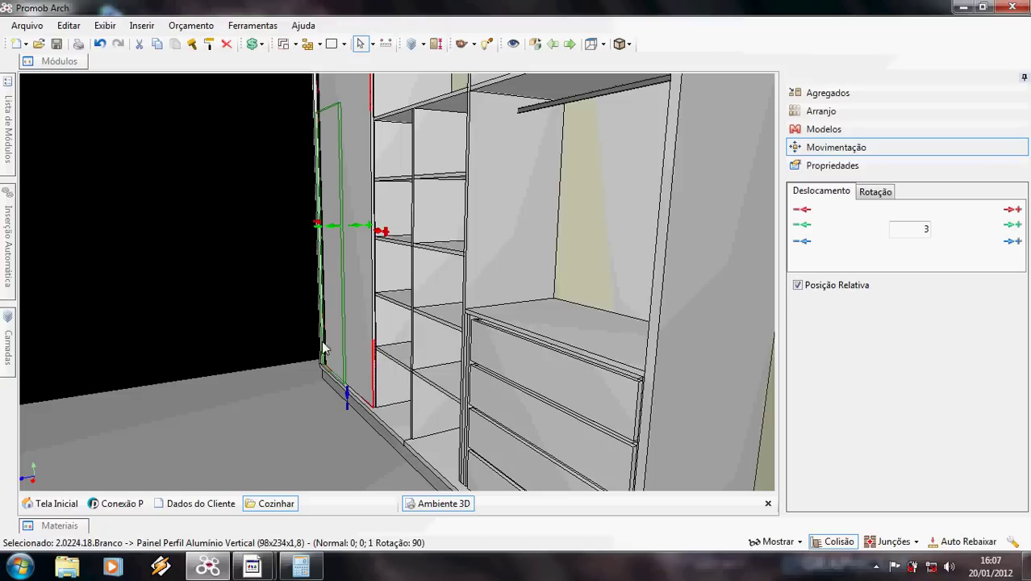
{"action": "middle_click_drag", "start_coordinate": [327, 350], "coordinate": [444, 345]}
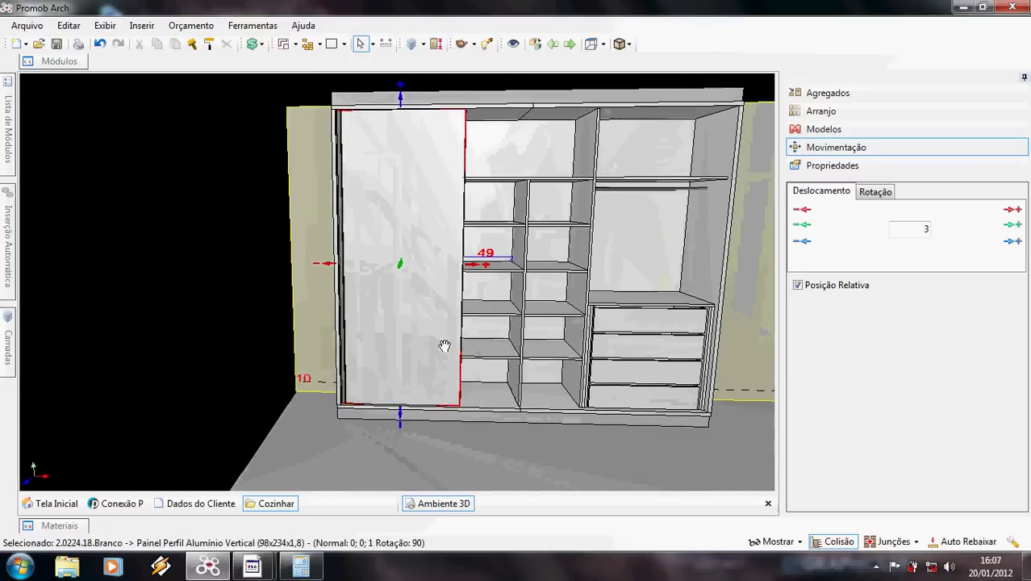
{"action": "left_click", "coordinate": [844, 113]}
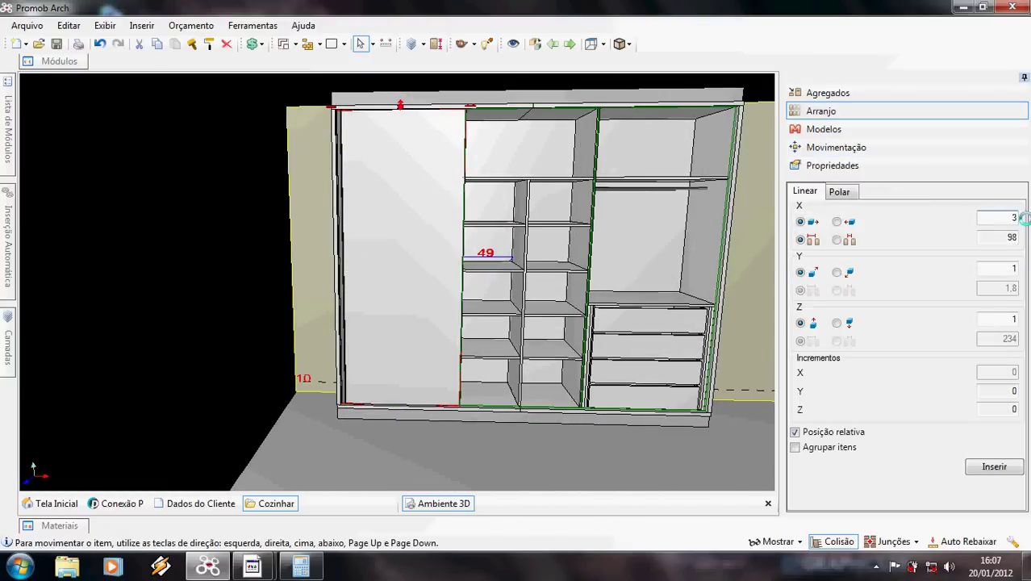
{"action": "type", "text": "3"}
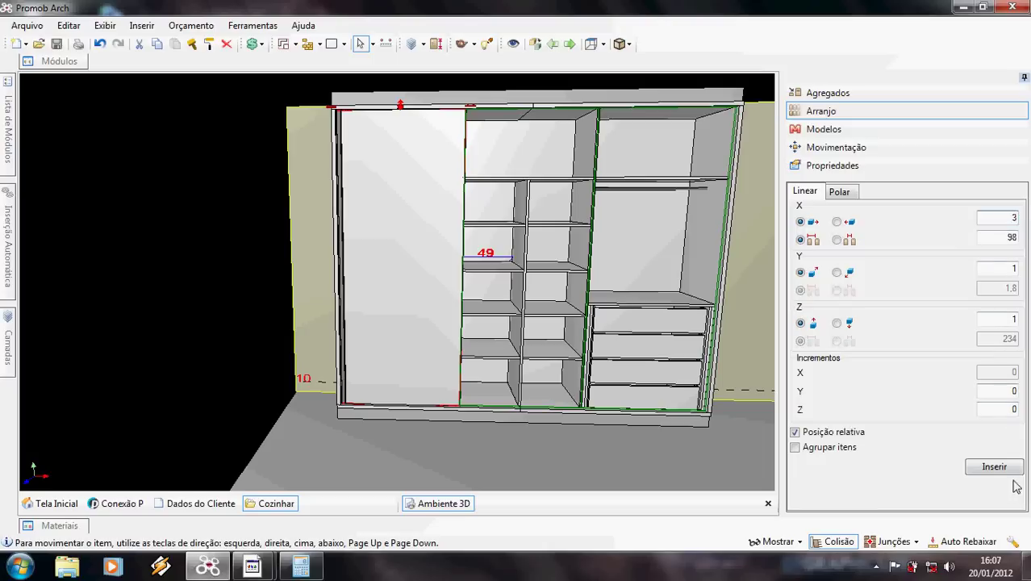
{"action": "left_click", "coordinate": [993, 466]}
Move the middle door panel 2 outward, away from the back wall, in front of the two outer doors
{"action": "middle_click_drag", "start_coordinate": [629, 355], "coordinate": [626, 276]}
{"action": "left_click", "coordinate": [626, 276]}
{"action": "left_click", "coordinate": [540, 285]}
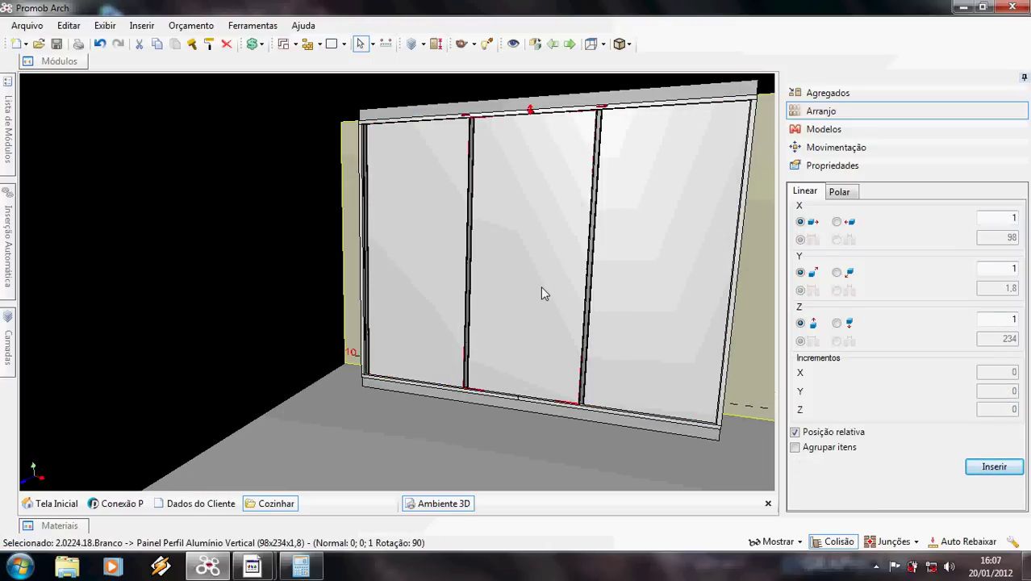
{"action": "middle_click_drag", "start_coordinate": [529, 281], "coordinate": [532, 362]}
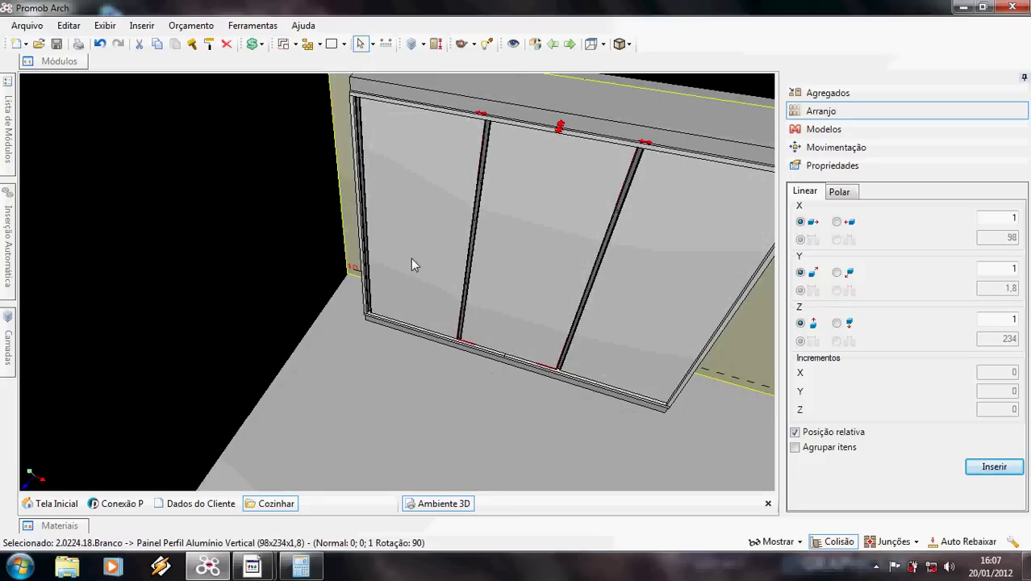
{"action": "left_click", "coordinate": [834, 166]}
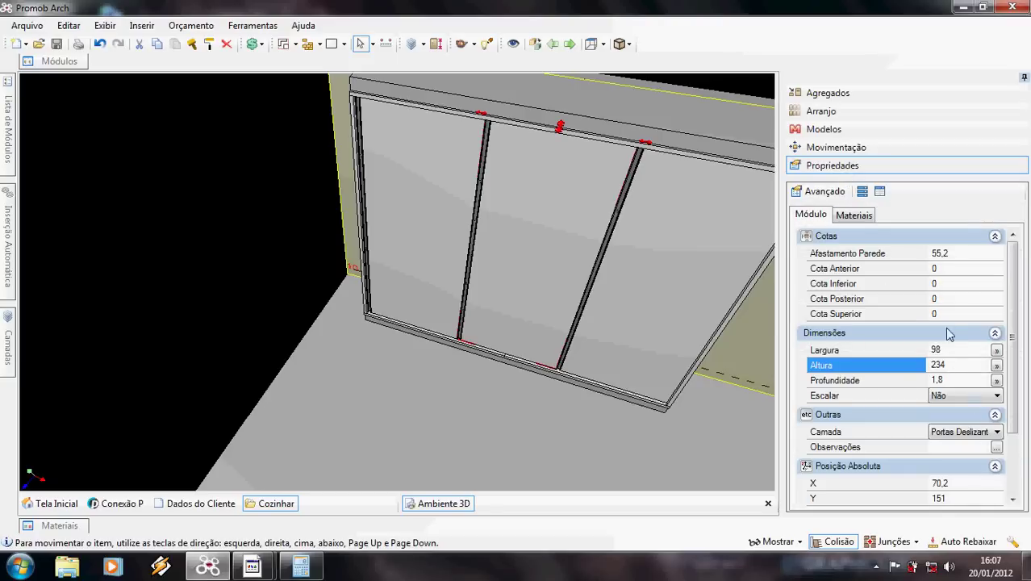
{"action": "left_click", "coordinate": [850, 147]}
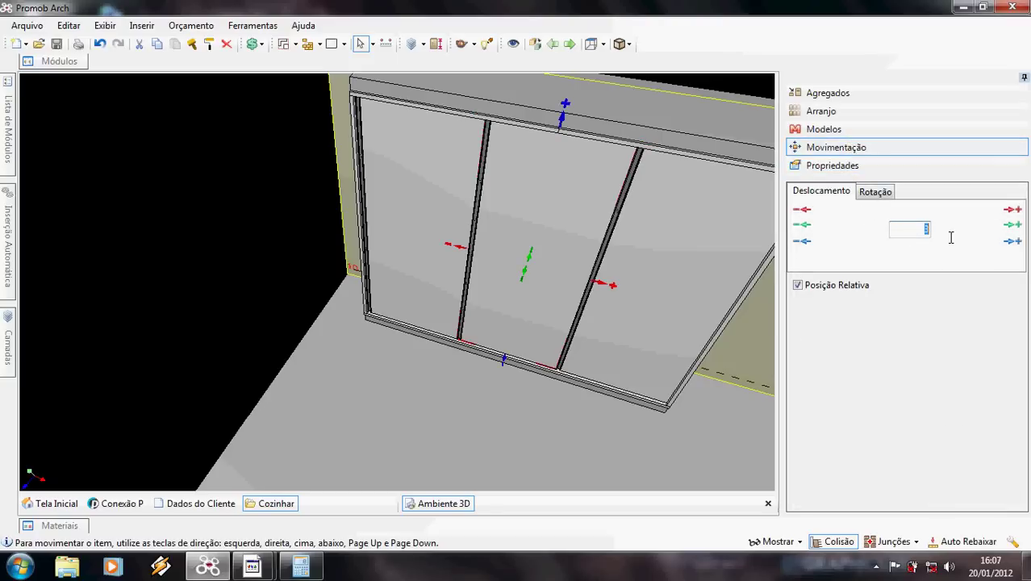
{"action": "left_click", "coordinate": [528, 277]}
{"action": "mouse_move", "coordinate": [550, 318]}
{"action": "middle_mouse_down"}
{"action": "mouse_move", "coordinate": [598, 364]}
{"action": "mouse_move", "coordinate": [617, 249]}
{"action": "mouse_move", "coordinate": [545, 313]}
{"action": "mouse_move", "coordinate": [523, 284]}
{"action": "mouse_move", "coordinate": [515, 341]}
{"action": "mouse_move", "coordinate": [453, 352]}
{"action": "mouse_move", "coordinate": [545, 331]}
{"action": "middle_mouse_up"}
Rotate the right door panel within the front plane, in 90-degree increments, so its aluminium profile lies against the right side panel
{"action": "left_click", "coordinate": [545, 331]}
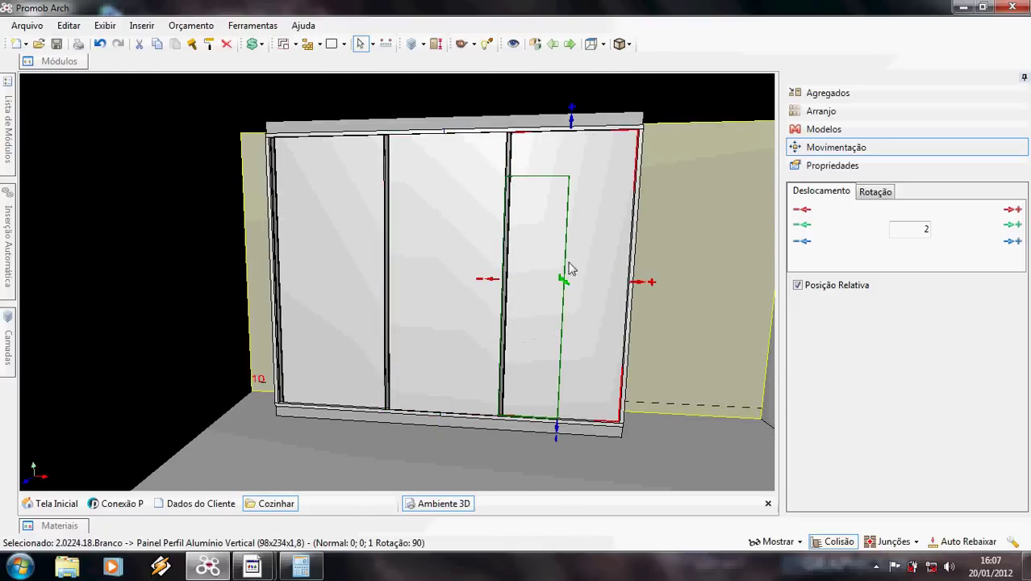
{"action": "left_click", "coordinate": [874, 195]}
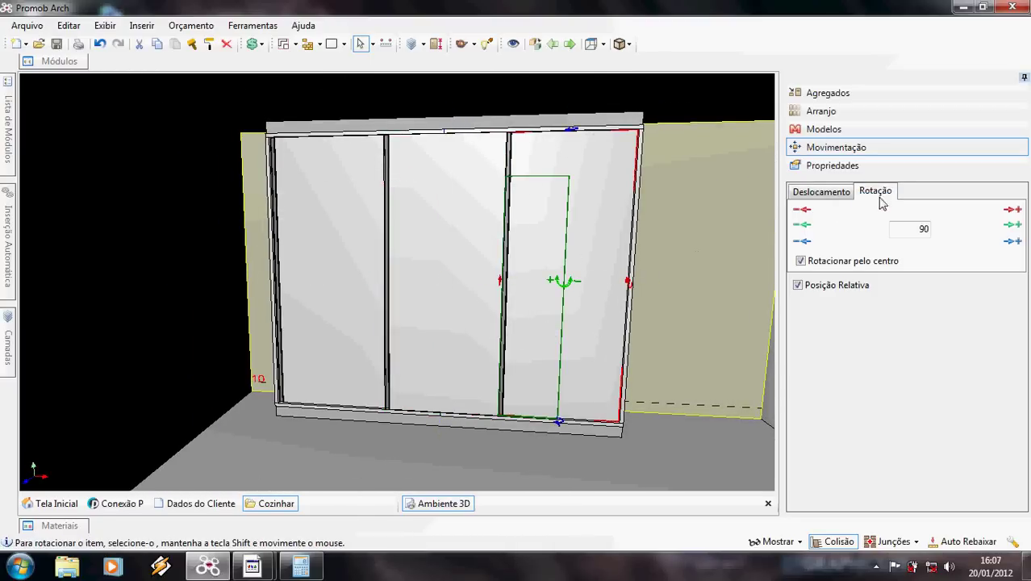
{"action": "left_click", "coordinate": [803, 227]}
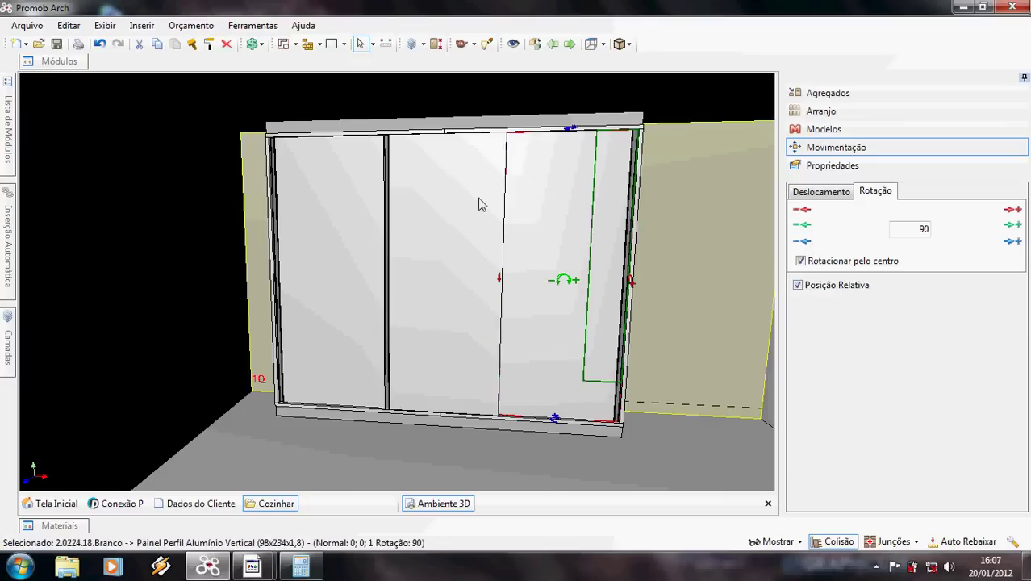
Replace the middle door panel with the 1 Painel sliding door module using Substituição Rápida
{"action": "middle_click_drag", "start_coordinate": [478, 203], "coordinate": [474, 260]}
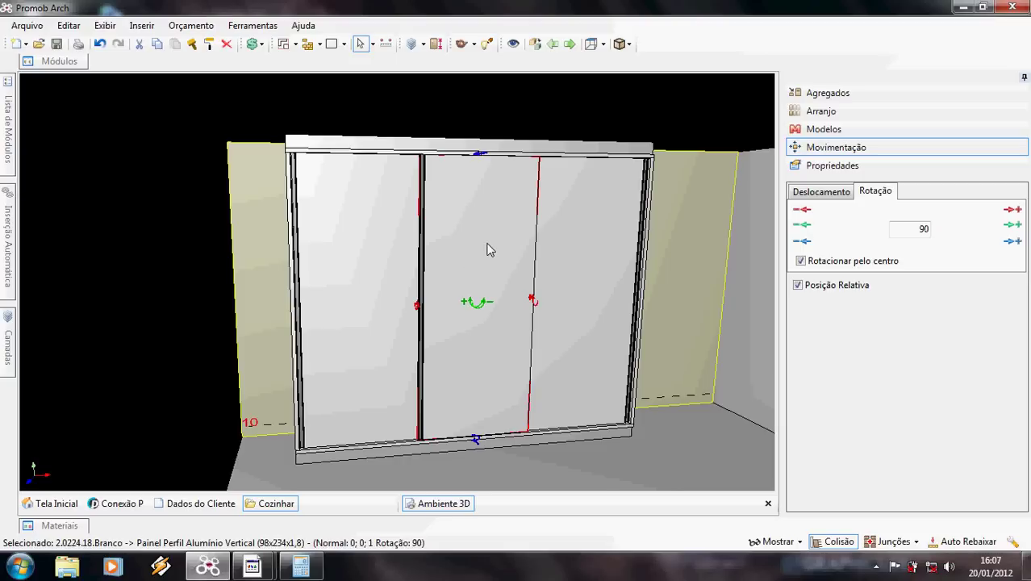
{"action": "left_click", "coordinate": [80, 62]}
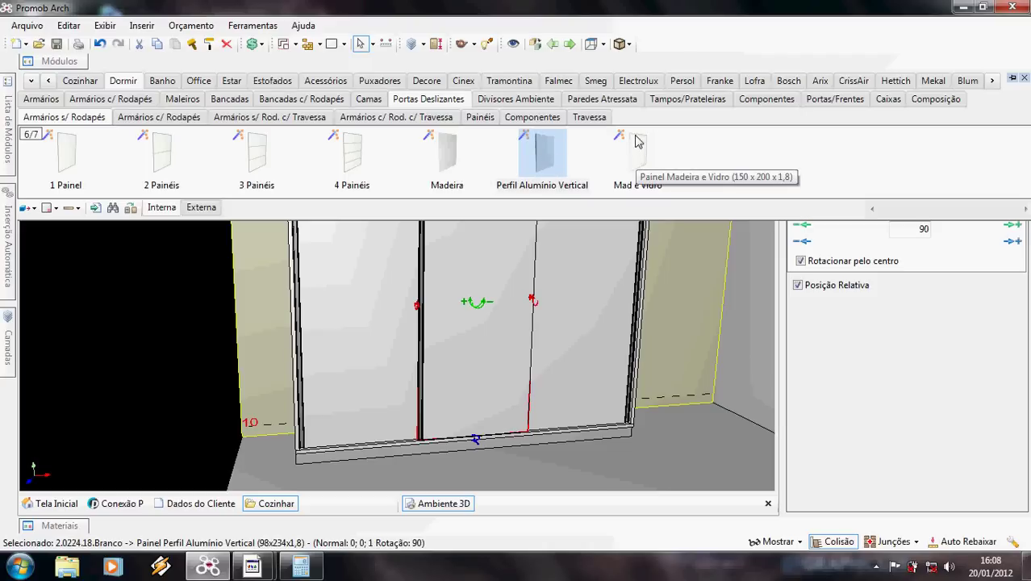
{"action": "left_click", "coordinate": [71, 157]}
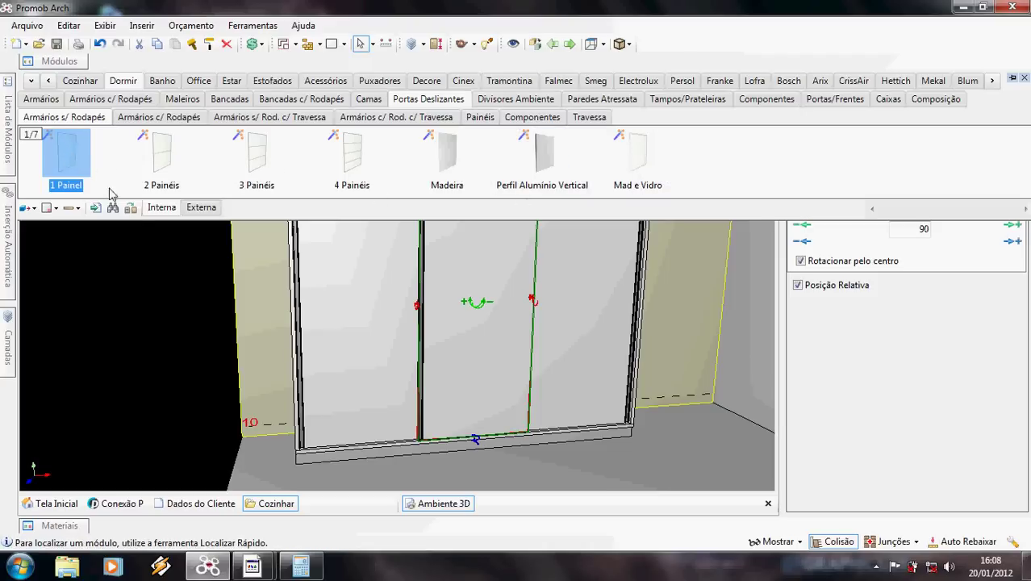
{"action": "left_click", "coordinate": [131, 209]}
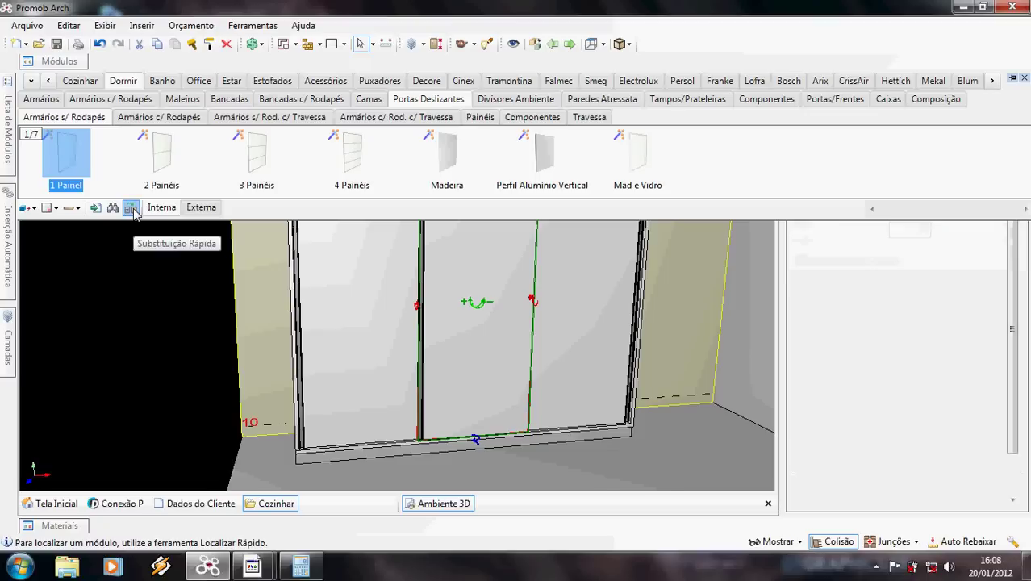
{"action": "left_click", "coordinate": [454, 304]}
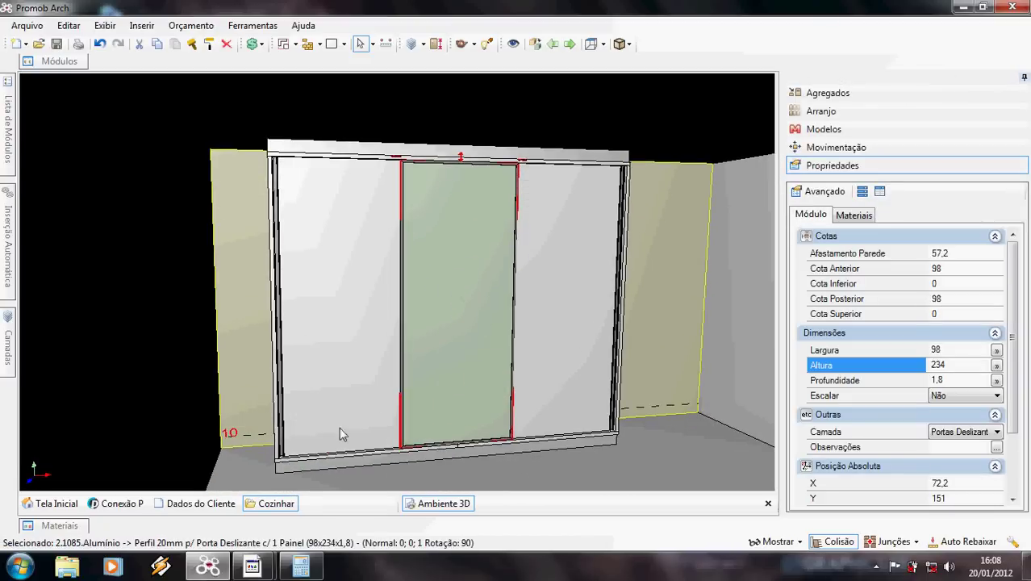
Apply the Espelho glass material from Vidros/Acrílicos to the middle door, restricted to this item only (Somente nesse item)
{"action": "mouse_move", "coordinate": [62, 529]}
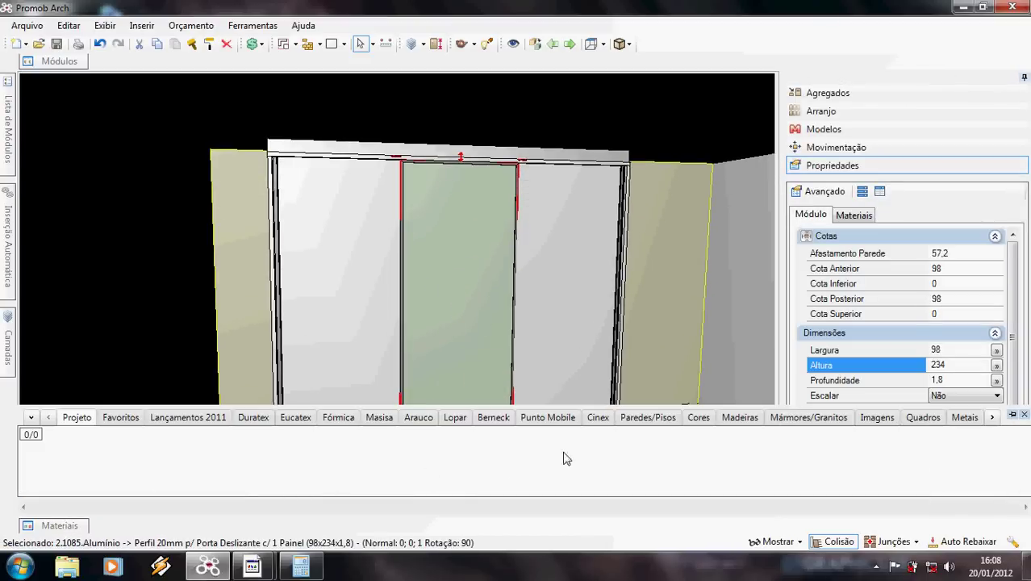
{"action": "left_click", "coordinate": [992, 417]}
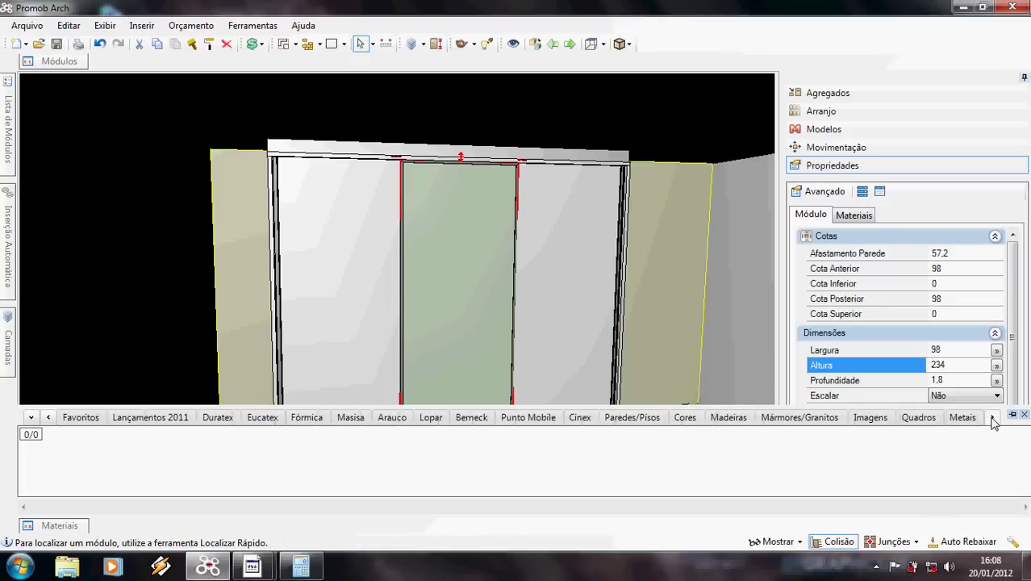
{"action": "left_click", "coordinate": [991, 417]}
{"action": "left_click", "coordinate": [991, 417]}
{"action": "left_click", "coordinate": [902, 417]}
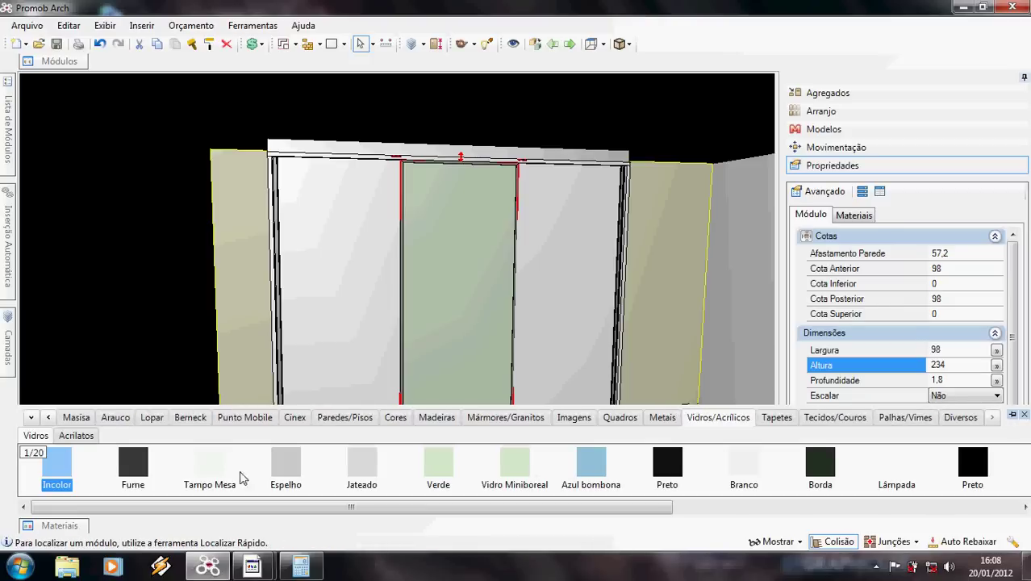
{"action": "left_click", "coordinate": [292, 471]}
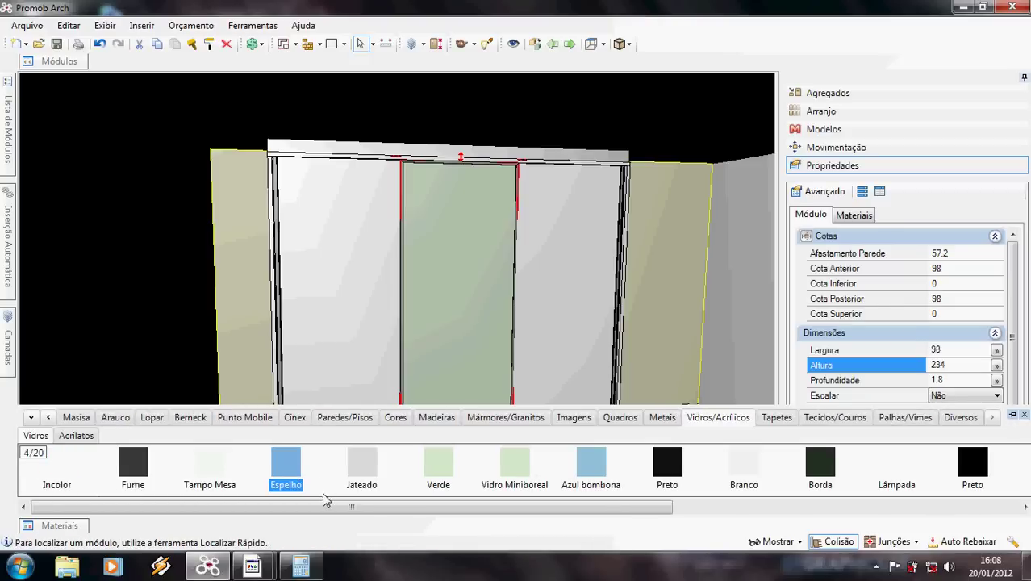
{"action": "left_click", "coordinate": [461, 355]}
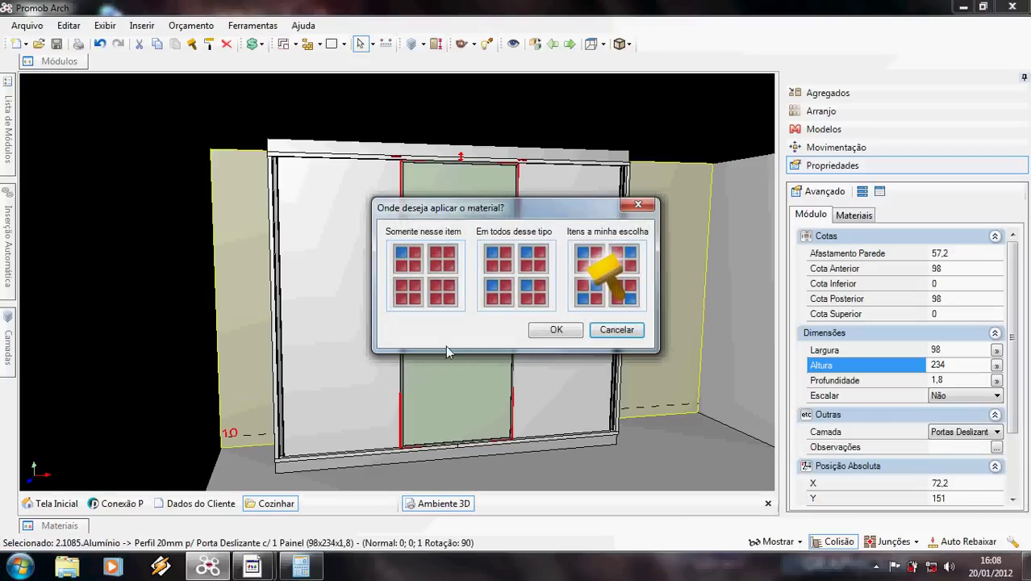
{"action": "left_click", "coordinate": [427, 278]}
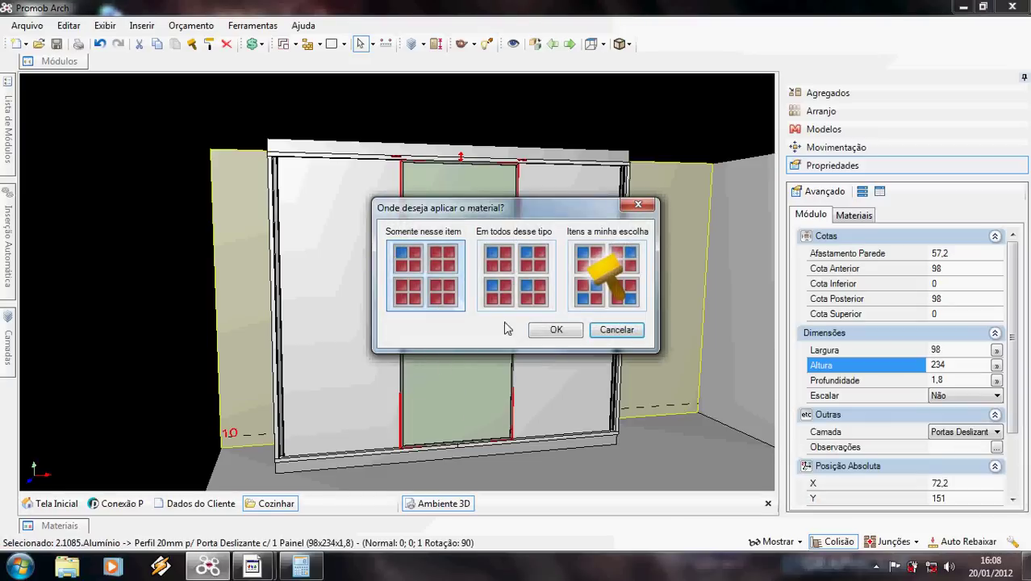
{"action": "left_click", "coordinate": [557, 331]}
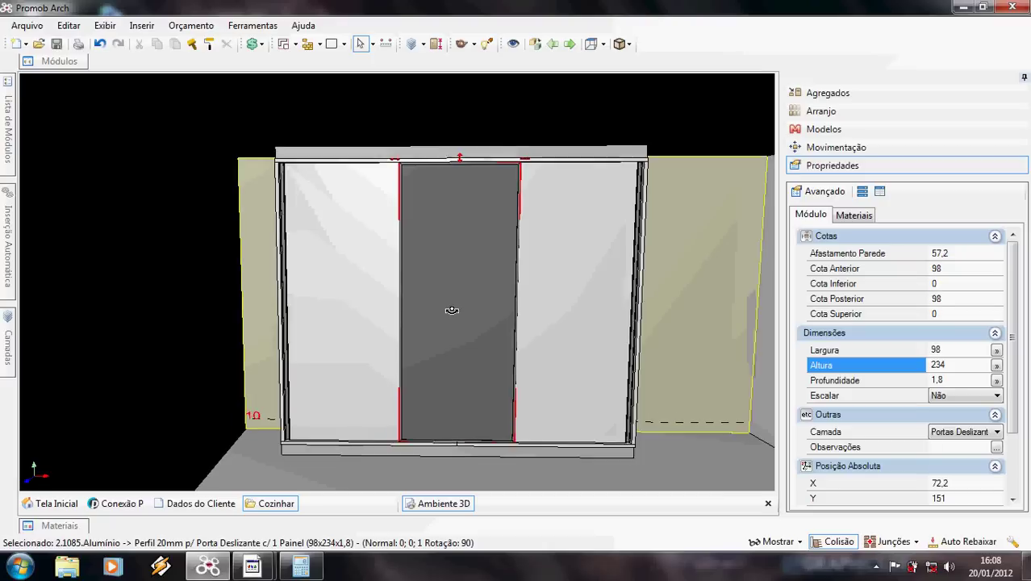
Hide the Portas Deslizantes layer to review the wardrobe interior, and show the layer again to view the closed doors
{"action": "left_click", "coordinate": [714, 324]}
{"action": "middle_click_drag", "start_coordinate": [506, 305], "coordinate": [528, 322]}
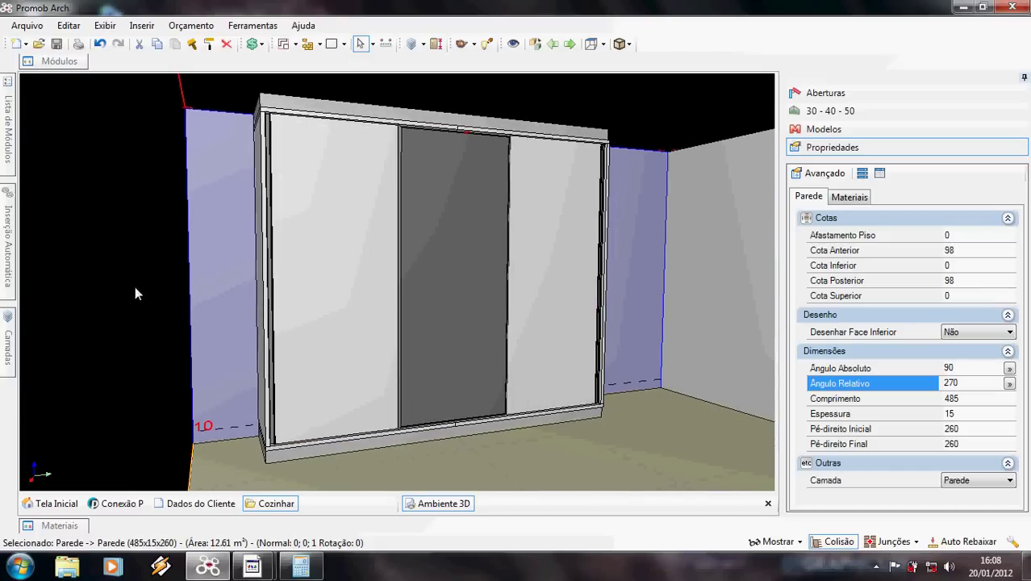
{"action": "mouse_move", "coordinate": [5, 345]}
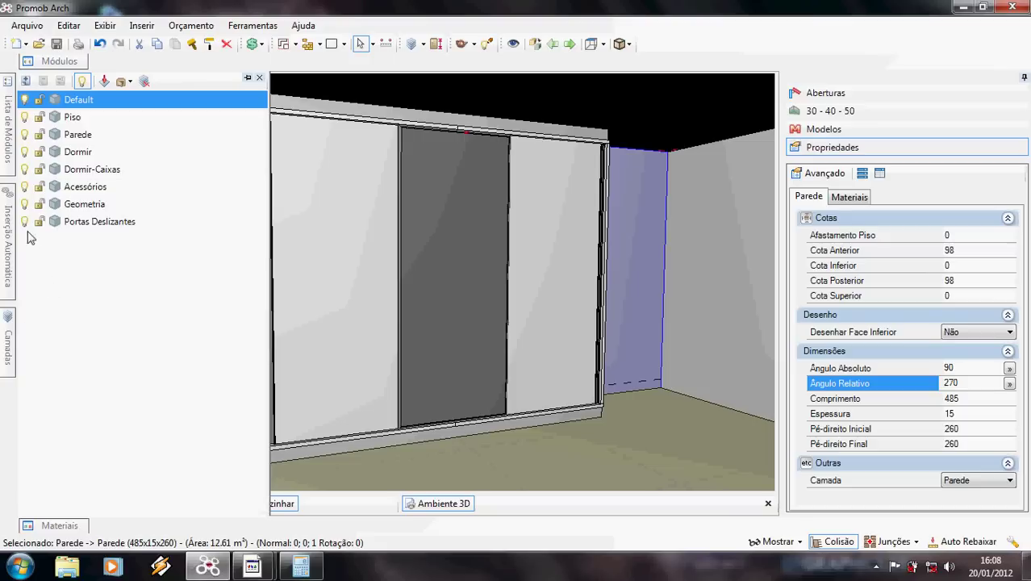
{"action": "left_click", "coordinate": [26, 227]}
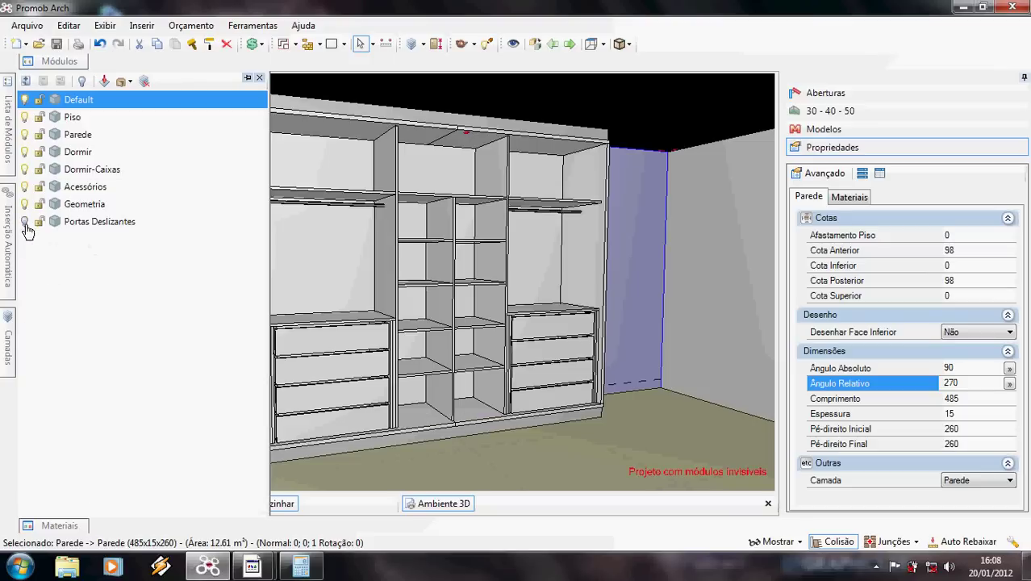
{"action": "middle_click_drag", "start_coordinate": [484, 210], "coordinate": [517, 176]}
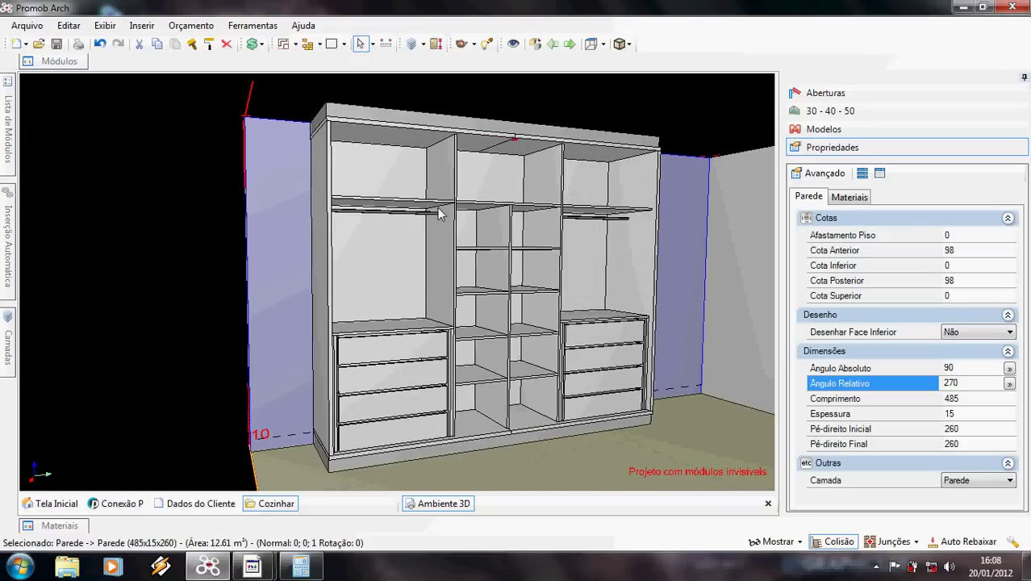
{"action": "middle_click_drag", "start_coordinate": [521, 320], "coordinate": [447, 319]}
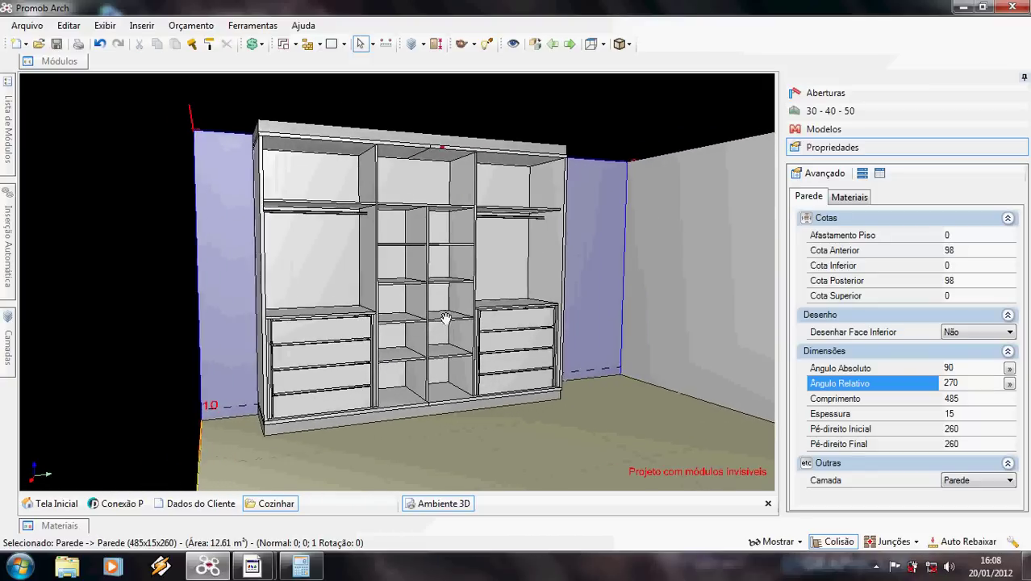
{"action": "mouse_move", "coordinate": [7, 351]}
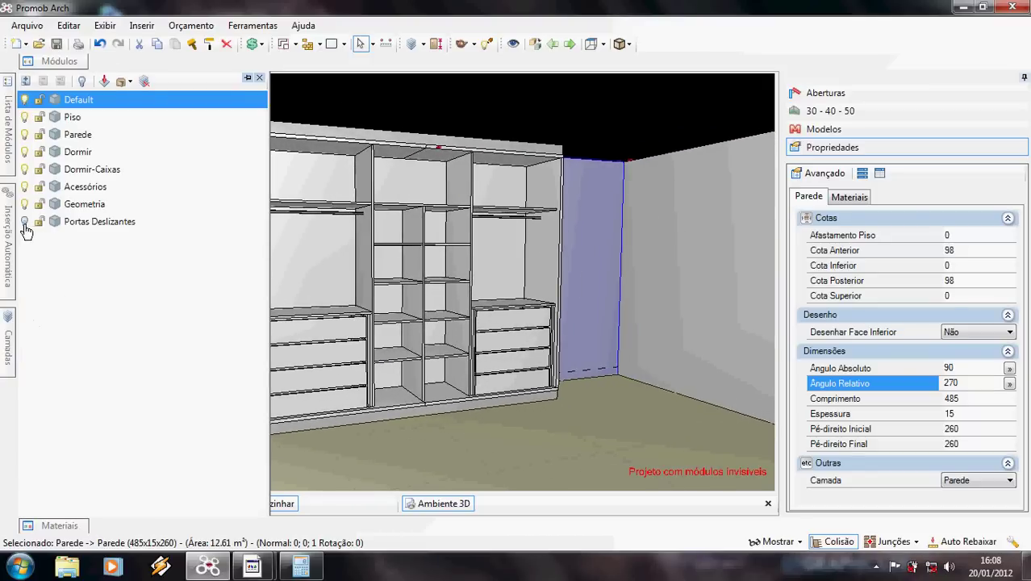
{"action": "left_click", "coordinate": [24, 221]}
{"action": "middle_click_drag", "start_coordinate": [456, 310], "coordinate": [409, 321]}
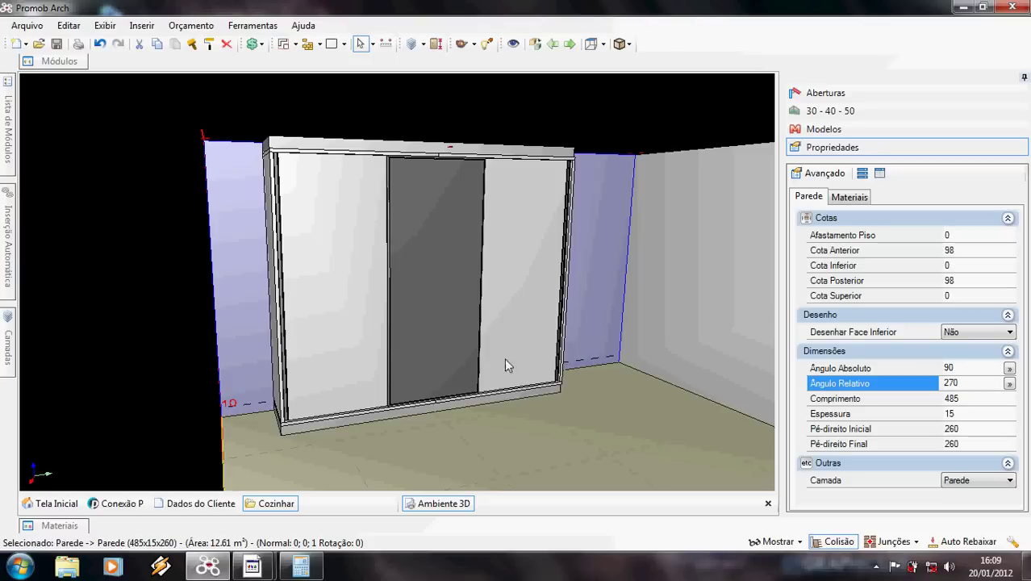
Examine the closed wardrobe from the front, from above and up close, checking the three sliding doors and the surrounding frame
{"action": "middle_click_drag", "start_coordinate": [633, 393], "coordinate": [492, 361]}
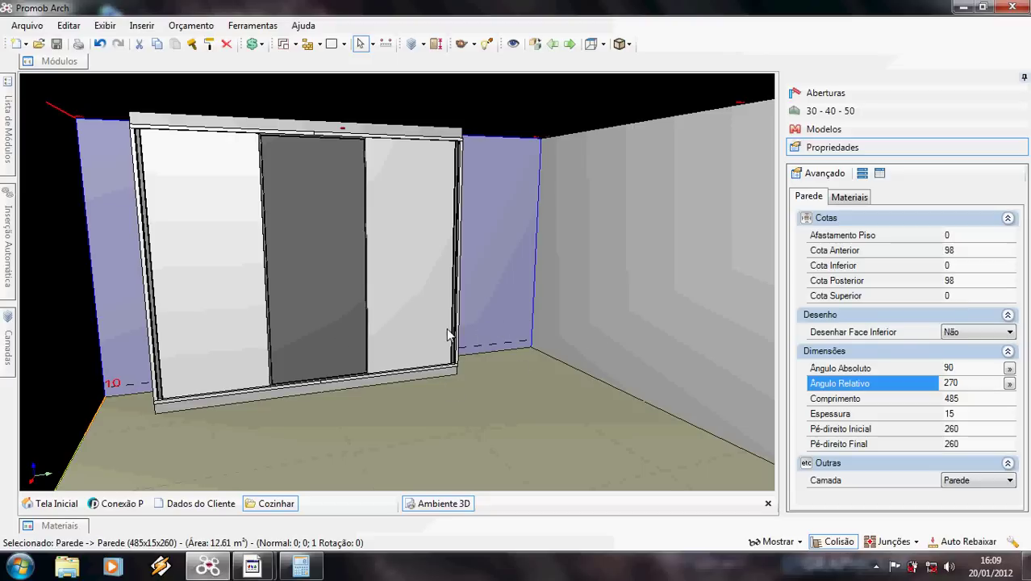
{"action": "scroll", "coordinate": [449, 335], "scroll_direction": "up", "scroll_amount": 5}
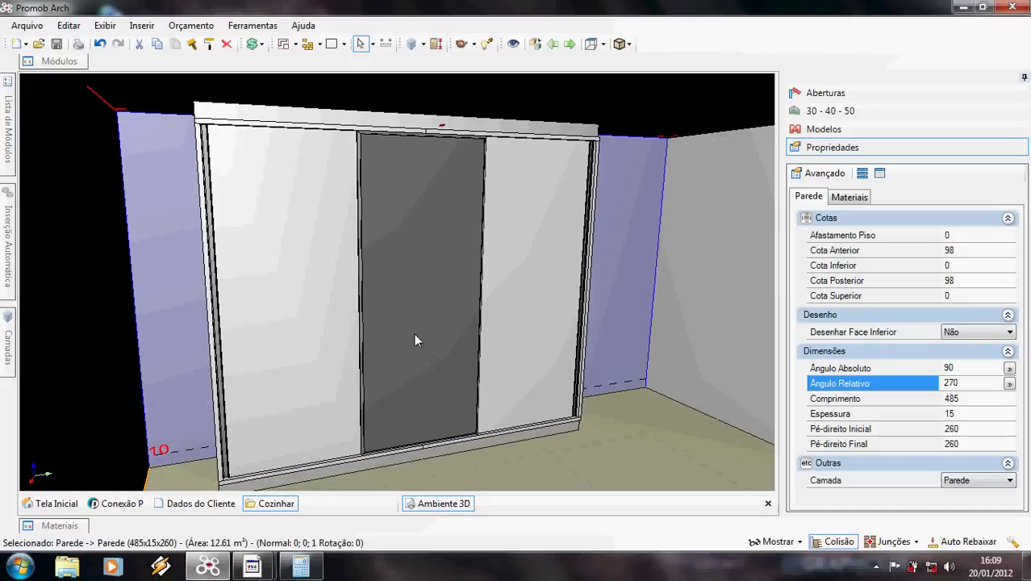
{"action": "middle_click_drag", "start_coordinate": [414, 333], "coordinate": [482, 313]}
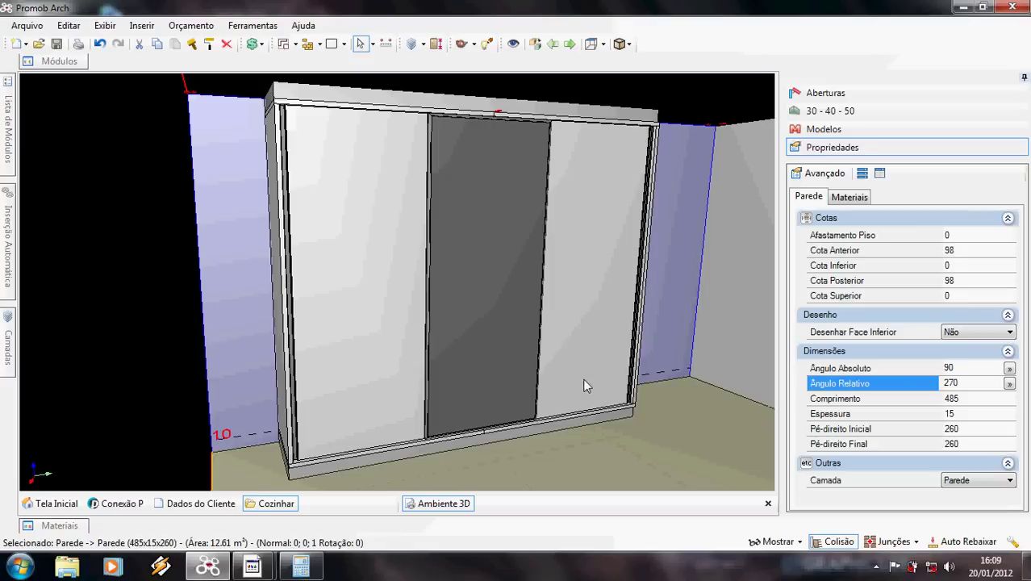
{"action": "mouse_move", "coordinate": [547, 348]}
{"action": "middle_mouse_down"}
{"action": "mouse_move", "coordinate": [518, 344]}
{"action": "mouse_move", "coordinate": [540, 351]}
{"action": "middle_mouse_up"}
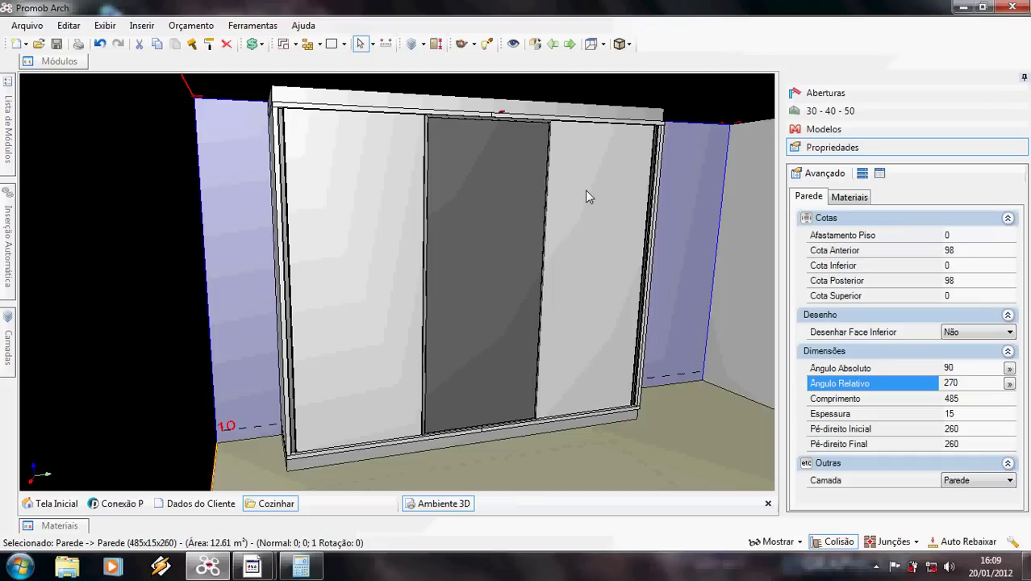
{"action": "middle_click_drag", "start_coordinate": [561, 209], "coordinate": [318, 210]}
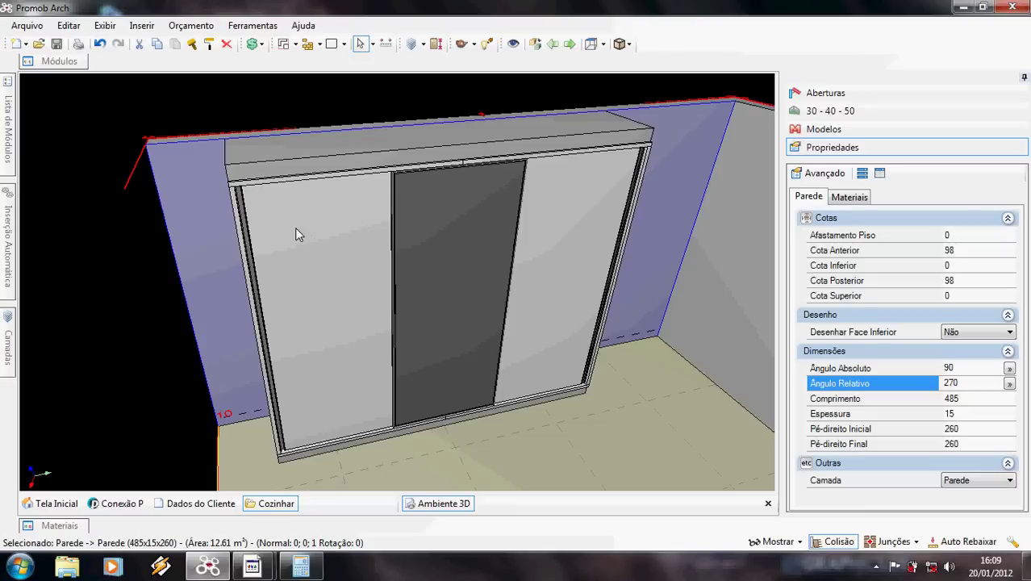
{"action": "scroll", "coordinate": [295, 227], "scroll_direction": "up", "scroll_amount": 3}
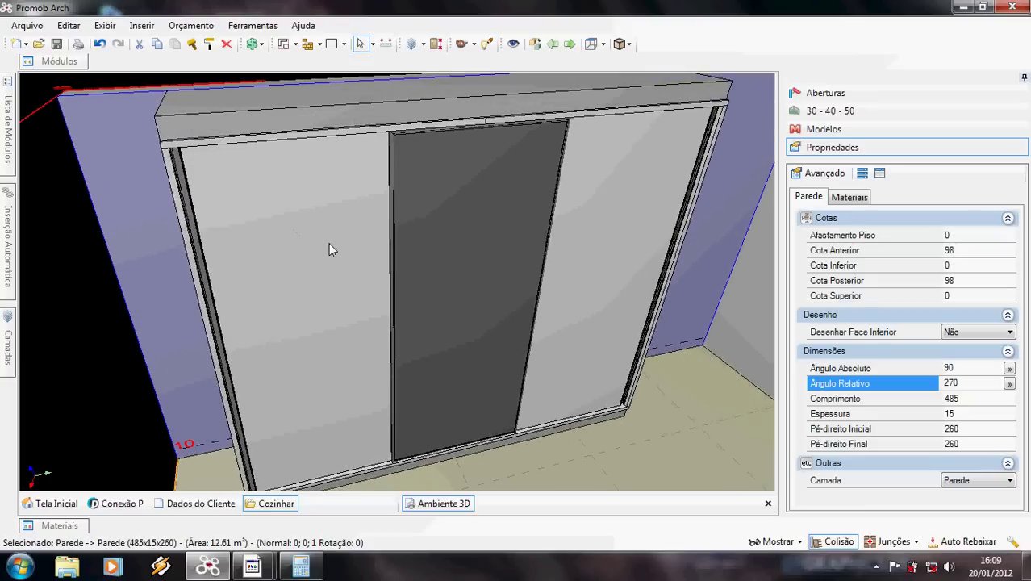
{"action": "middle_click_drag", "start_coordinate": [392, 280], "coordinate": [504, 243]}
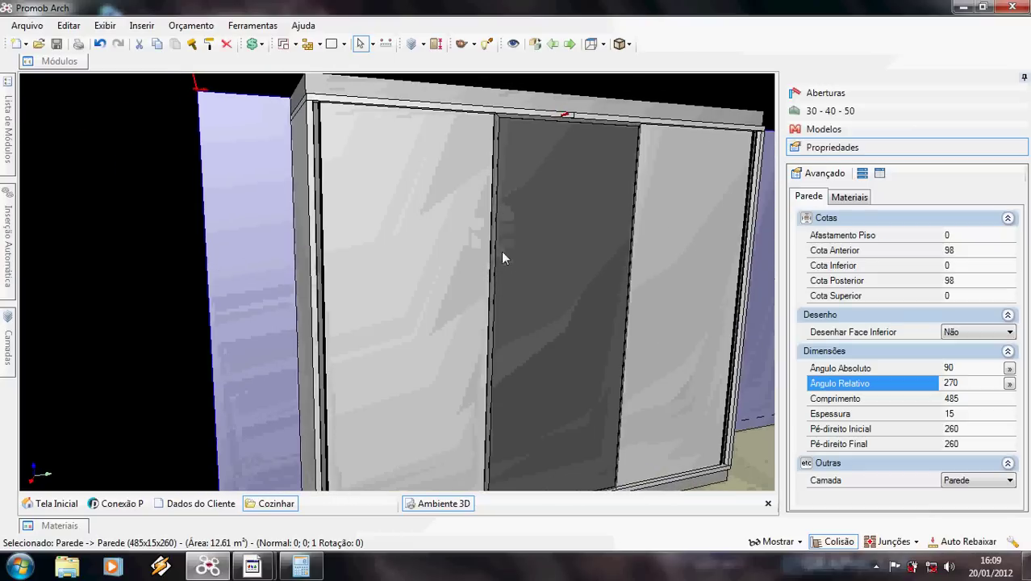
{"action": "middle_click_drag", "start_coordinate": [530, 284], "coordinate": [425, 242]}
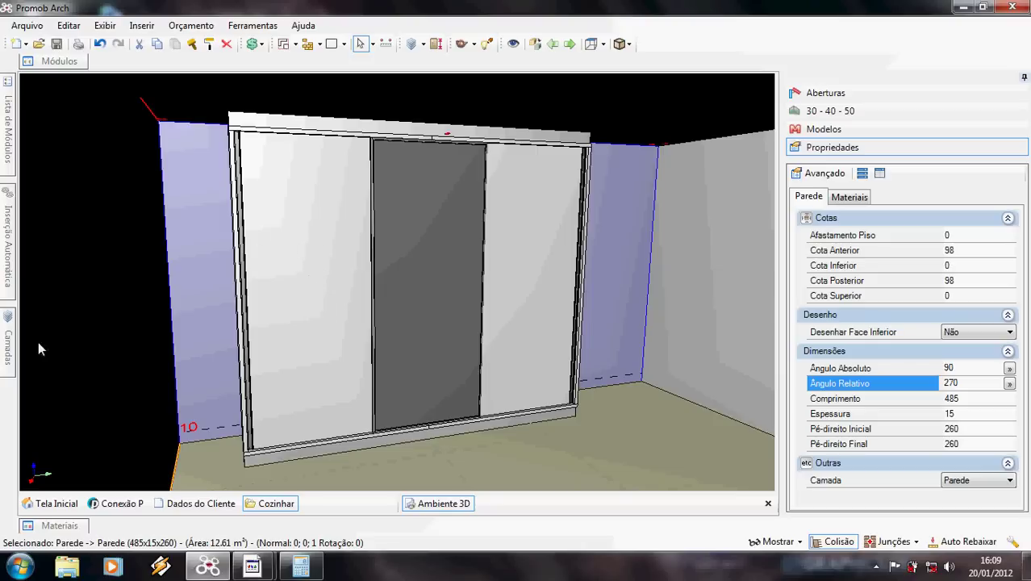
Hide the Portas Deslizantes layer to inspect the wardrobe's interior shelves, rails and drawers
{"action": "left_click", "coordinate": [8, 339]}
{"action": "left_click", "coordinate": [24, 221]}
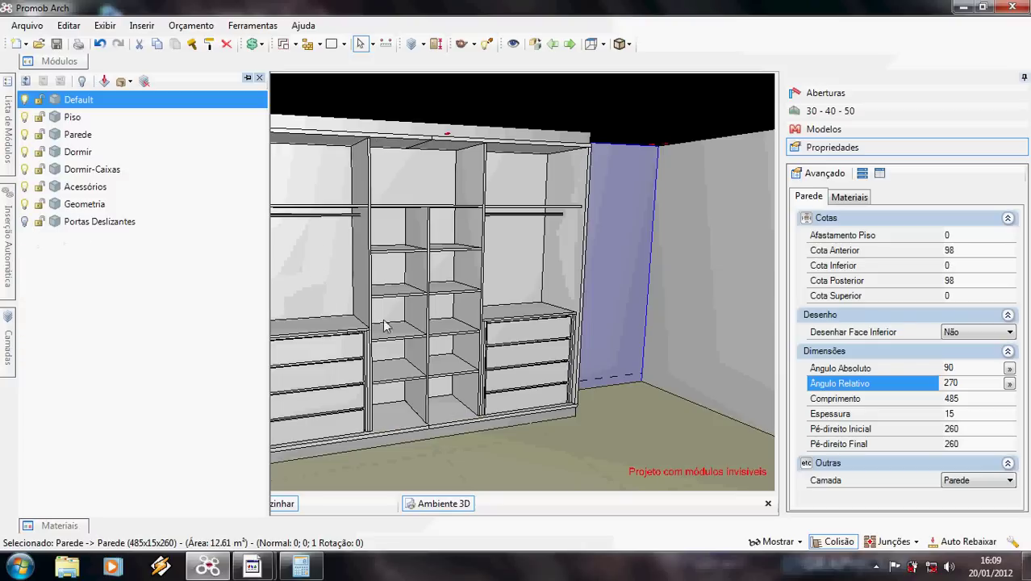
{"action": "middle_click_drag", "start_coordinate": [510, 342], "coordinate": [543, 340]}
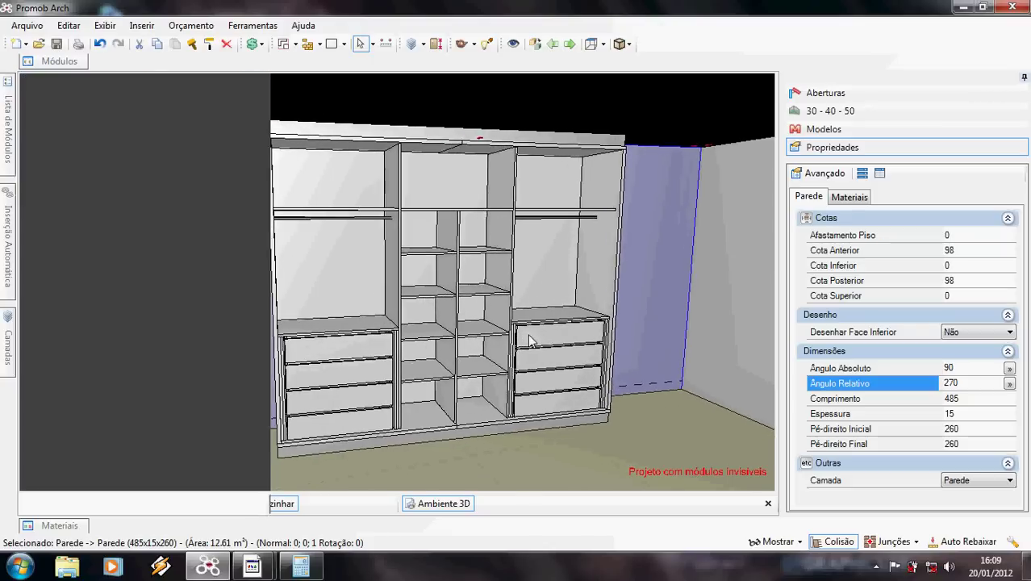